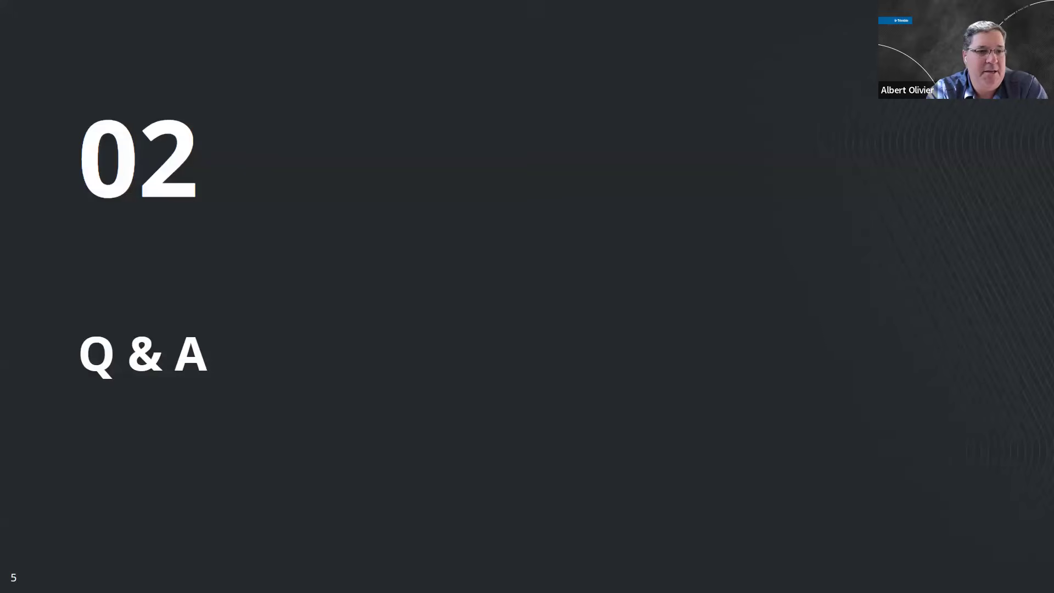
# Step: End the slide show on the Resources slide and switch to Trimble Business Center
pyautogui.press('Right')
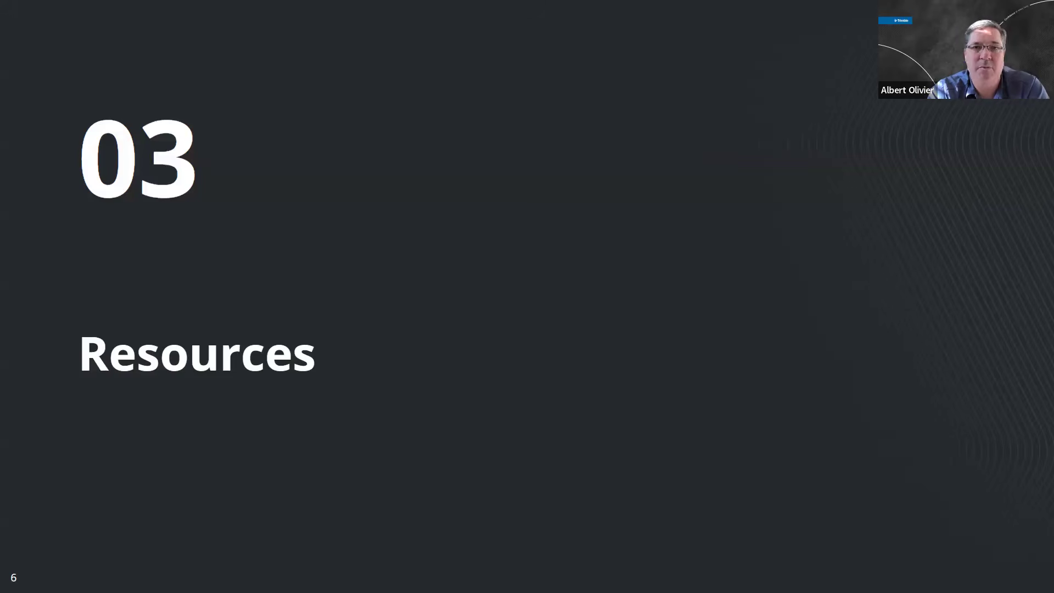
pyautogui.press('Escape')
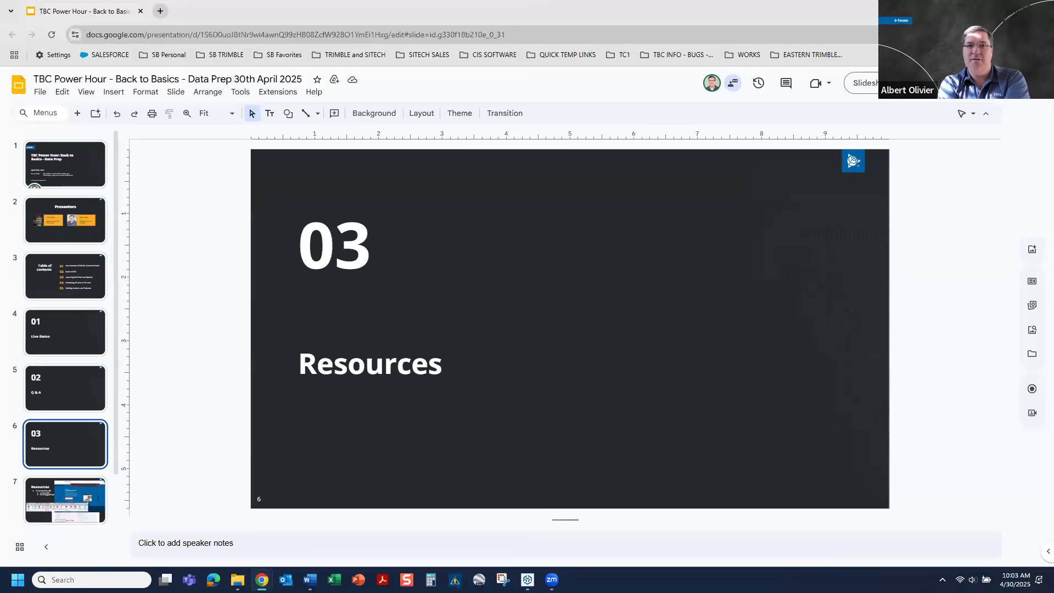
pyautogui.press('super+Down')
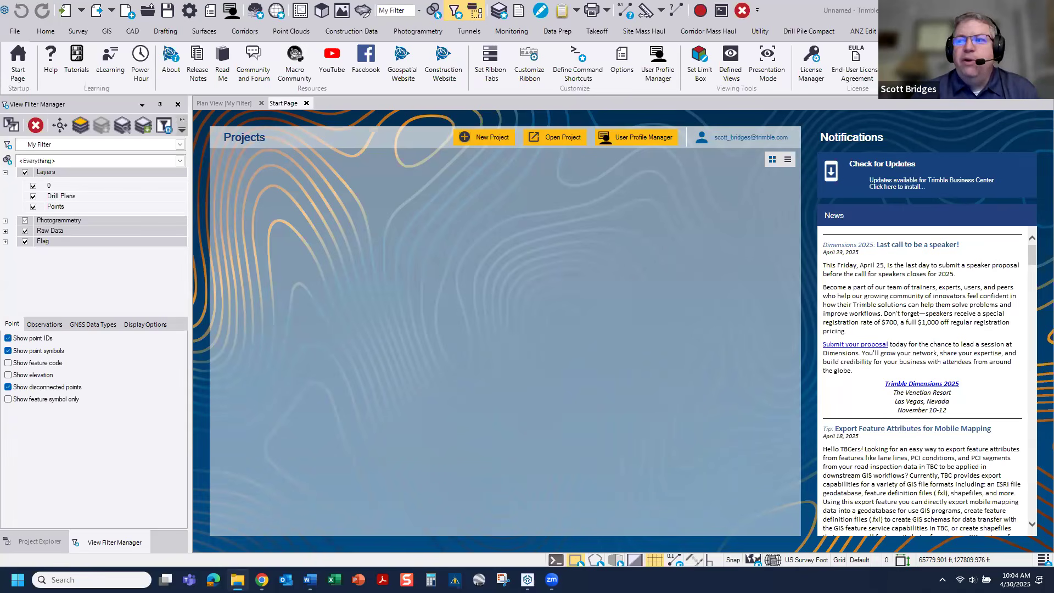
# Step: Create a new project from the local US Survey Foot template
pyautogui.click(14, 33)
pyautogui.click(25, 48)
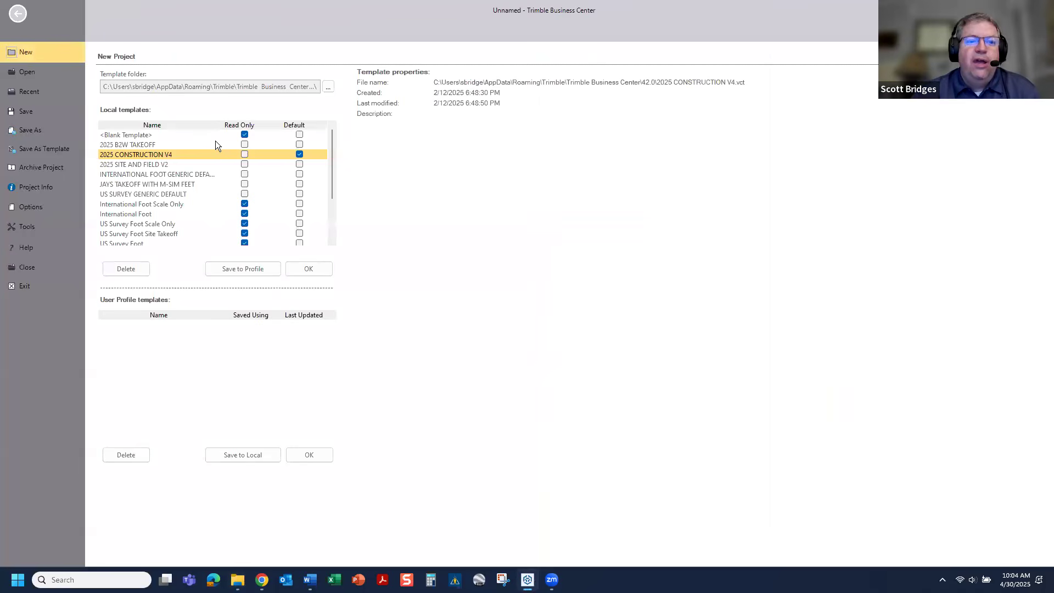
pyautogui.scroll(-1, 153, 223)
pyautogui.click(152, 215)
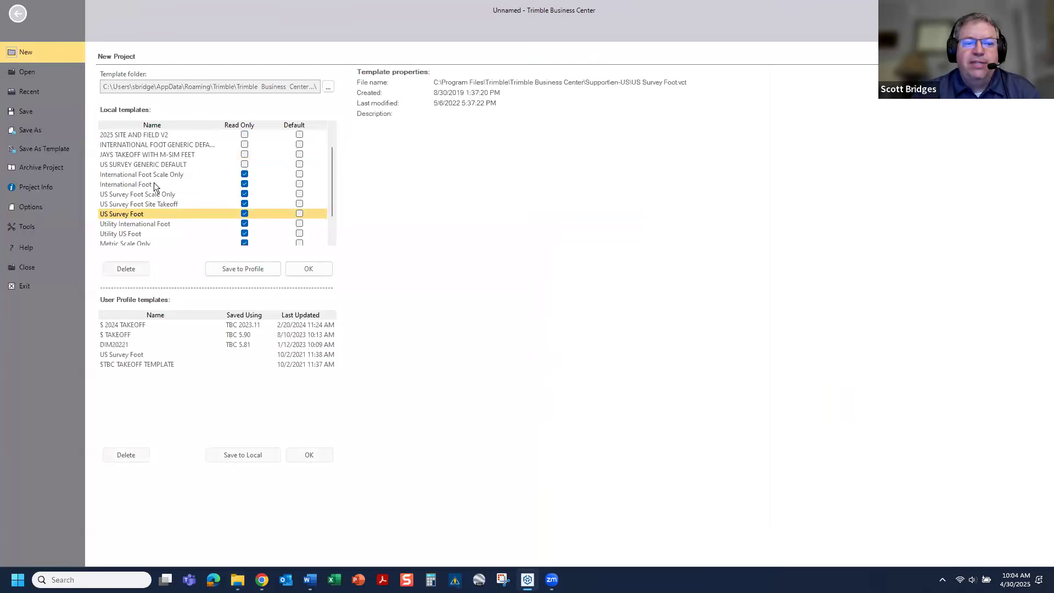
pyautogui.click(316, 272)
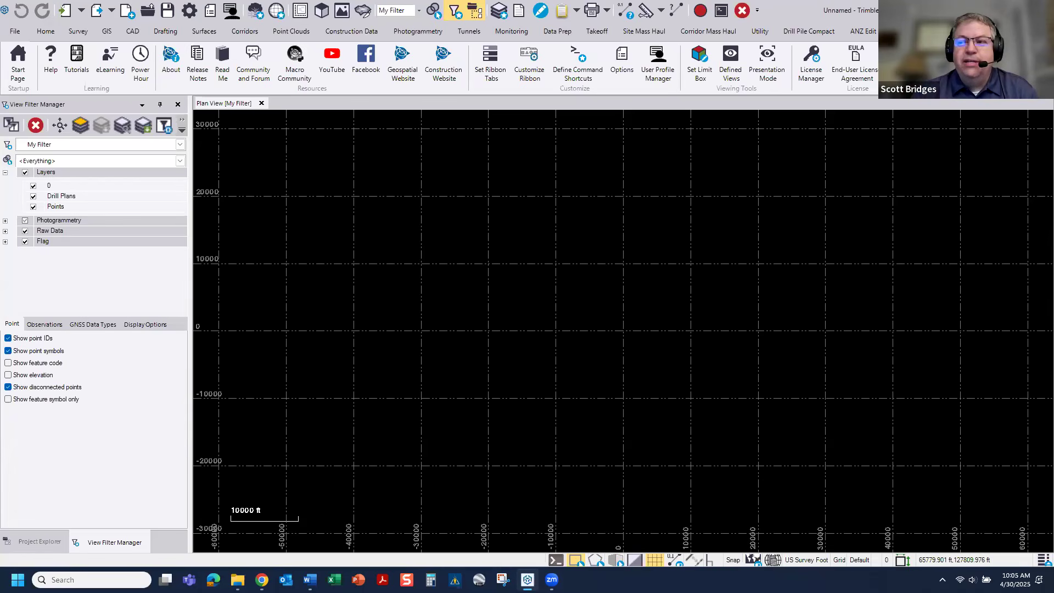
# Step: Review the general display settings in the program options, such as background color and CAD grips
pyautogui.hotkey('alt', 'Tab')
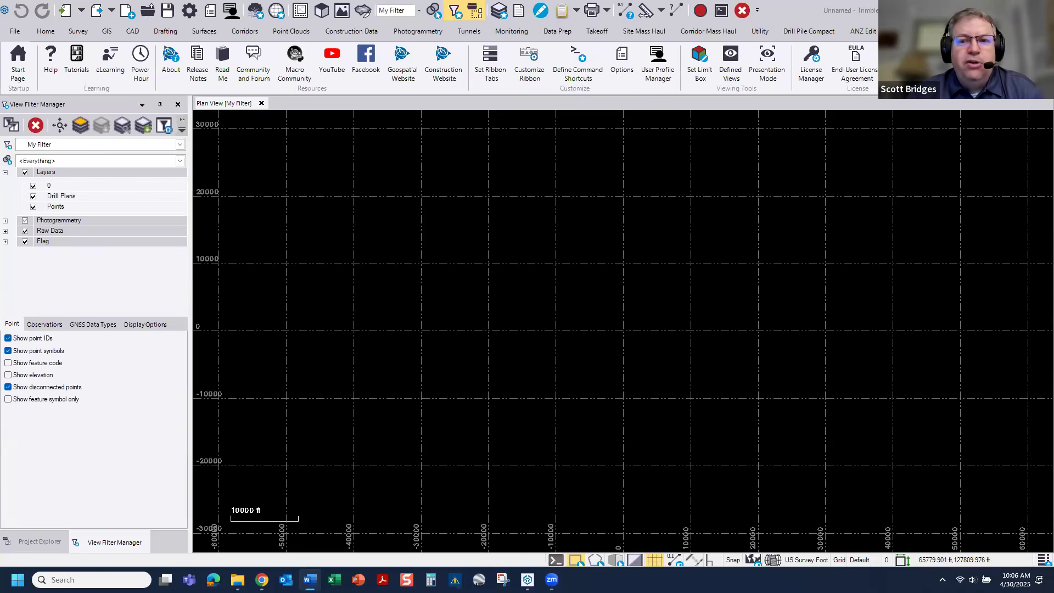
pyautogui.click(622, 61)
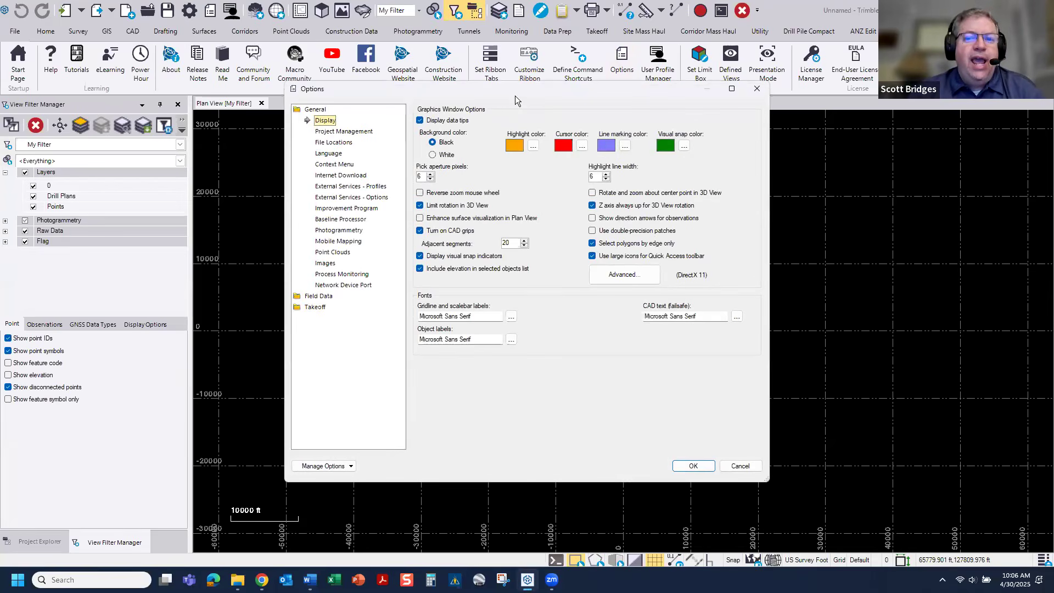
pyautogui.moveTo(514, 95); pyautogui.dragTo(527, 158)
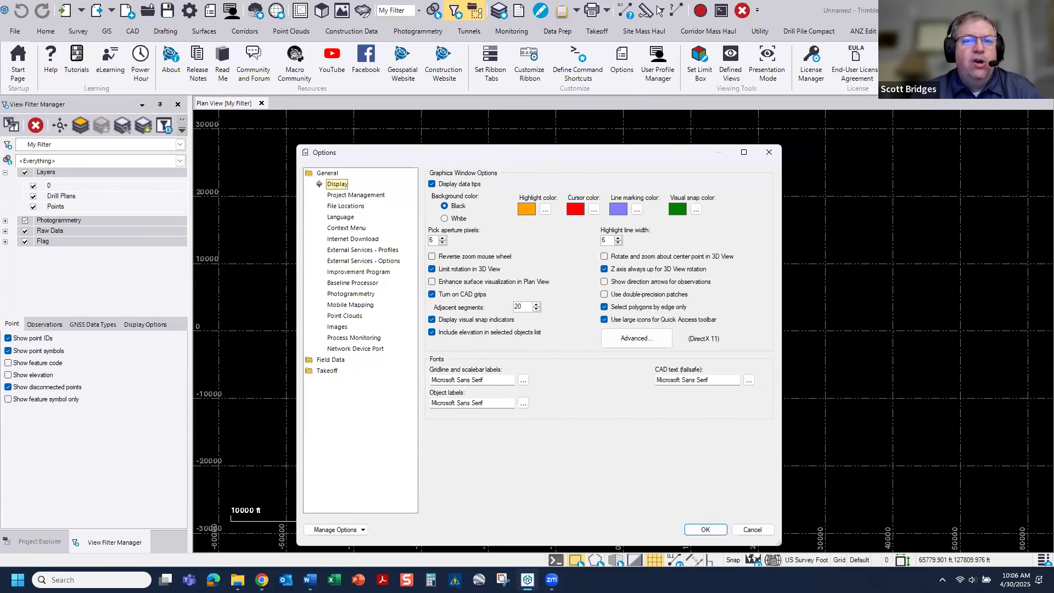
pyautogui.click(702, 529)
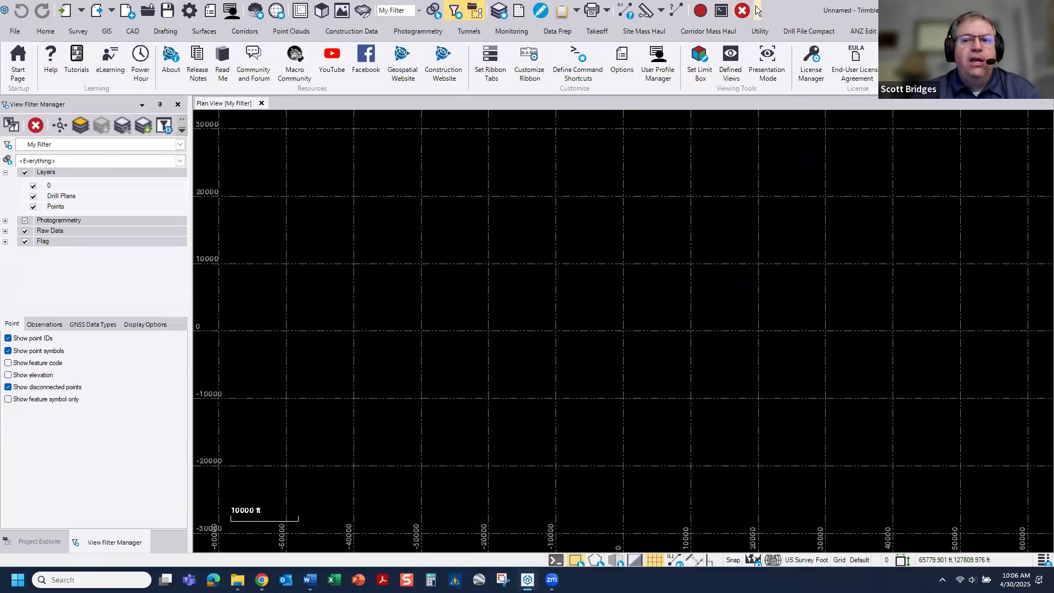
# Step: Place the Quick Access Toolbar below the ribbon
pyautogui.click(757, 10)
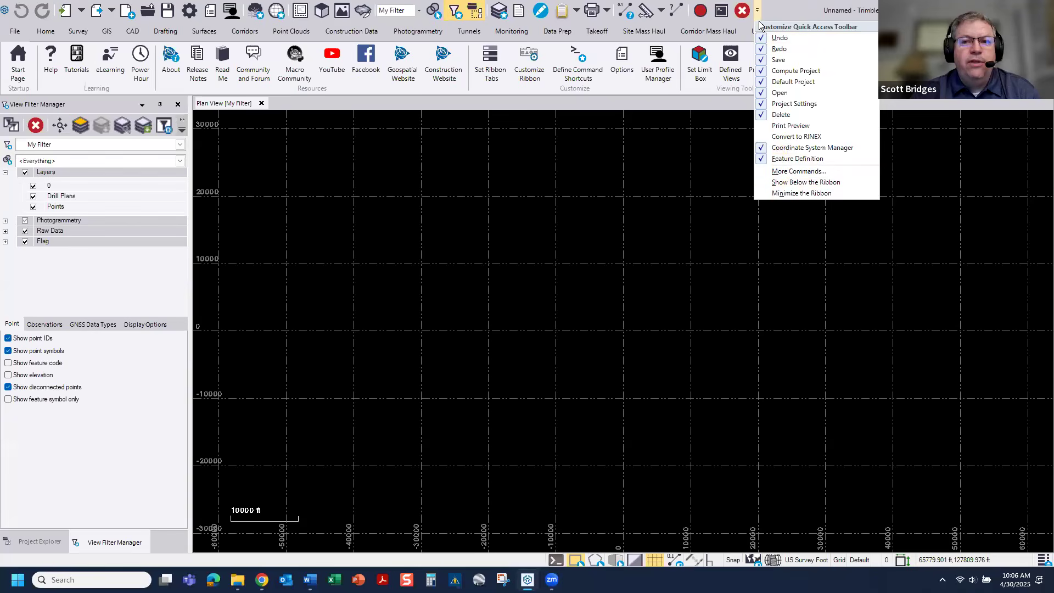
pyautogui.click(805, 182)
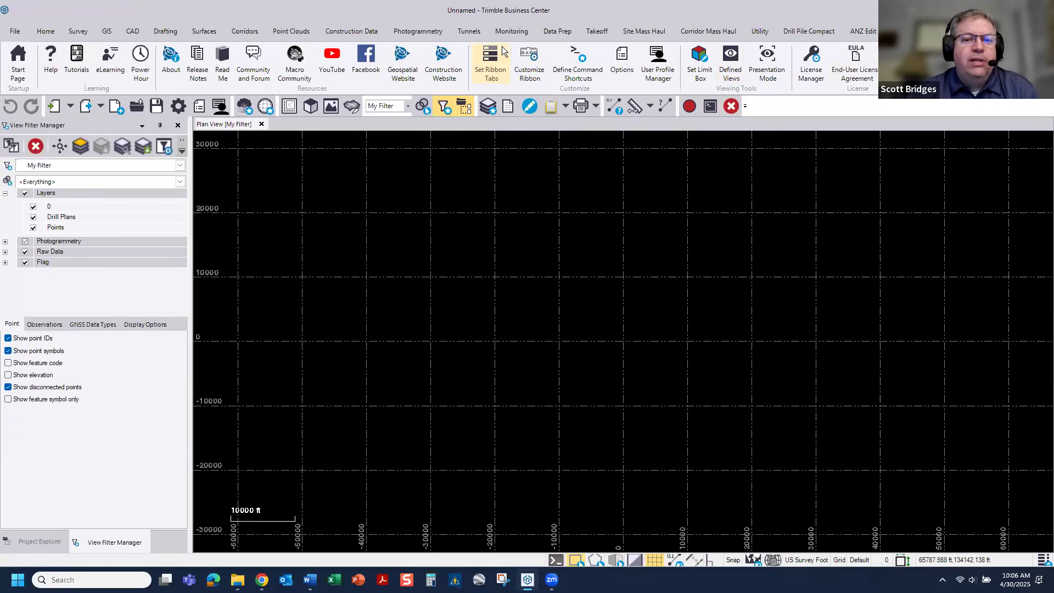
# Step: Hide the GIS, Survey, Photogrammetry, Tunnels and Monitoring tabs in the ribbon tab settings
pyautogui.click(491, 67)
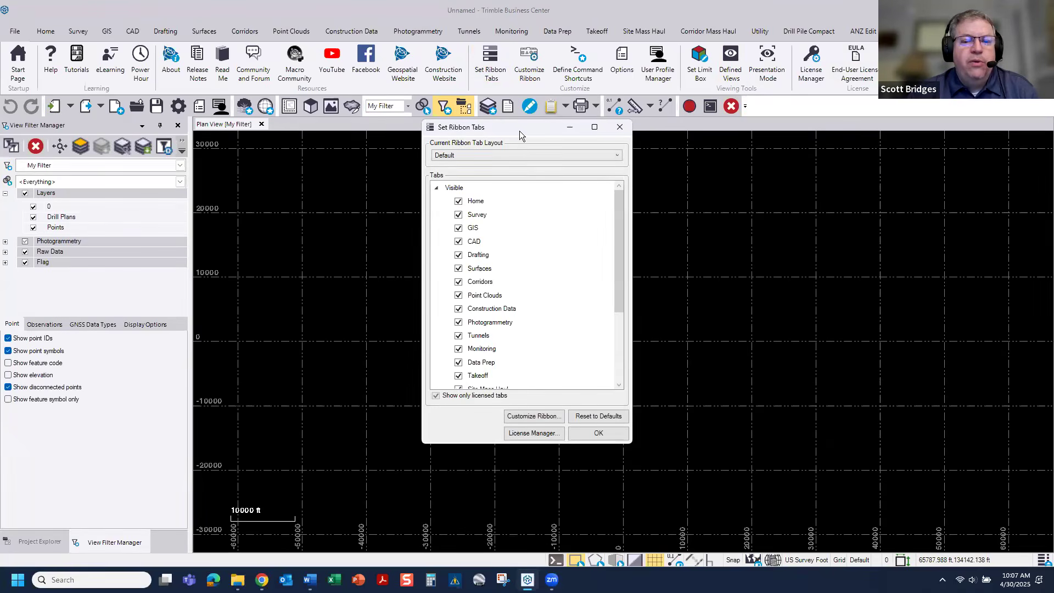
pyautogui.moveTo(519, 130); pyautogui.dragTo(534, 165)
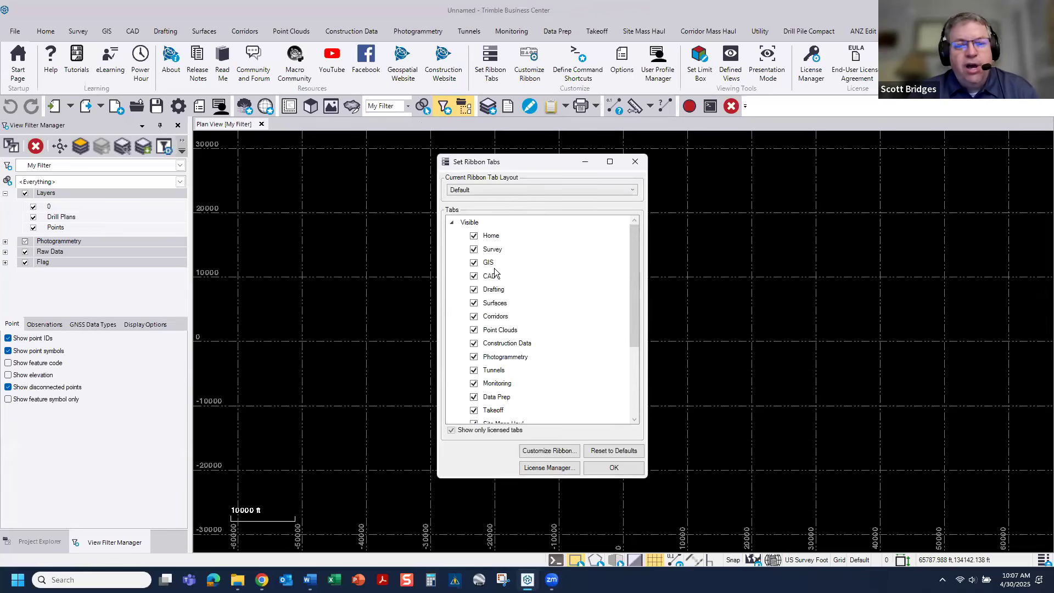
pyautogui.click(474, 262)
pyautogui.click(474, 250)
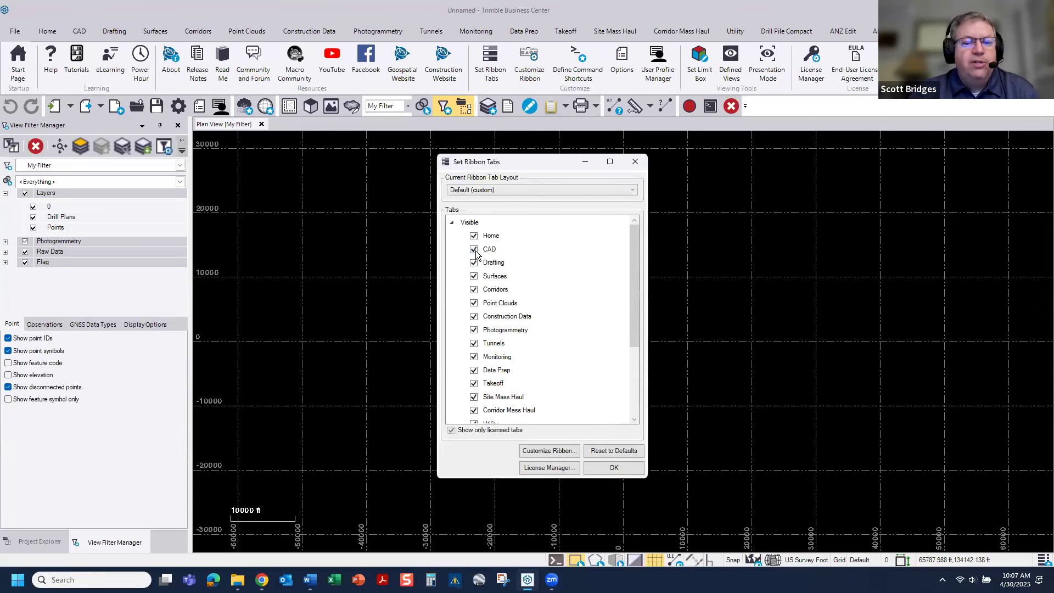
pyautogui.click(473, 330)
pyautogui.click(474, 330)
pyautogui.click(474, 330)
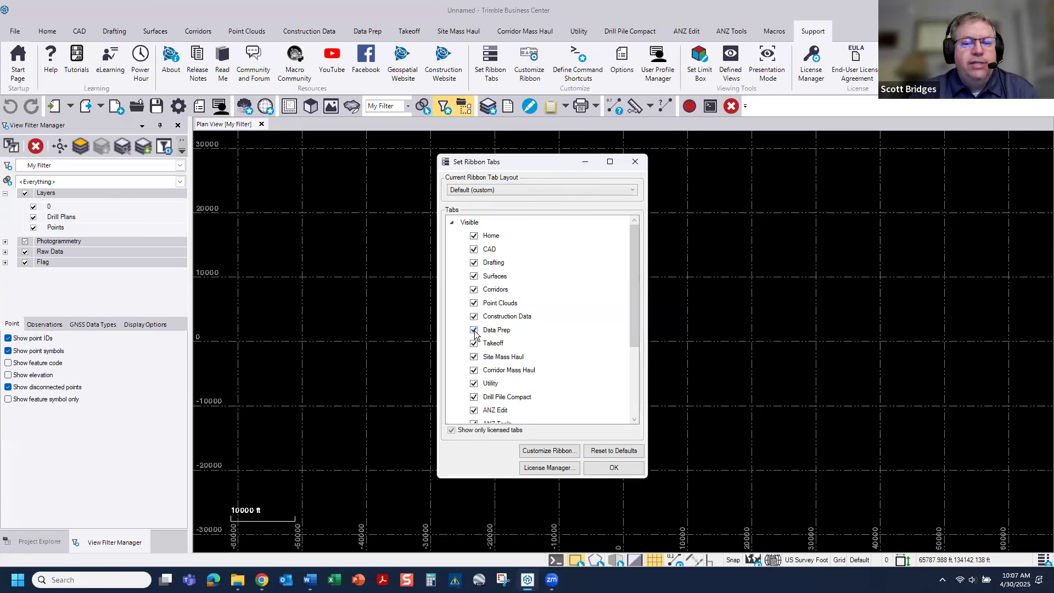
# Step: Hide the Utility, Drill Pile Compact, ANZ Edit, ANZ Tools and Macros ribbon tabs and apply the tab layout
pyautogui.click(474, 383)
pyautogui.click(474, 383)
pyautogui.click(474, 383)
pyautogui.click(474, 383)
pyautogui.click(474, 383)
pyautogui.click(598, 465)
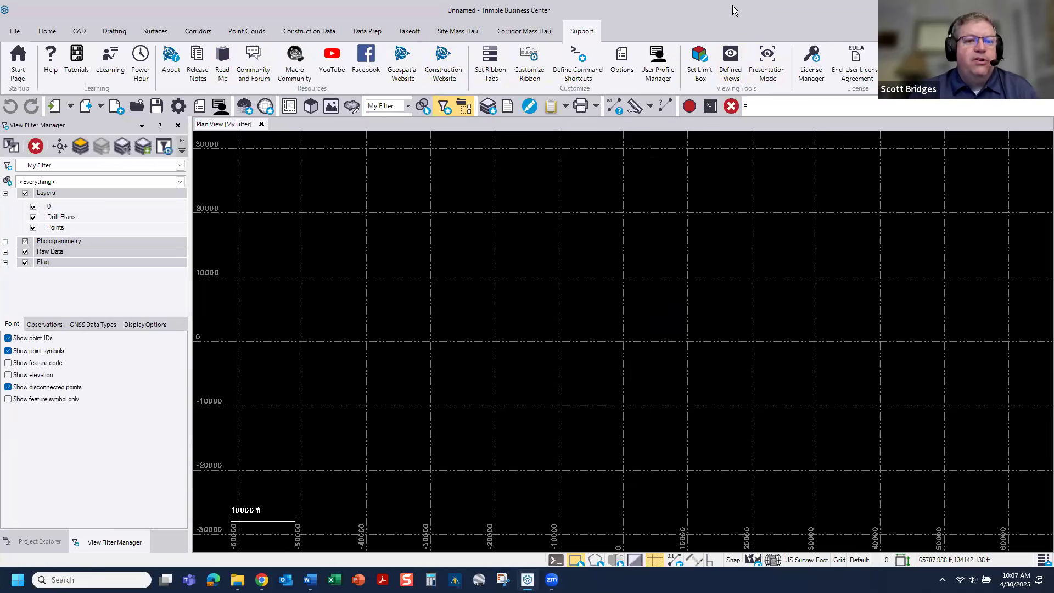
# Step: Customize the Takeoff ribbon's Digitize group by hiding the Digitizer Setup tool and the tool for customizing digitizer buttons
pyautogui.click(414, 31)
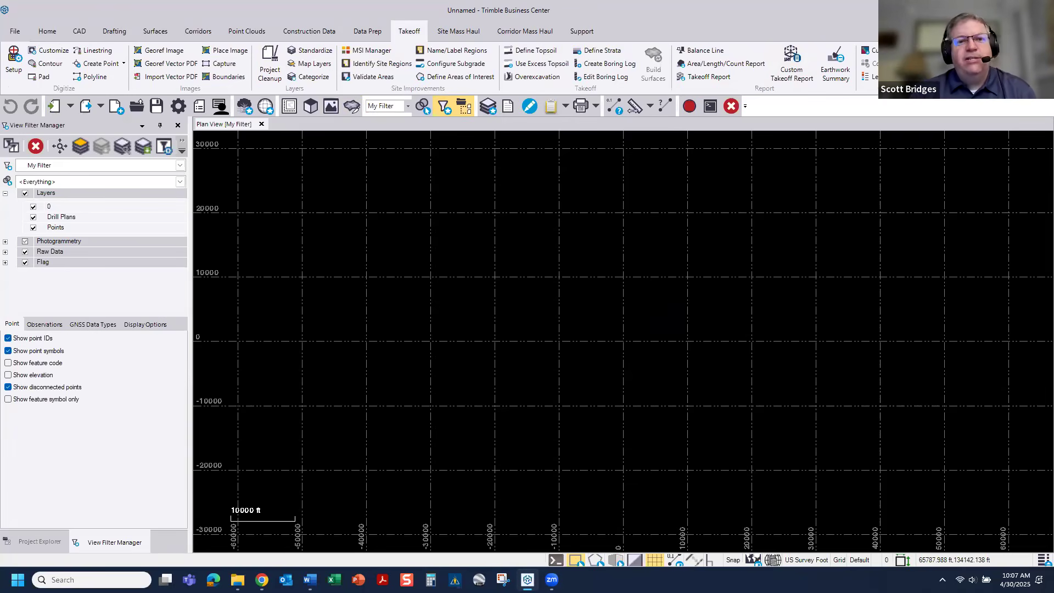
pyautogui.rightClick(401, 66)
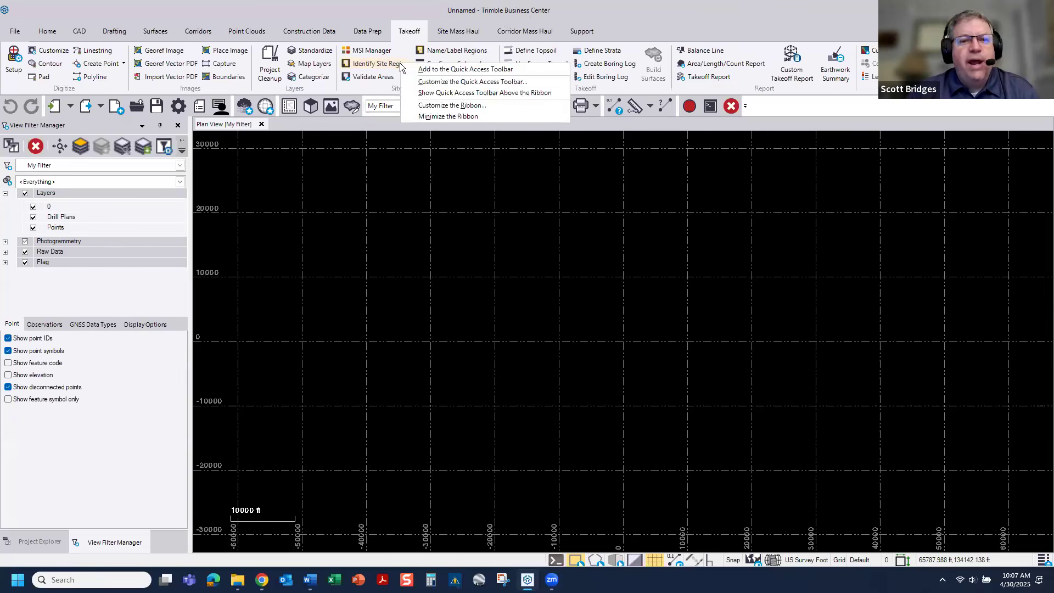
pyautogui.click(440, 107)
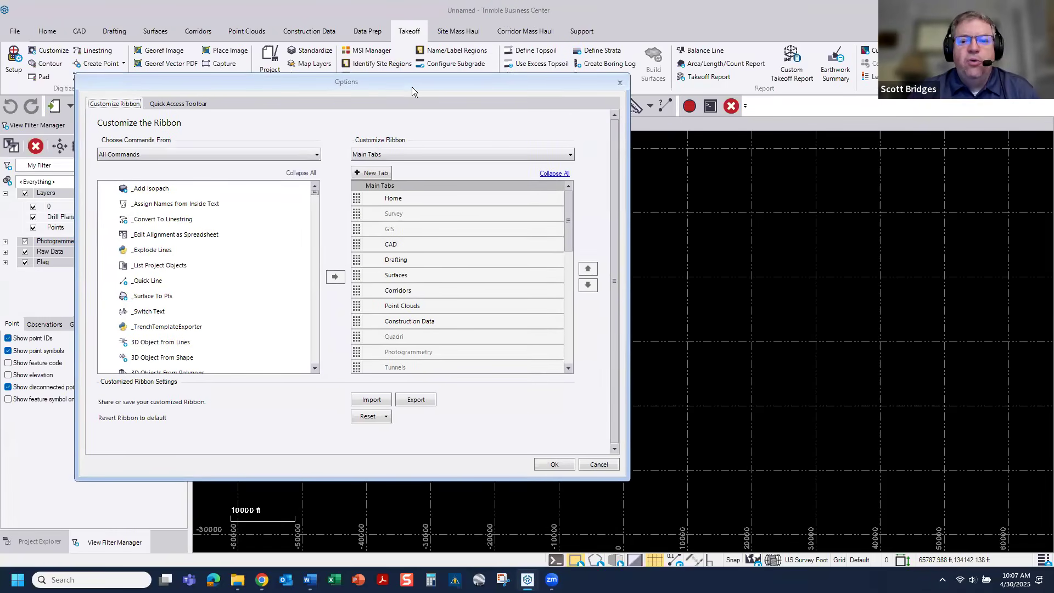
pyautogui.moveTo(412, 87); pyautogui.dragTo(667, 155)
pyautogui.scroll(-5, 720, 351)
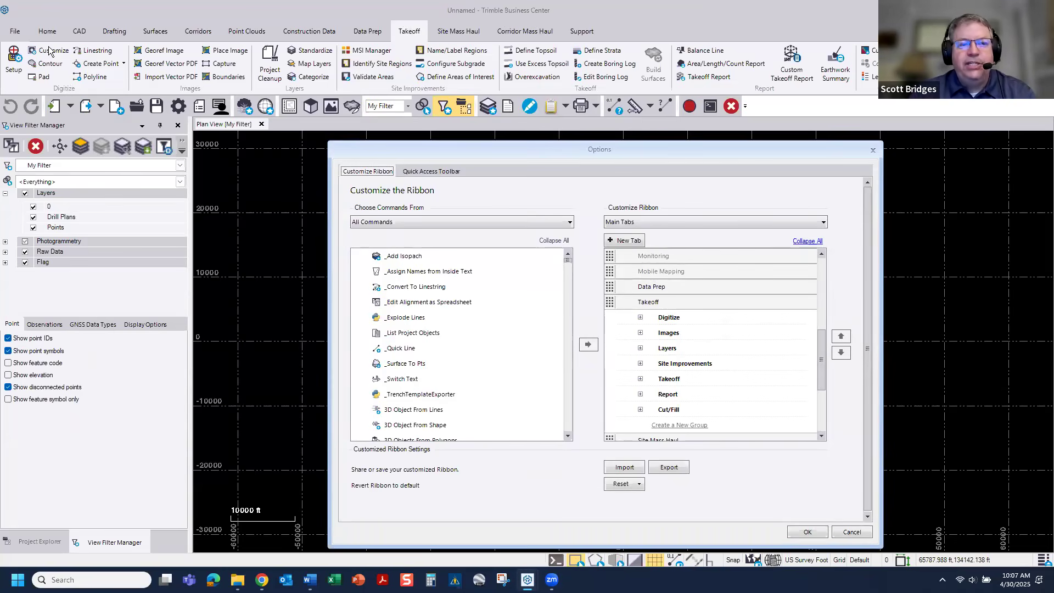
pyautogui.click(641, 318)
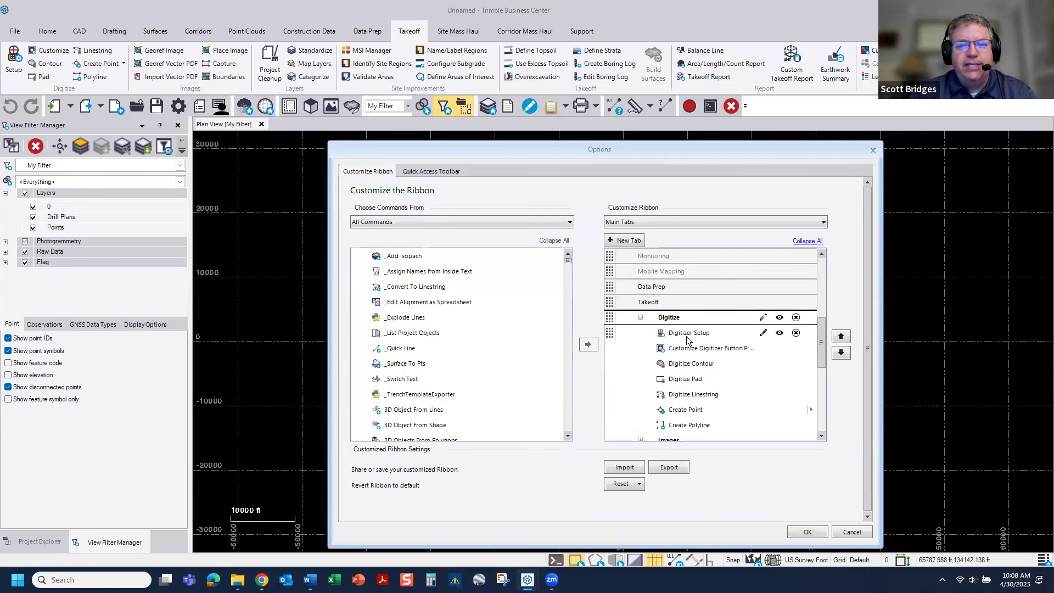
pyautogui.click(763, 334)
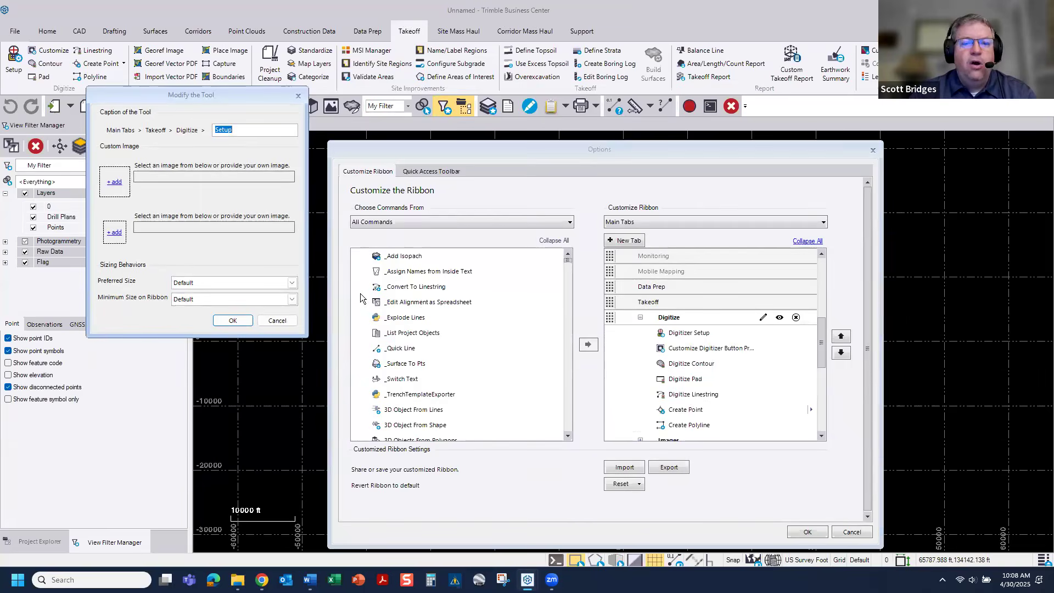
pyautogui.click(279, 321)
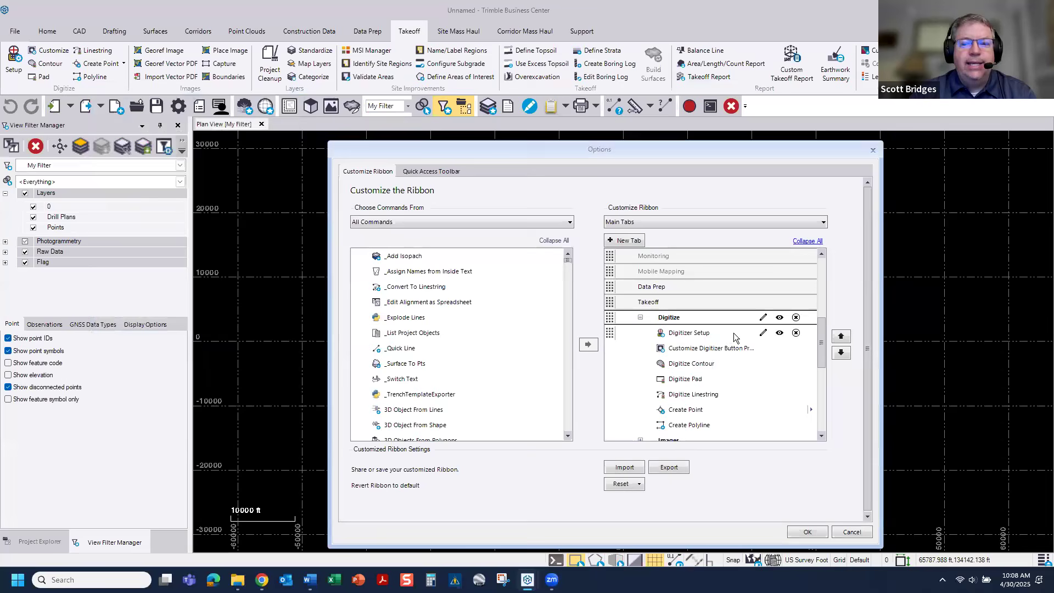
pyautogui.click(779, 318)
pyautogui.click(780, 317)
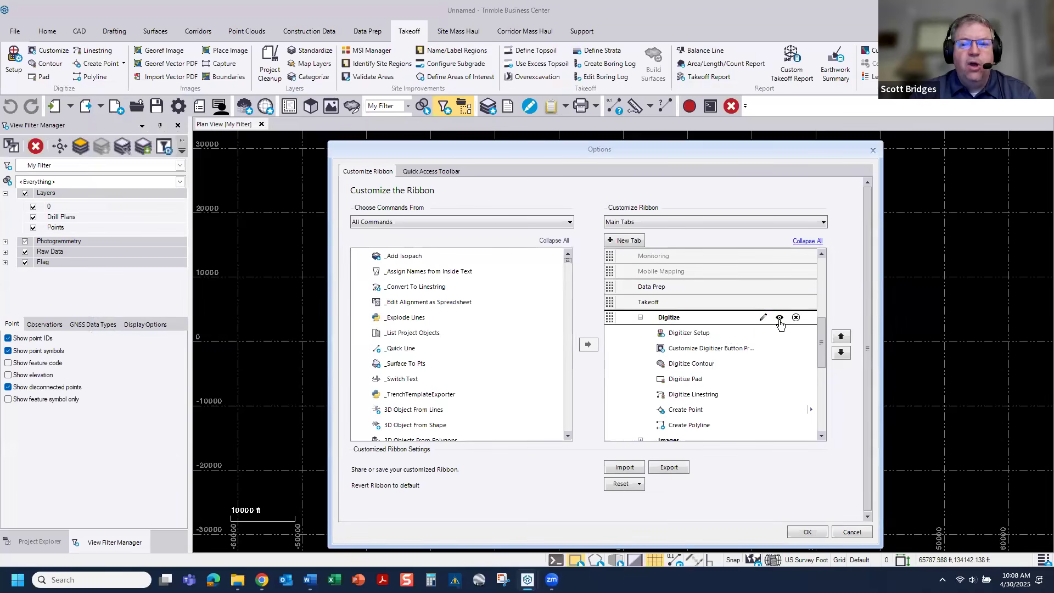
pyautogui.click(779, 333)
pyautogui.click(780, 348)
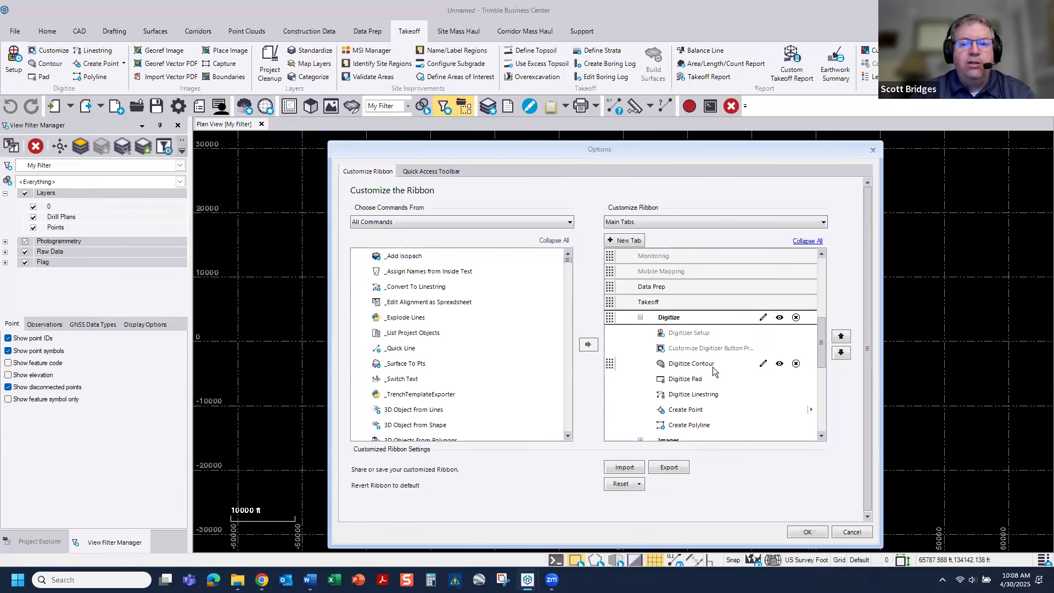
# Step: Set the Digitize group's Contour tool to large for both its preferred and minimum ribbon sizes, and apply the ribbon customization
pyautogui.click(763, 364)
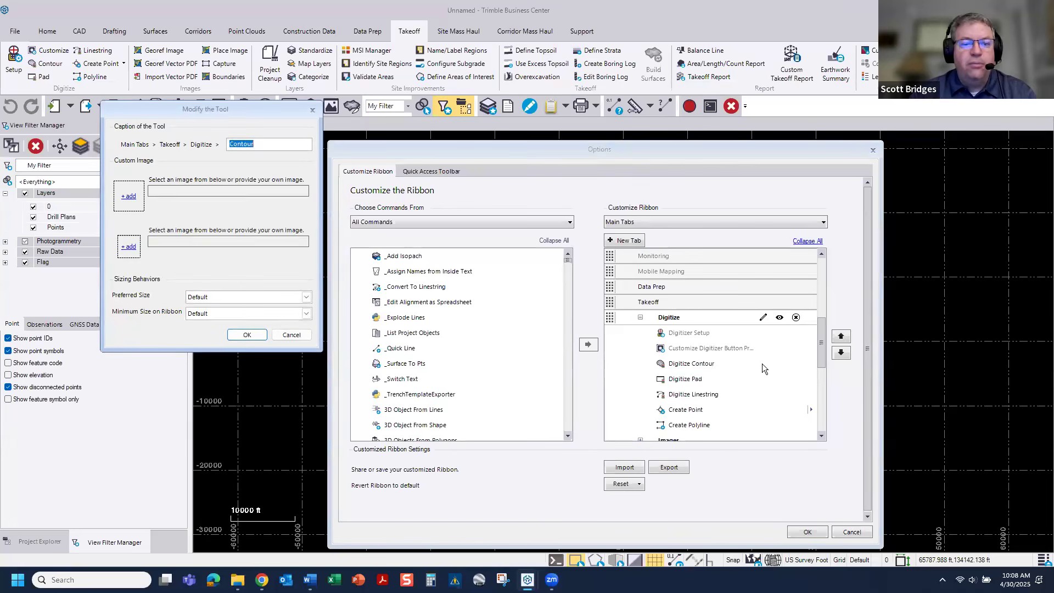
pyautogui.click(222, 297)
pyautogui.click(208, 332)
pyautogui.click(247, 314)
pyautogui.click(231, 349)
pyautogui.click(239, 335)
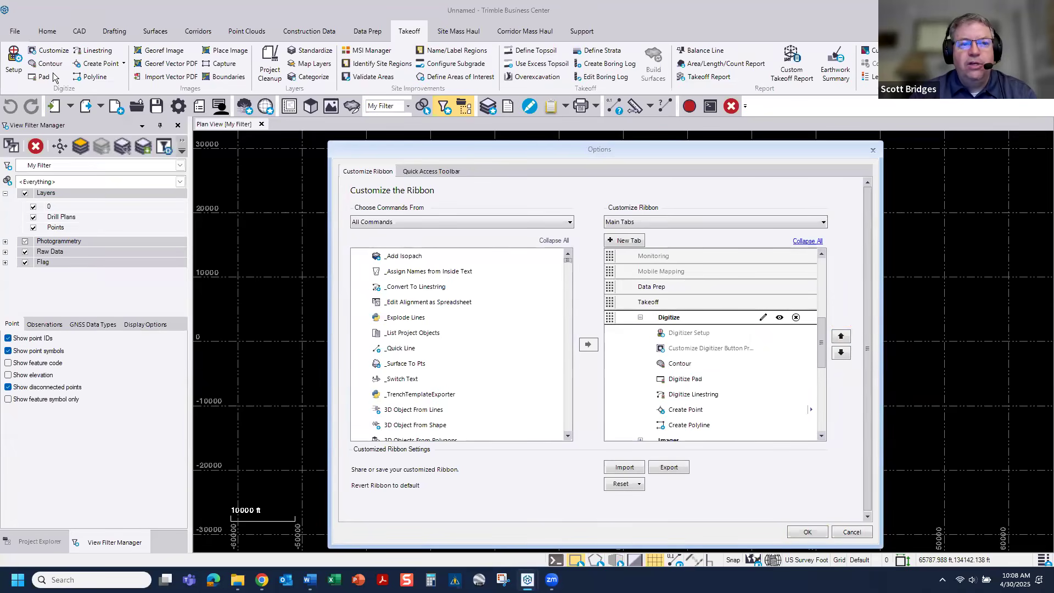
pyautogui.click(803, 534)
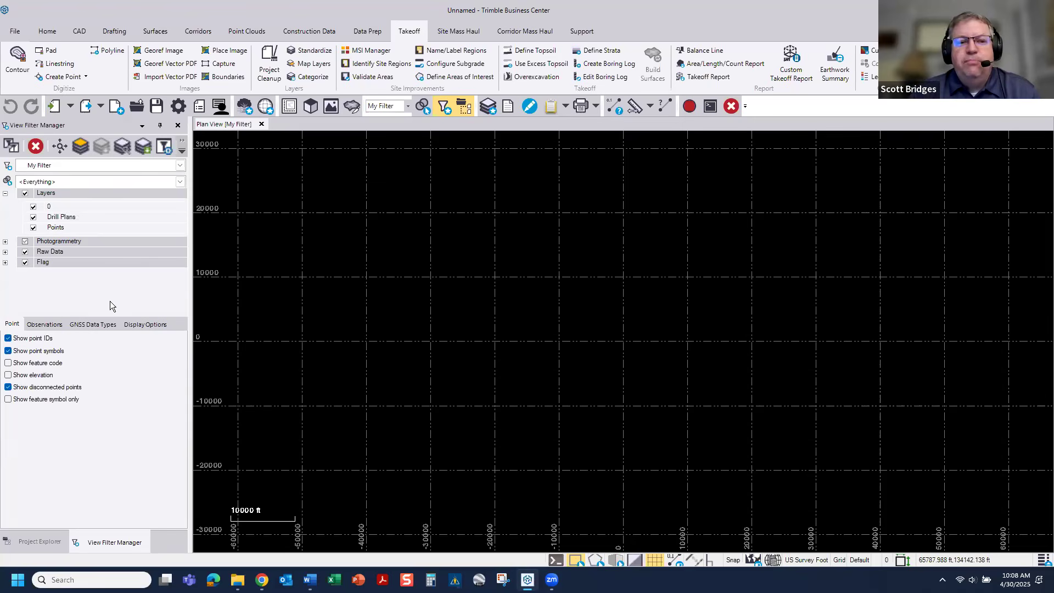
# Step: Review the blank project's layers and their properties in the Layer Manager
pyautogui.click(488, 106)
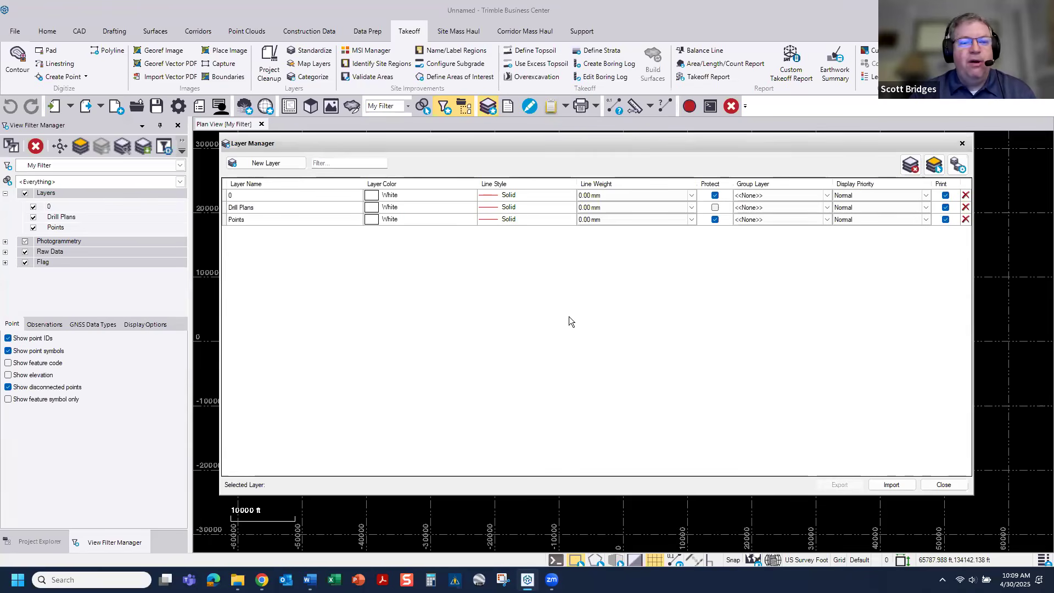
pyautogui.click(962, 144)
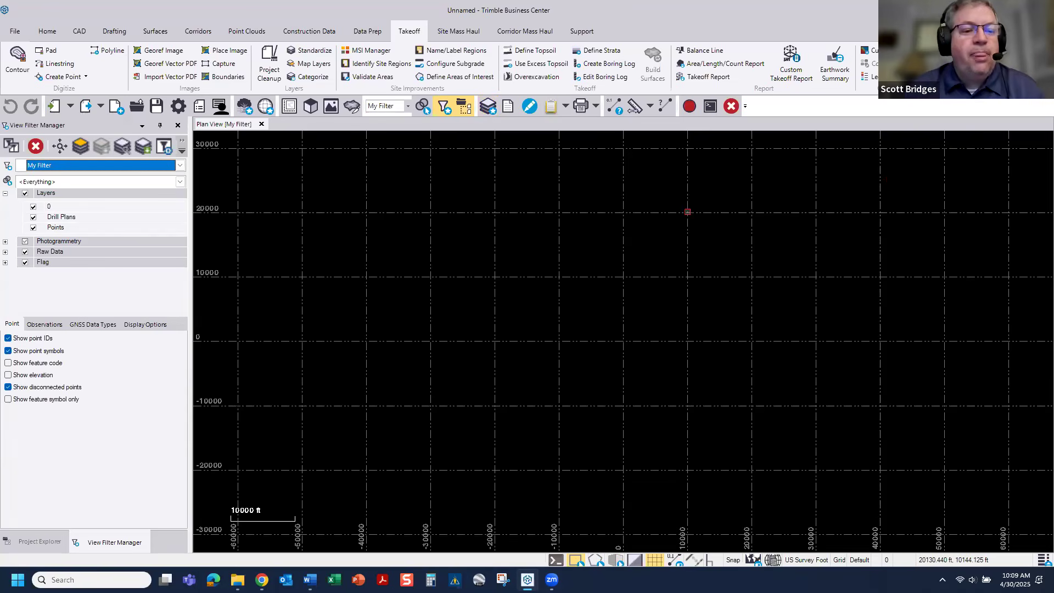
# Step: Create a new project from the default 2025 CONSTRUCTION V4 template
pyautogui.click(17, 33)
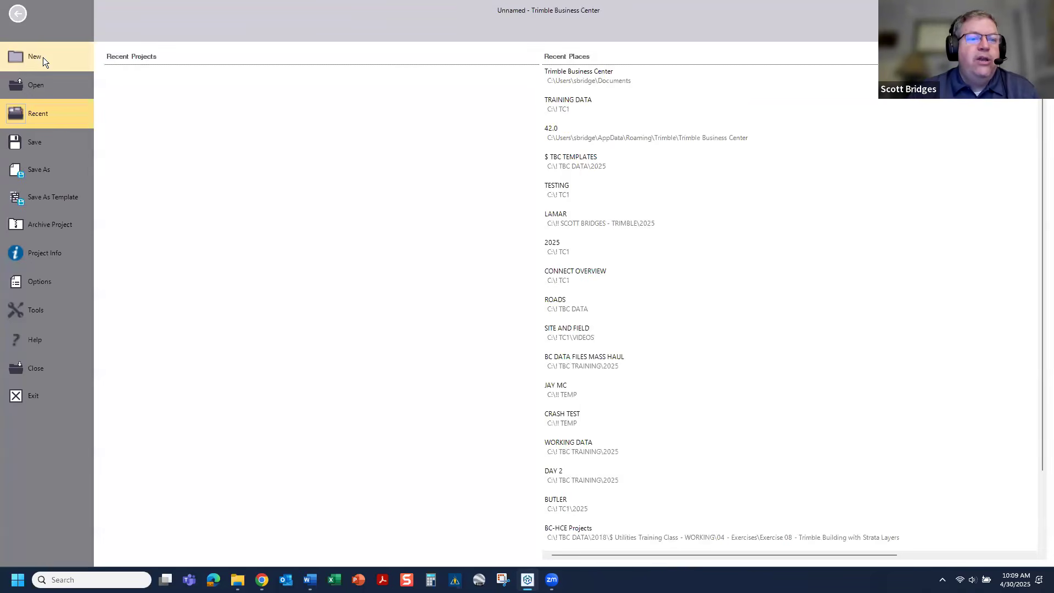
pyautogui.click(43, 57)
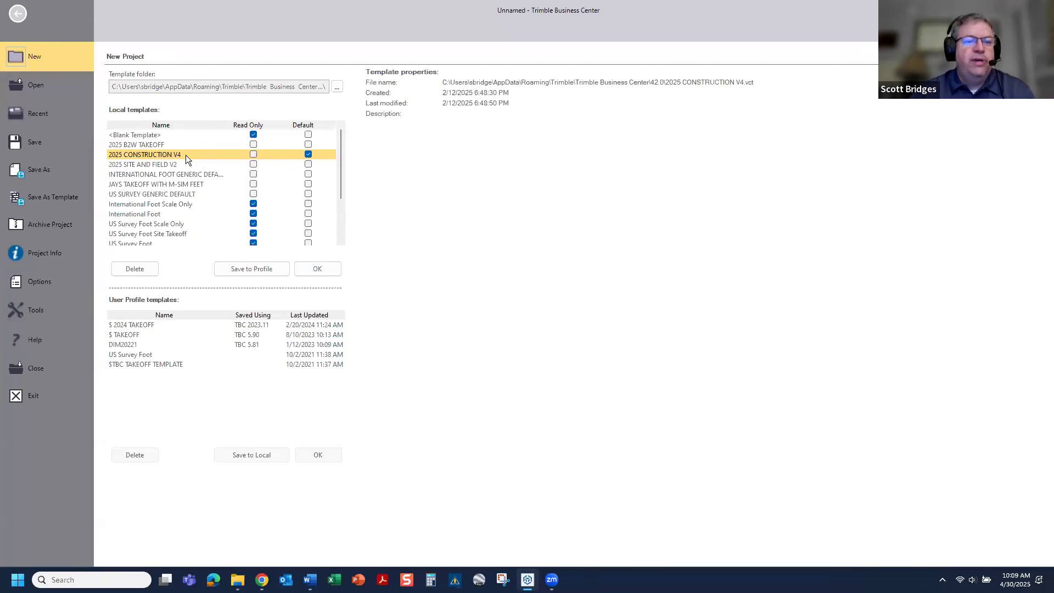
pyautogui.click(325, 270)
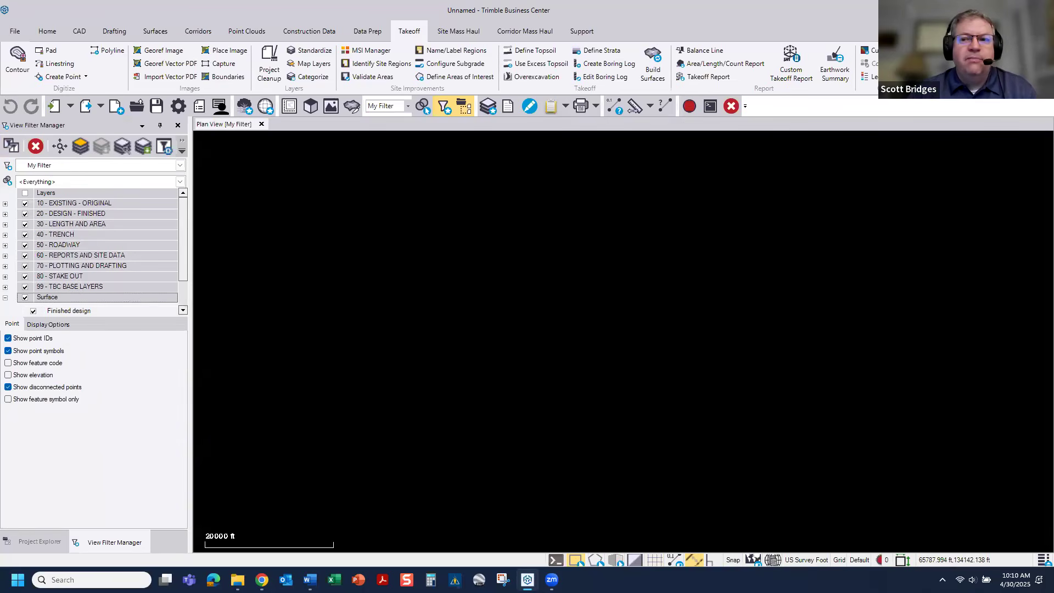
# Step: Import the 2025 TBC CONSTRUCTION RIBBON V4.bin file as the customized ribbon and apply it
pyautogui.rightClick(776, 60)
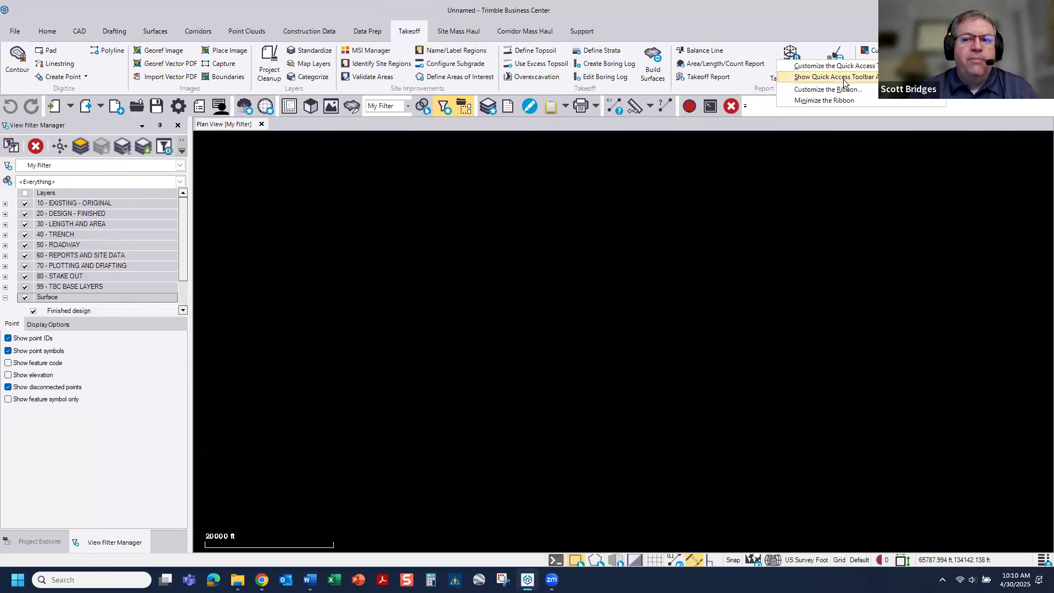
pyautogui.click(828, 89)
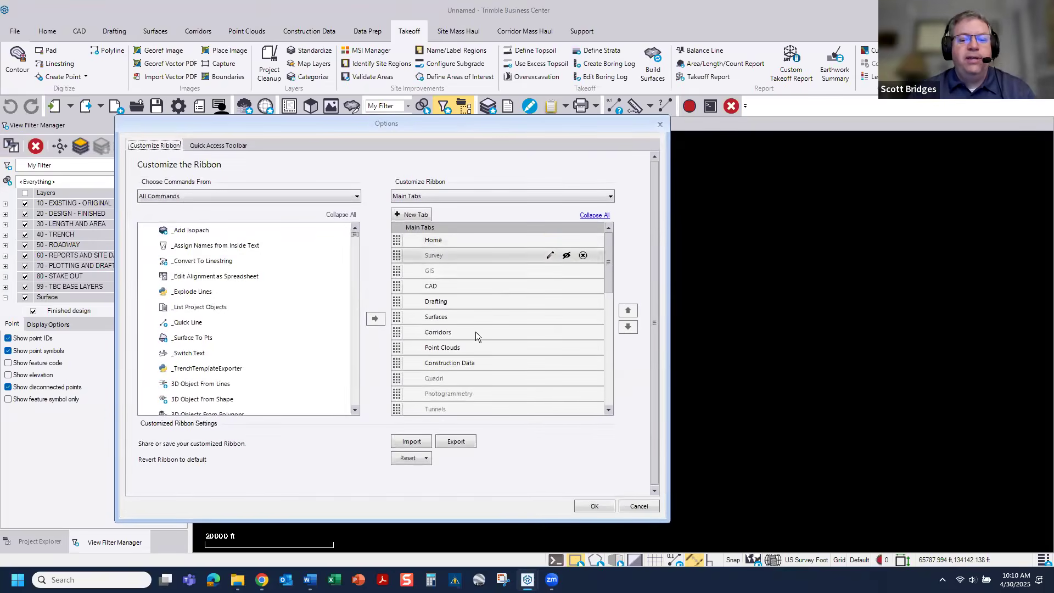
pyautogui.click(411, 442)
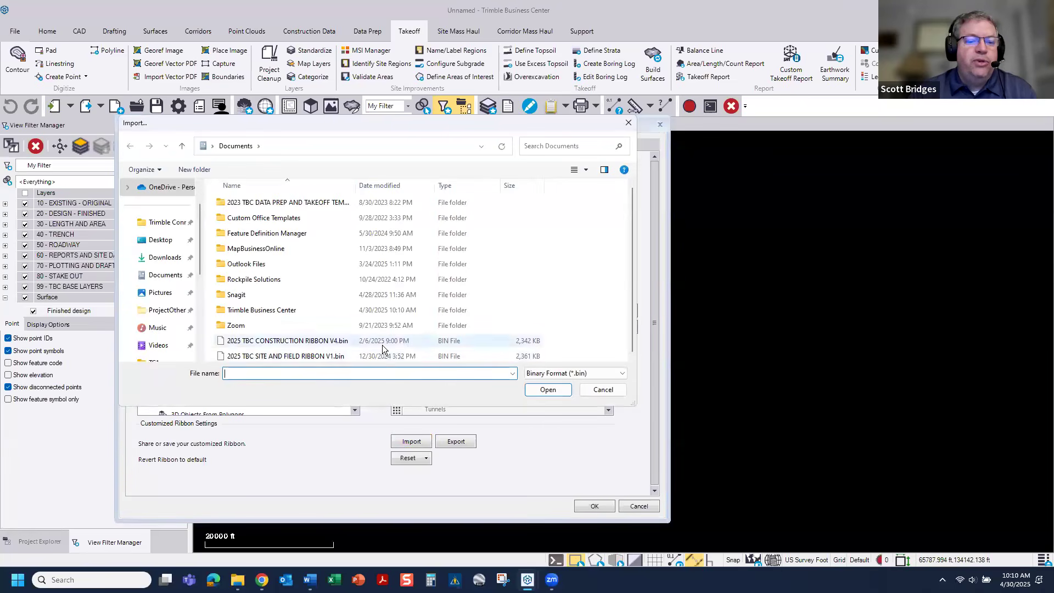
pyautogui.click(285, 341)
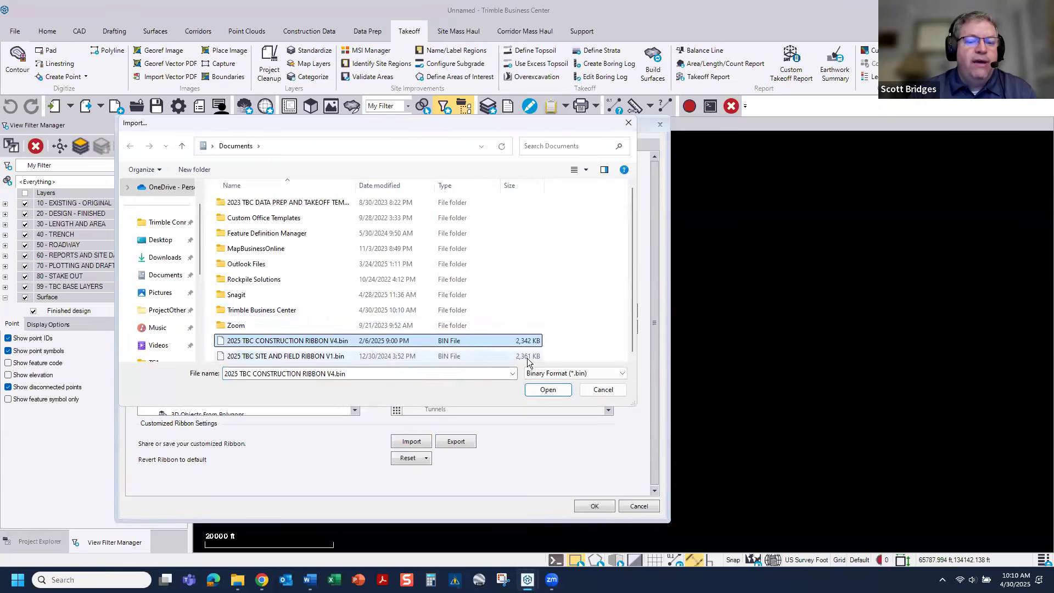
pyautogui.click(548, 390)
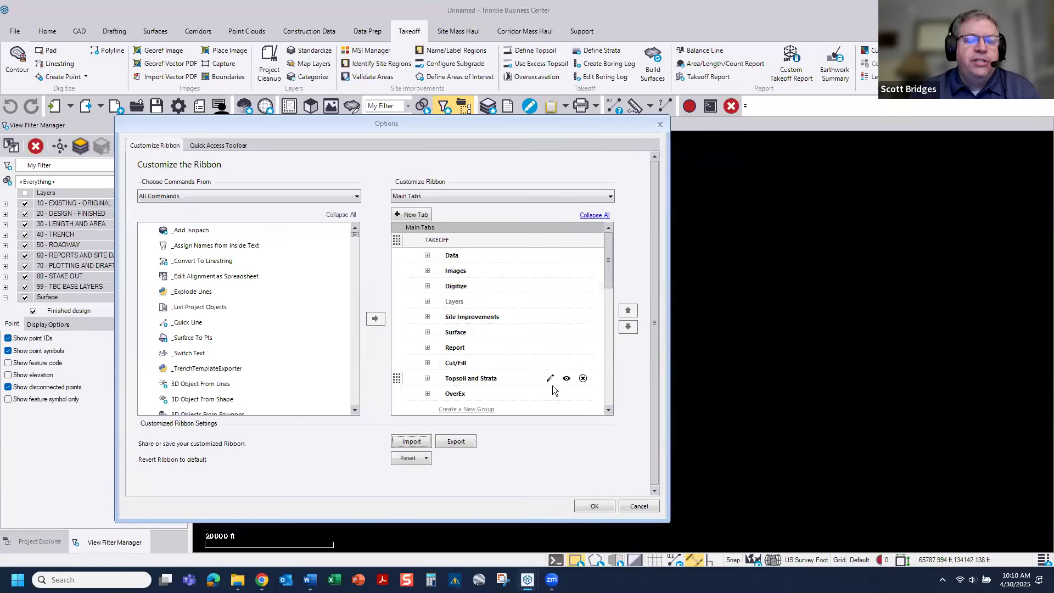
pyautogui.click(594, 506)
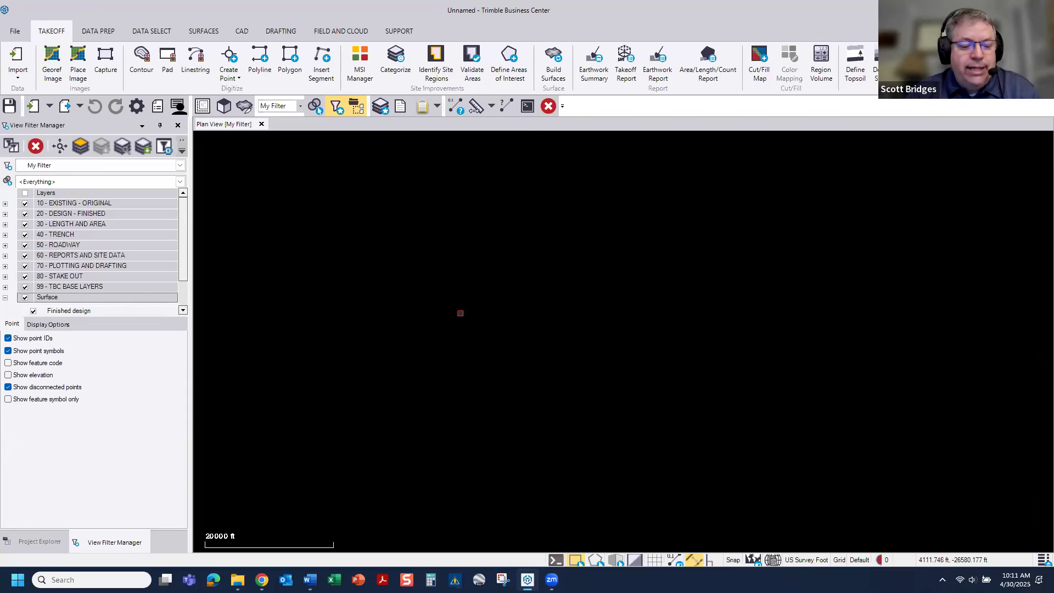
# Step: Import 02 - DWG CAD Clean Up.dwg from the ! LINKED IN TRIMBLE folder, accepting the projection definition and skipping the import summary
pyautogui.click(238, 580)
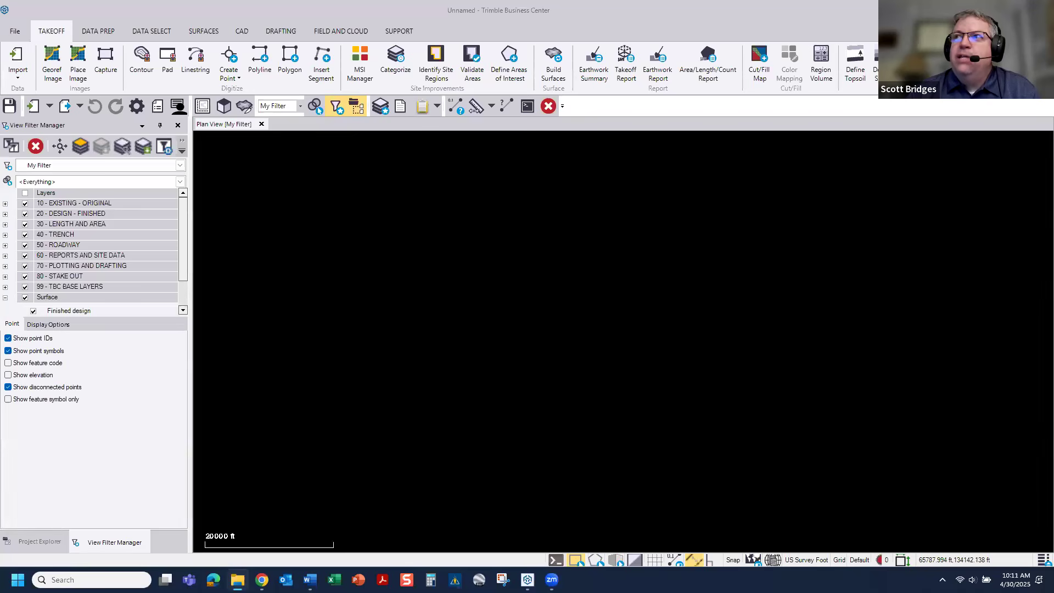
pyautogui.click(825, 383)
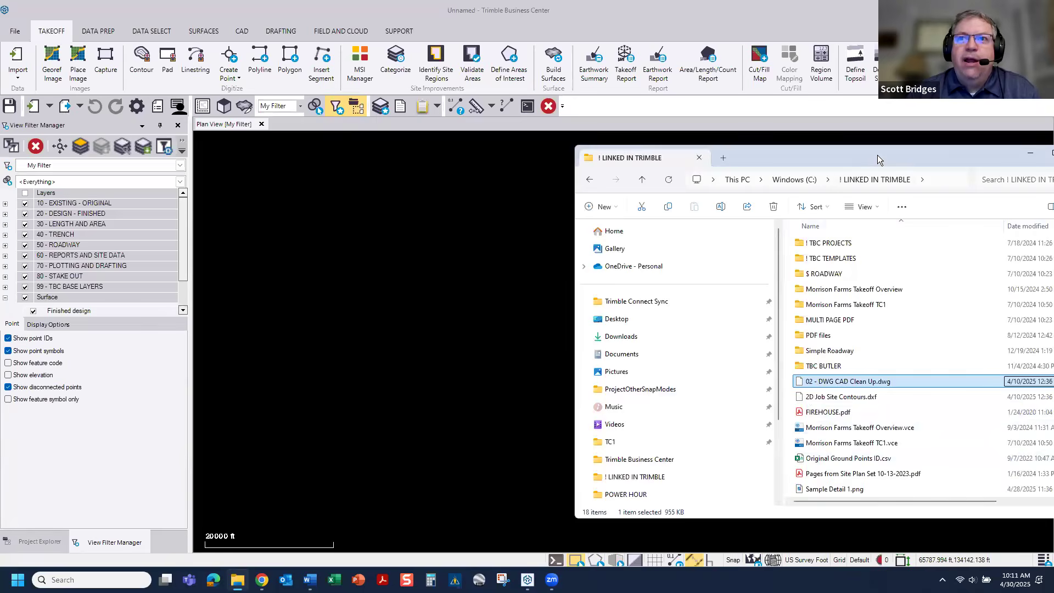
pyautogui.moveTo(877, 157); pyautogui.dragTo(781, 156)
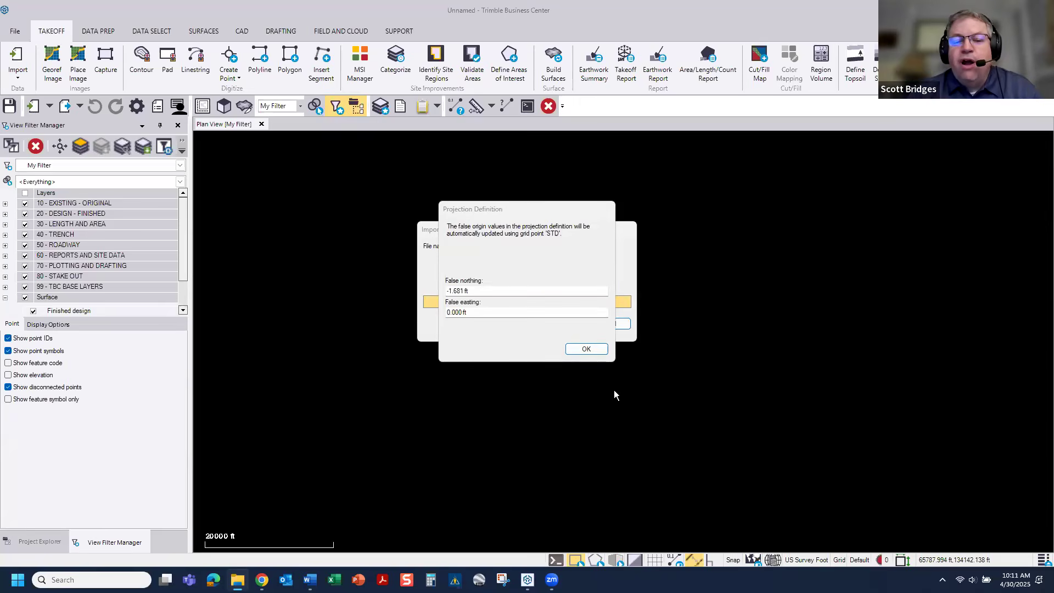
pyautogui.click(593, 349)
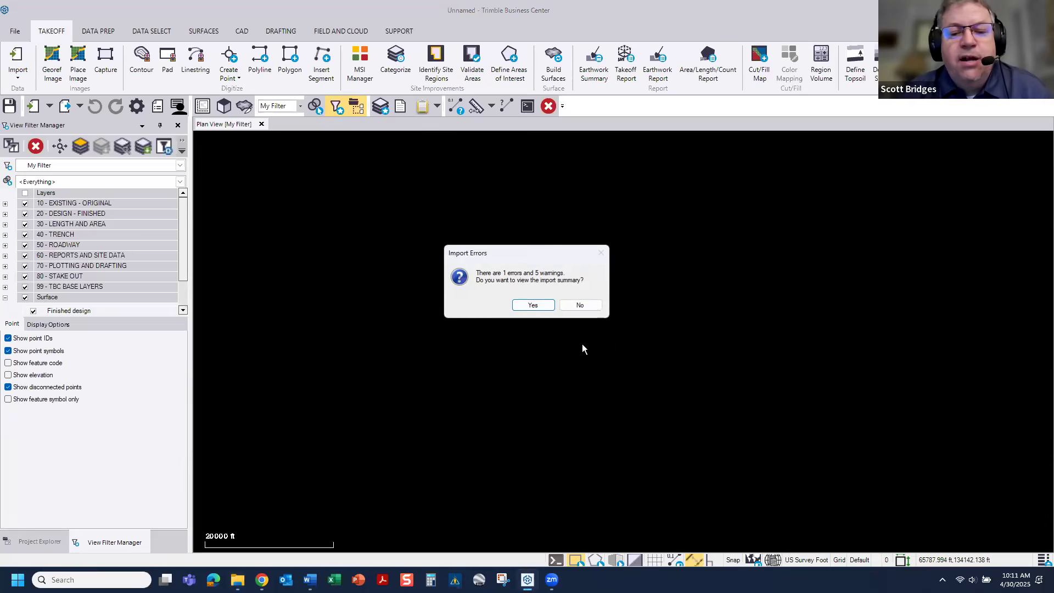
pyautogui.click(580, 305)
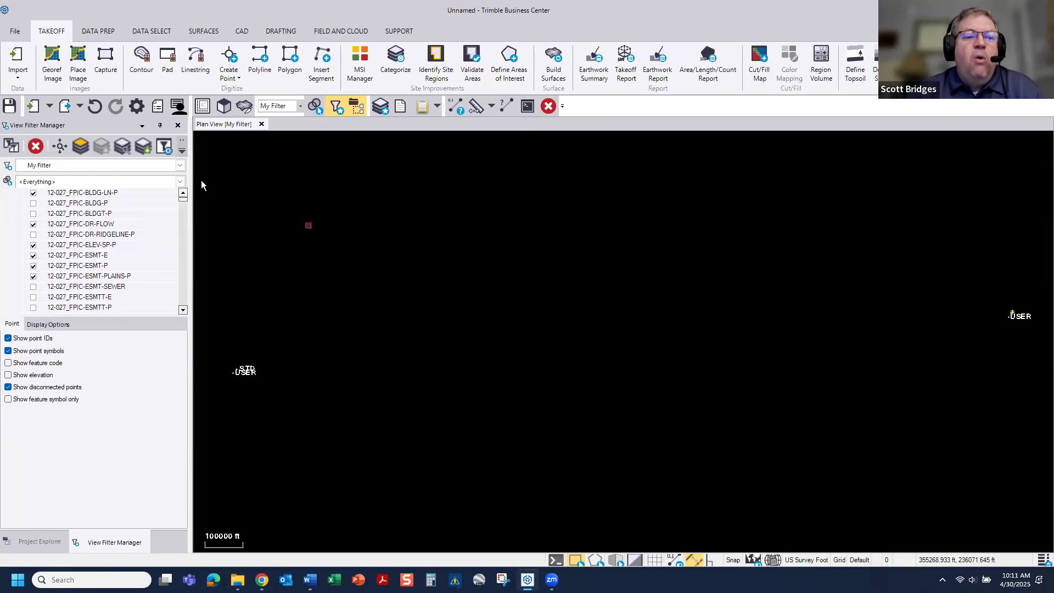
# Step: Review the import settings available for 02 - DWG CAD Clean Up.dwg, and leave the Import command without importing it again
pyautogui.click(33, 107)
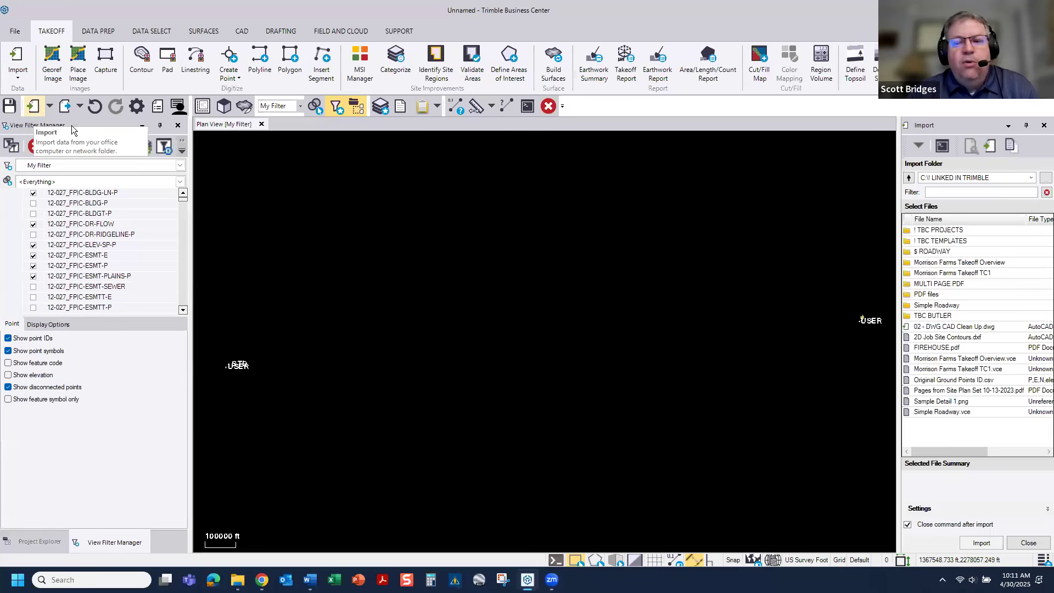
pyautogui.click(951, 328)
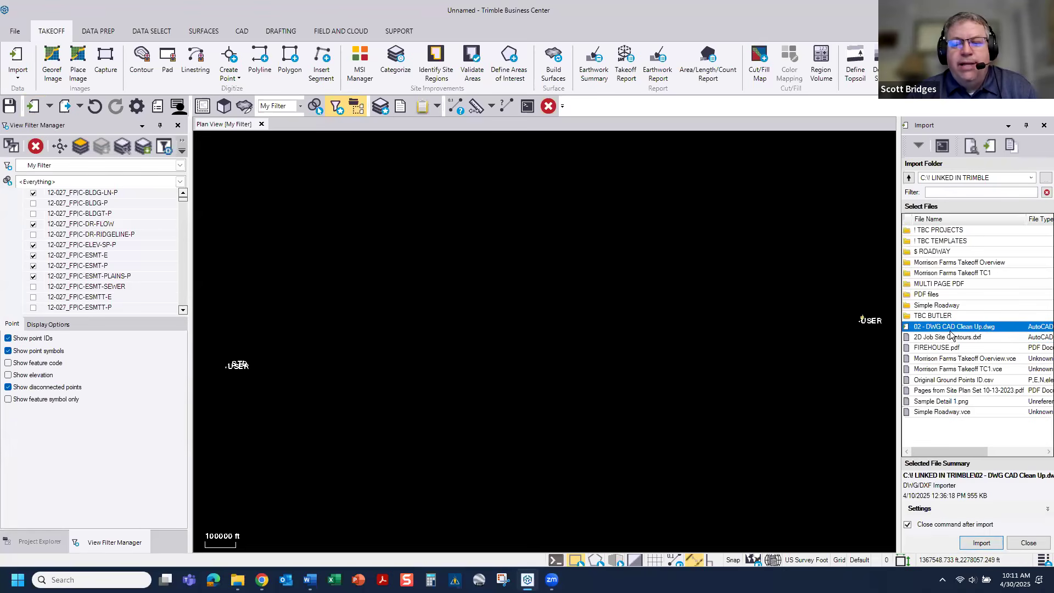
pyautogui.click(1045, 510)
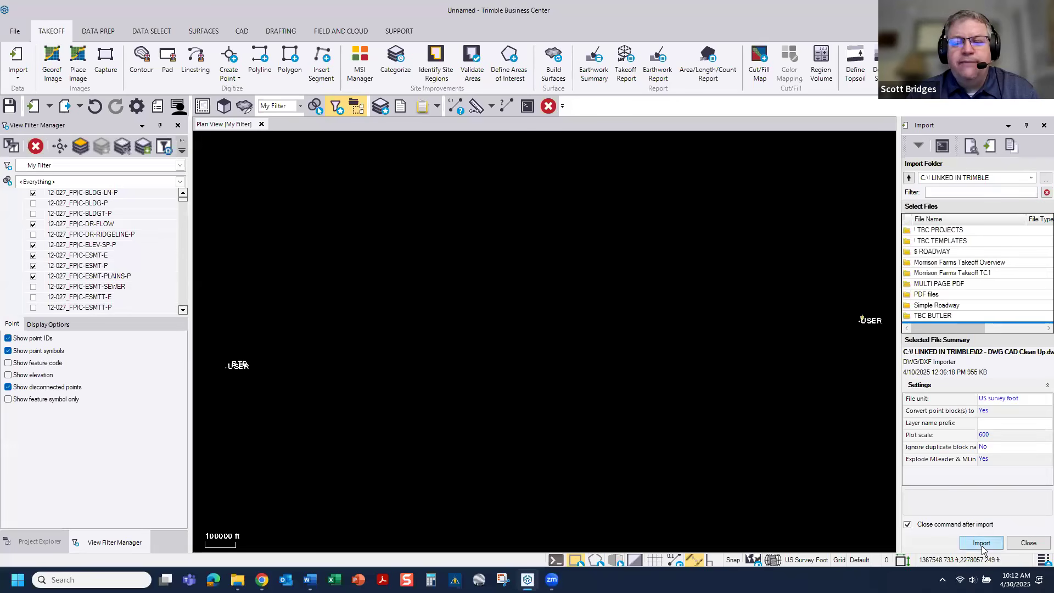
pyautogui.click(1044, 125)
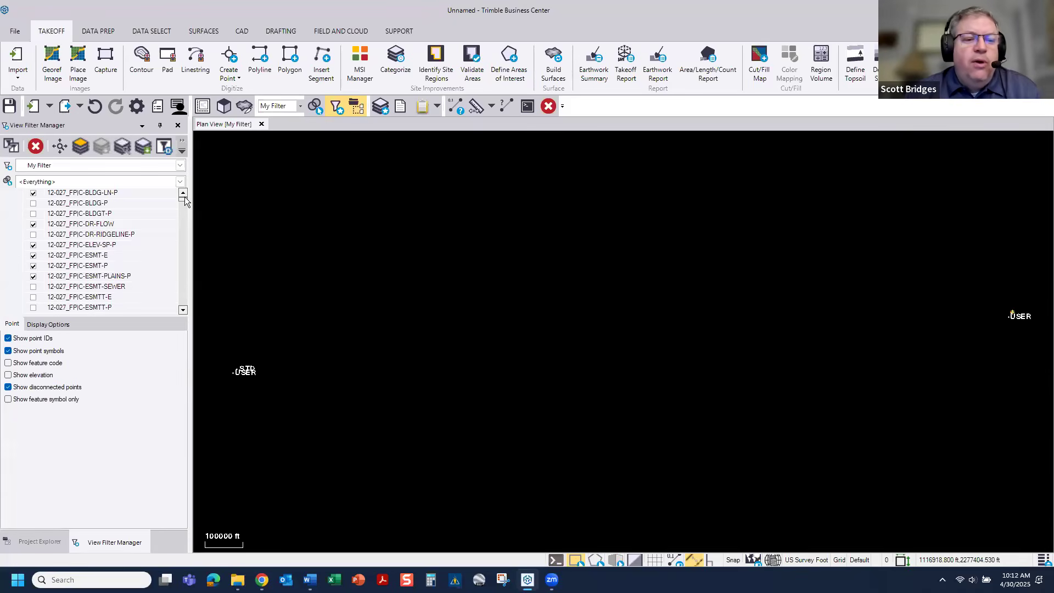
# Step: Look through the imported CAD layers in the View Filter Manager and the project contents in the Project Explorer
pyautogui.moveTo(185, 199); pyautogui.dragTo(186, 263)
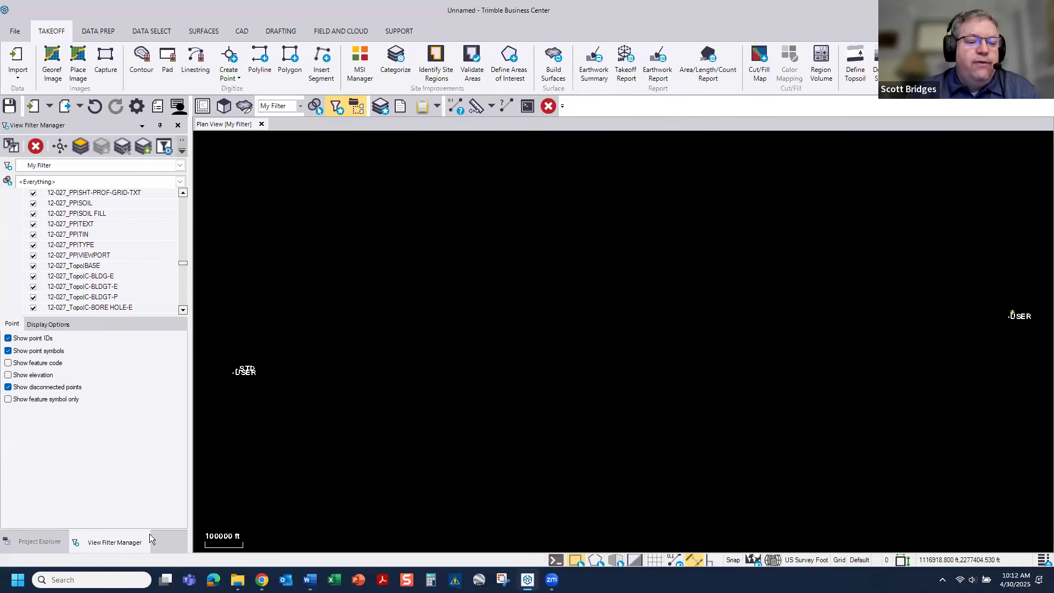
pyautogui.click(46, 545)
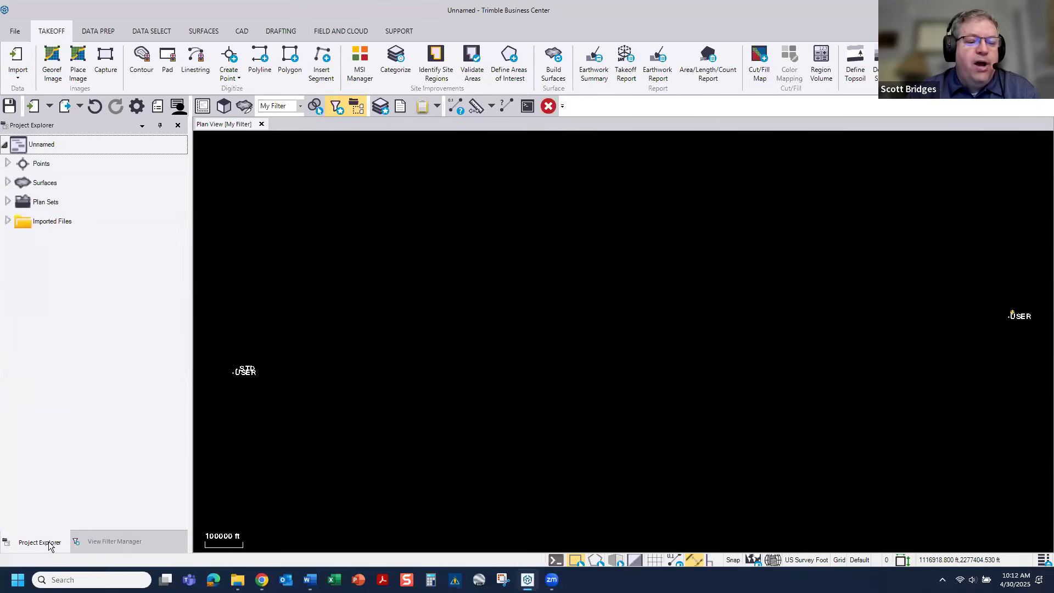
pyautogui.click(116, 542)
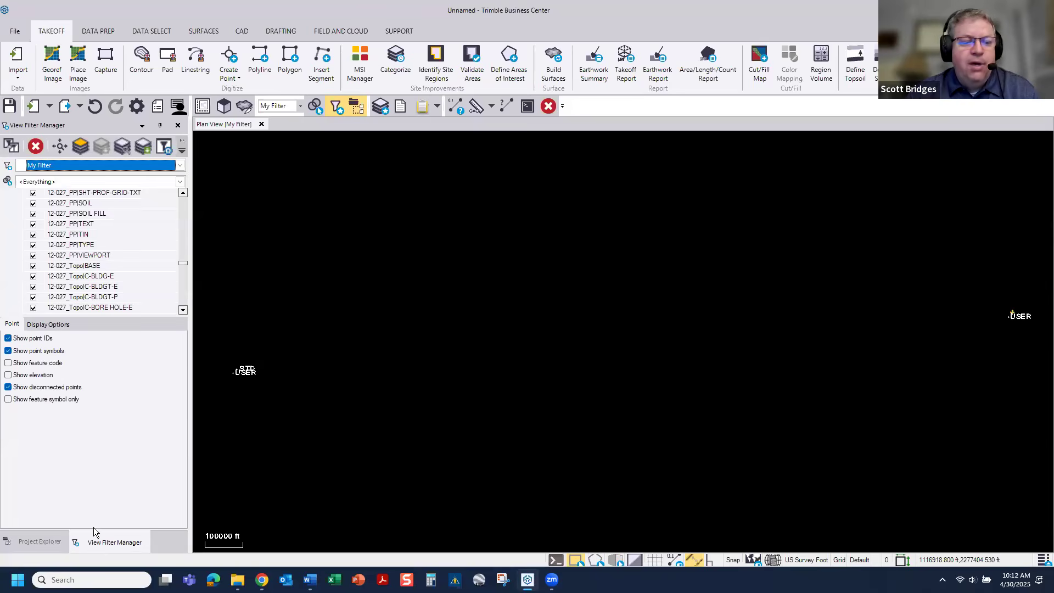
pyautogui.click(28, 543)
pyautogui.click(109, 541)
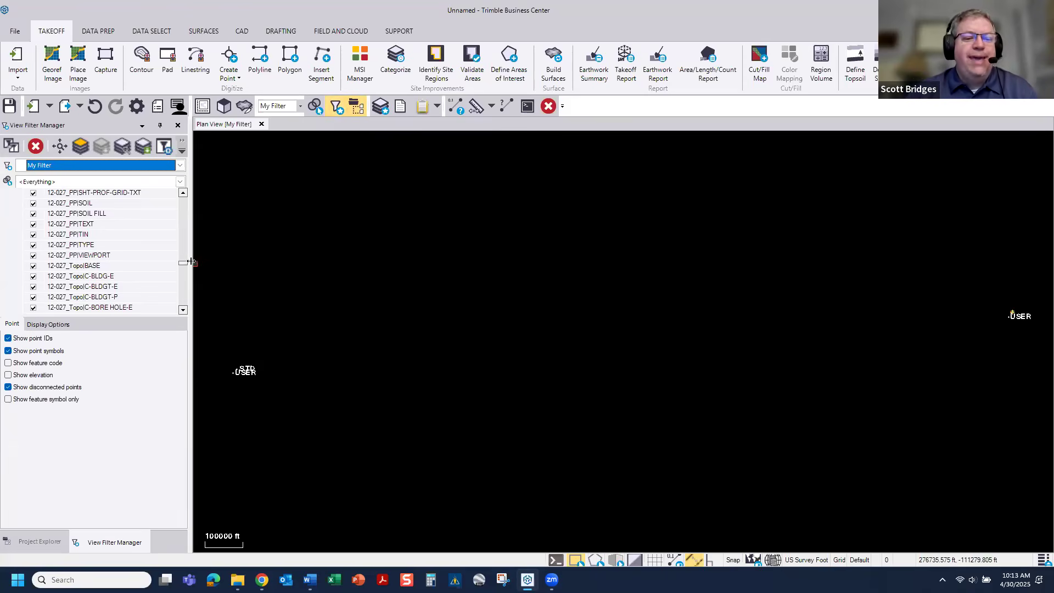
# Step: Make all layers visible in the My Filter view filter
pyautogui.moveTo(184, 264); pyautogui.dragTo(182, 192)
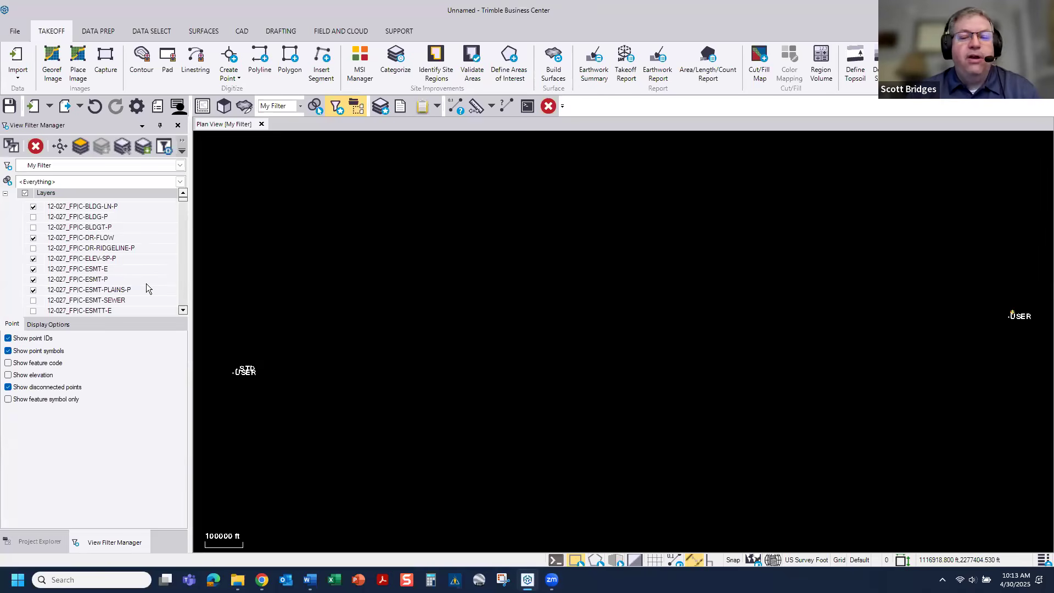
pyautogui.click(26, 194)
pyautogui.click(26, 193)
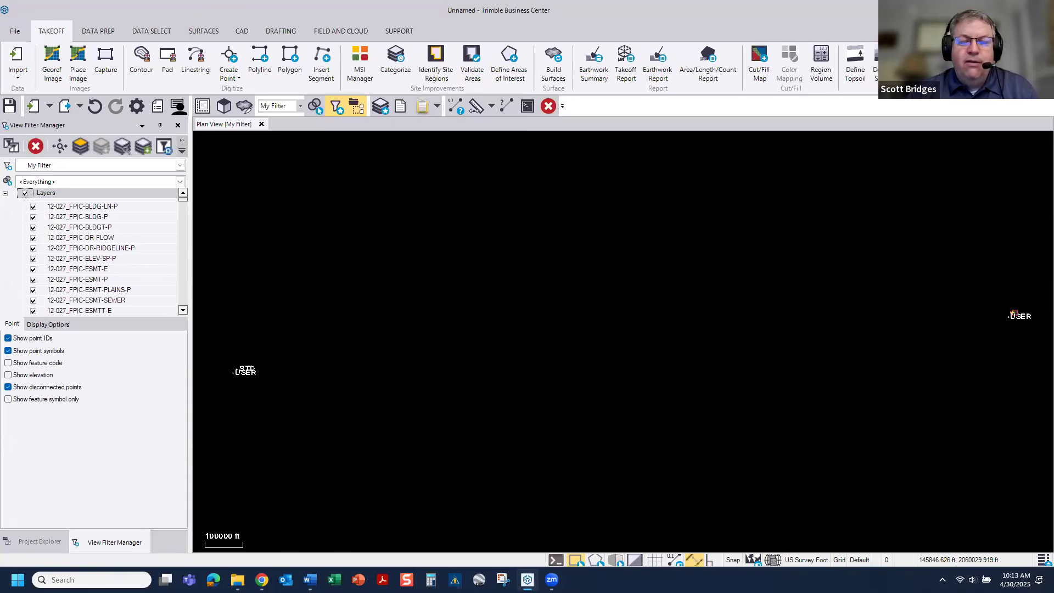
# Step: Measure the distance between the two far-apart clusters of imported data in the plan view
pyautogui.click(474, 108)
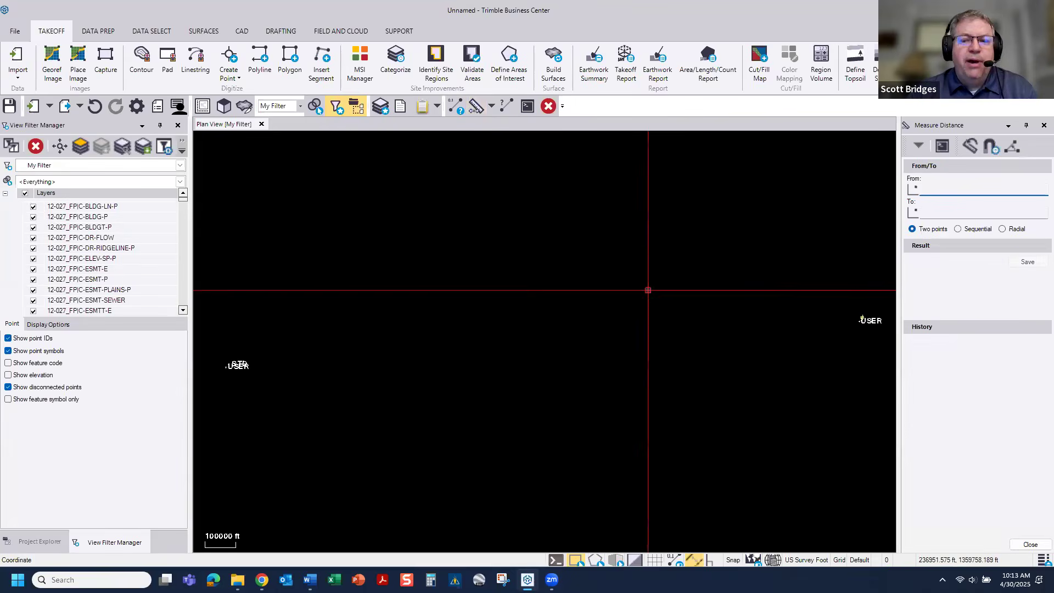
pyautogui.click(224, 346)
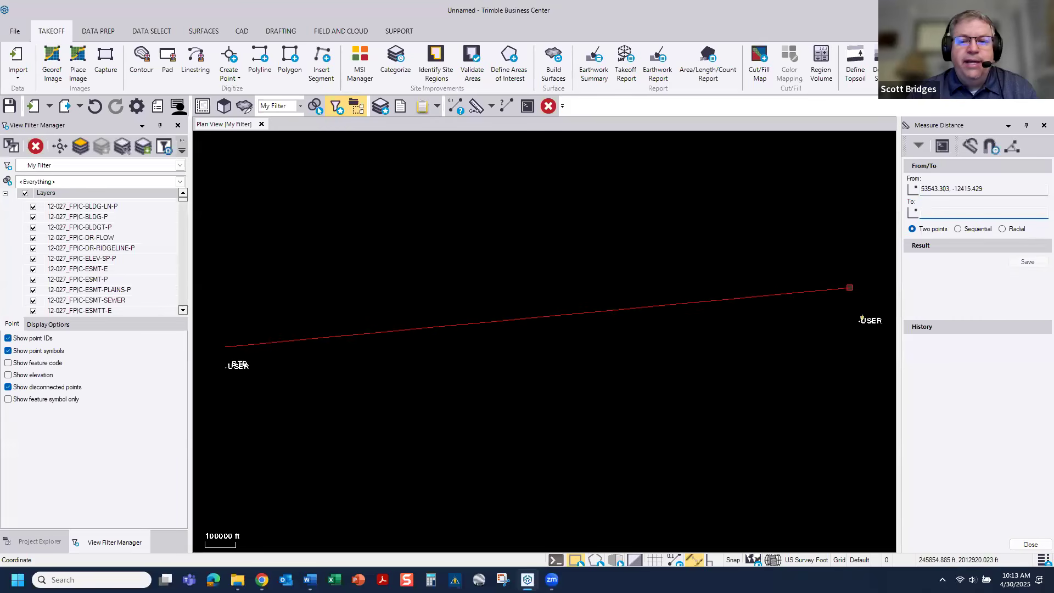
pyautogui.click(859, 303)
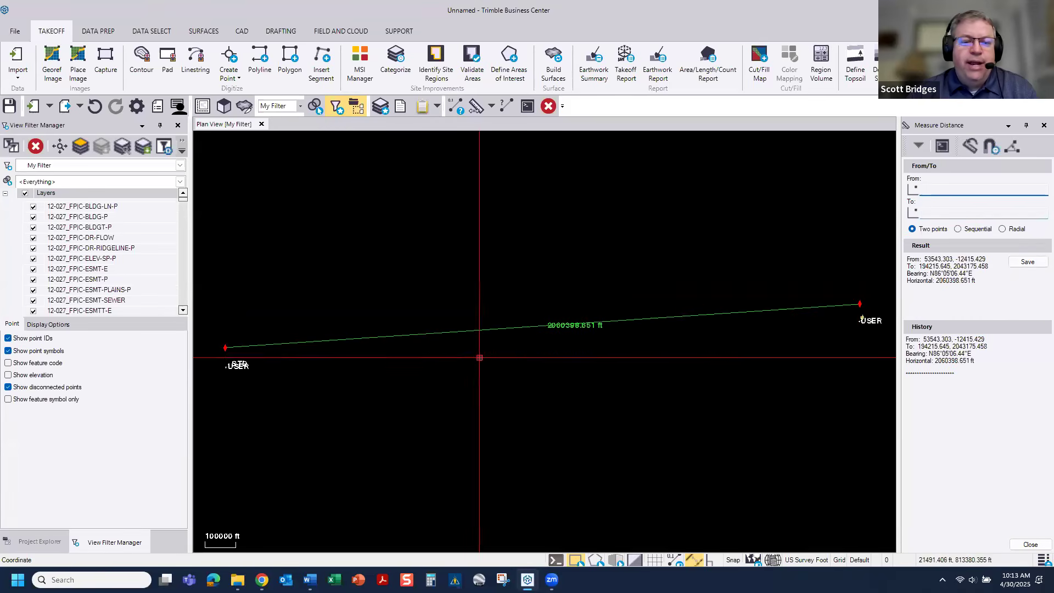
pyautogui.click(939, 281)
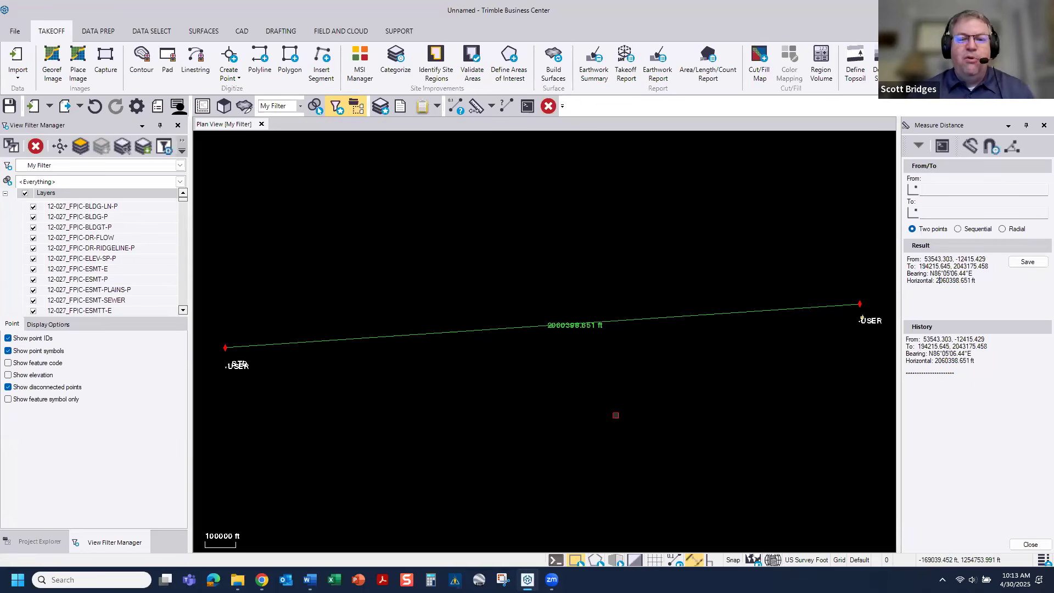
pyautogui.click(1044, 125)
# Step: Examine the imported site linework at the eastern data cluster
pyautogui.scroll(5, 1005, 302)
pyautogui.scroll(2, 1007, 300)
pyautogui.scroll(8, 1006, 299)
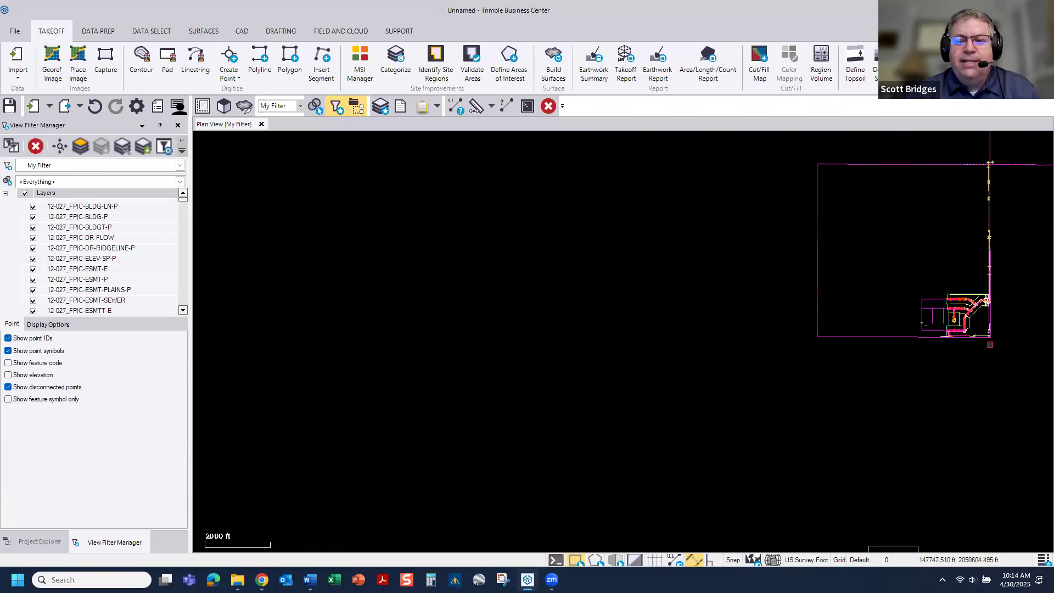
pyautogui.moveTo(969, 355); pyautogui.dragTo(657, 427, button='middle')
pyautogui.scroll(4, 644, 409)
pyautogui.scroll(1, 644, 408)
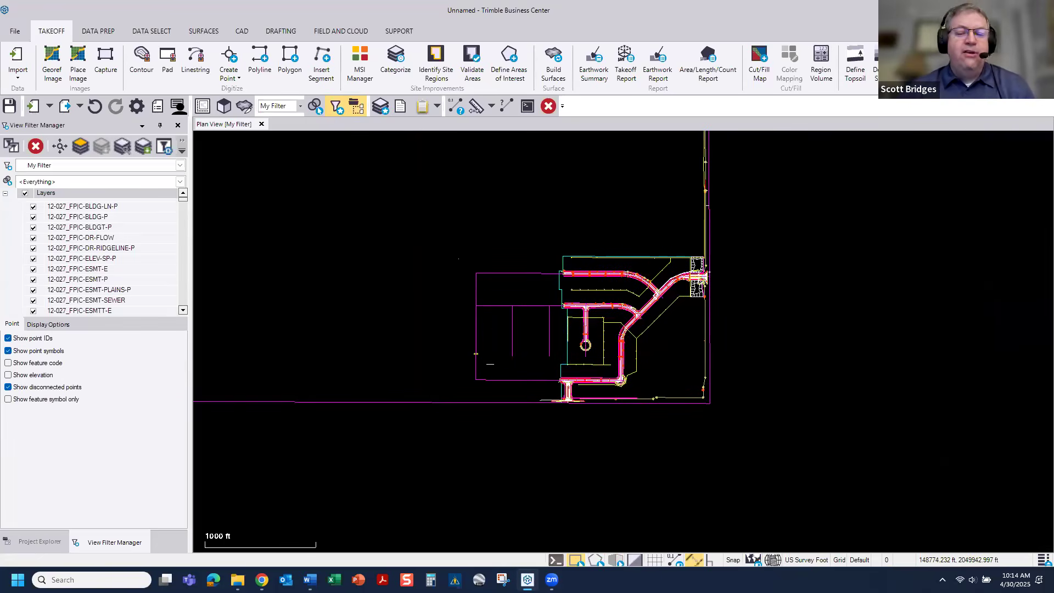
pyautogui.moveTo(706, 279)
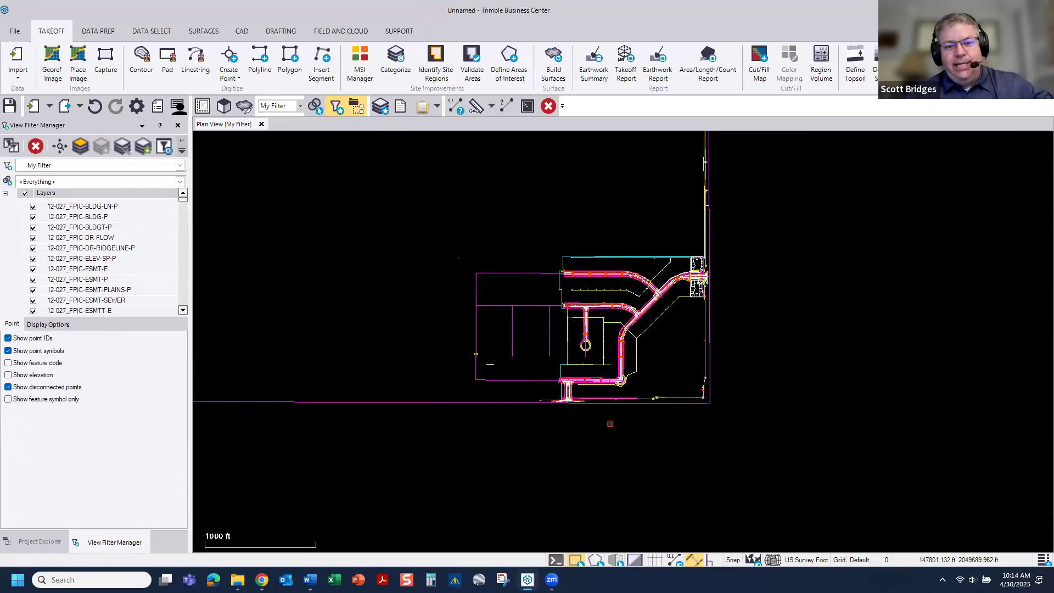
# Step: Compare enclosing and crossing window selections around the site linework, clearing the selection after each try
pyautogui.moveTo(382, 202); pyautogui.dragTo(817, 485)
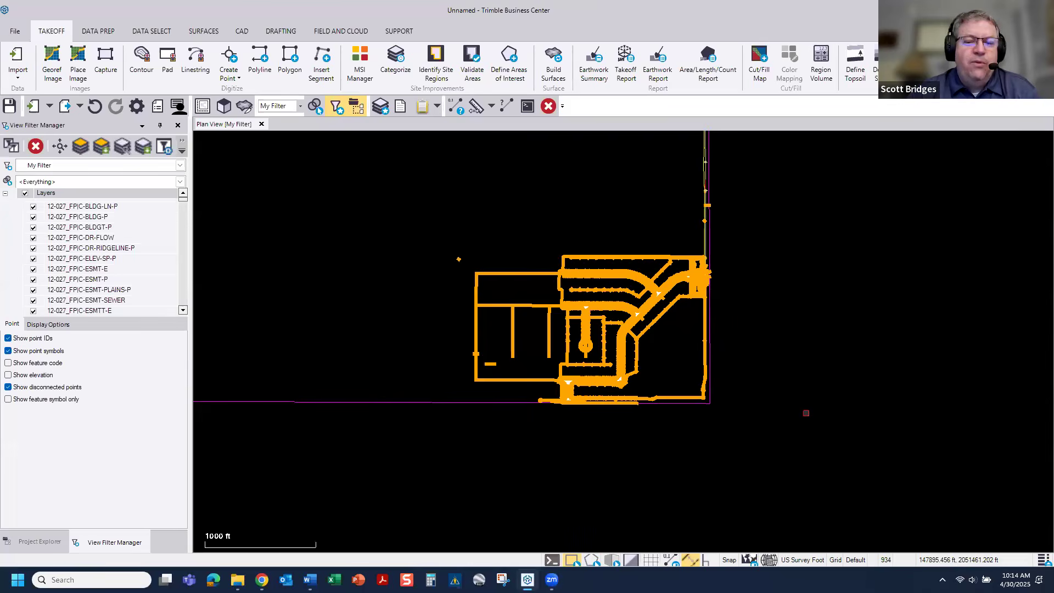
pyautogui.press('Escape')
pyautogui.moveTo(398, 199); pyautogui.dragTo(813, 471)
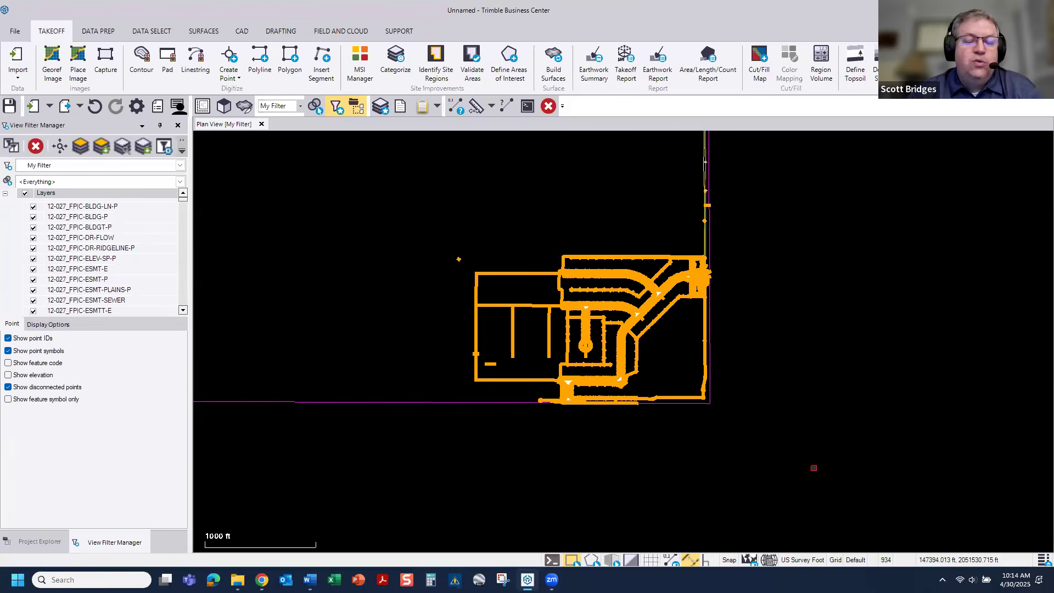
pyautogui.press('Escape')
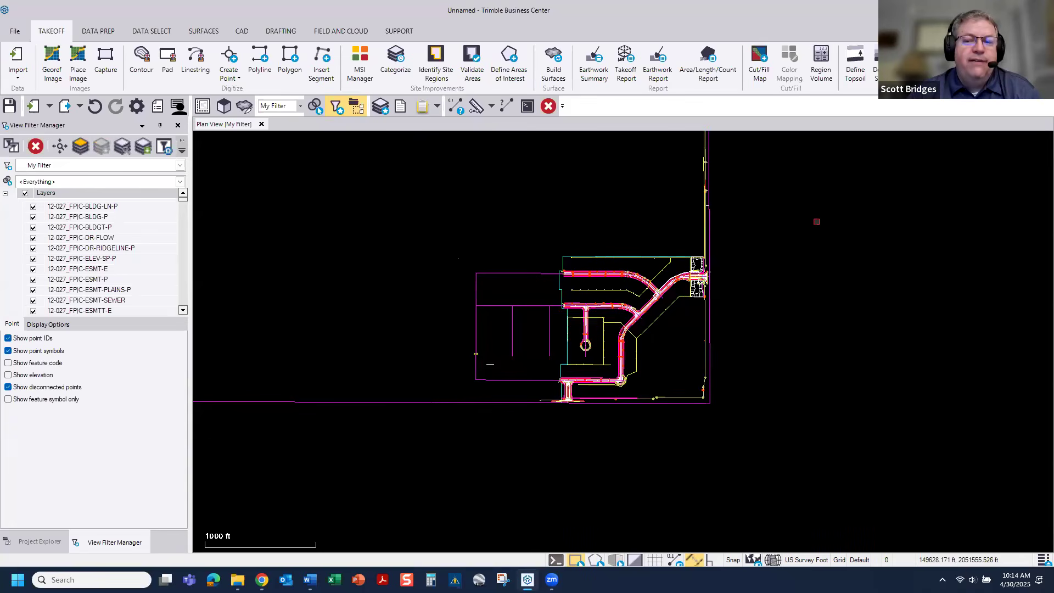
pyautogui.moveTo(816, 222); pyautogui.dragTo(433, 459)
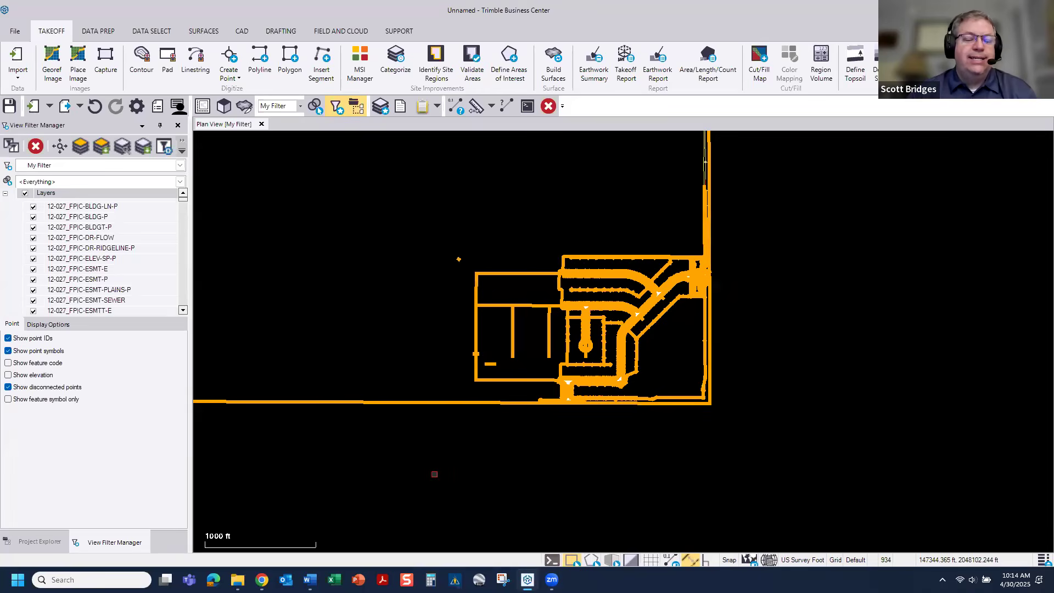
pyautogui.press('Escape')
# Step: Select the objects fully enclosed by a window around the site linework, and invert the selection to pick everything else
pyautogui.moveTo(375, 231); pyautogui.dragTo(775, 451)
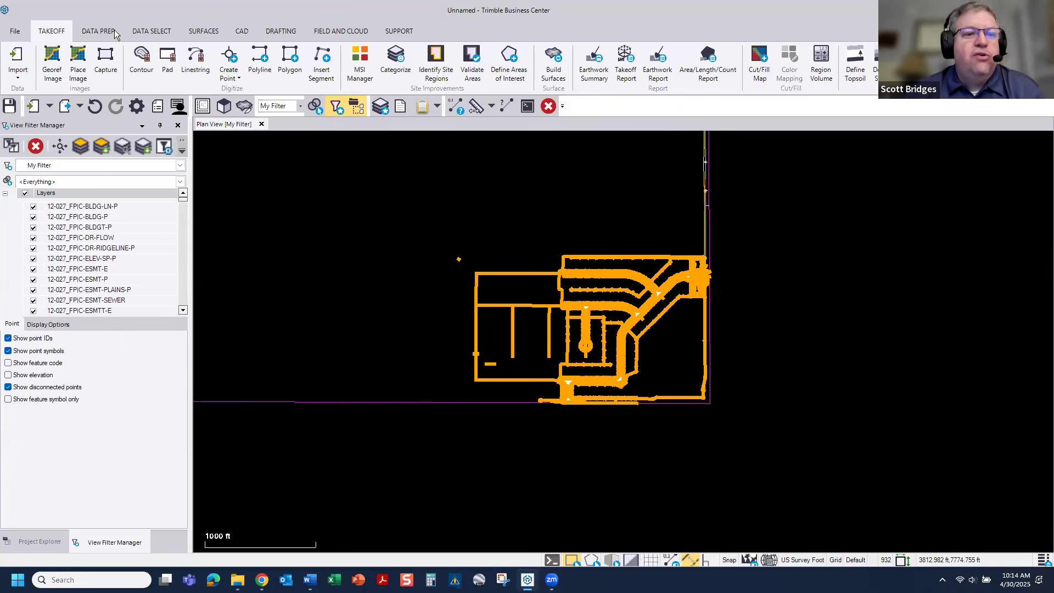
pyautogui.click(144, 32)
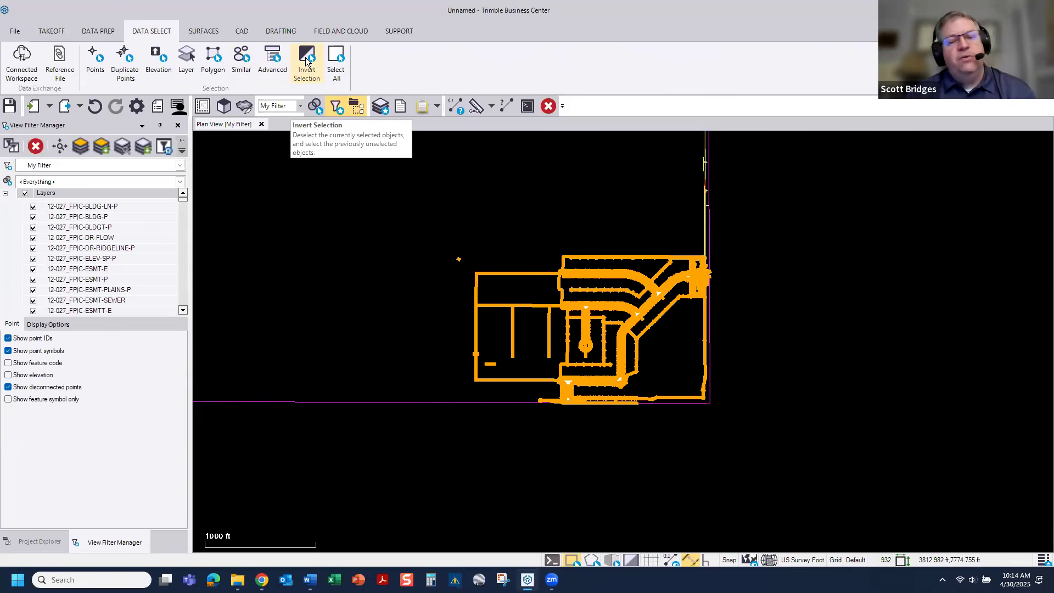
pyautogui.click(306, 60)
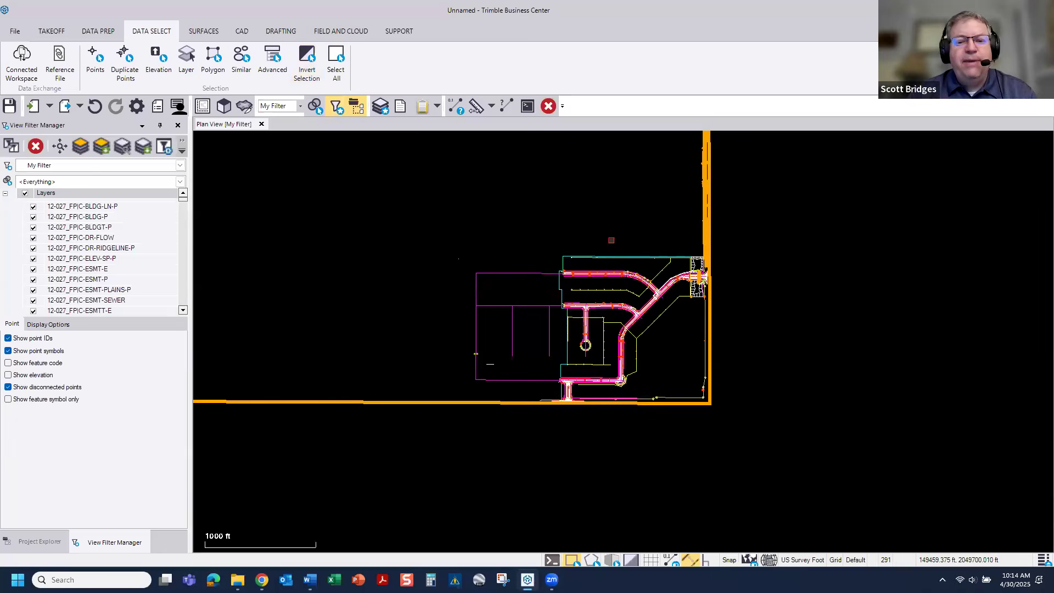
# Step: Delete the selected stray objects lying outside the site linework
pyautogui.scroll(-5, 609, 239)
pyautogui.scroll(-2, 610, 240)
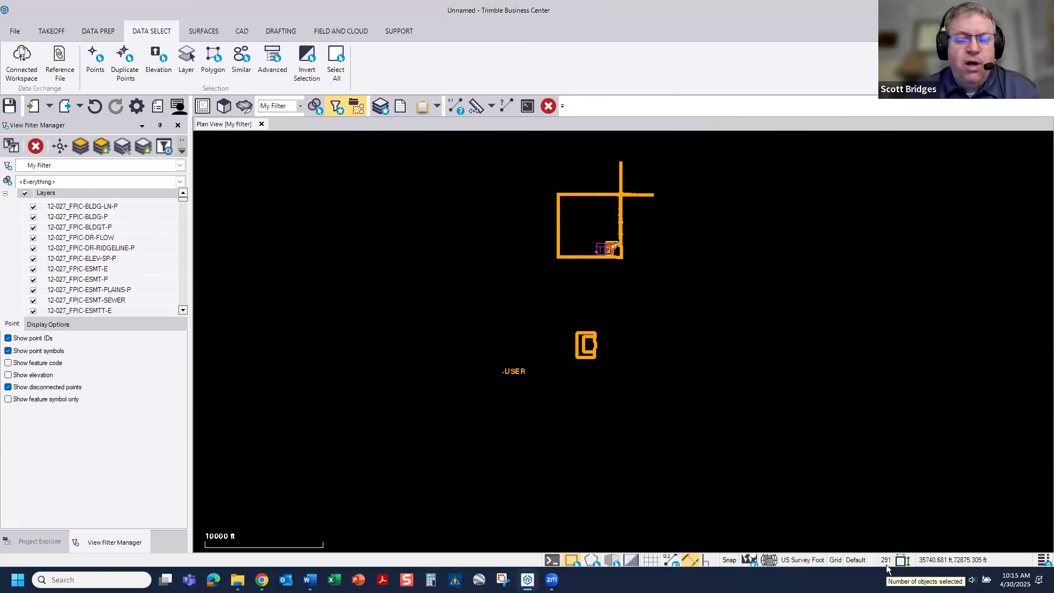
pyautogui.click(548, 106)
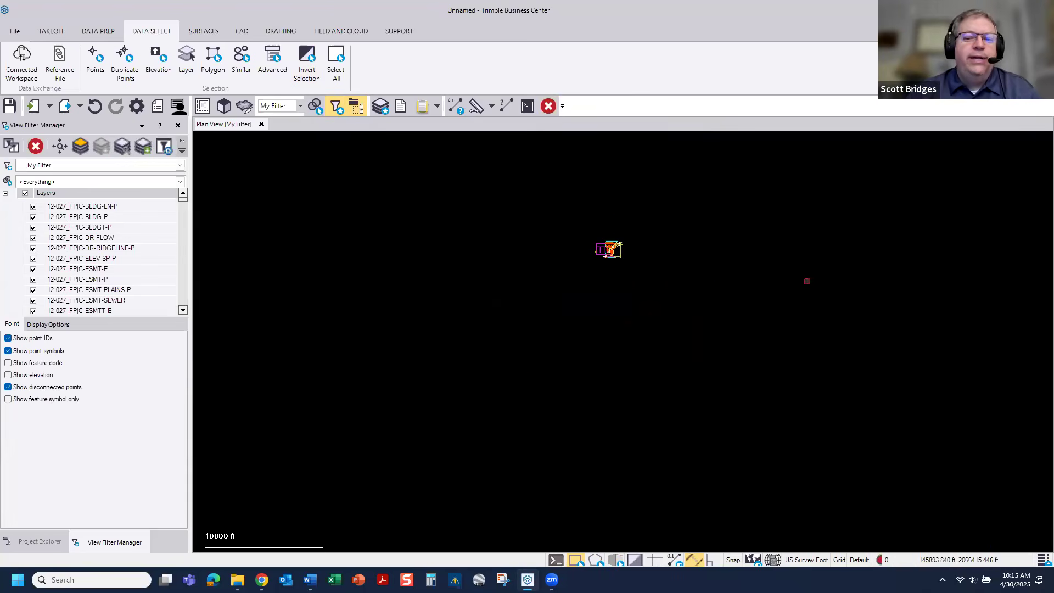
pyautogui.scroll(2, 638, 225)
pyautogui.scroll(6, 582, 246)
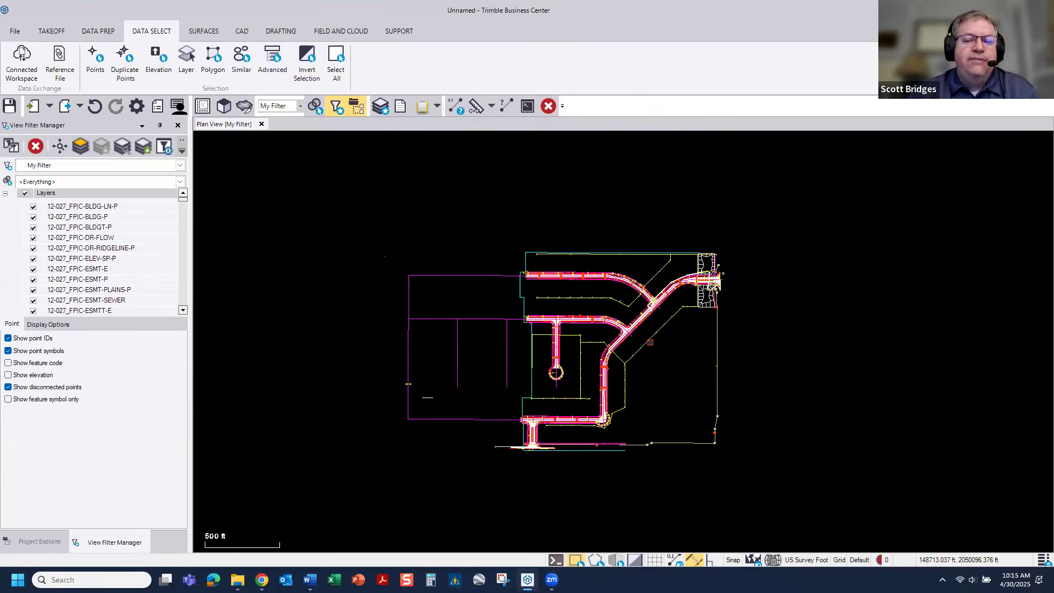
pyautogui.scroll(2, 535, 352)
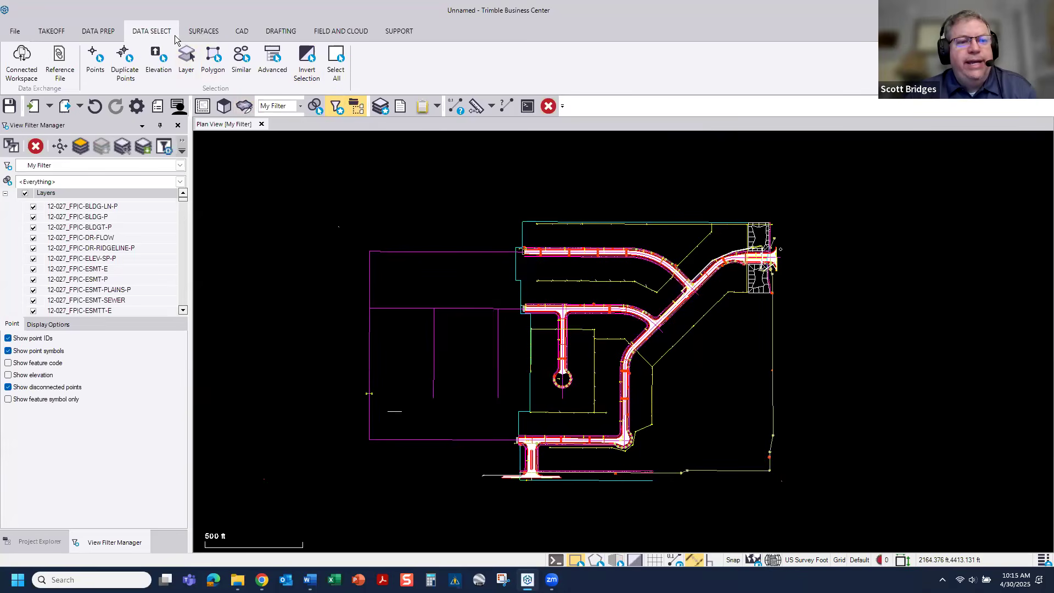
pyautogui.click(99, 32)
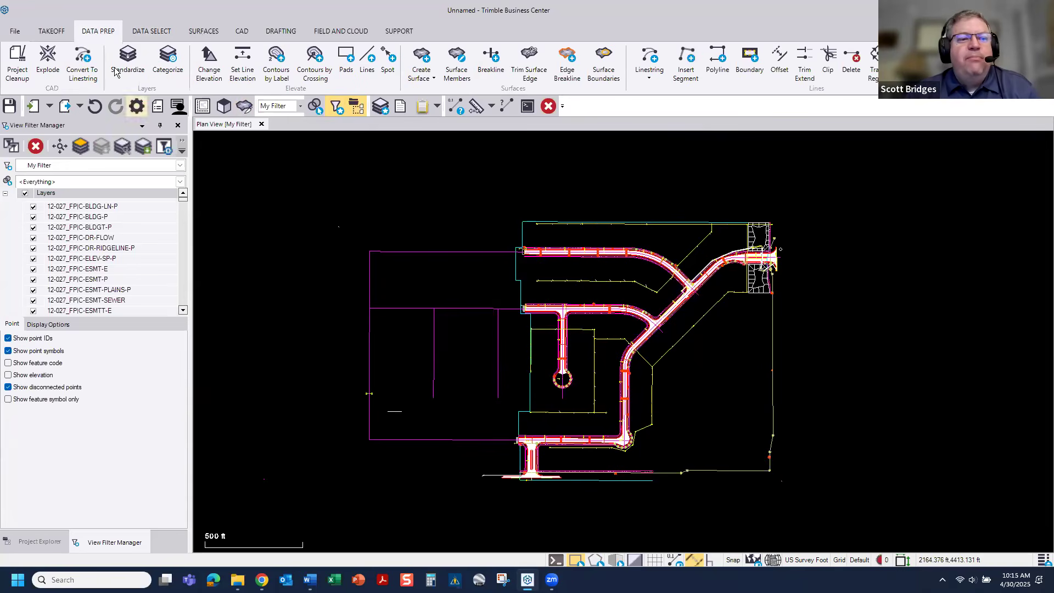
pyautogui.click(8, 70)
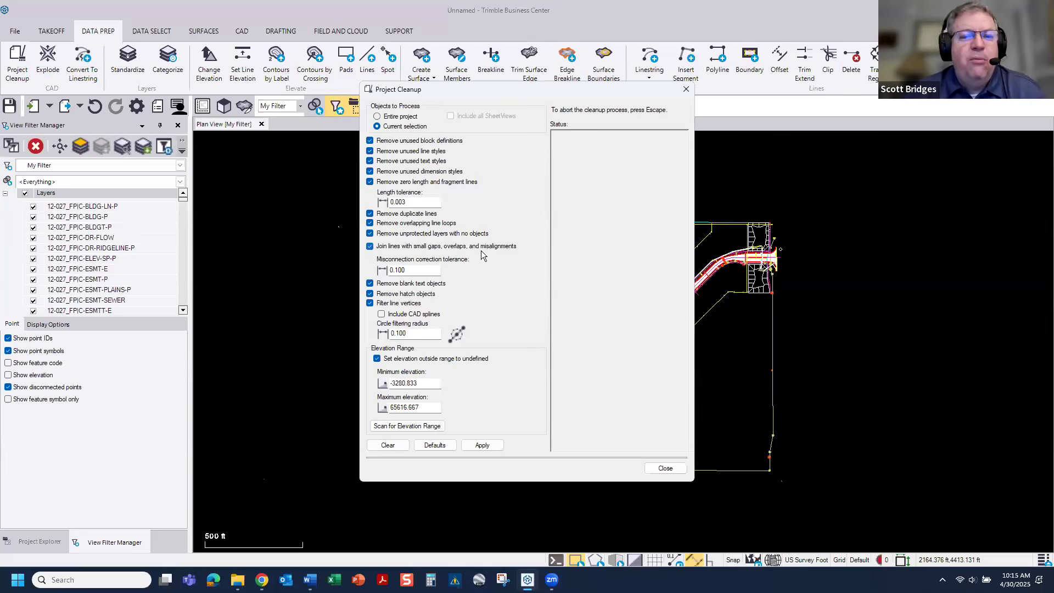
pyautogui.click(686, 89)
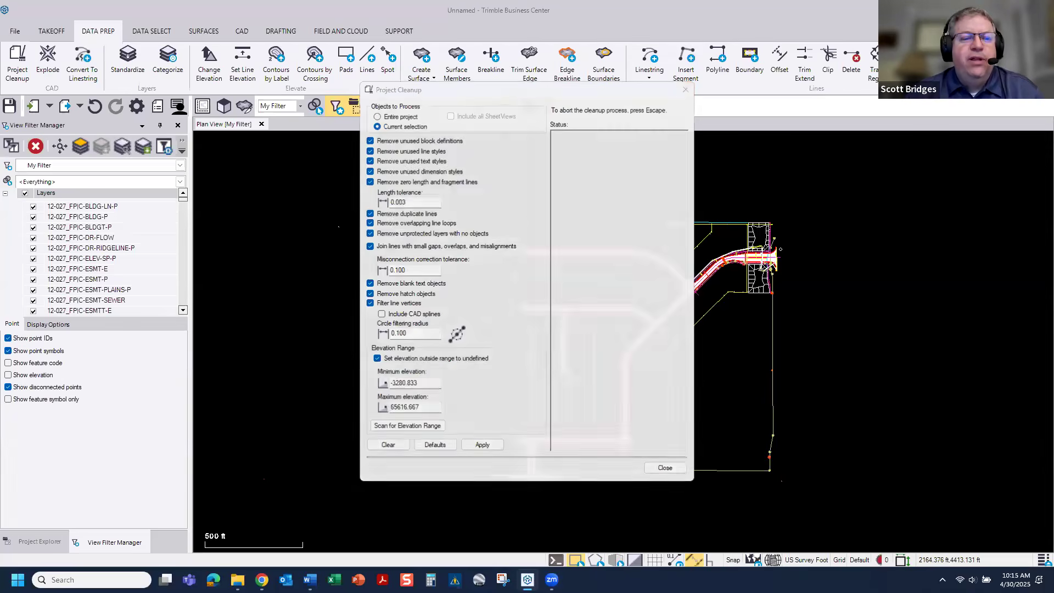
pyautogui.moveTo(186, 202)
pyautogui.mouseDown()
pyautogui.moveTo(183, 309)
pyautogui.moveTo(183, 202)
pyautogui.mouseUp()
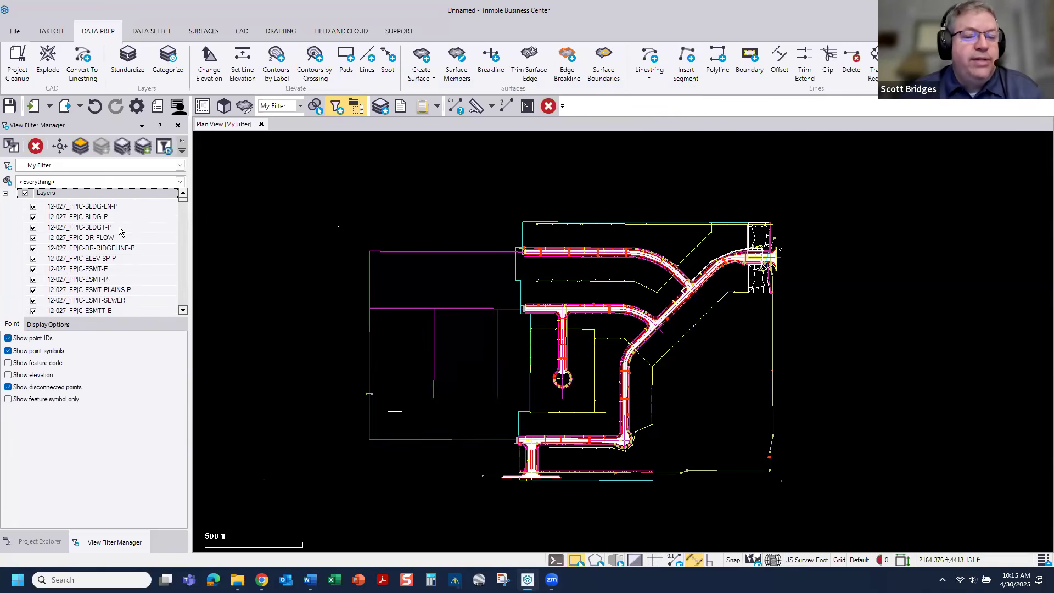
# Step: Run Project Cleanup on the entire project with all the preset removal, joining and vertex filtering options enabled
pyautogui.click(20, 56)
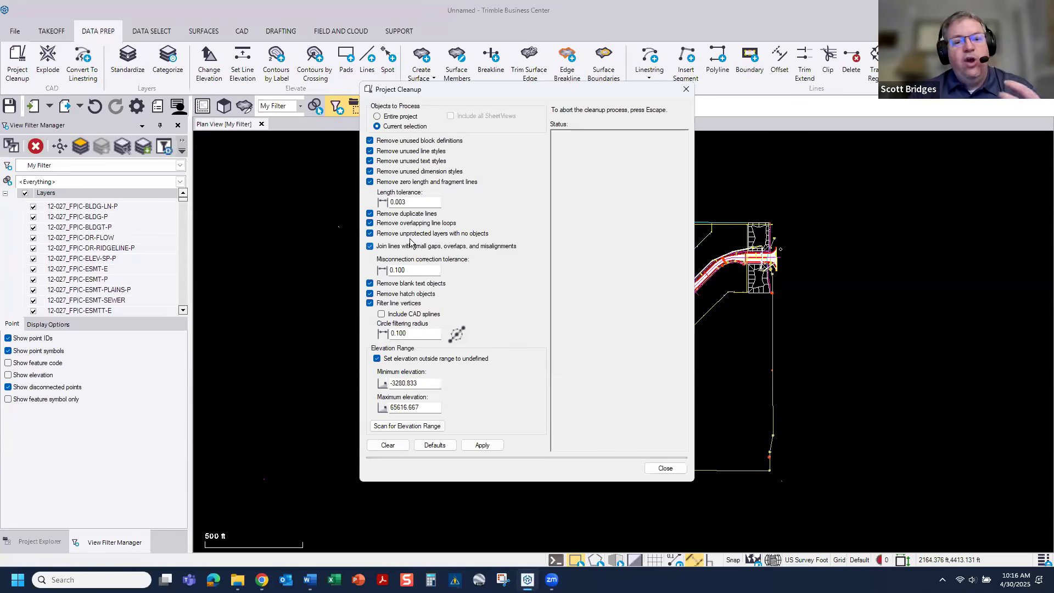
pyautogui.click(483, 446)
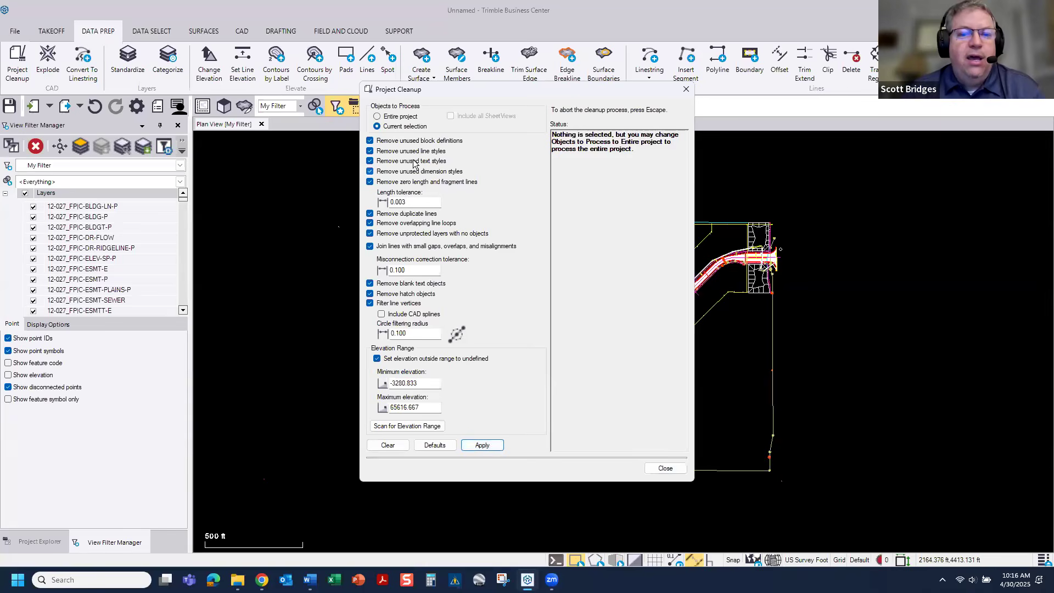
pyautogui.click(393, 116)
pyautogui.click(498, 447)
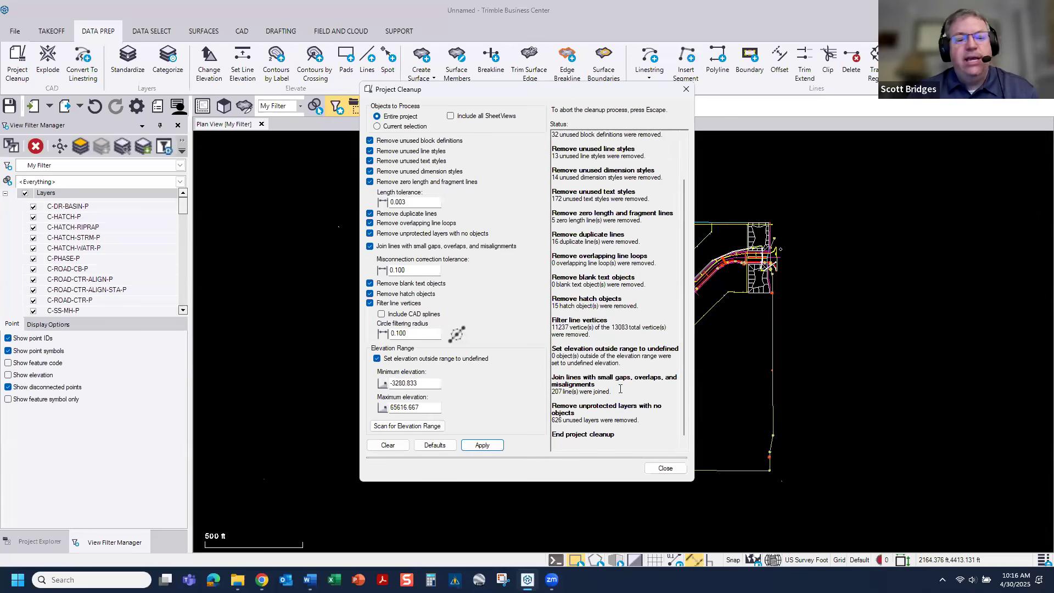
# Step: Review the joined-line and removed-layer entries in the cleanup report, close it, and inspect the cleaned site linework
pyautogui.moveTo(620, 395); pyautogui.dragTo(544, 378)
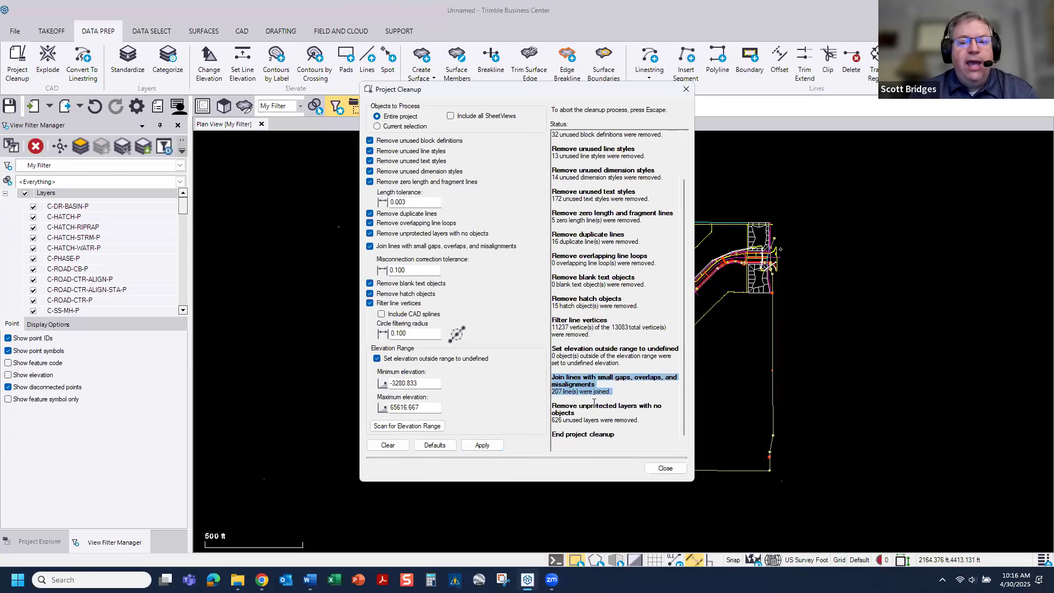
pyautogui.moveTo(644, 423); pyautogui.dragTo(549, 405)
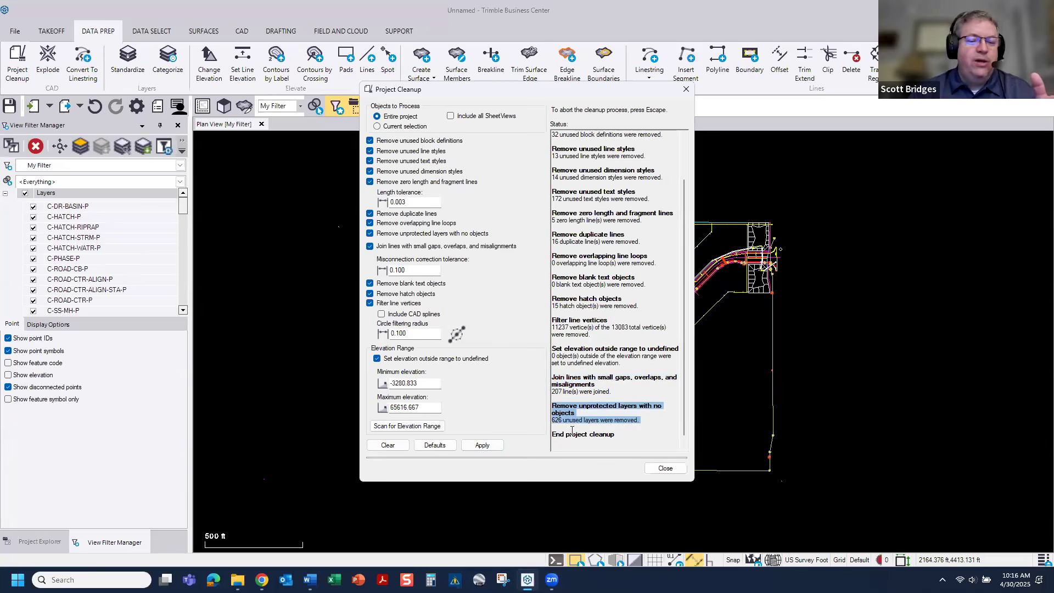
pyautogui.click(664, 467)
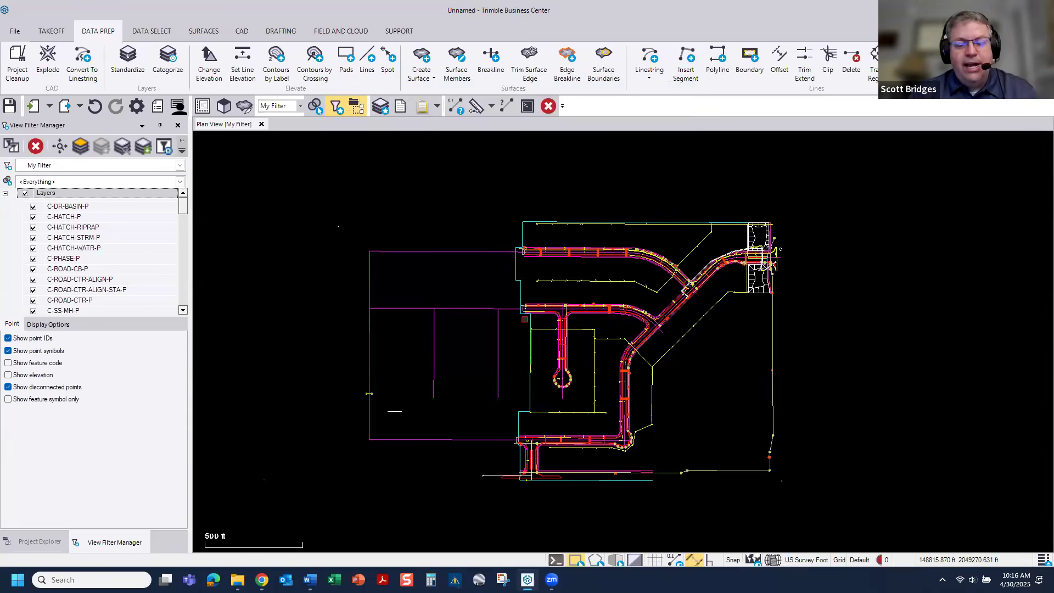
pyautogui.scroll(1, 569, 323)
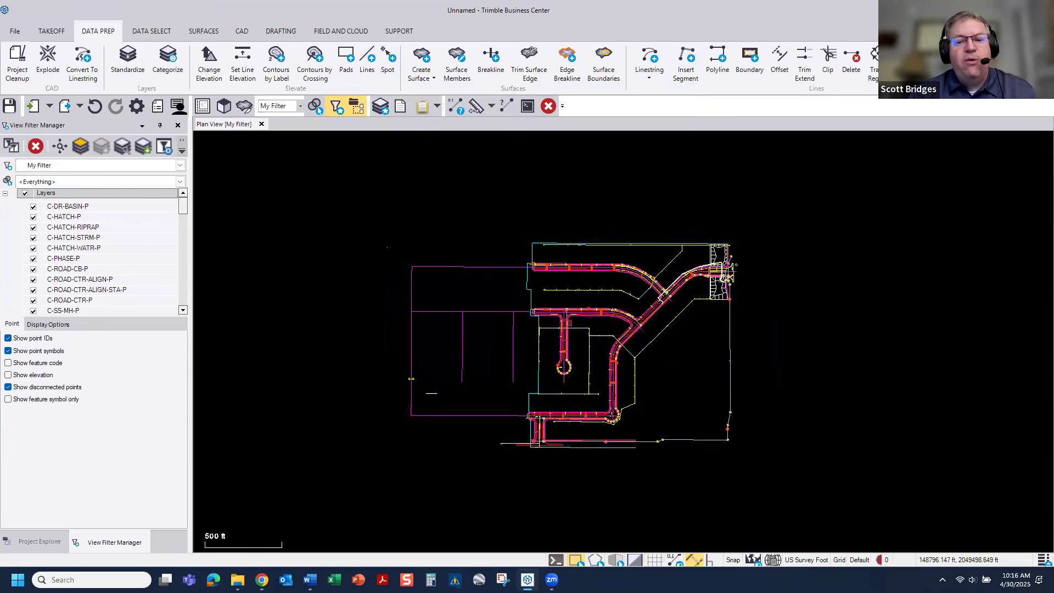
pyautogui.scroll(2, 569, 323)
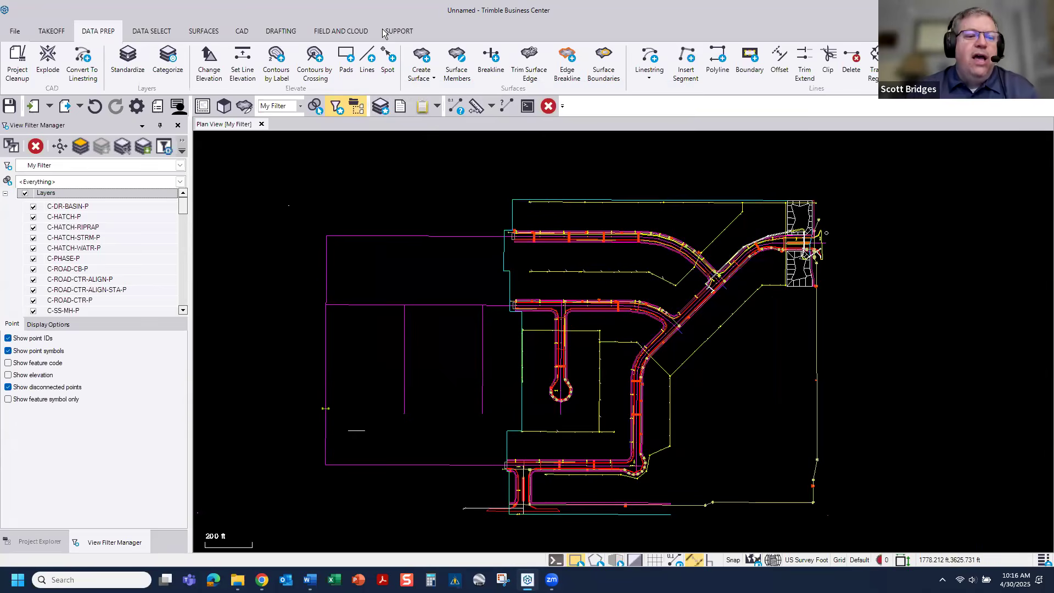
# Step: Turn on zooming to and isolating the selected layer, and step through the layers from C-DR-BASIN-P to C-STRM-HWL-P
pyautogui.click(60, 147)
pyautogui.click(80, 146)
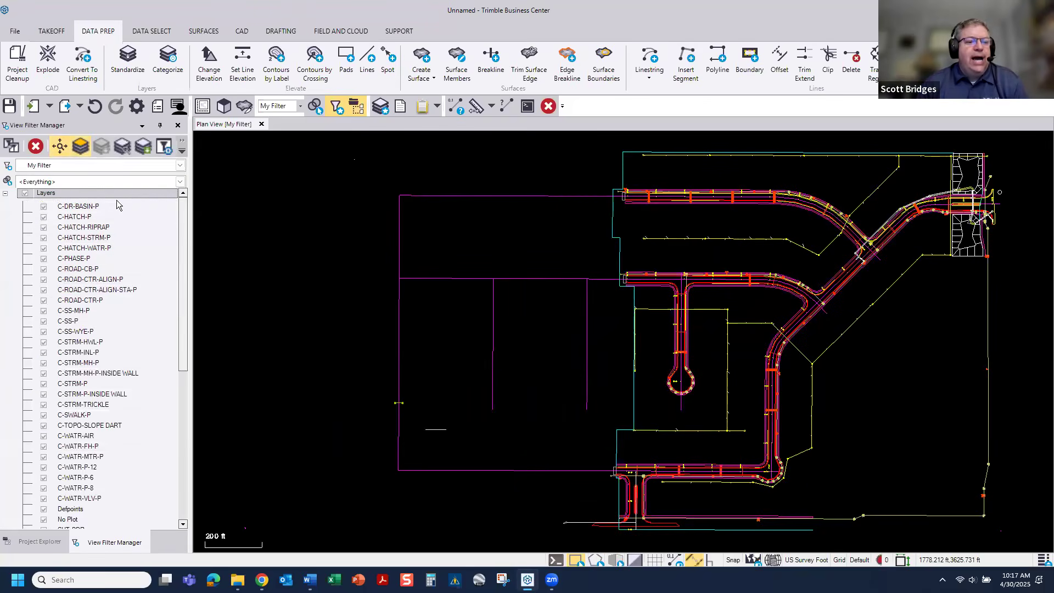
pyautogui.click(87, 206)
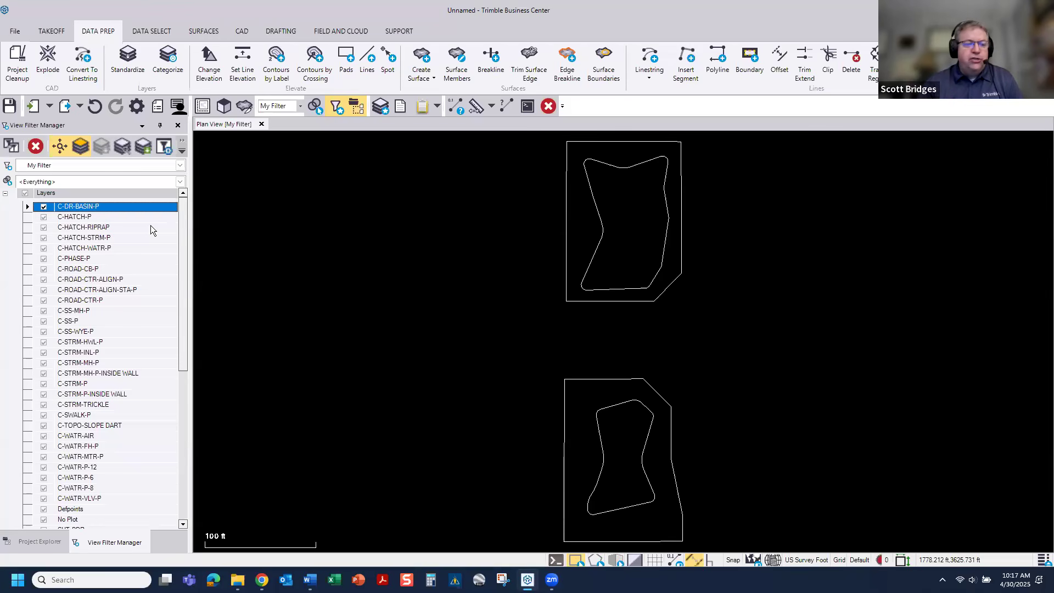
pyautogui.press('Down')
pyautogui.press('Down')
pyautogui.press('Down')
pyautogui.press('Down')
pyautogui.press('Down')
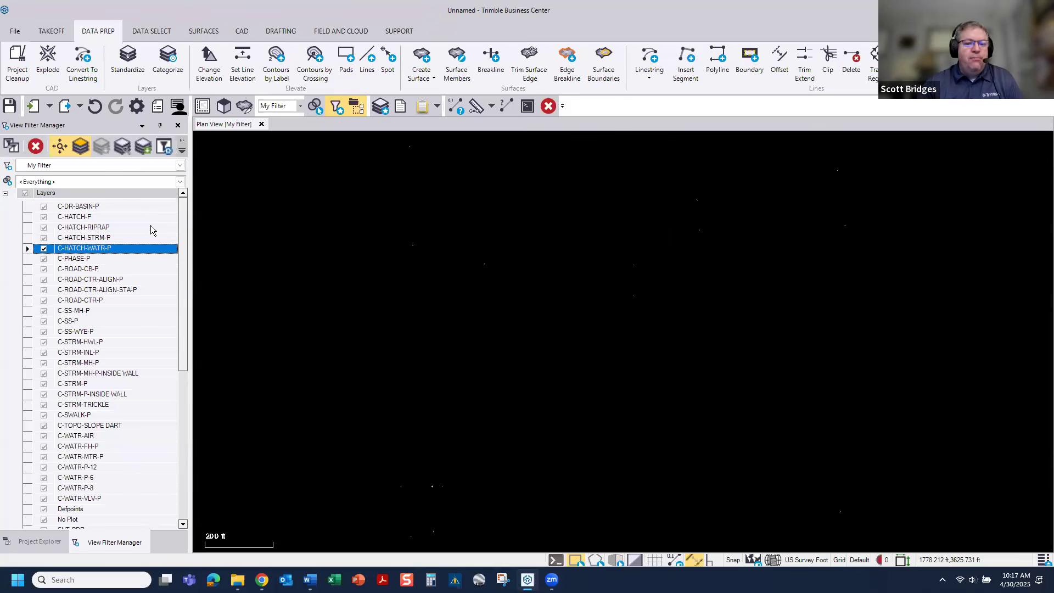
pyautogui.press('Down')
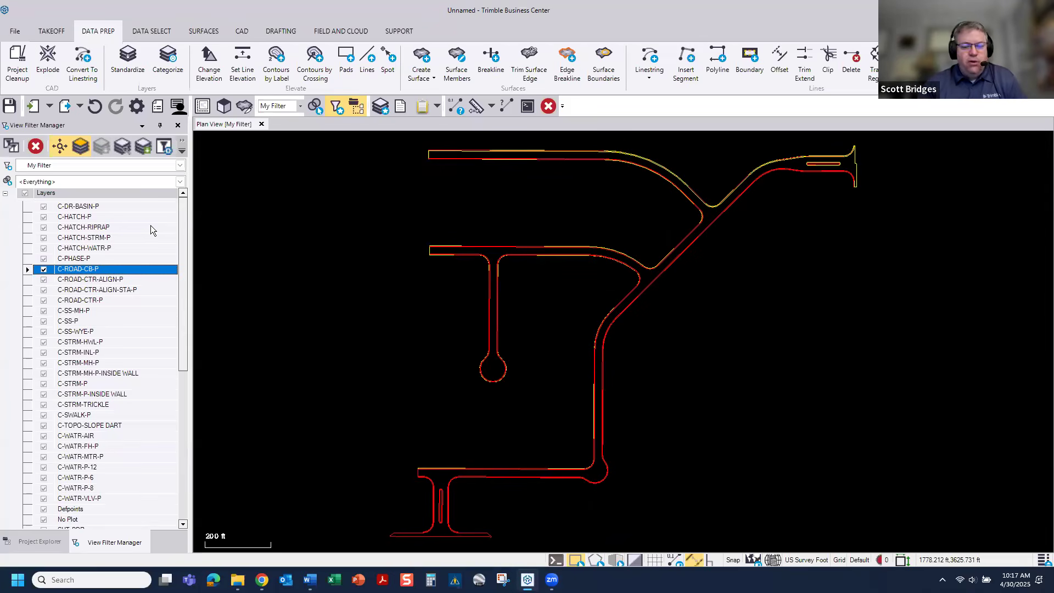
pyautogui.press('Down')
pyautogui.press('Down')
pyautogui.press('Down')
pyautogui.press('Down')
pyautogui.press('Down')
pyautogui.press('Down')
pyautogui.press('Down')
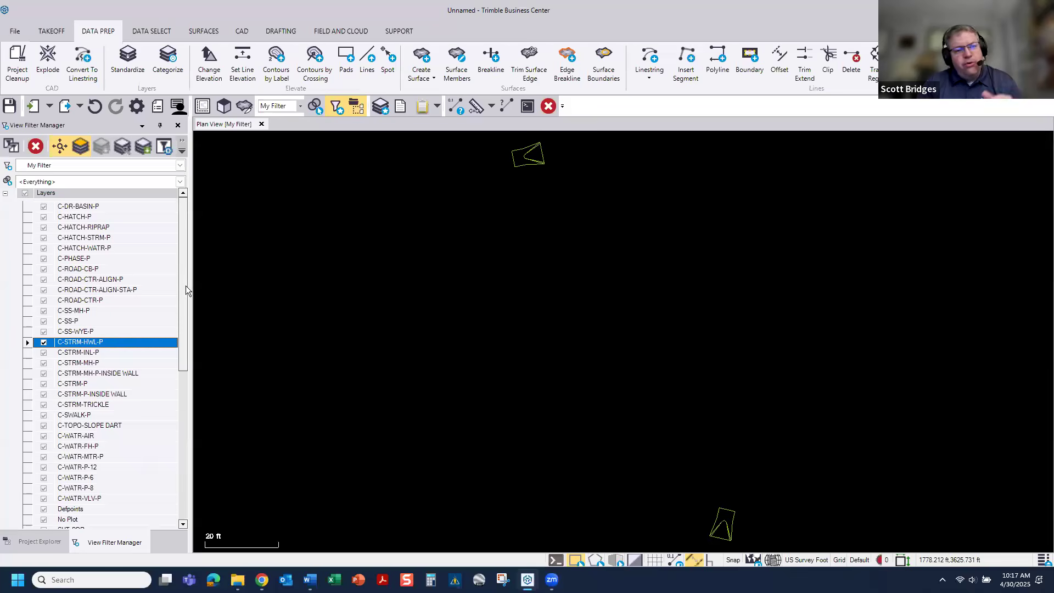
# Step: Show all layers together again and examine the road entrance linework around stations 22+00 to 24+00
pyautogui.click(80, 146)
pyautogui.scroll(-5, 154, 241)
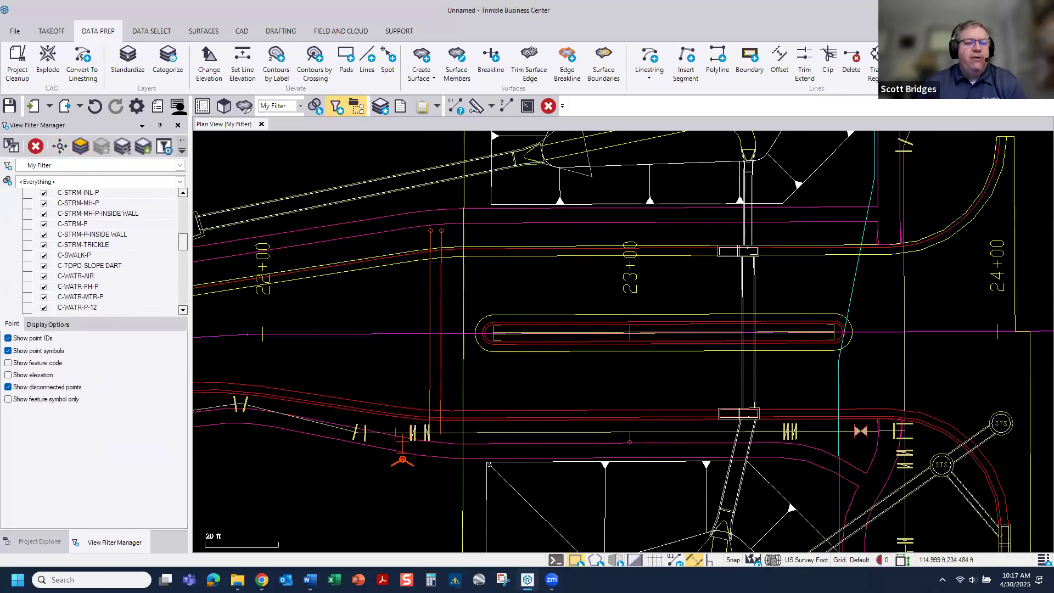
pyautogui.scroll(-2, 392, 286)
pyautogui.scroll(-2, 392, 285)
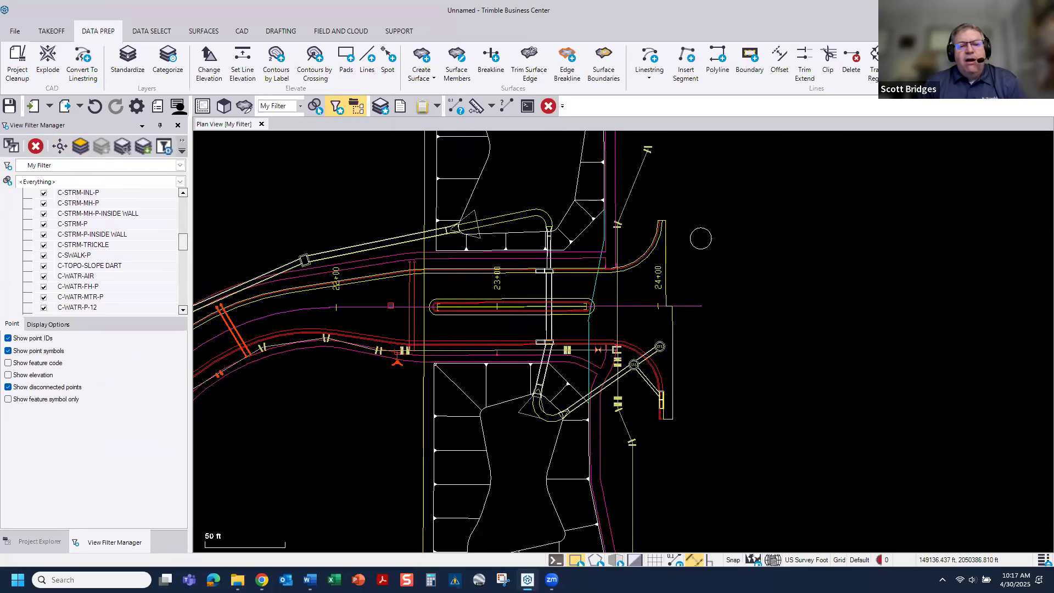
pyautogui.moveTo(390, 305); pyautogui.dragTo(460, 326, button='middle')
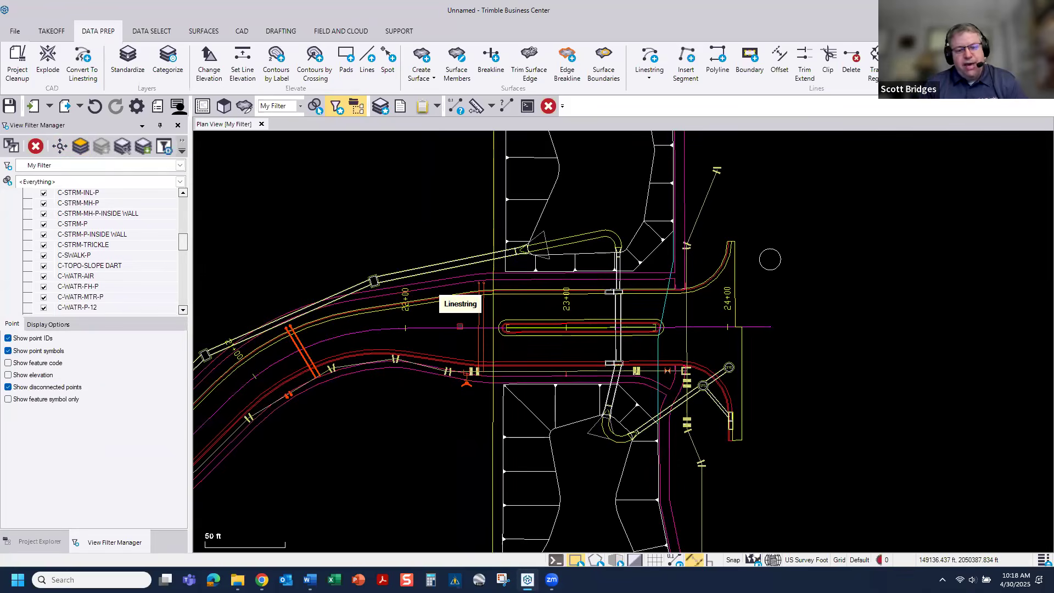
# Step: Start a new project from the 2025 CONSTRUCTION V4 template, discarding the changes to the current project
pyautogui.click(19, 33)
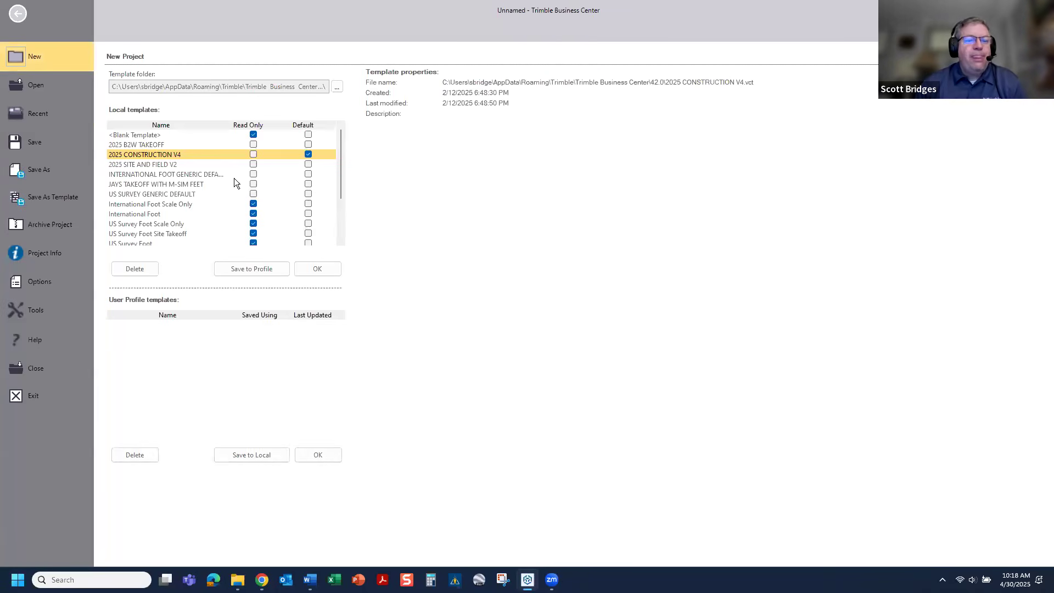
pyautogui.click(328, 270)
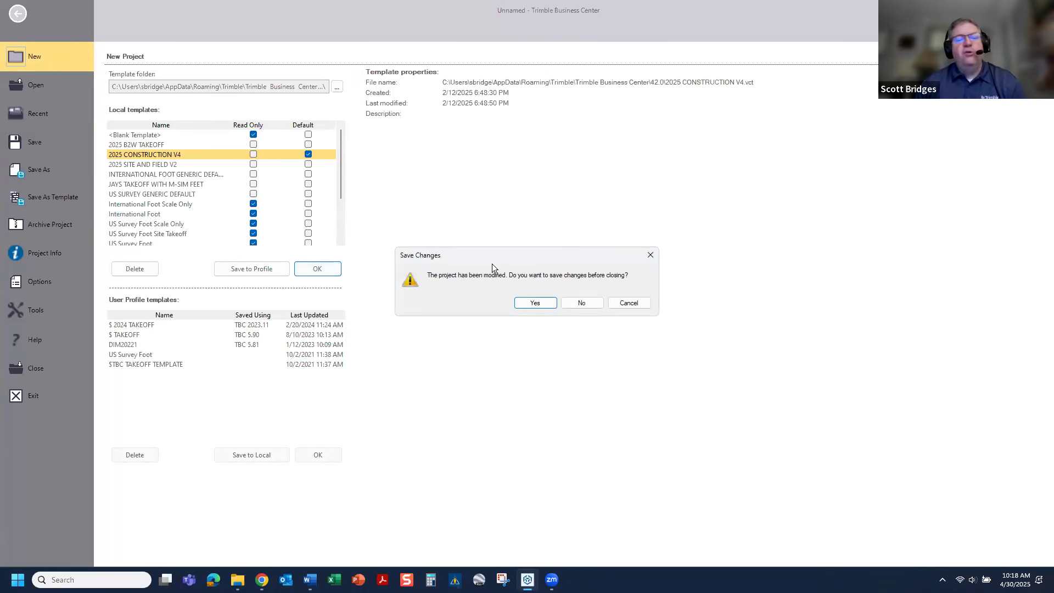
pyautogui.click(566, 303)
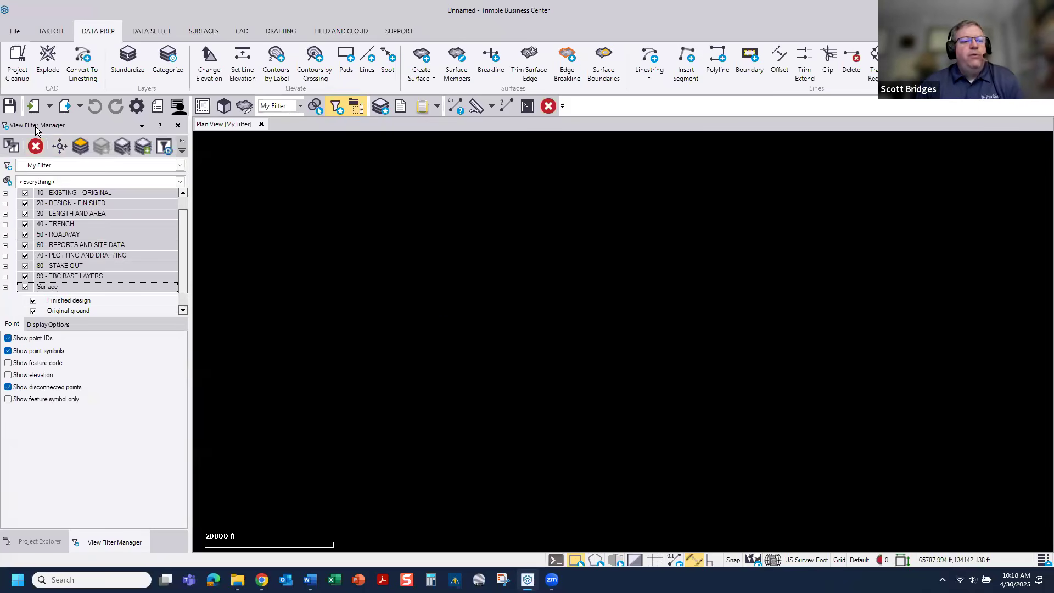
# Step: Import FIREHOUSE.pdf at 300 DPI, with Import as sheet and Join dashed lines both set to No
pyautogui.click(32, 109)
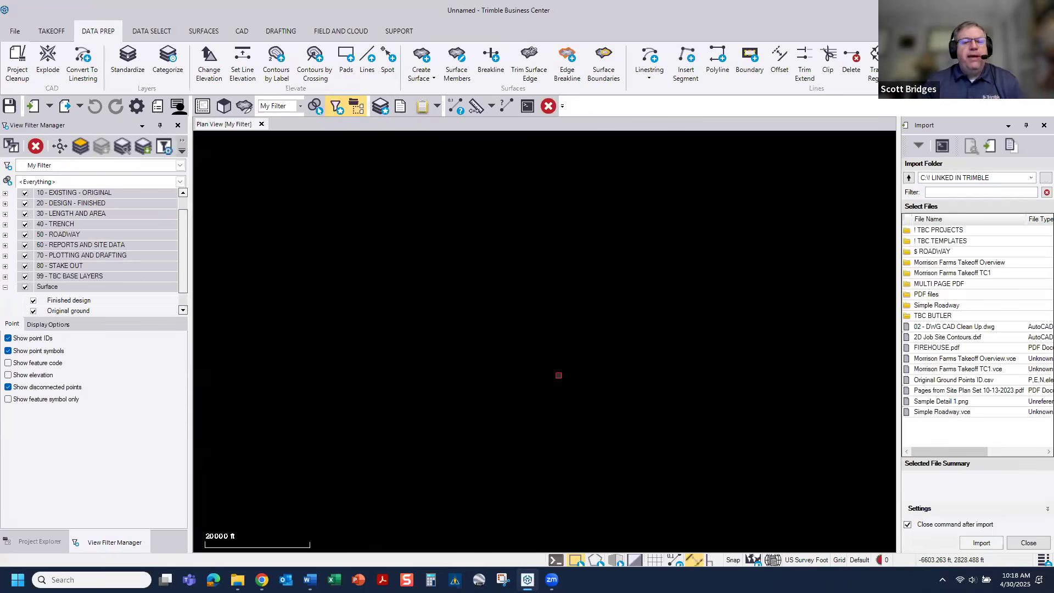
pyautogui.click(932, 349)
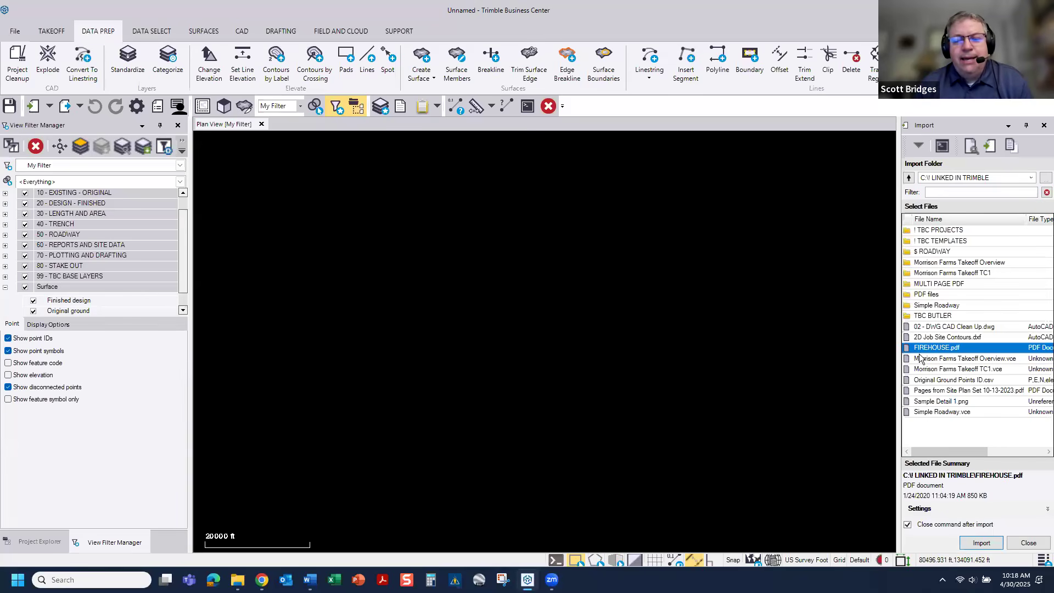
pyautogui.click(1041, 510)
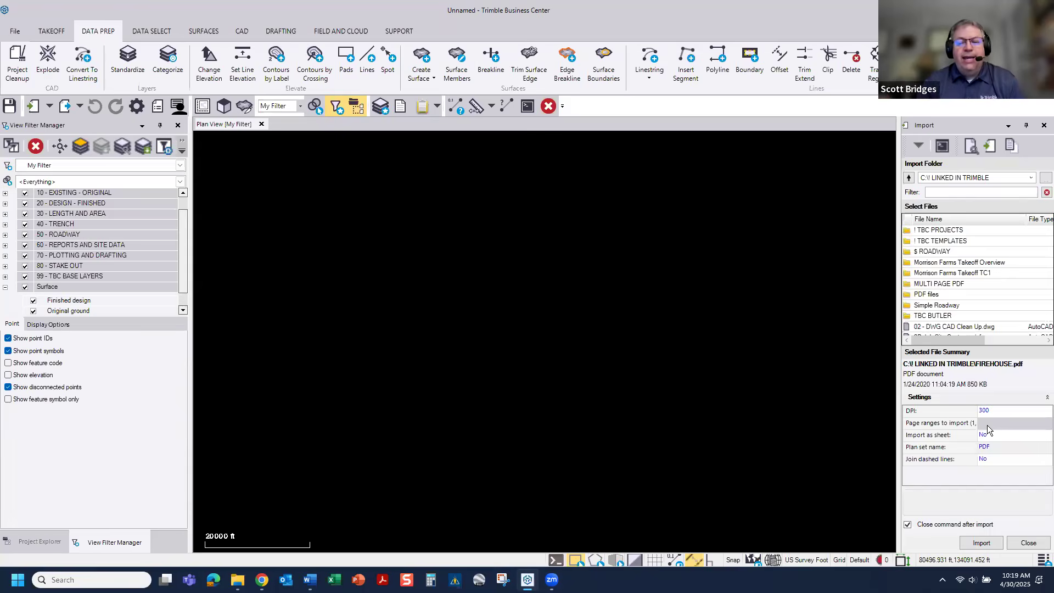
pyautogui.click(977, 545)
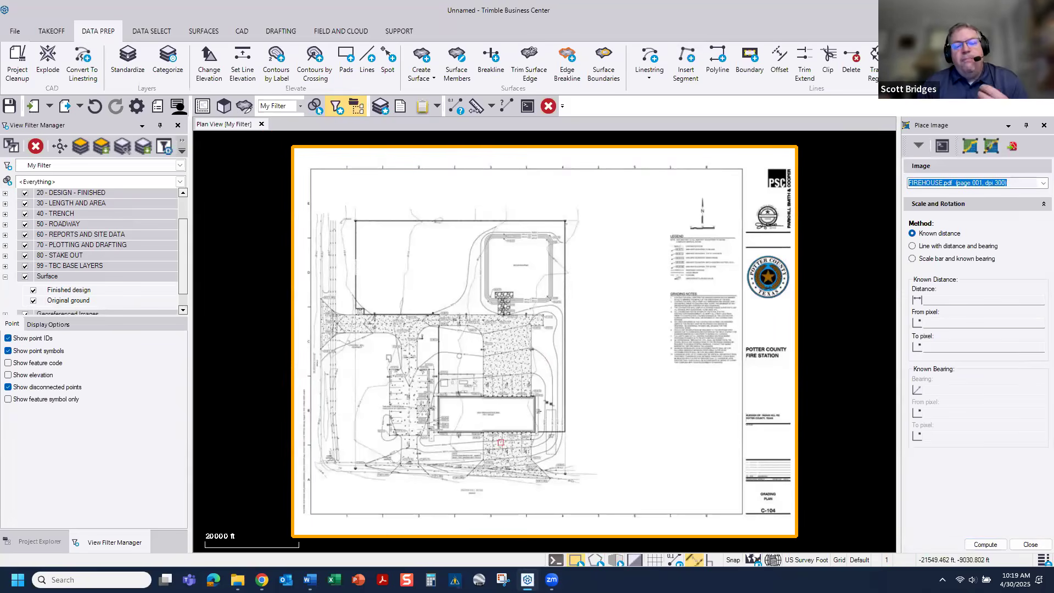
# Step: Examine the imported firehouse grading plan around the building, the property boundary and the grading notes
pyautogui.scroll(2, 511, 470)
pyautogui.scroll(1, 511, 469)
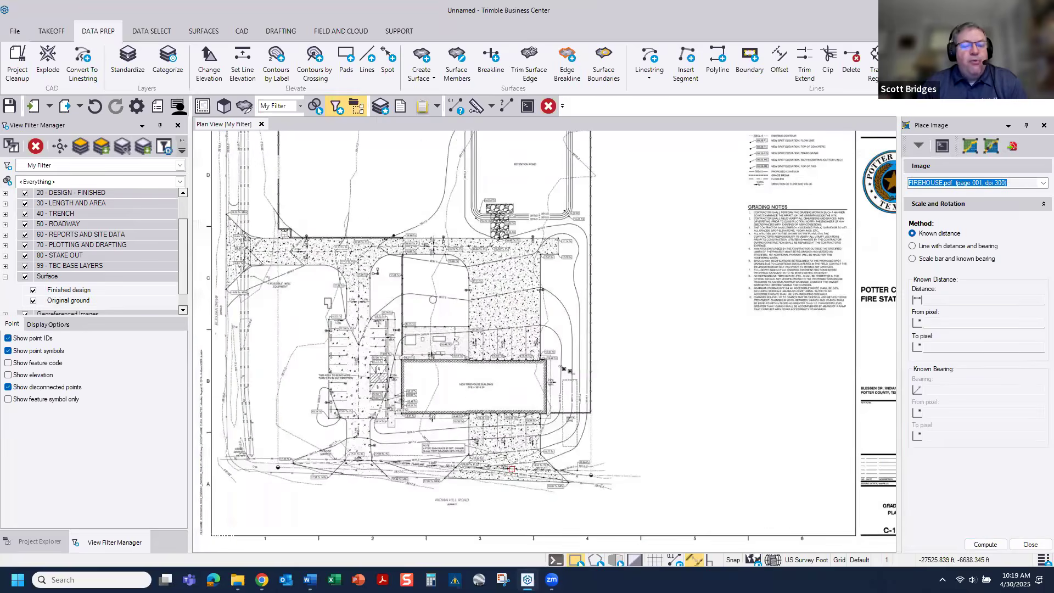
pyautogui.scroll(3, 511, 444)
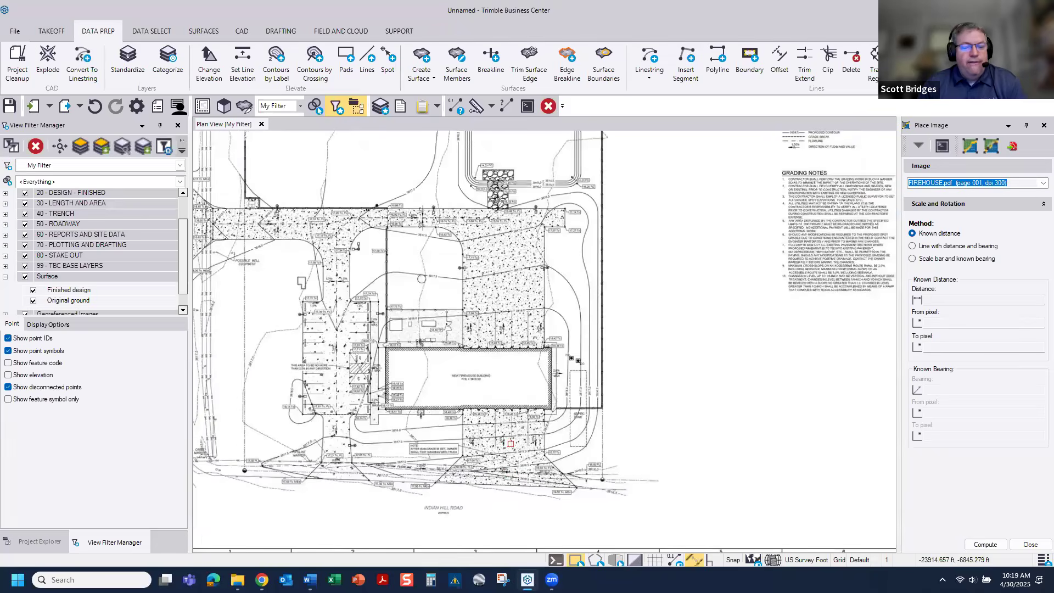
pyautogui.scroll(-5, 511, 444)
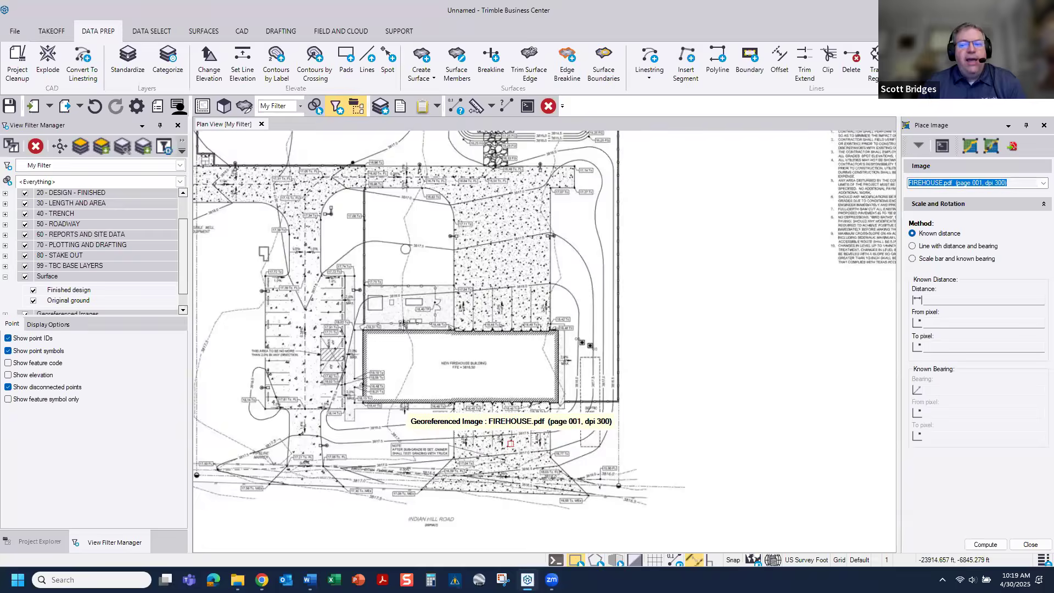
pyautogui.moveTo(621, 407); pyautogui.dragTo(554, 492, button='middle')
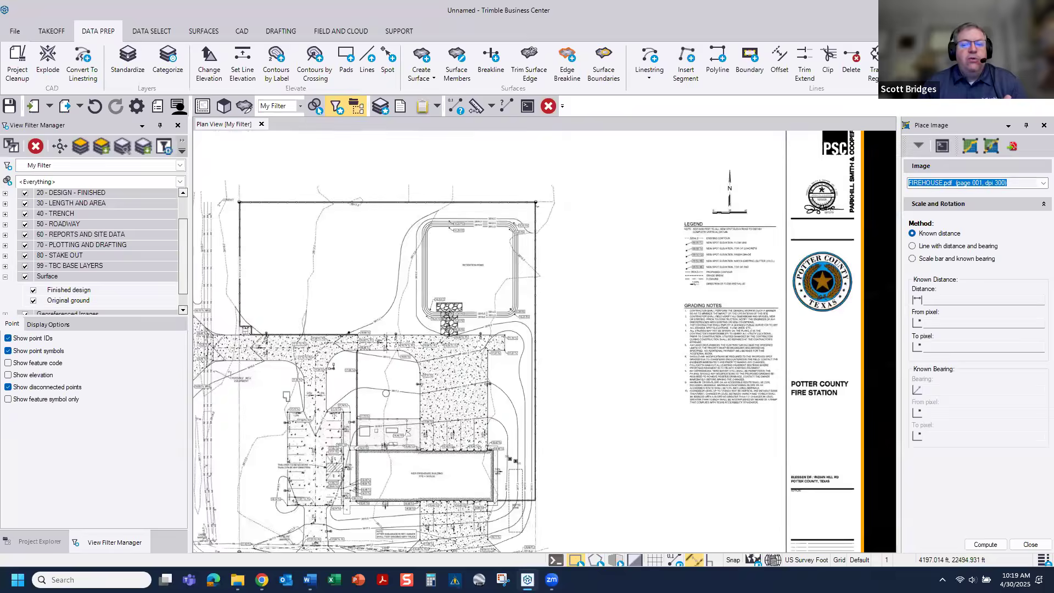
# Step: Scale the FIREHOUSE.pdf image by a known distance of 40 ft, picked between the 0 and 40' ends of its scale bar
pyautogui.scroll(5, 675, 314)
pyautogui.scroll(4, 675, 313)
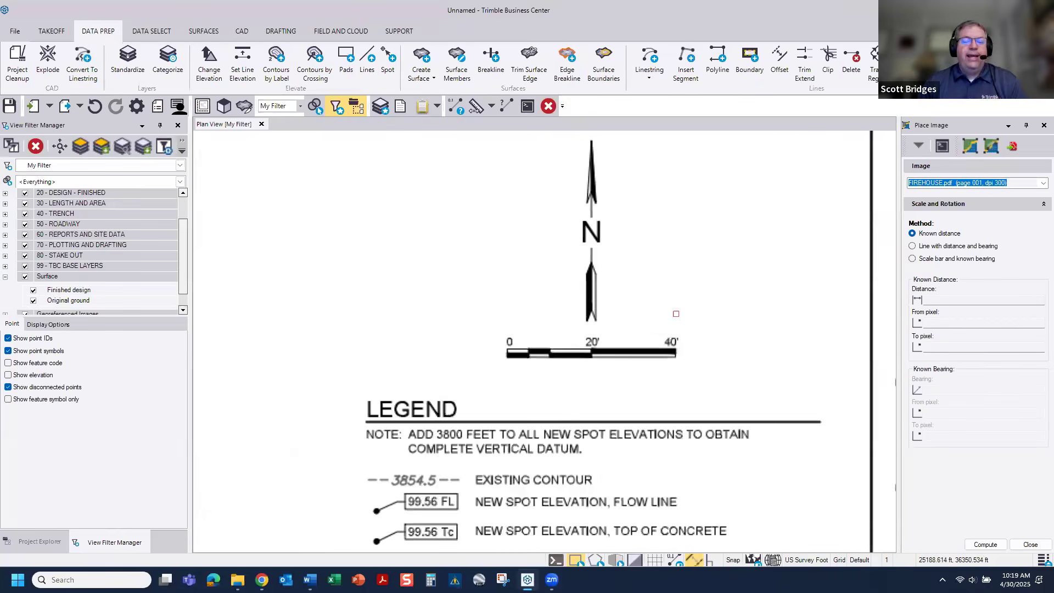
pyautogui.click(951, 300)
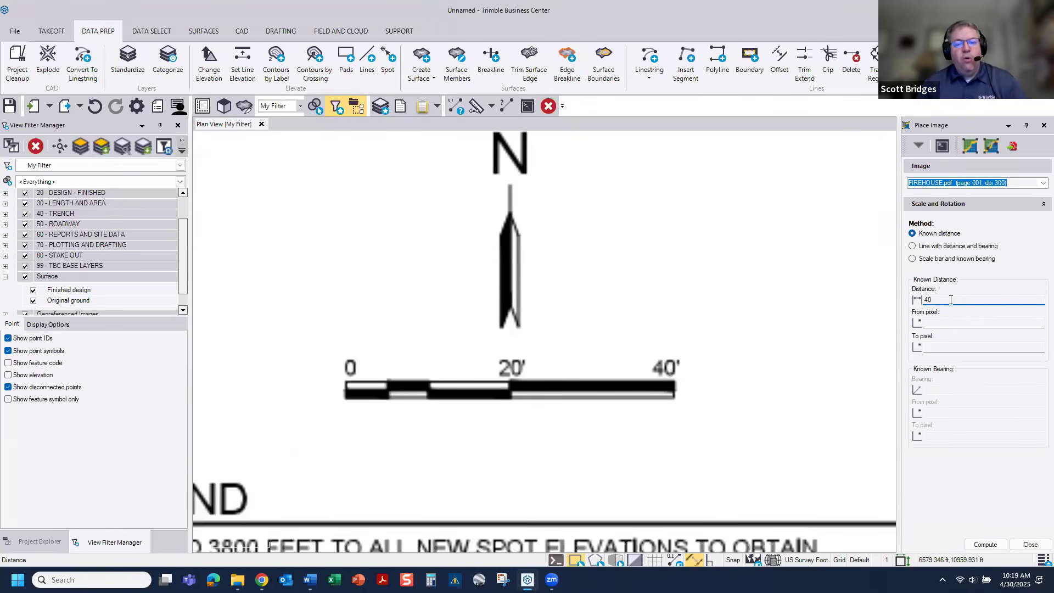
pyautogui.click(944, 323)
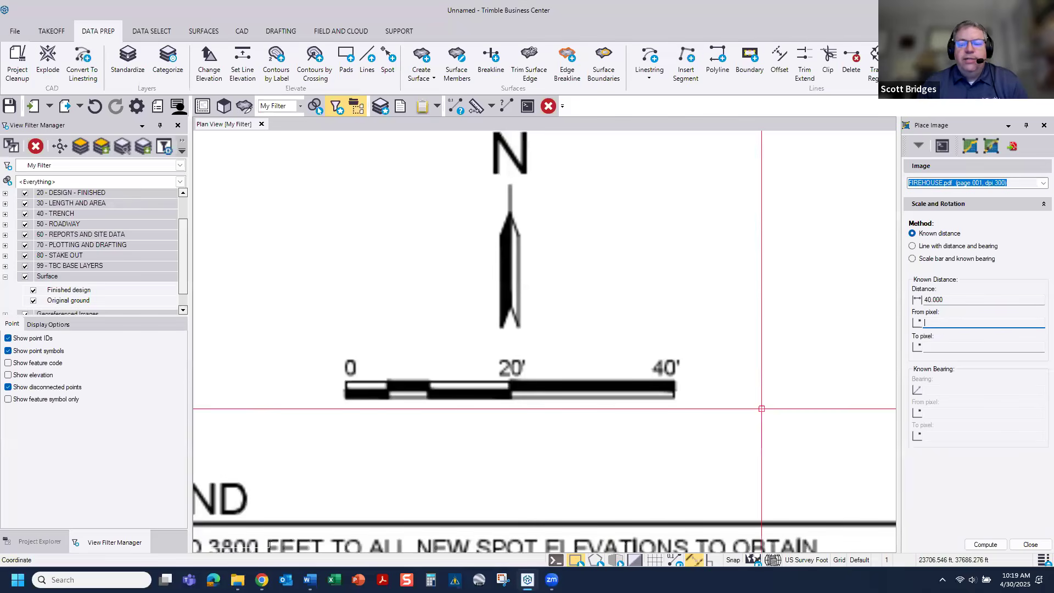
pyautogui.scroll(2, 541, 449)
pyautogui.click(249, 373)
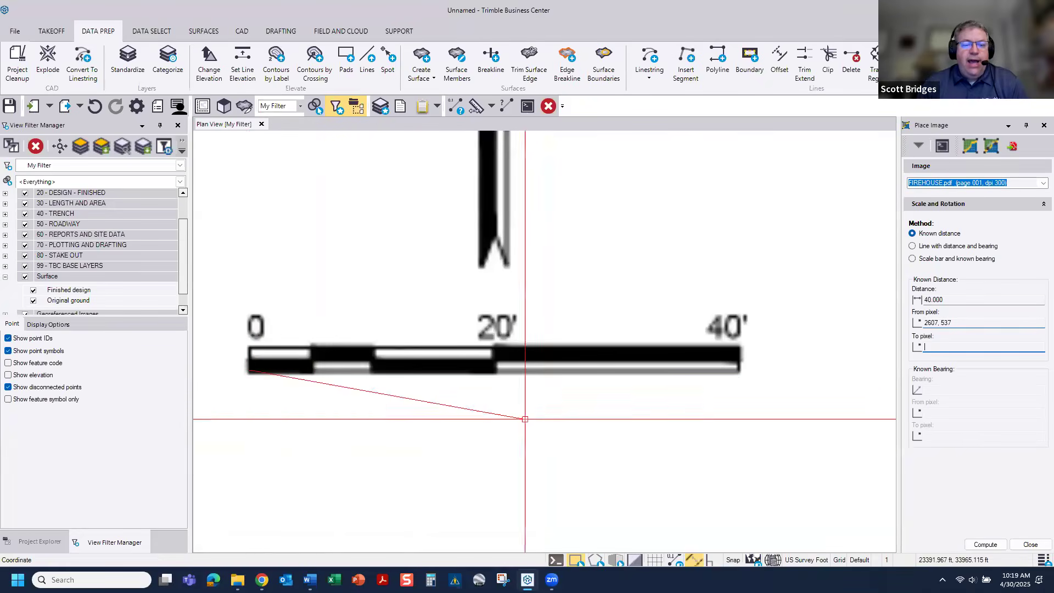
pyautogui.click(739, 375)
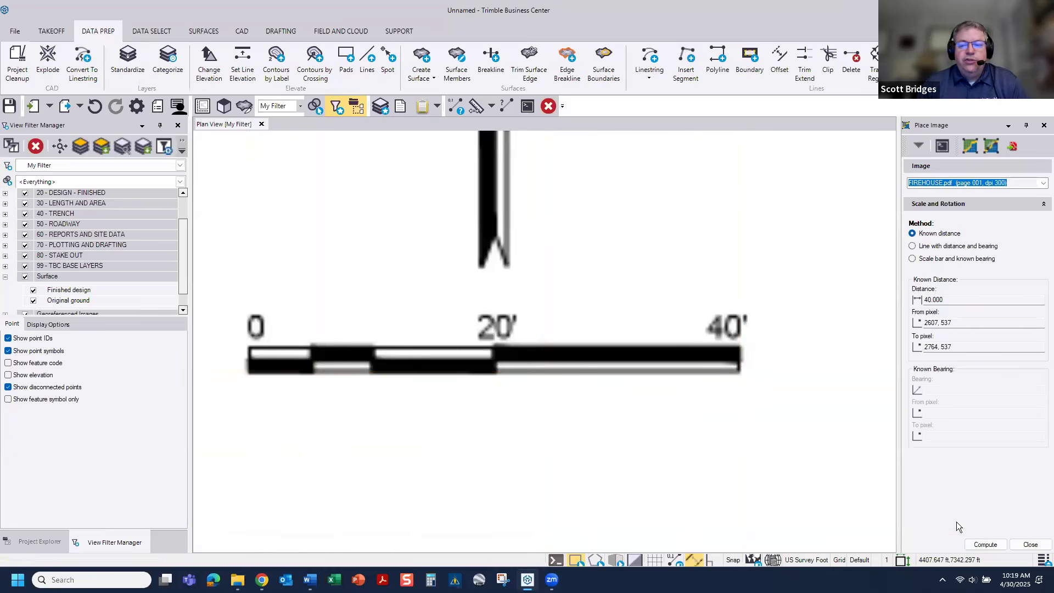
pyautogui.click(986, 544)
pyautogui.click(1030, 549)
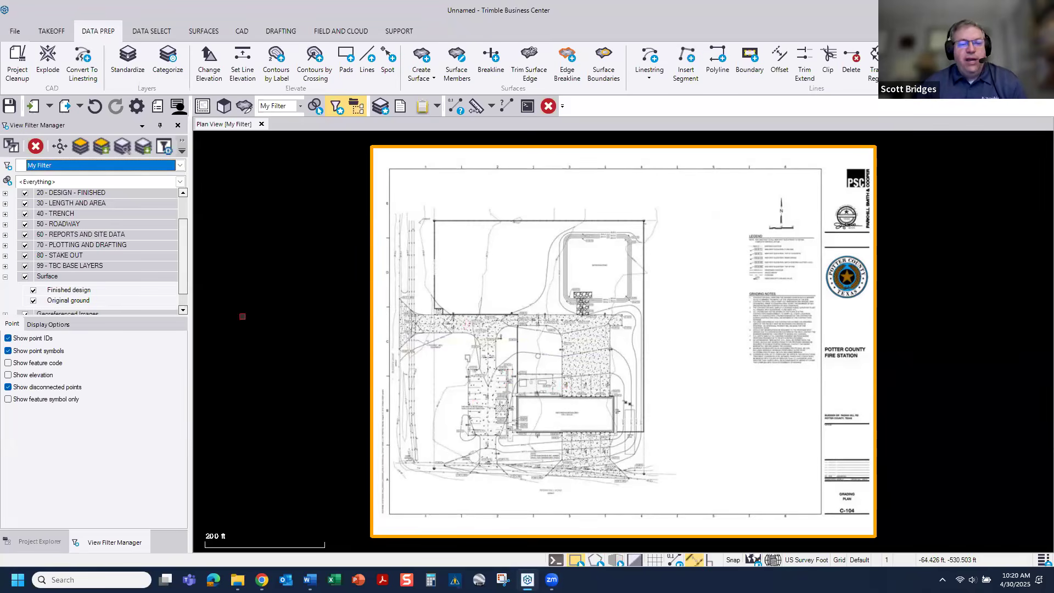
# Step: Import the vector PDF data from FIREHOUSE.pdf, joining dashed lines, discarding raw data and preserving native PDF layers
pyautogui.moveTo(182, 271); pyautogui.dragTo(186, 281)
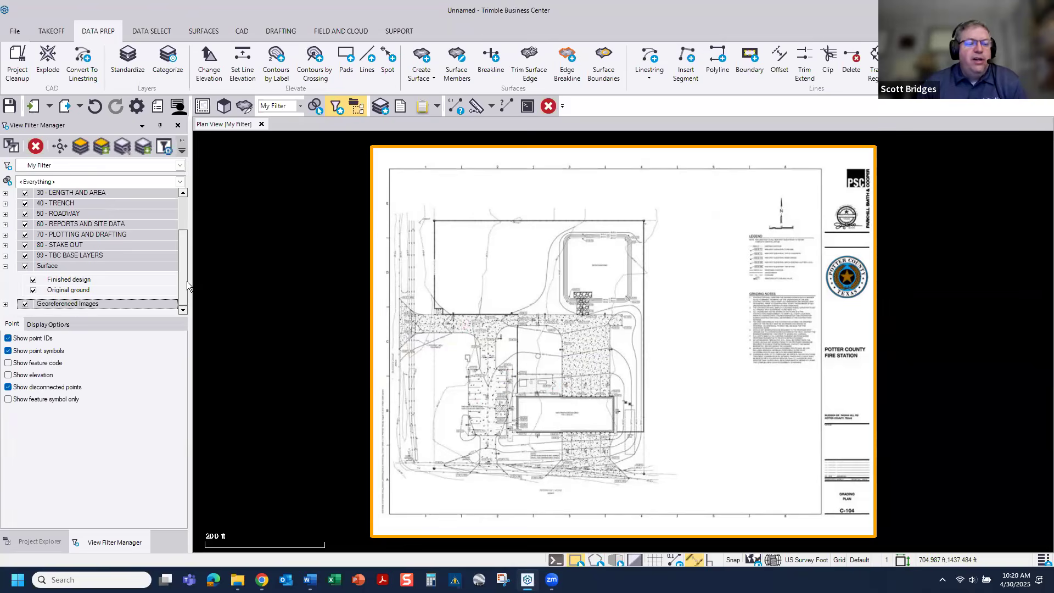
pyautogui.click(48, 542)
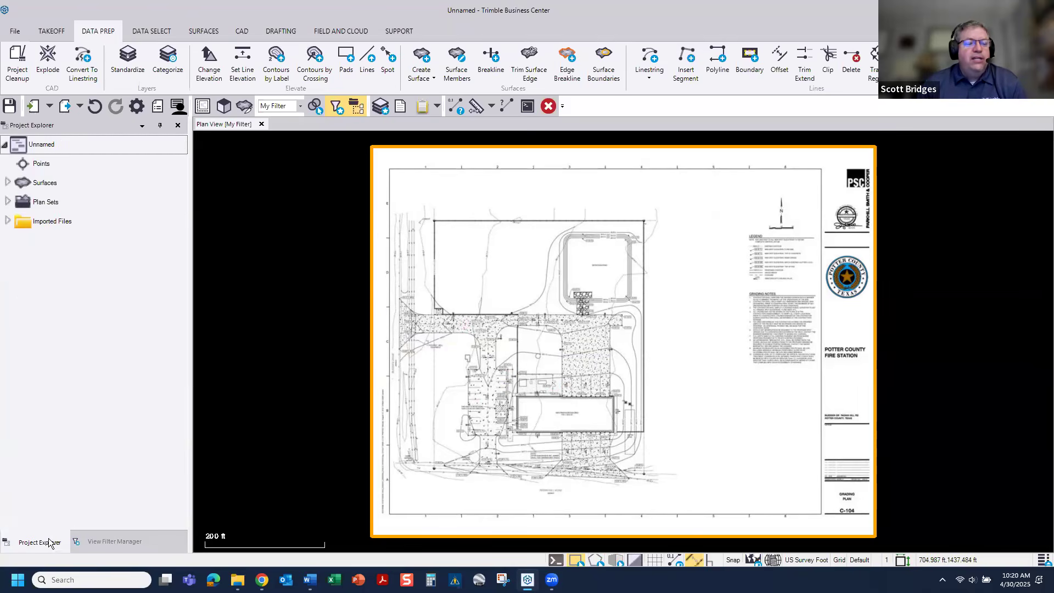
pyautogui.click(7, 221)
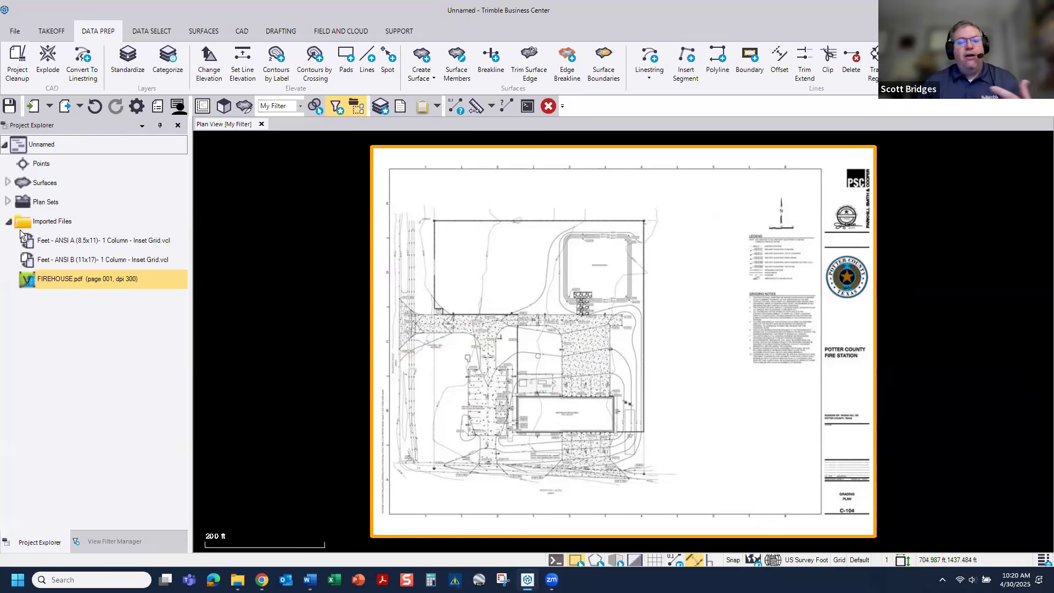
pyautogui.click(52, 278)
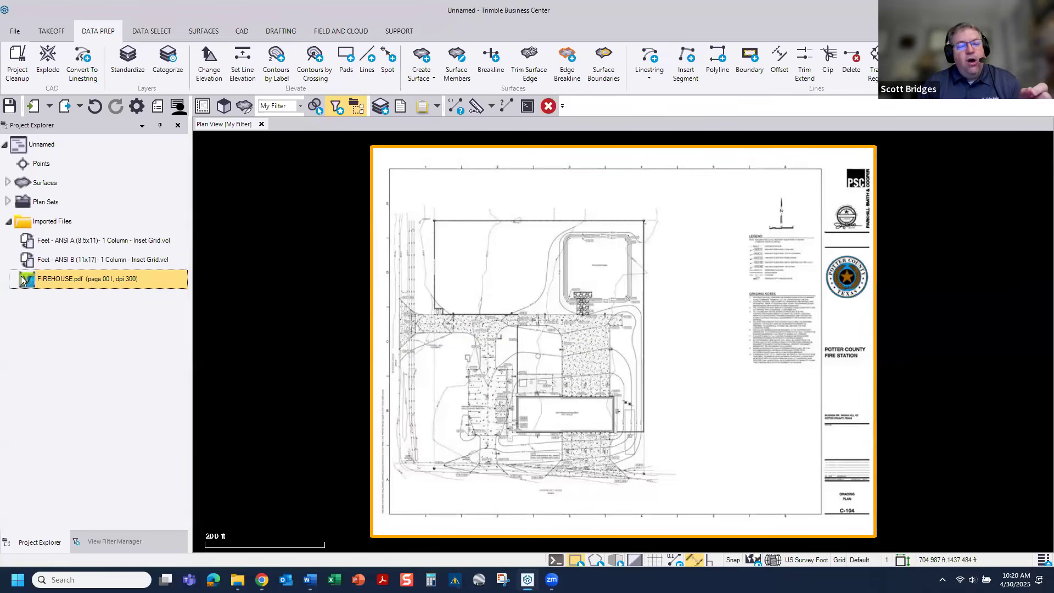
pyautogui.rightClick(53, 283)
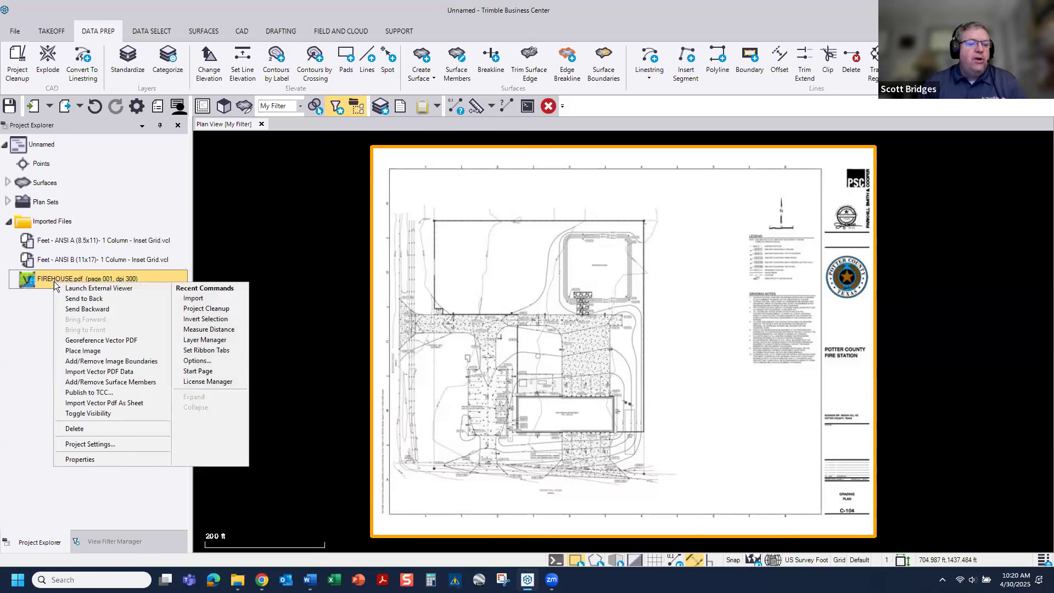
pyautogui.click(85, 371)
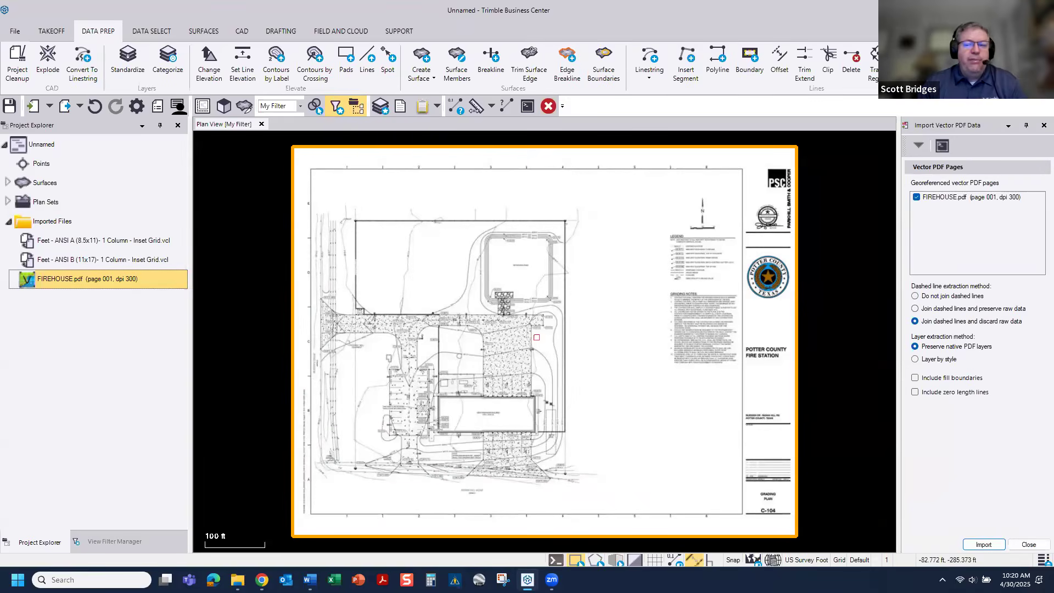
pyautogui.click(984, 544)
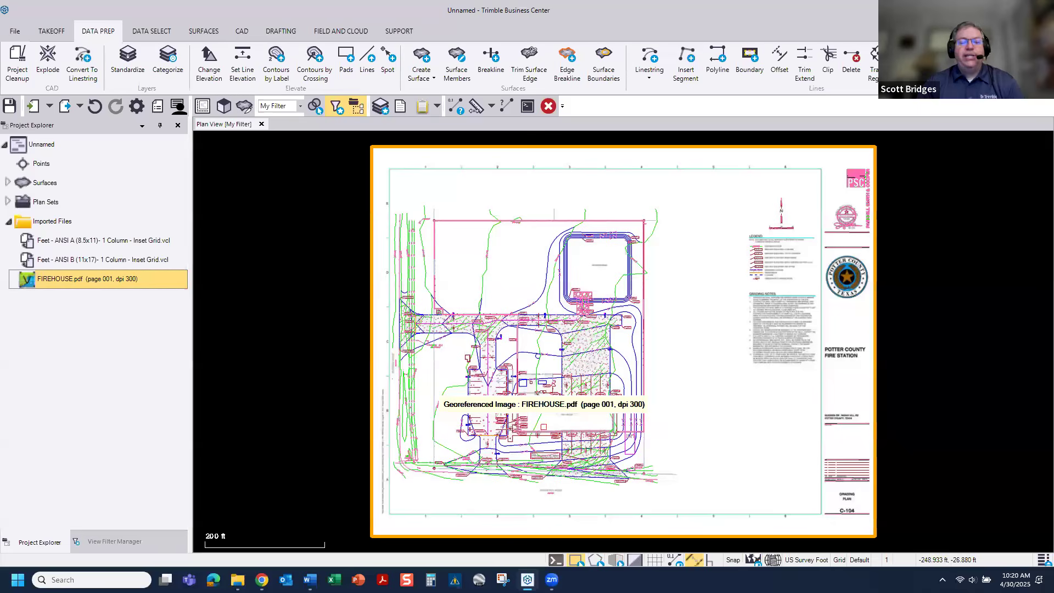
# Step: Collapse the Layers group, hide the georeferenced images and examine the imported vector linework around the driveway and building
pyautogui.click(110, 542)
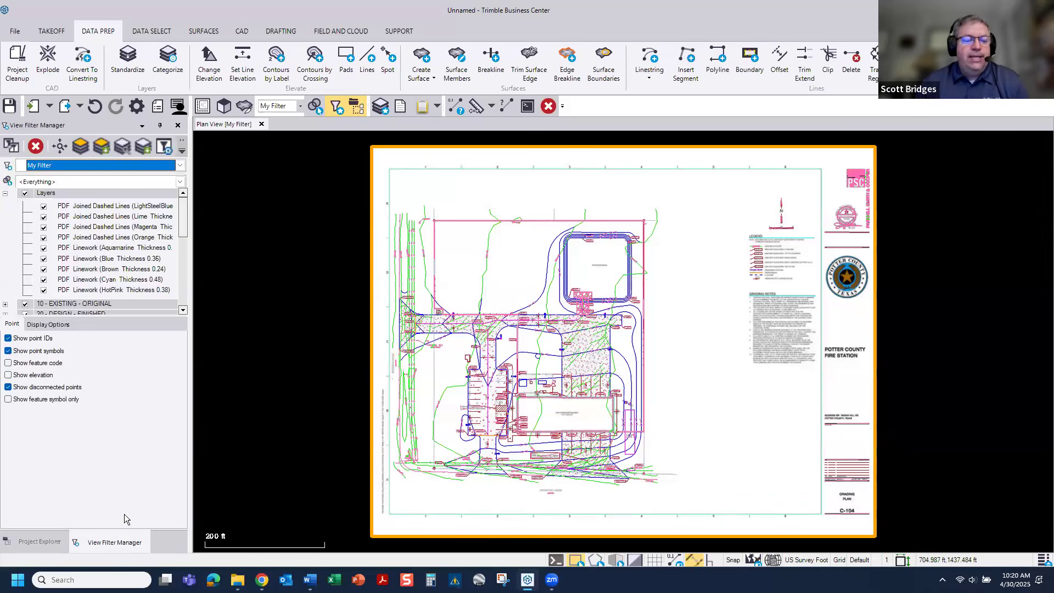
pyautogui.scroll(-5, 100, 234)
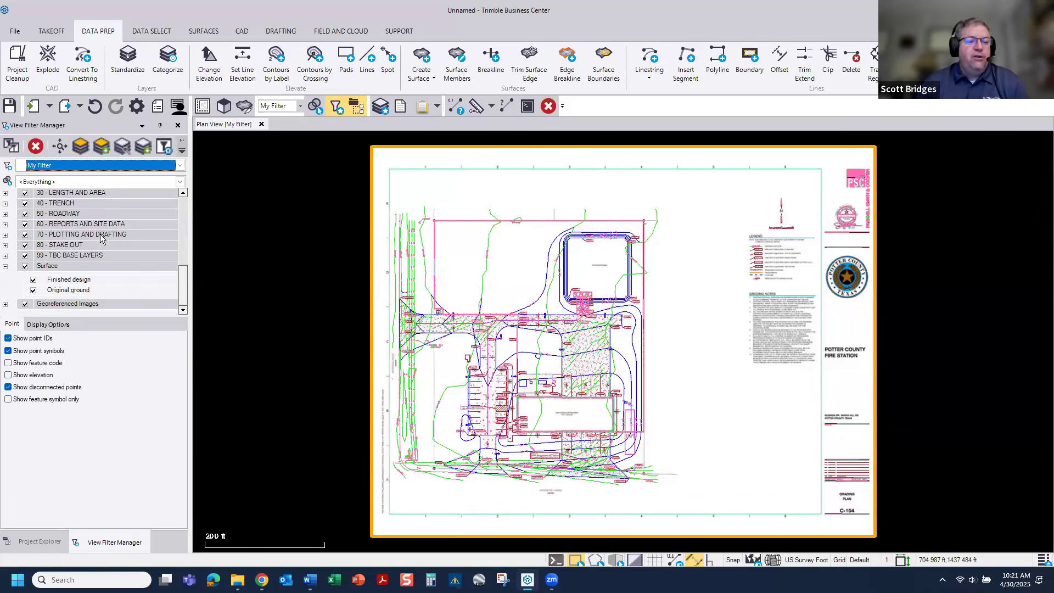
pyautogui.scroll(5, 100, 234)
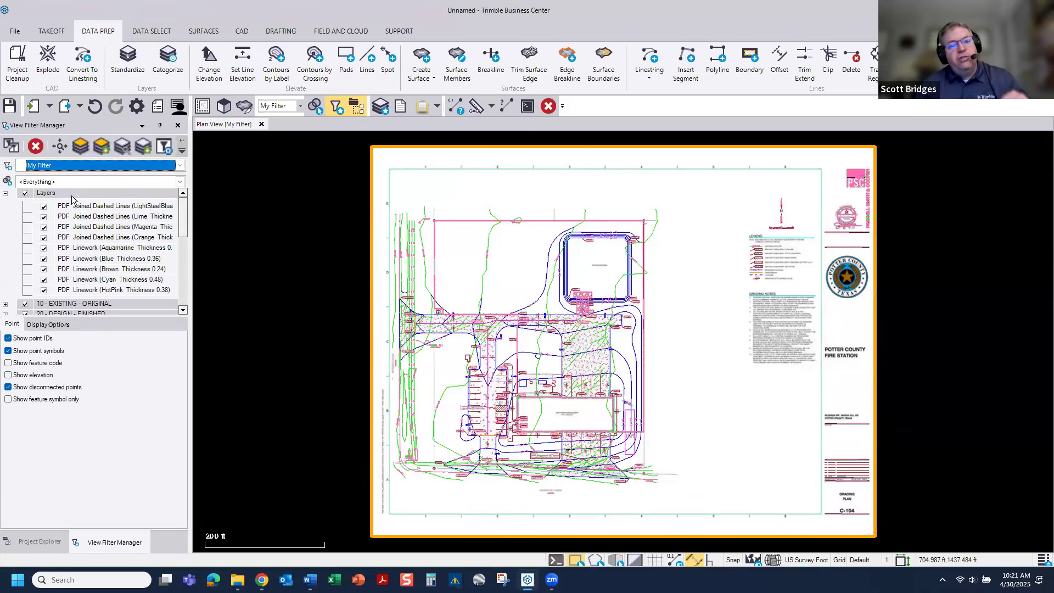
pyautogui.click(5, 193)
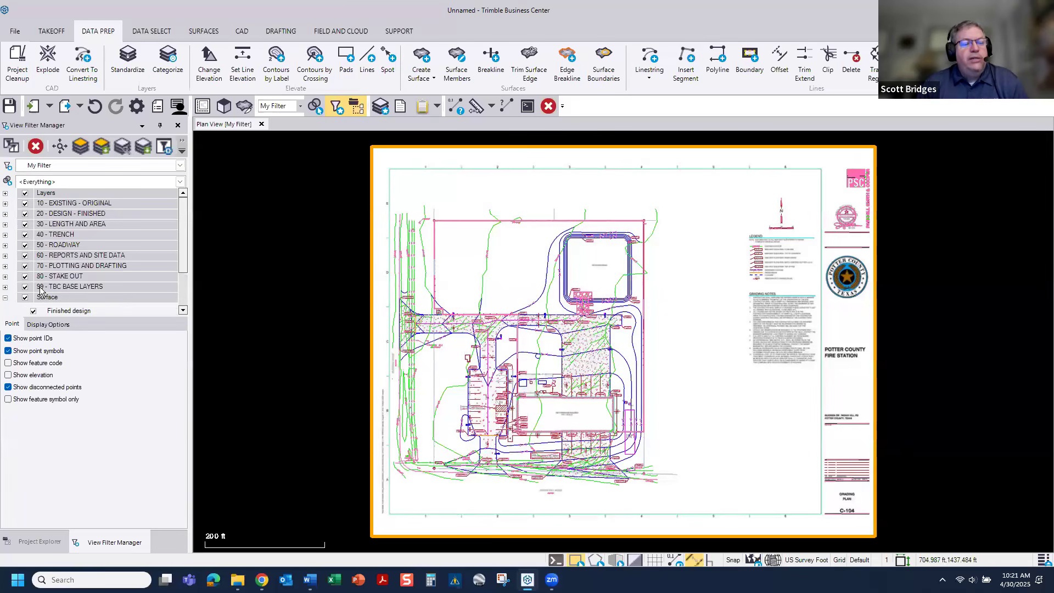
pyautogui.scroll(-1, 80, 275)
pyautogui.click(24, 304)
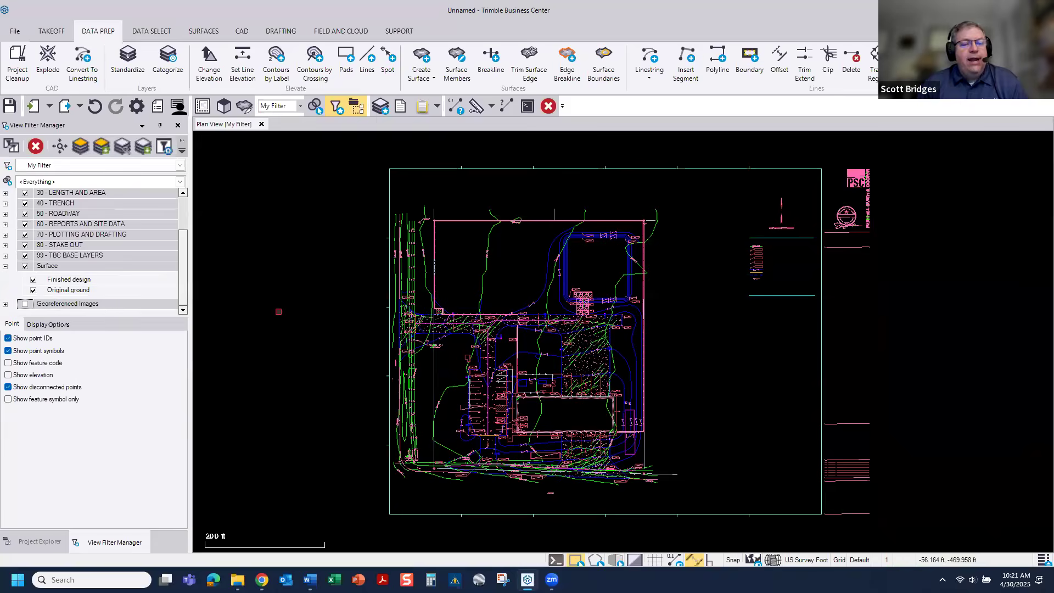
pyautogui.scroll(5, 522, 336)
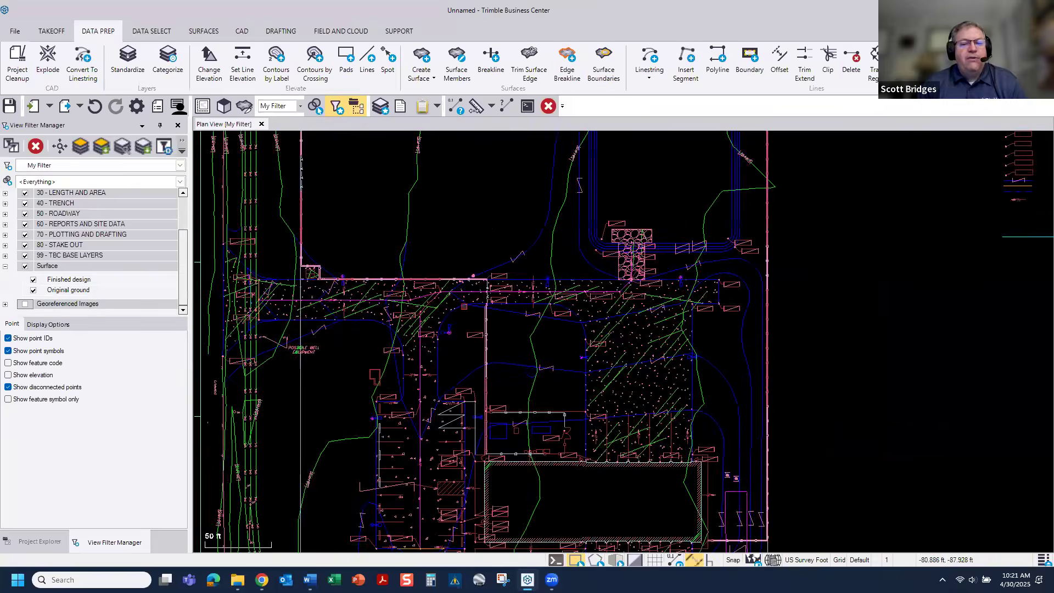
pyautogui.scroll(-3, 656, 422)
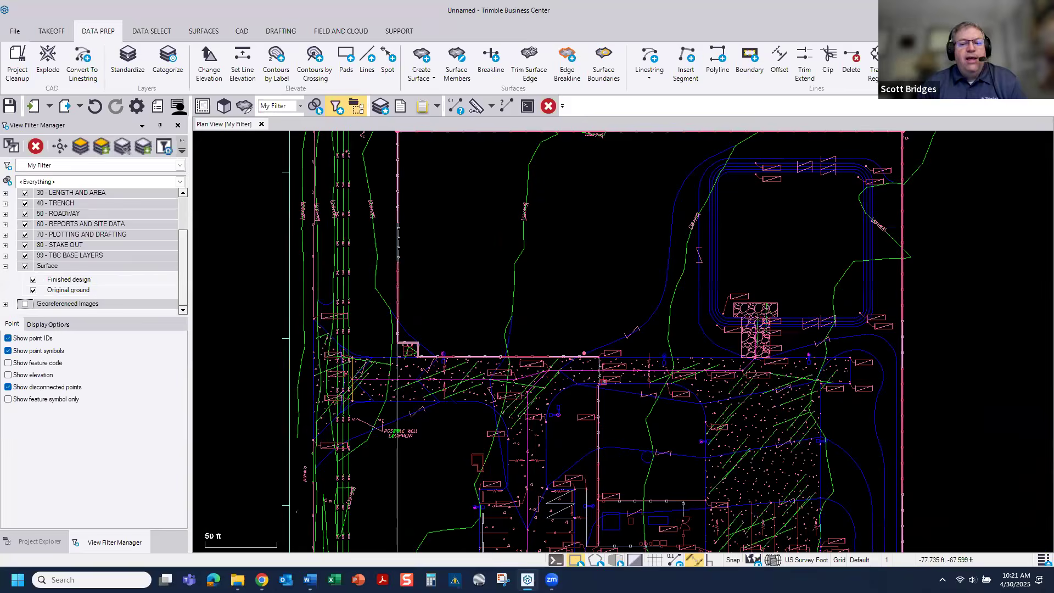
pyautogui.moveTo(656, 422); pyautogui.dragTo(600, 280, button='middle')
pyautogui.scroll(2, 650, 423)
pyautogui.scroll(-2, 650, 424)
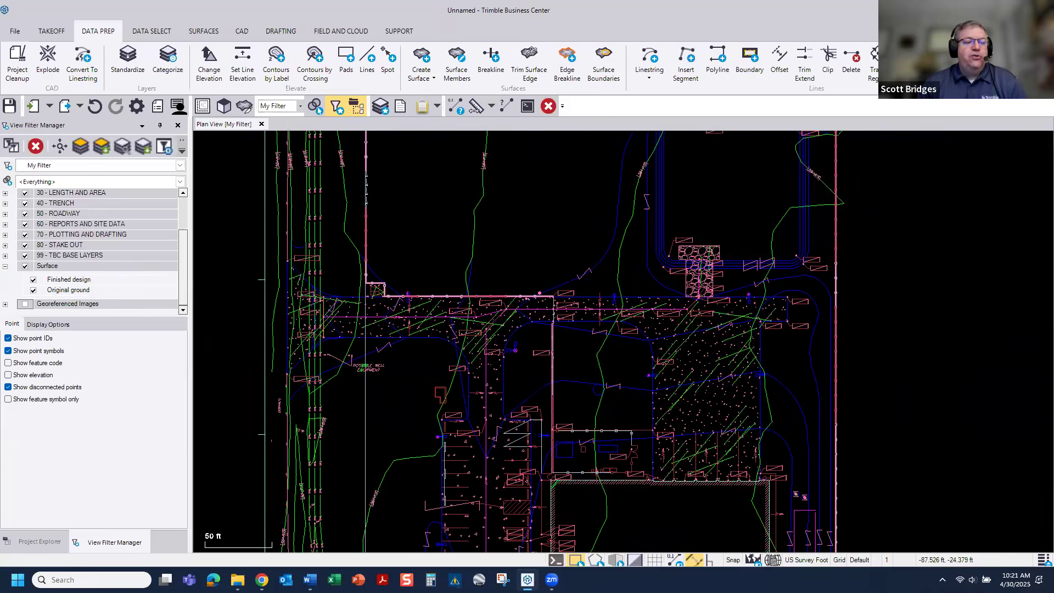
# Step: Hide the 10 - EXISTING - ORIGINAL and 20 - DESIGN - FINISHED layer groups
pyautogui.scroll(1, 177, 216)
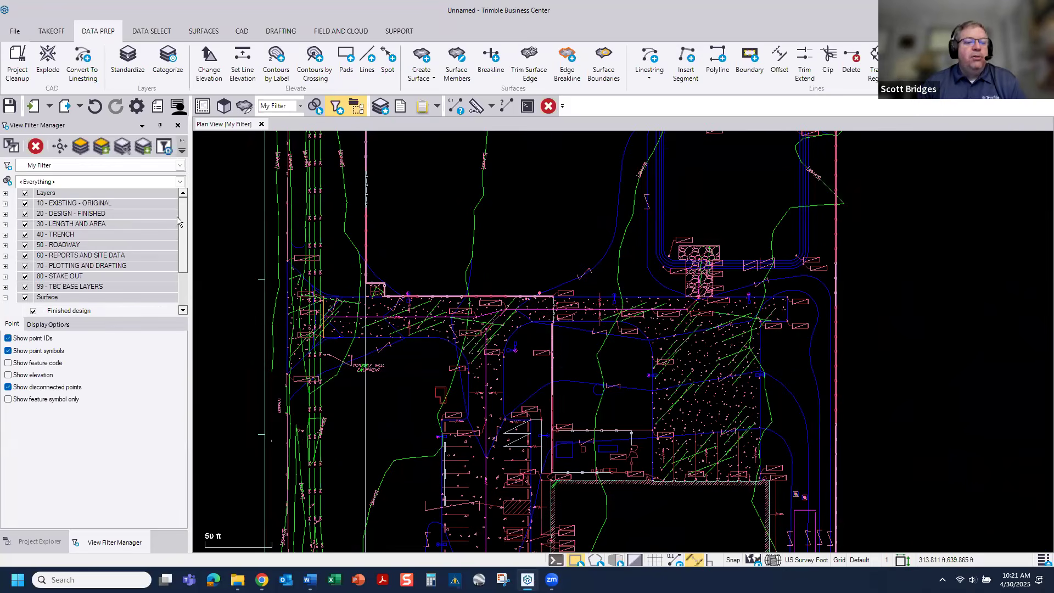
pyautogui.click(25, 203)
pyautogui.click(25, 214)
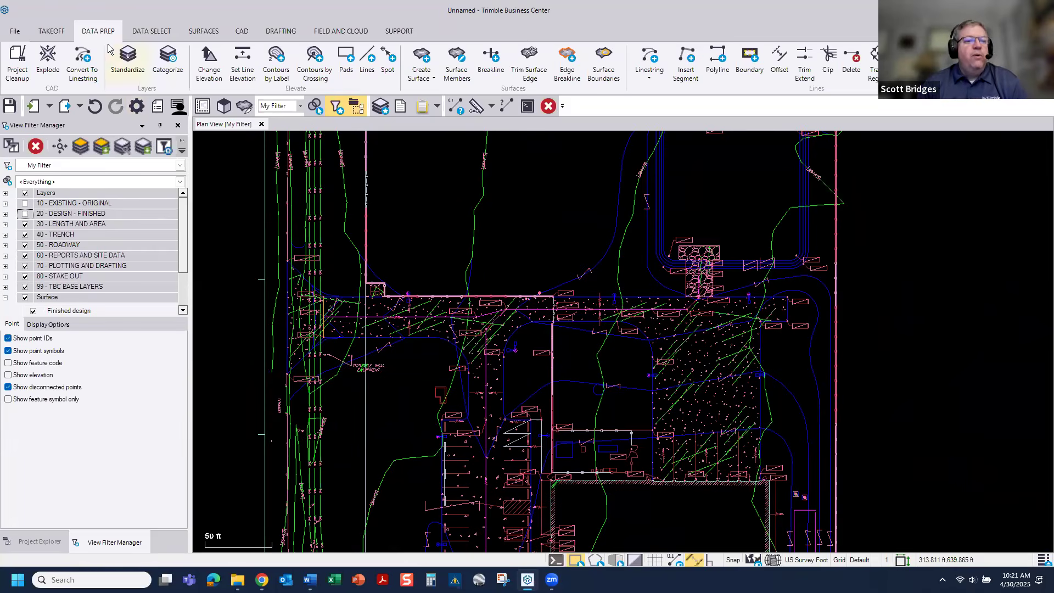
# Step: Standardize the layer of the green existing contour lines to EXISTING - Contours
pyautogui.click(128, 57)
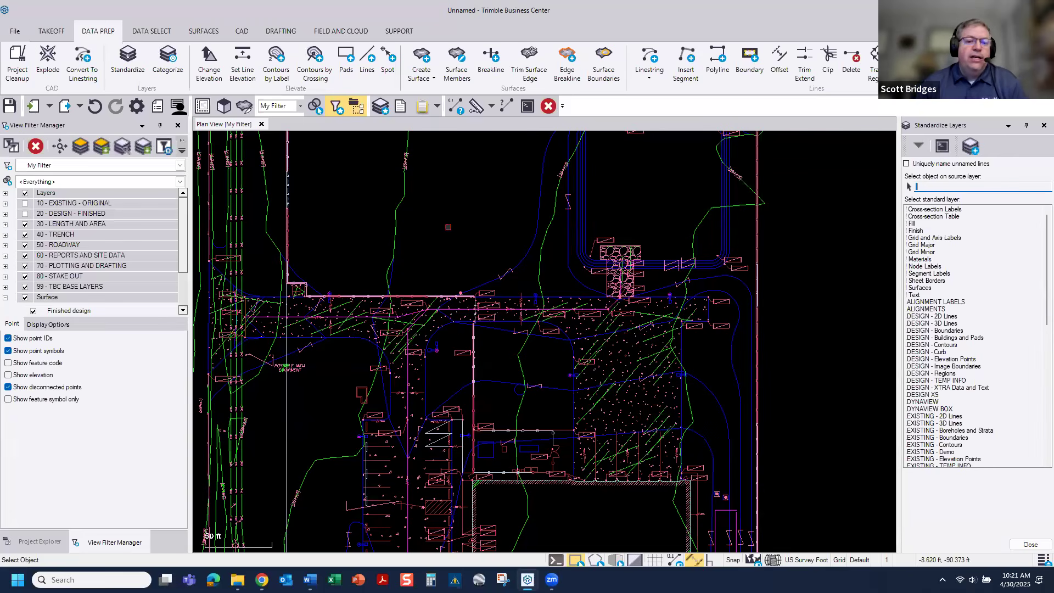
pyautogui.scroll(-3, 448, 228)
pyautogui.moveTo(448, 228); pyautogui.dragTo(436, 335, button='middle')
pyautogui.moveTo(412, 221); pyautogui.dragTo(406, 253, button='middle')
pyautogui.click(406, 253)
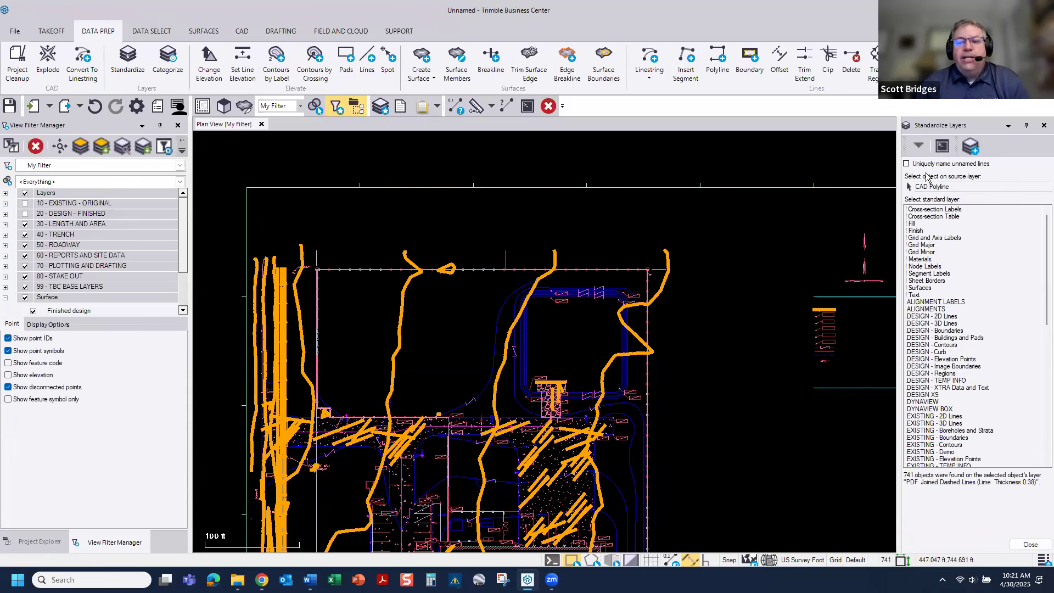
pyautogui.scroll(-3, 949, 340)
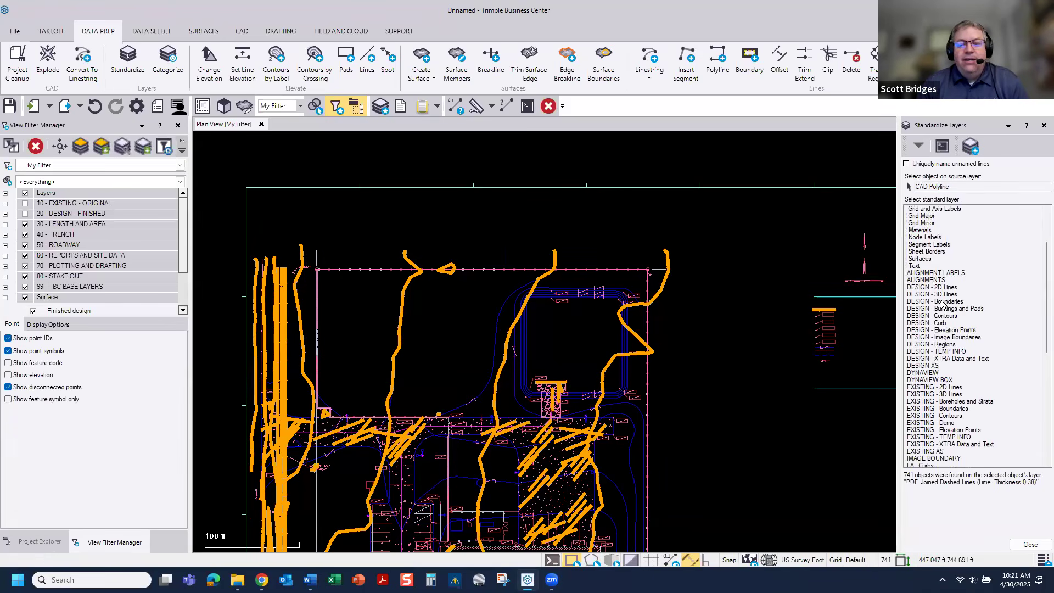
pyautogui.click(955, 384)
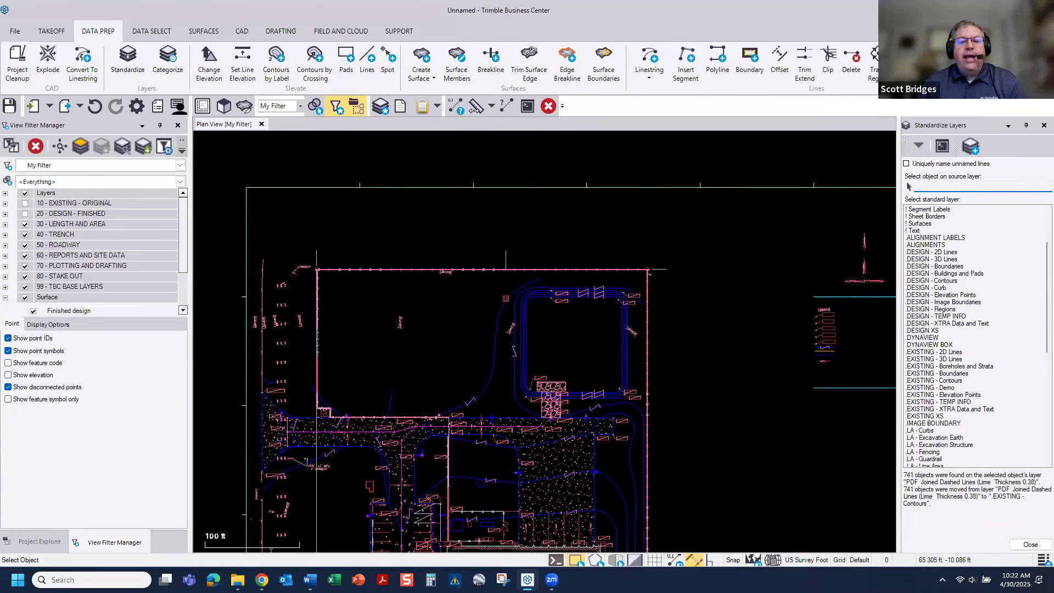
# Step: Standardize the layer of the blue linework around the detention pond to DESIGN - Contours
pyautogui.moveTo(514, 290); pyautogui.dragTo(498, 120, button='middle')
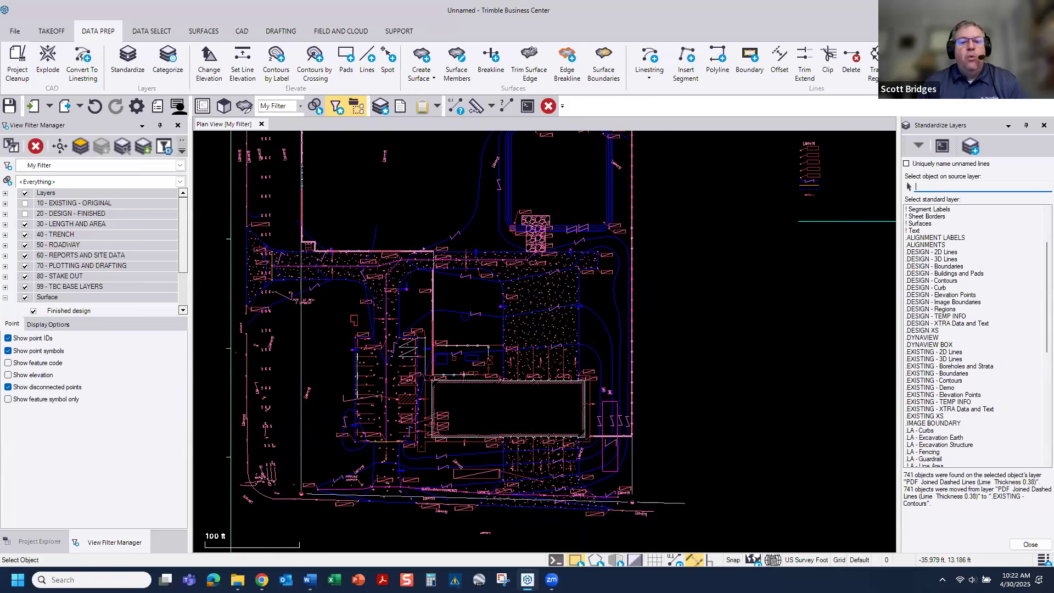
pyautogui.moveTo(512, 227); pyautogui.dragTo(526, 350, button='middle')
pyautogui.moveTo(505, 257); pyautogui.dragTo(505, 278, button='middle')
pyautogui.click(505, 277)
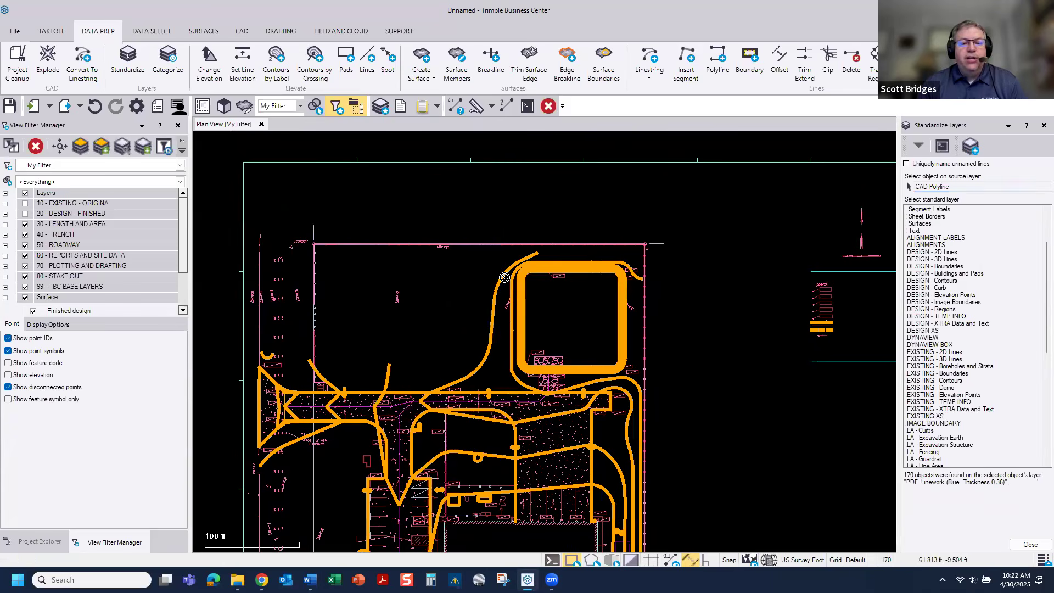
pyautogui.click(945, 280)
# Step: Standardize the layer of the building outline to DESIGN - Buildings and Pads
pyautogui.scroll(5, 485, 392)
pyautogui.rightClick(472, 344)
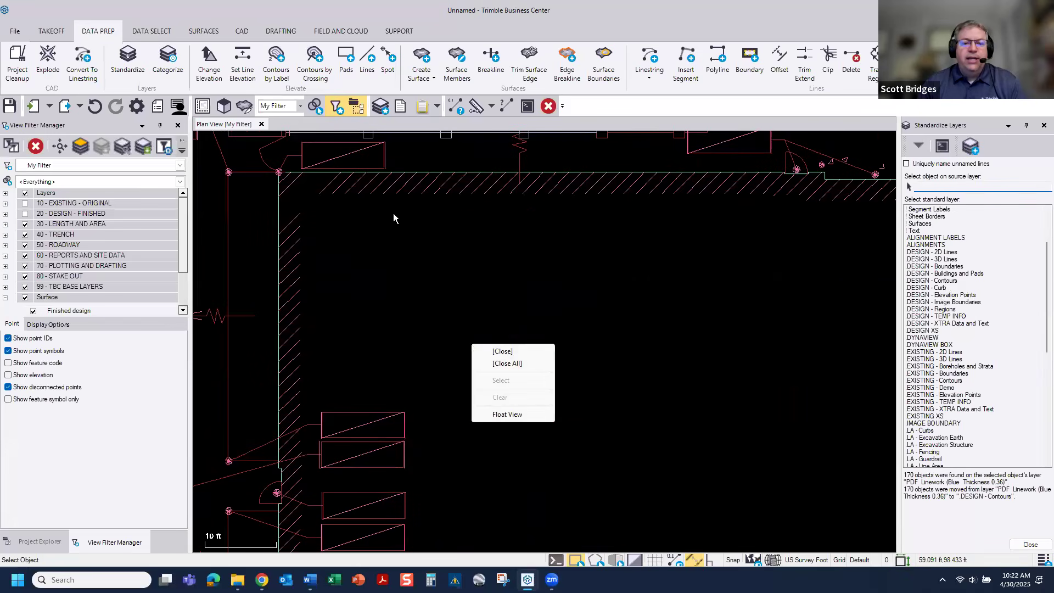
pyautogui.click(275, 213)
pyautogui.click(274, 213)
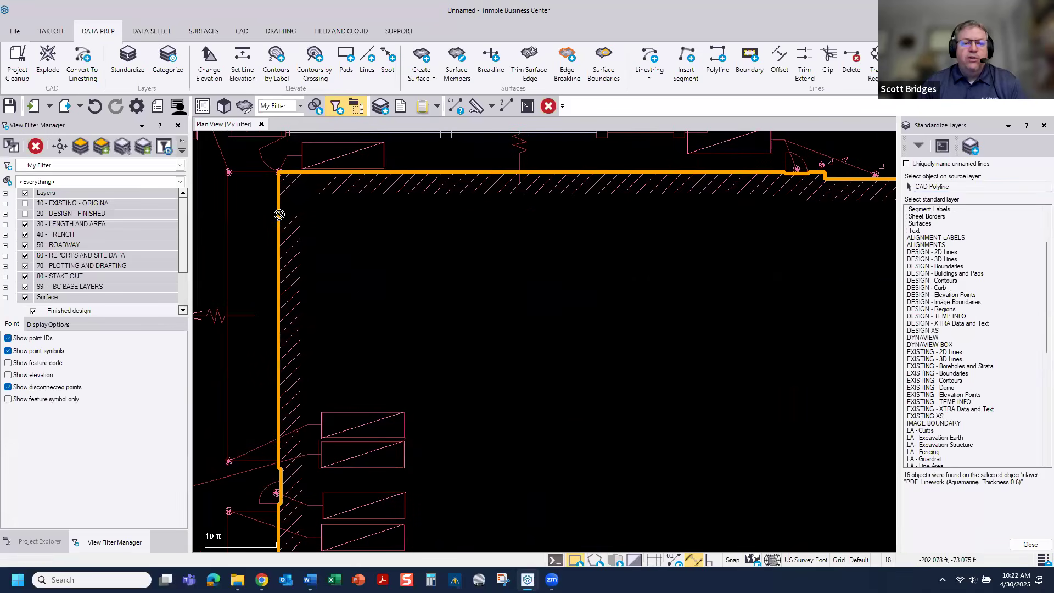
pyautogui.click(958, 274)
# Step: Hide the Layers and 99 - TBC BASE LAYERS groups and show 10 - EXISTING - ORIGINAL to review the existing contours
pyautogui.scroll(-4, 359, 324)
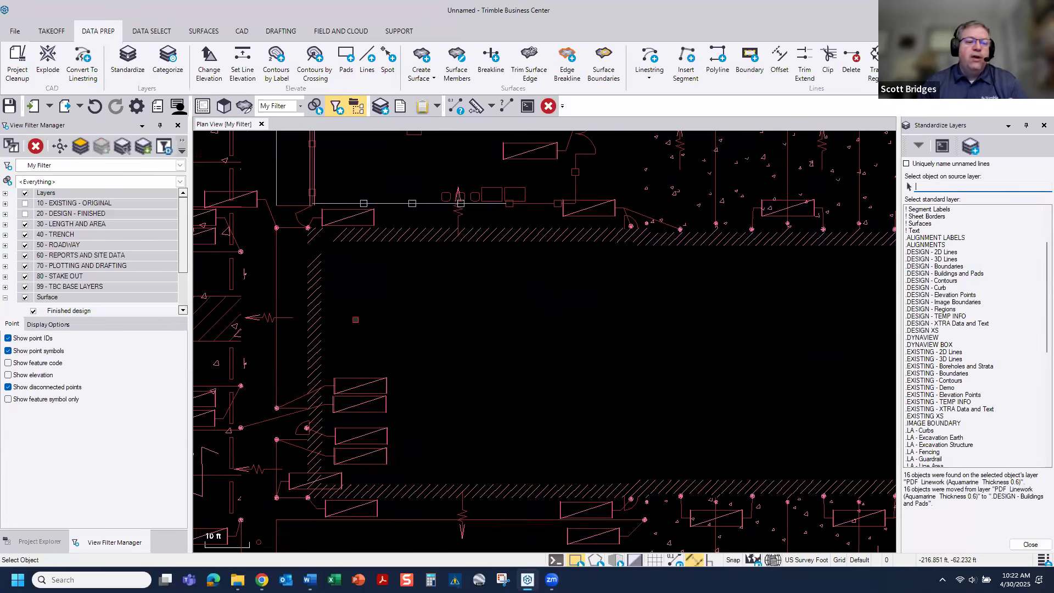
pyautogui.click(24, 193)
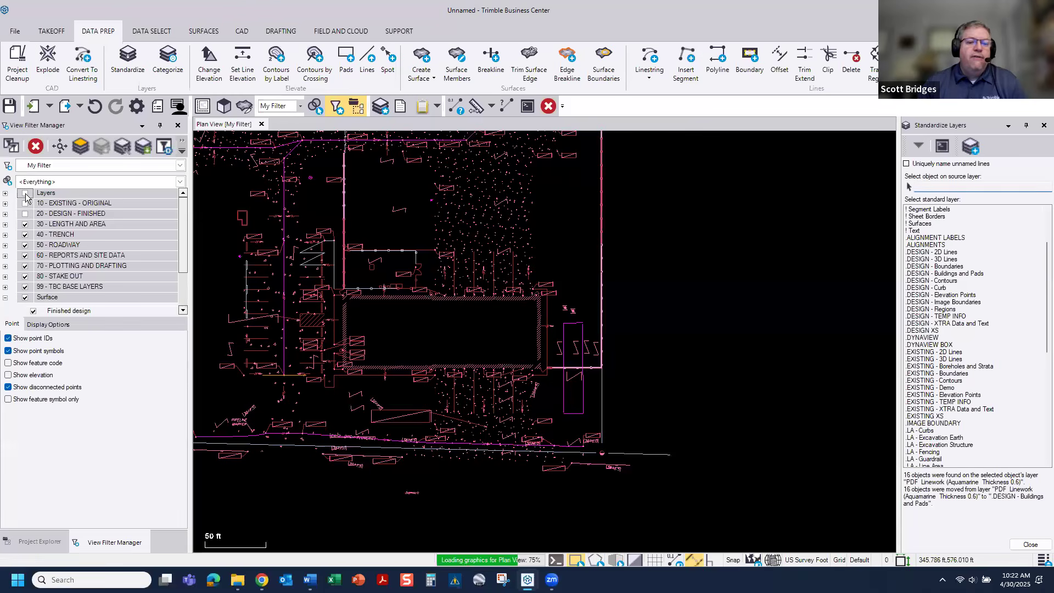
pyautogui.click(25, 287)
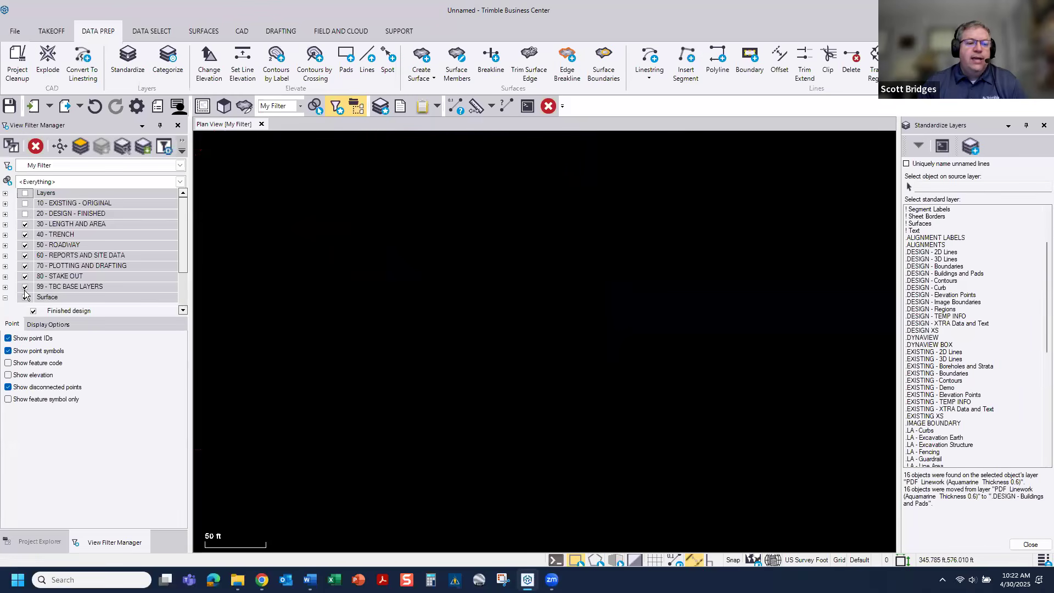
pyautogui.click(25, 204)
pyautogui.scroll(-2, 457, 342)
pyautogui.moveTo(457, 343); pyautogui.dragTo(460, 382, button='middle')
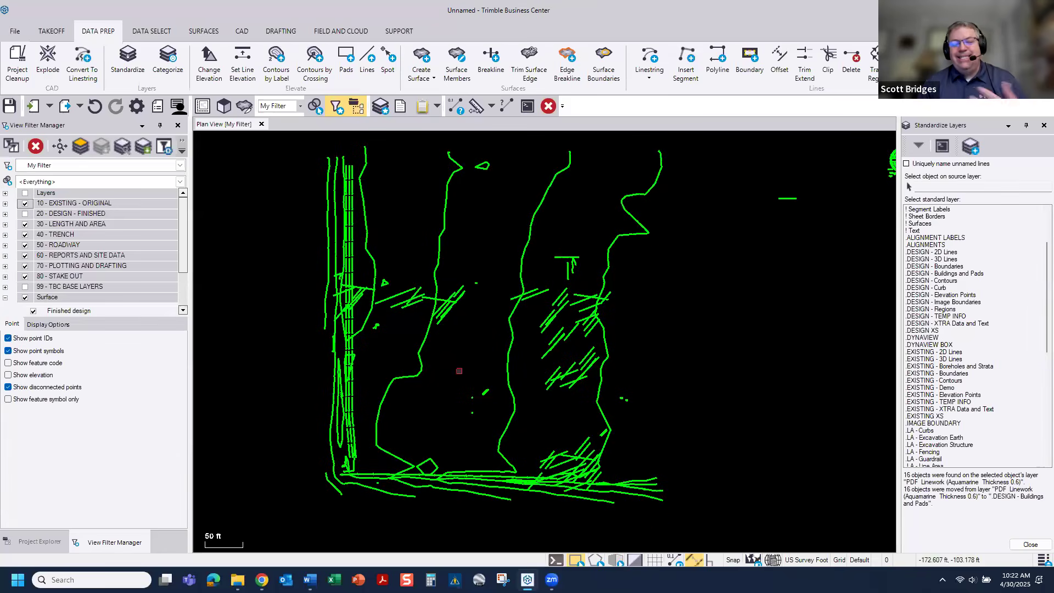
# Step: Show the 20 - DESIGN - FINISHED layer group and hide 10 - EXISTING - ORIGINAL to review the design linework
pyautogui.click(25, 214)
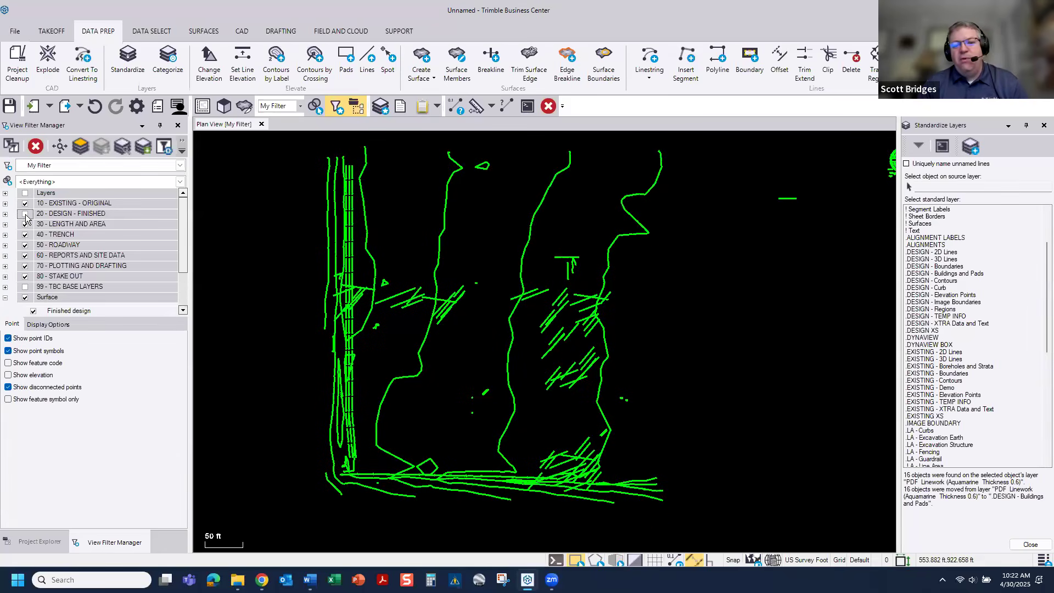
pyautogui.click(25, 203)
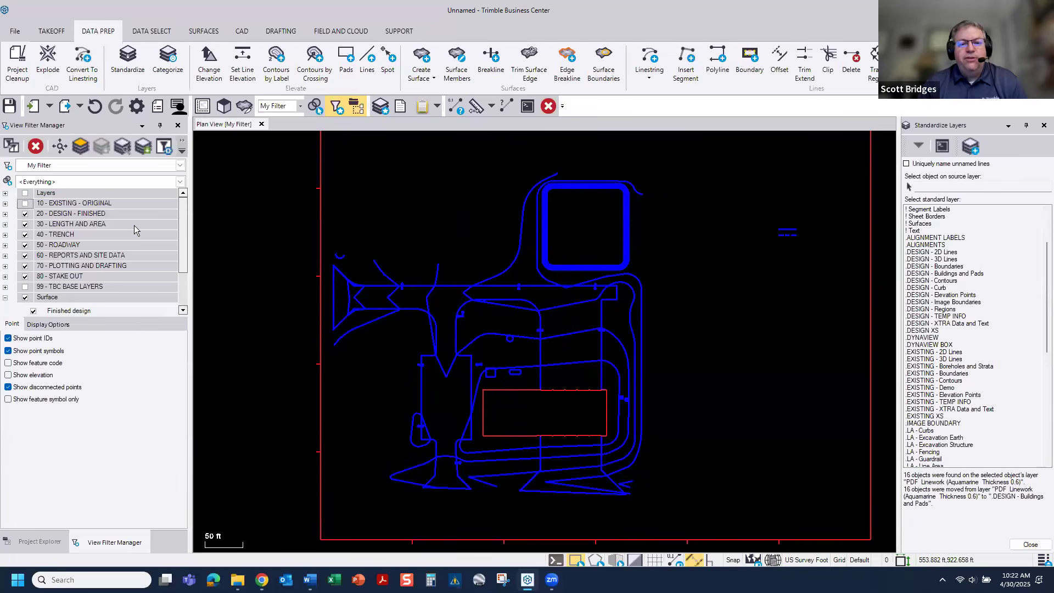
pyautogui.scroll(2, 572, 475)
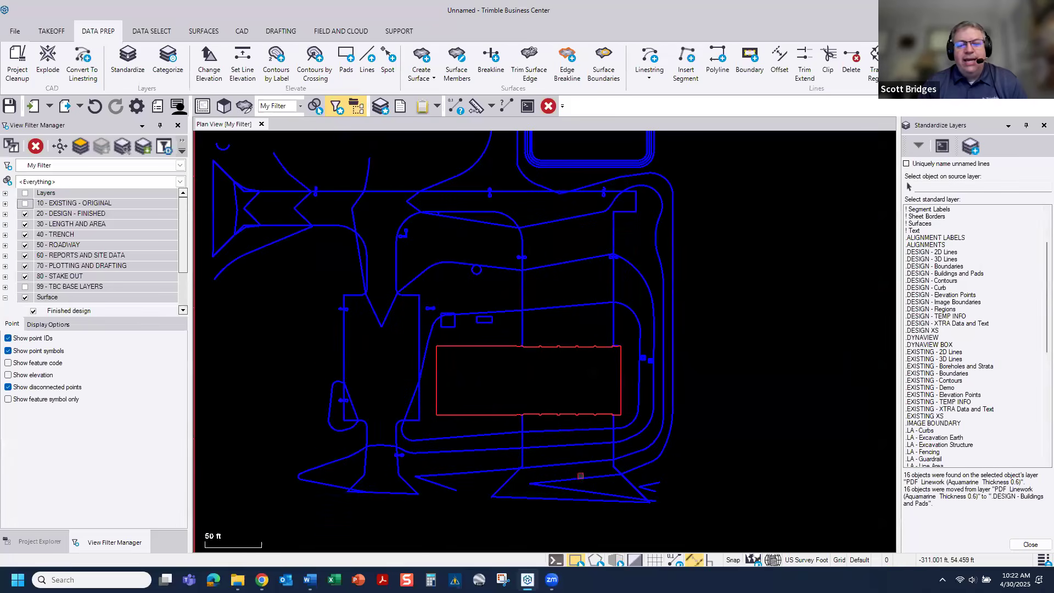
pyautogui.scroll(-1, 39, 291)
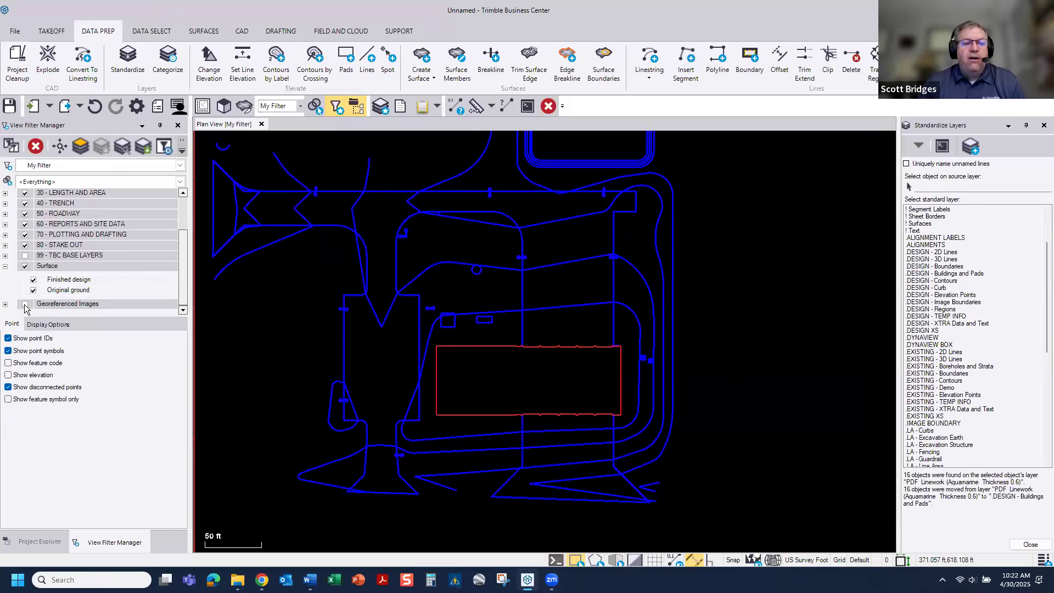
# Step: Display the georeferenced plan image behind the design linework and examine the concrete apron between the firehouse and Indian Hill Road
pyautogui.click(25, 304)
pyautogui.scroll(3, 599, 475)
pyautogui.moveTo(535, 428); pyautogui.dragTo(522, 304, button='middle')
pyautogui.scroll(3, 522, 304)
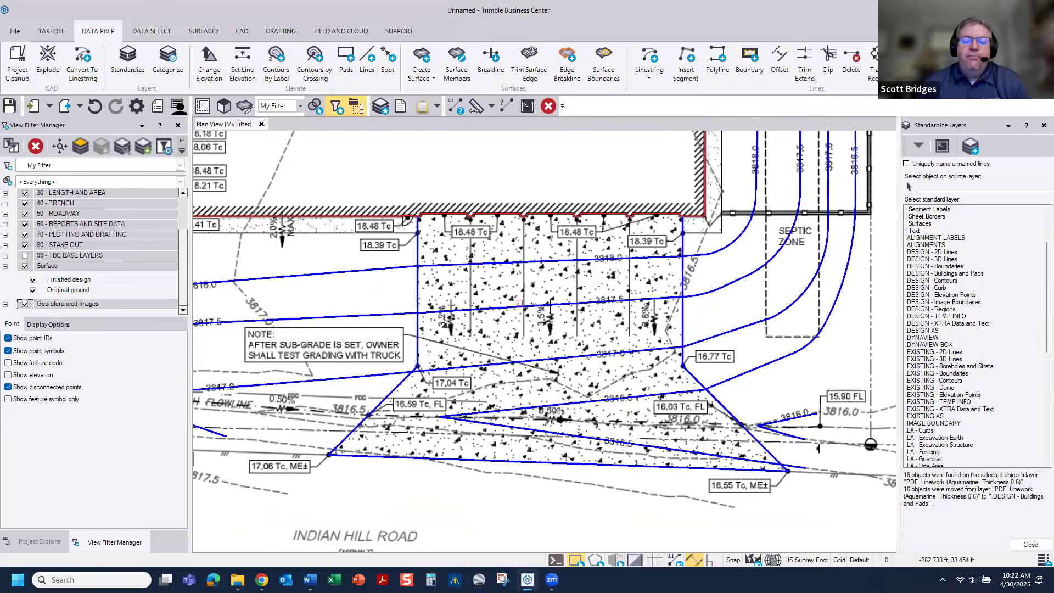
pyautogui.scroll(-1, 519, 303)
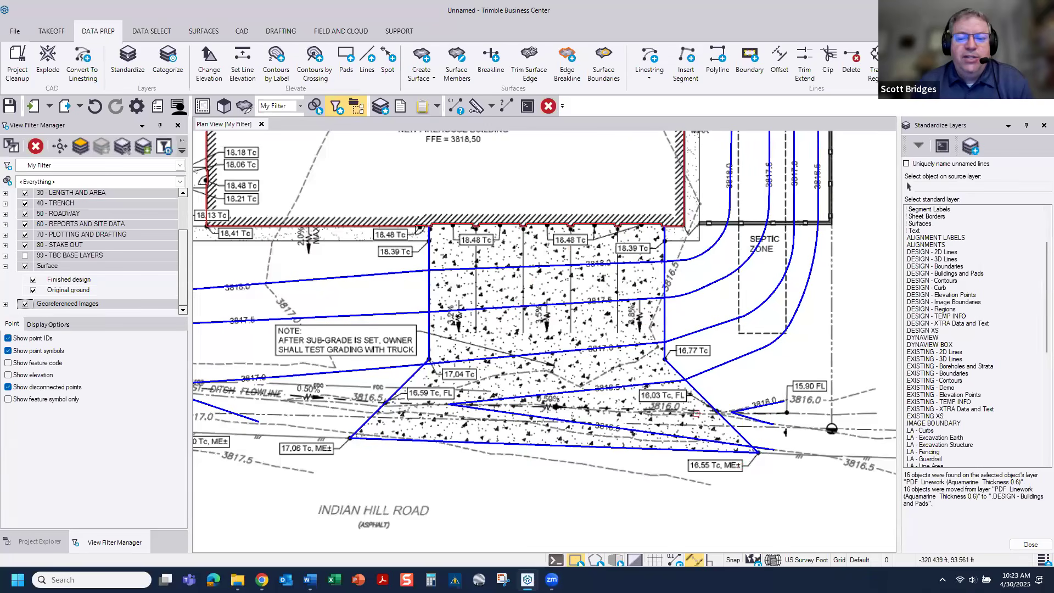
# Step: Open the properties of the apron's east edge line and inspect the separate segments around the apron's perimeter
pyautogui.click(665, 320)
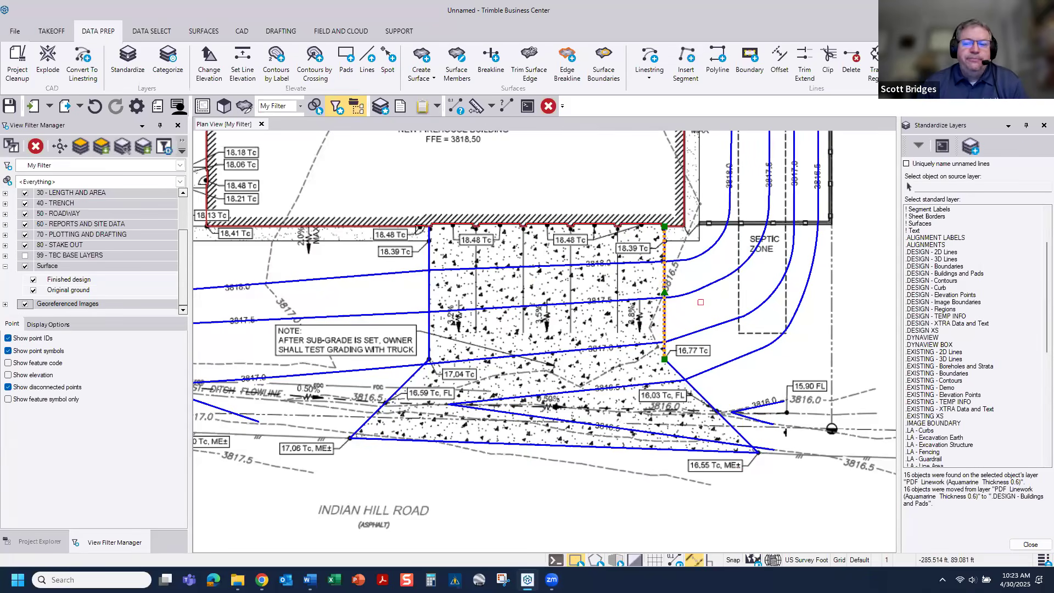
pyautogui.moveTo(667, 319); pyautogui.dragTo(745, 320, button='middle')
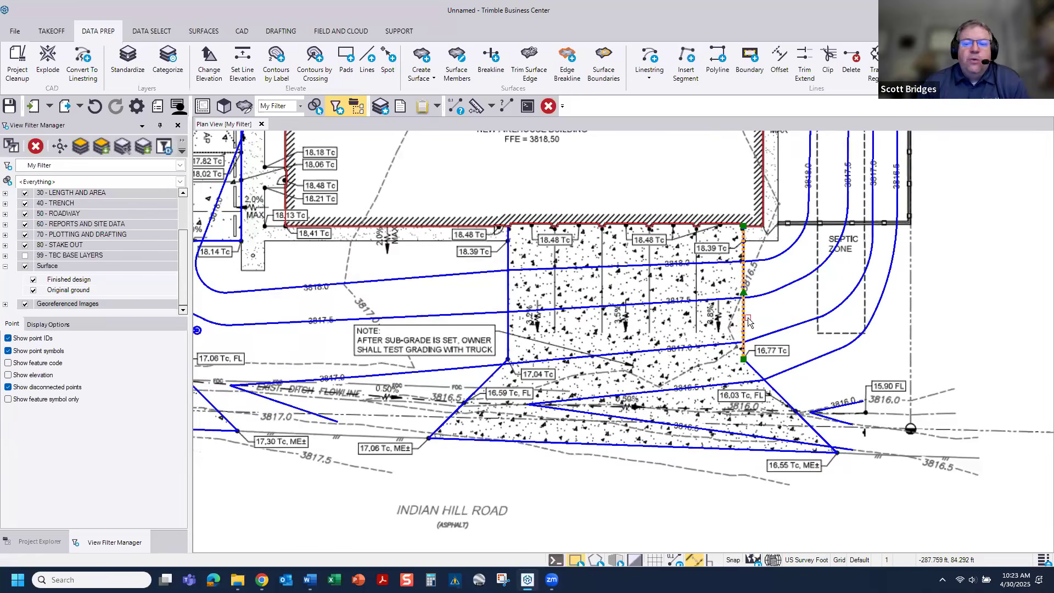
pyautogui.rightClick(748, 319)
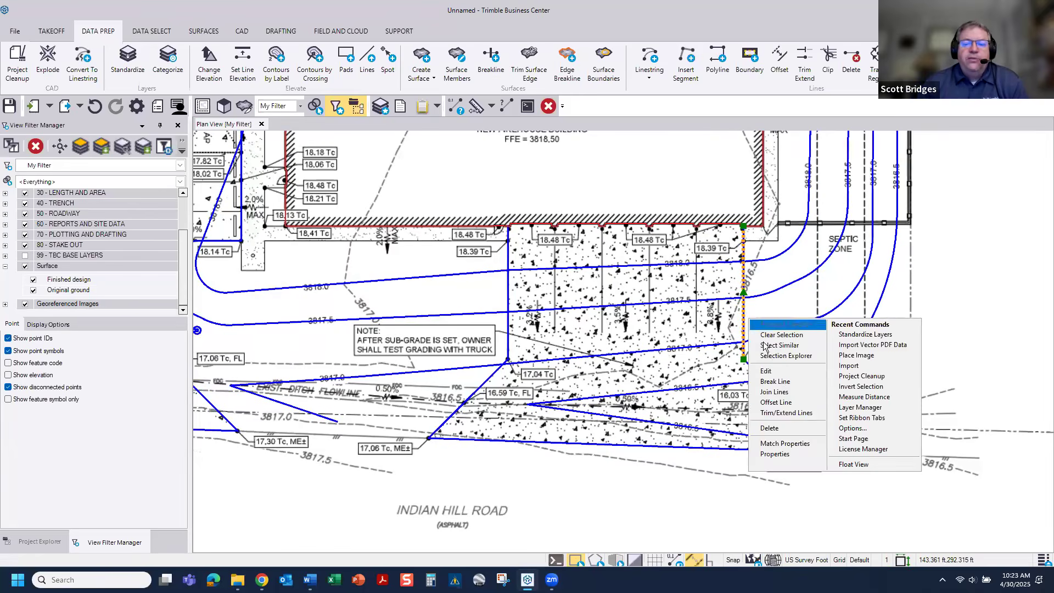
pyautogui.click(775, 454)
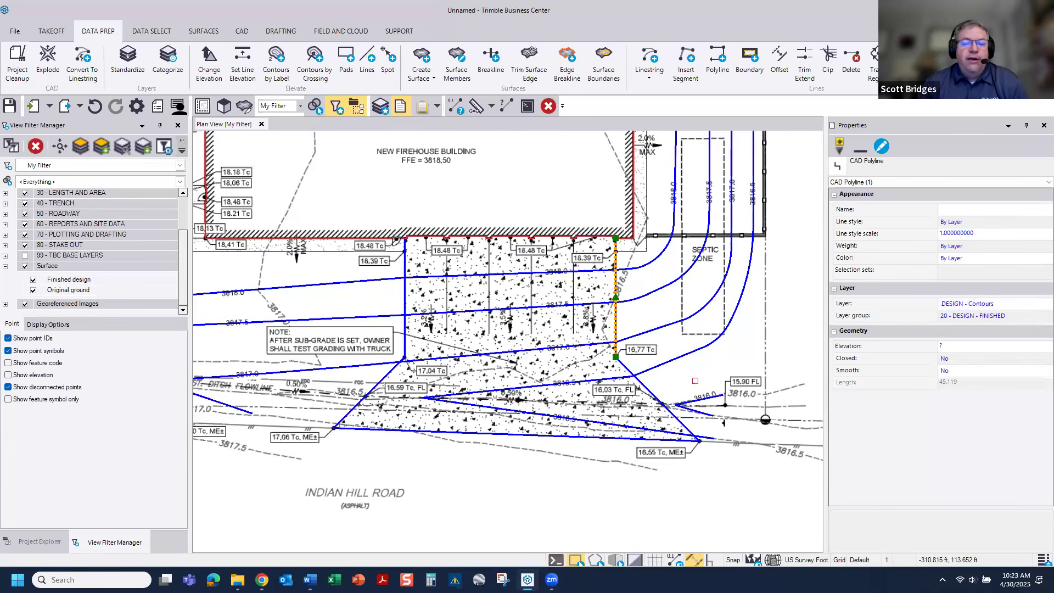
pyautogui.click(646, 384)
pyautogui.click(472, 432)
pyautogui.click(379, 383)
pyautogui.click(403, 341)
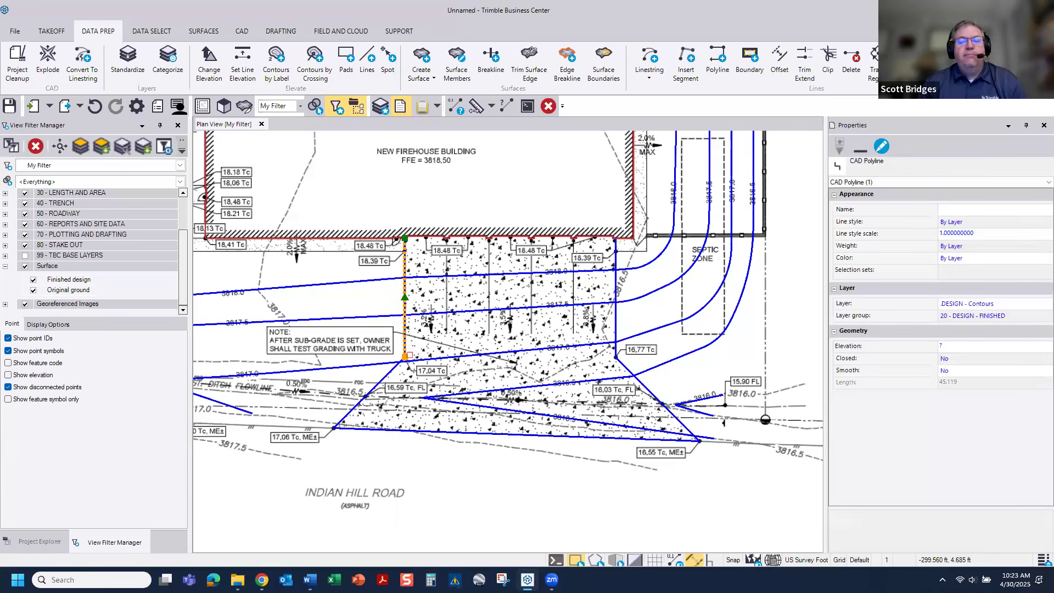
pyautogui.click(628, 324)
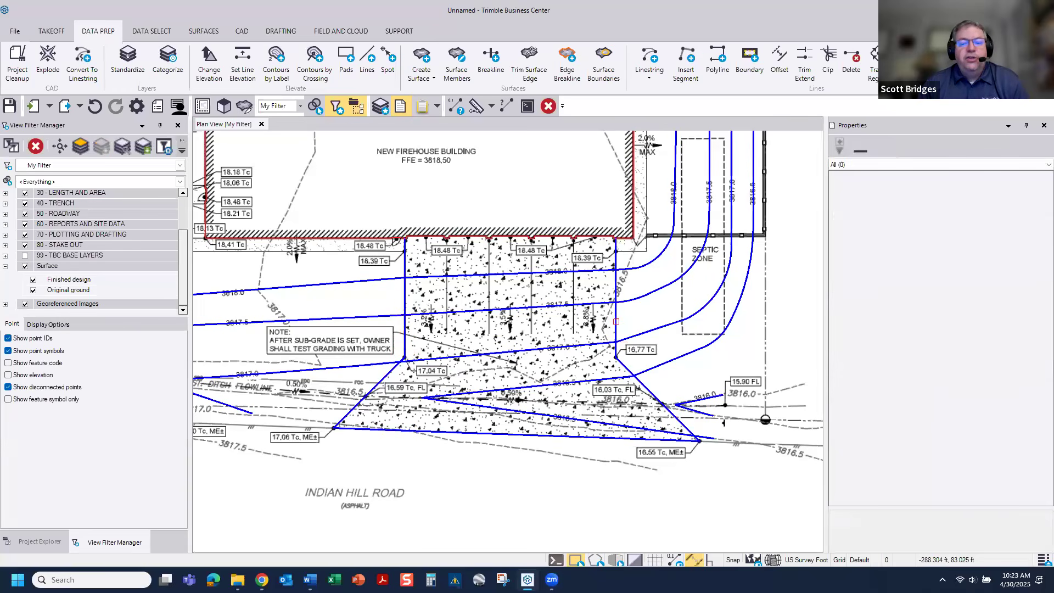
# Step: Start Join Lines with the apron's east edge as the base line and join the adjoining southeast diagonal to it
pyautogui.click(616, 321)
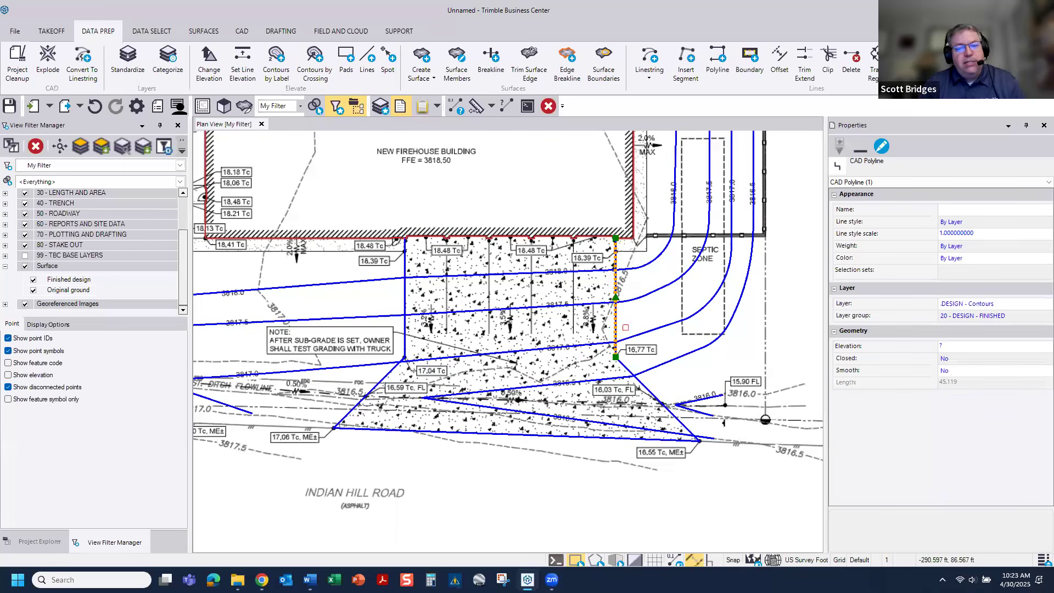
pyautogui.rightClick(628, 332)
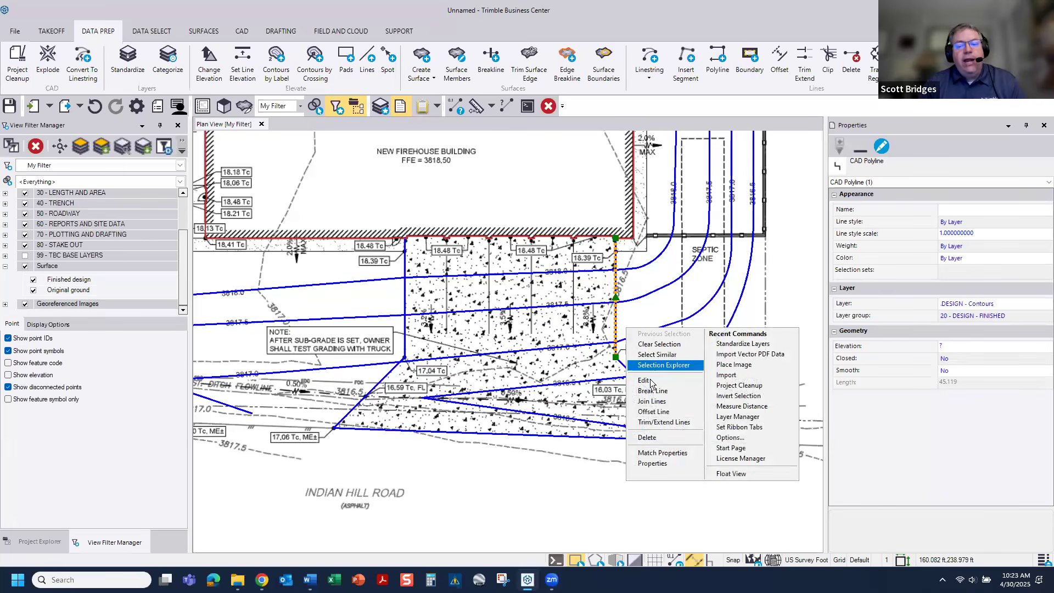
pyautogui.click(651, 400)
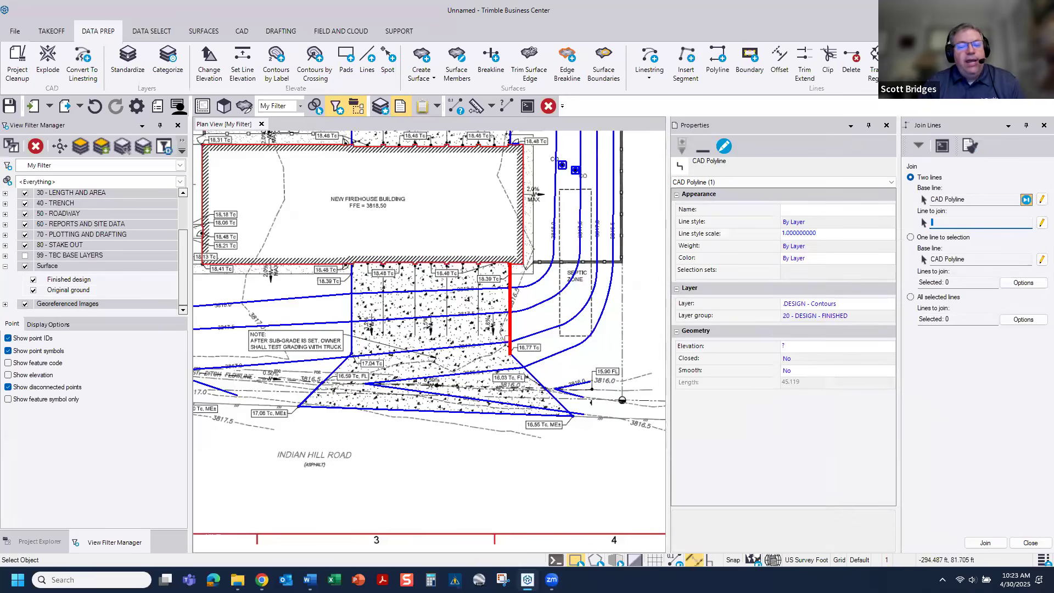
pyautogui.scroll(2, 512, 330)
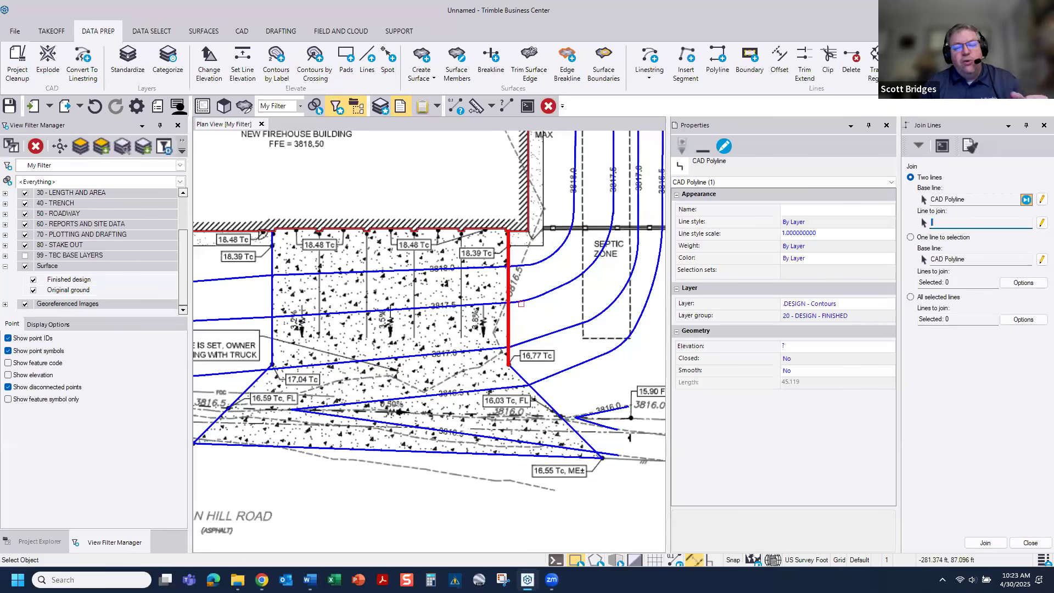
pyautogui.scroll(2, 515, 335)
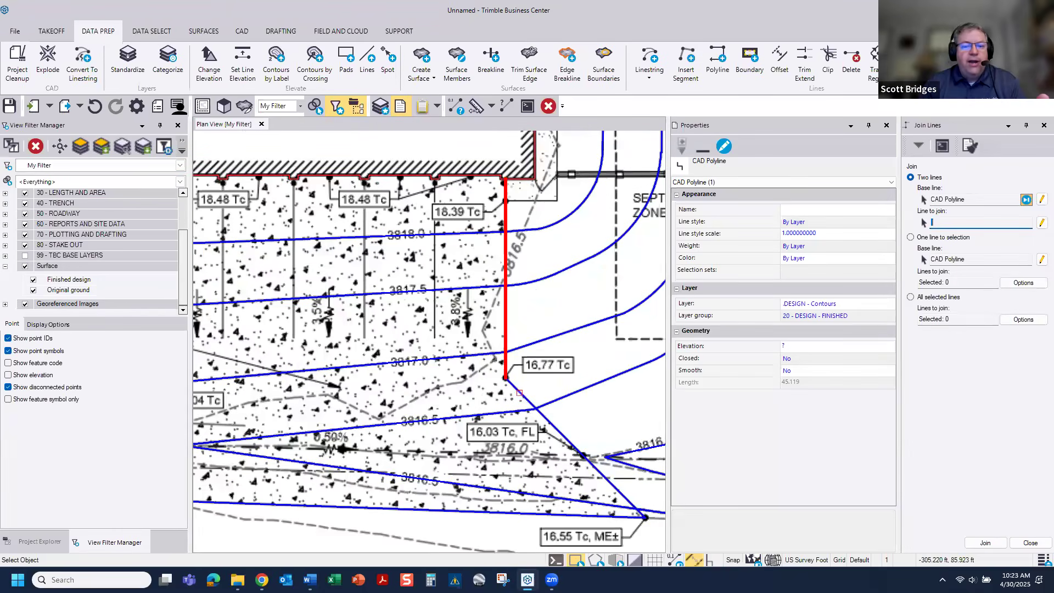
pyautogui.click(519, 393)
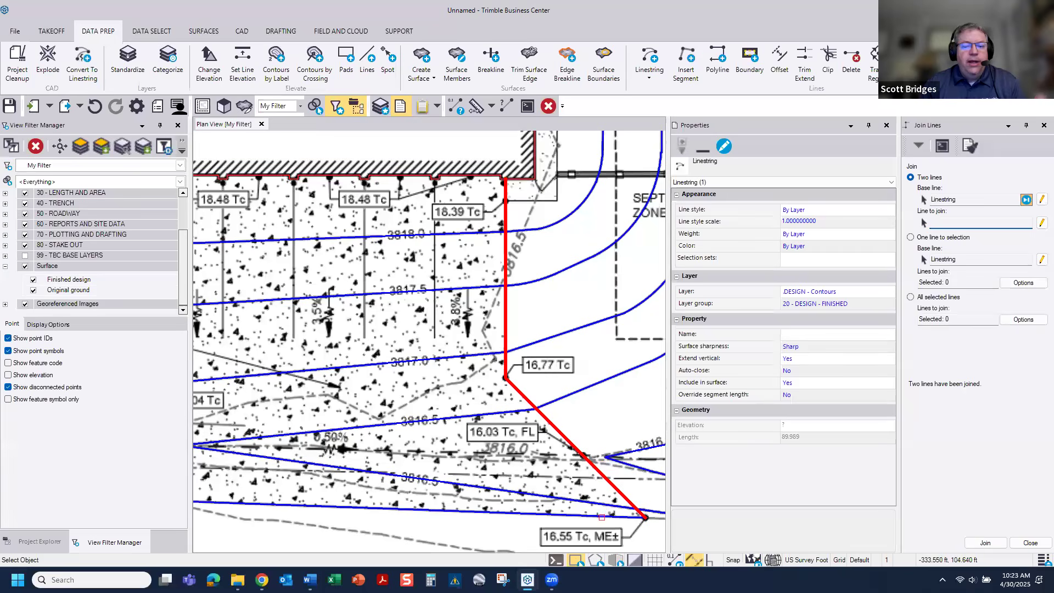
# Step: Join the apron's road-side edge, southwest diagonal and west edge to the same line, and finish the Join Lines command
pyautogui.scroll(-3, 518, 486)
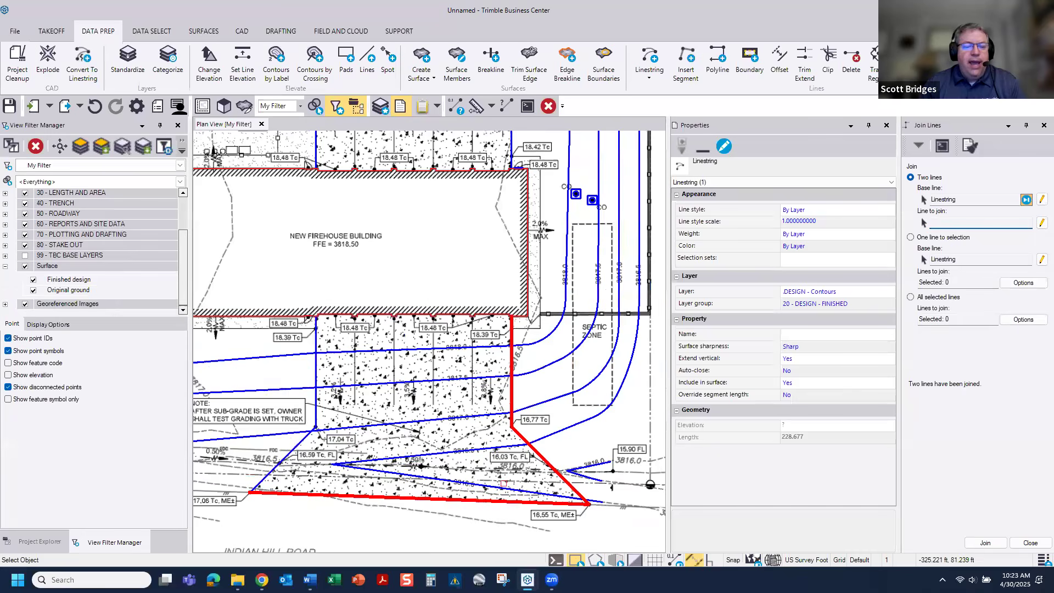
pyautogui.click(258, 482)
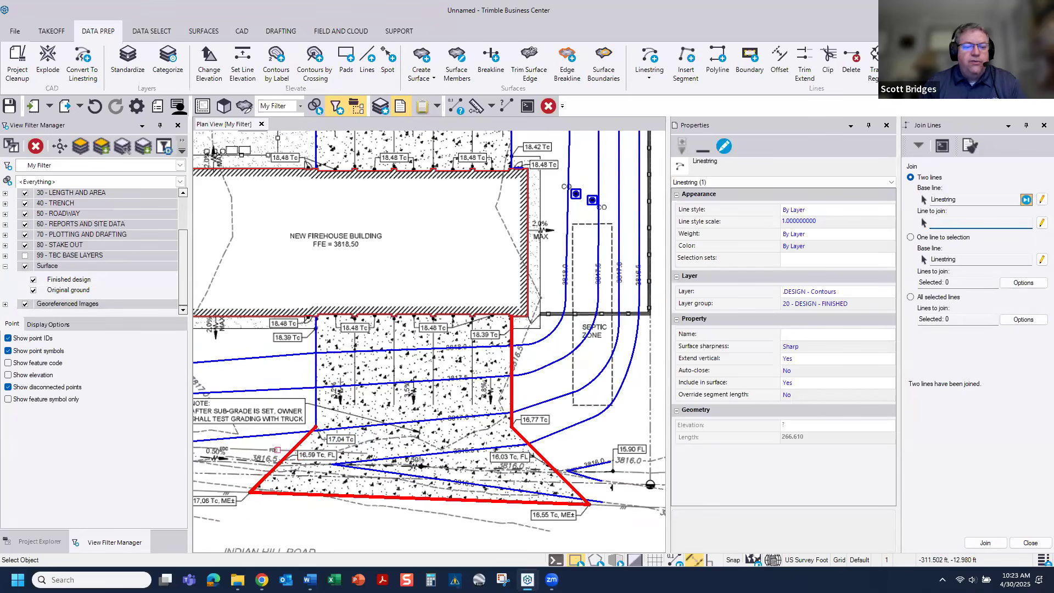
pyautogui.click(314, 417)
pyautogui.scroll(1, 429, 476)
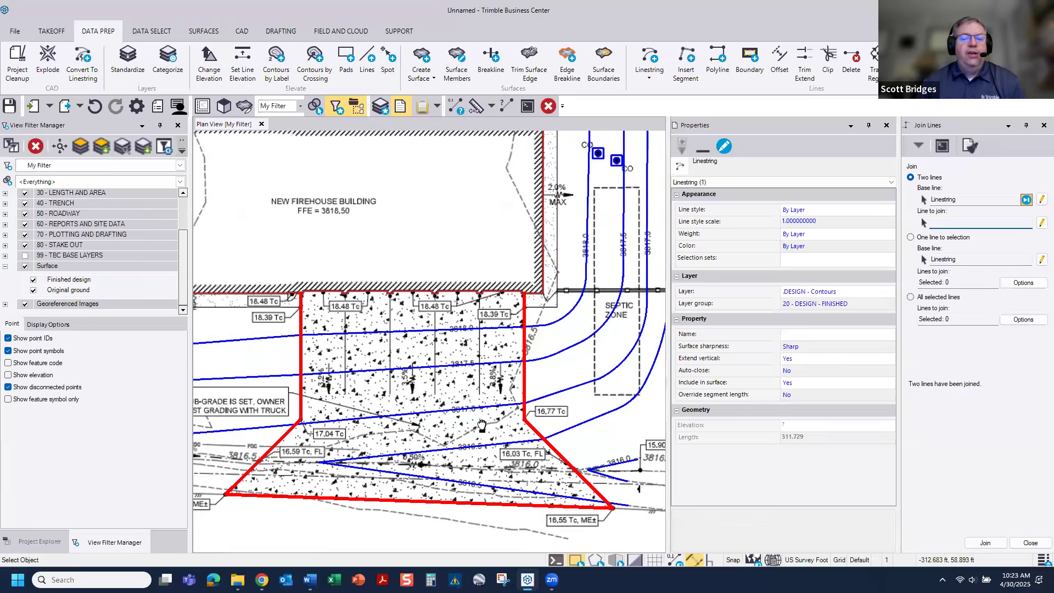
pyautogui.moveTo(482, 426); pyautogui.dragTo(517, 385, button='middle')
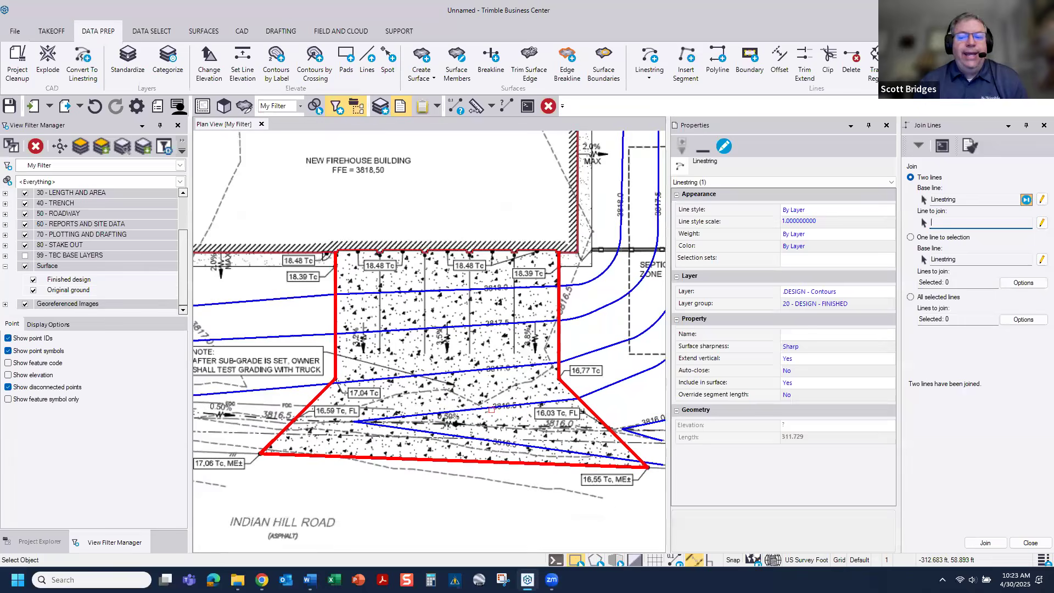
pyautogui.click(1044, 125)
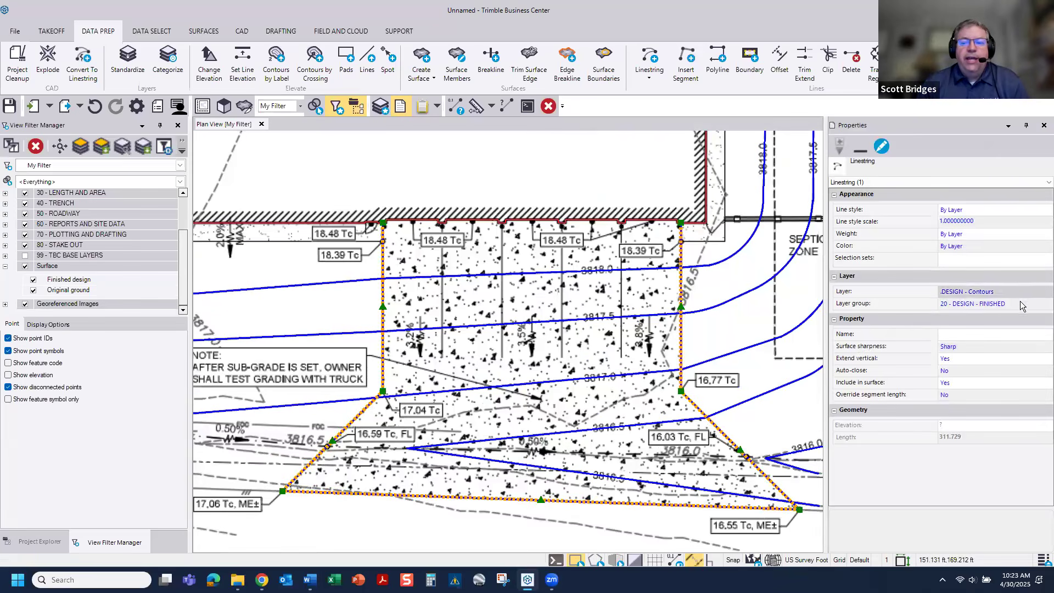
# Step: Change the layer of the joined apron outline to DESIGN - Curb and close its properties
pyautogui.click(1017, 291)
pyautogui.click(1046, 292)
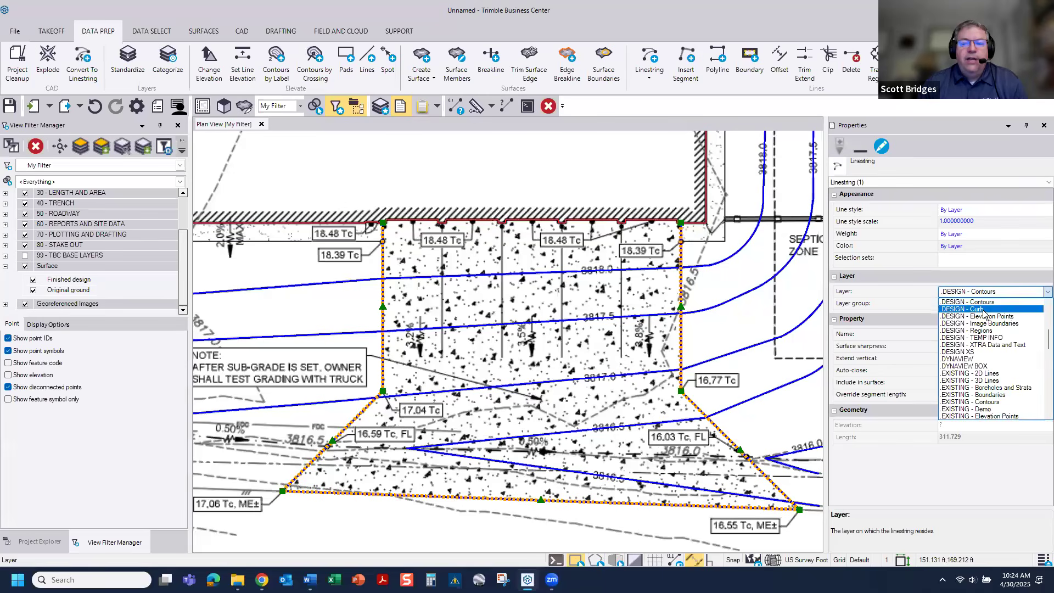
pyautogui.click(983, 313)
pyautogui.click(1044, 125)
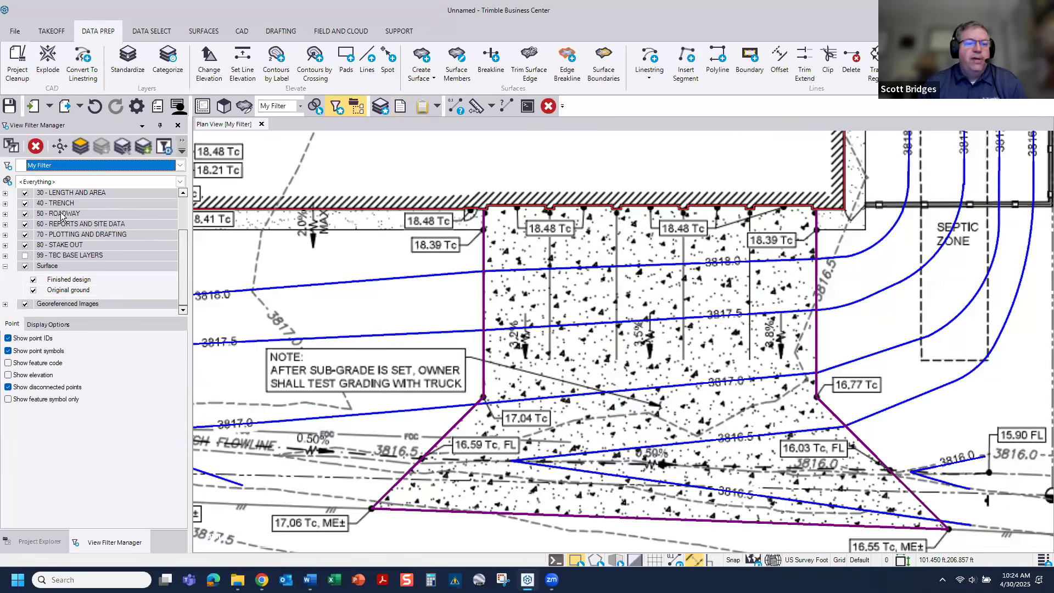
# Step: Within the 20 - DESIGN - FINISHED group, hide every layer except DESIGN - Curb
pyautogui.scroll(1, 55, 227)
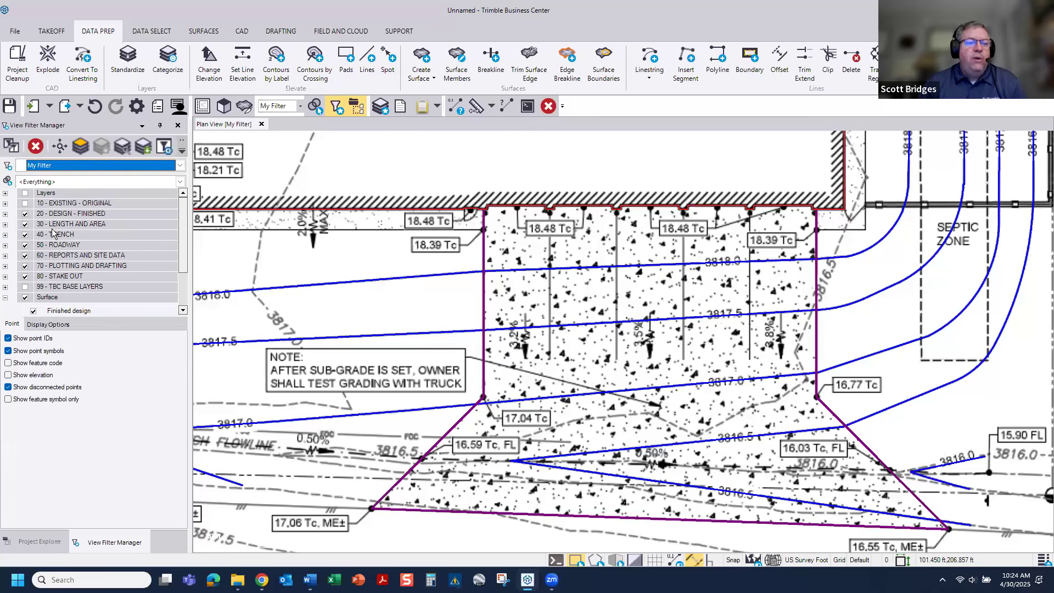
pyautogui.click(5, 214)
pyautogui.click(5, 214)
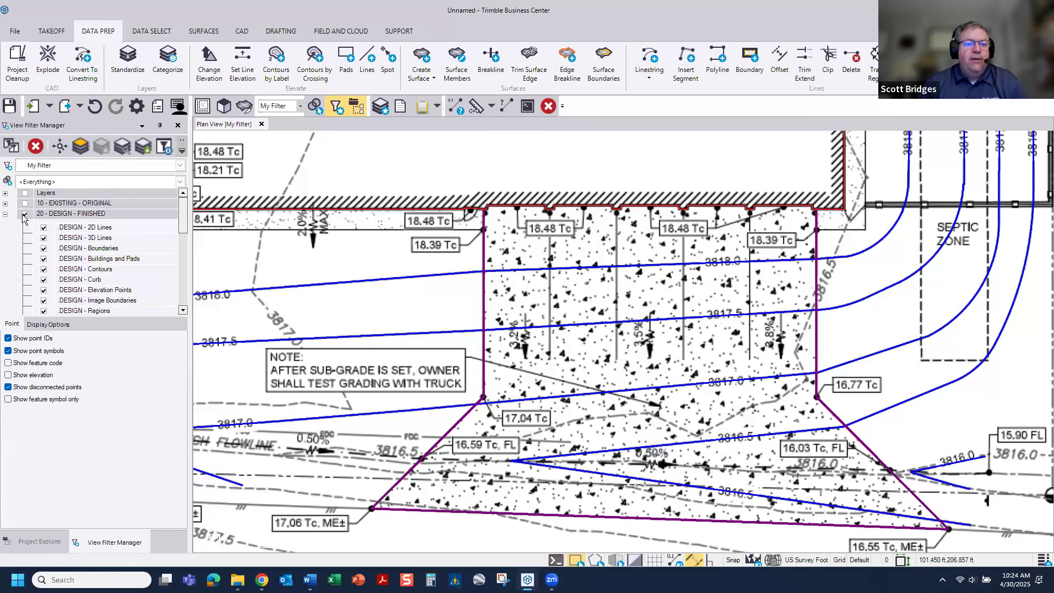
pyautogui.click(25, 213)
pyautogui.click(44, 281)
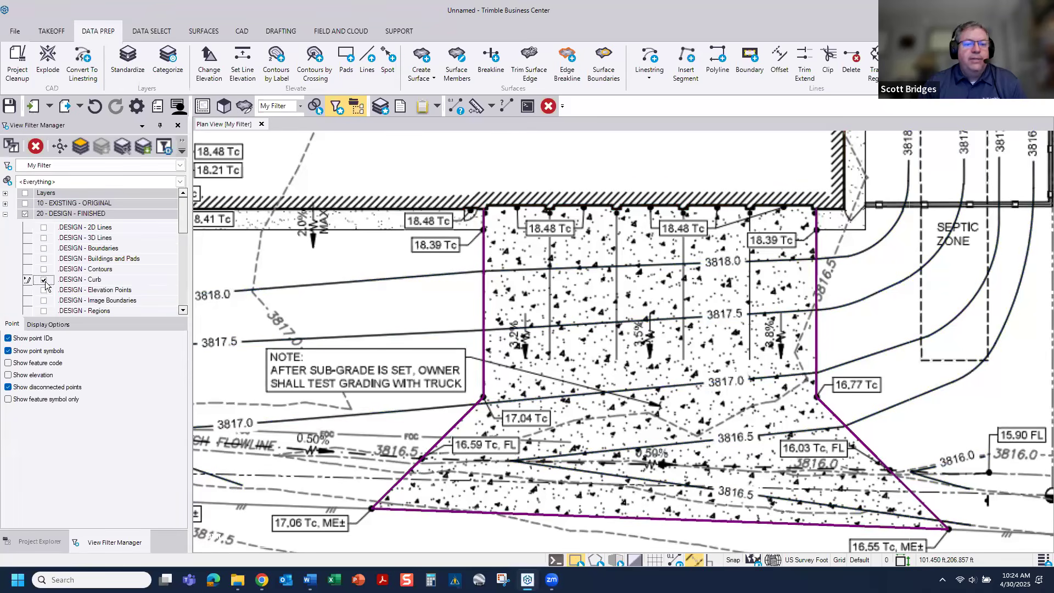
pyautogui.moveTo(558, 363); pyautogui.dragTo(490, 315, button='middle')
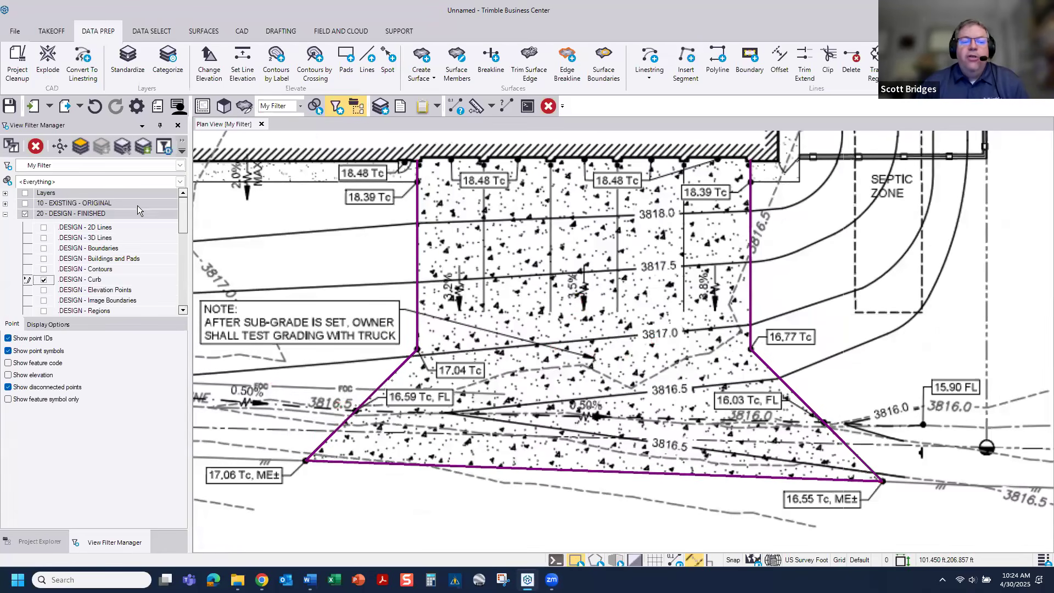
pyautogui.click(5, 216)
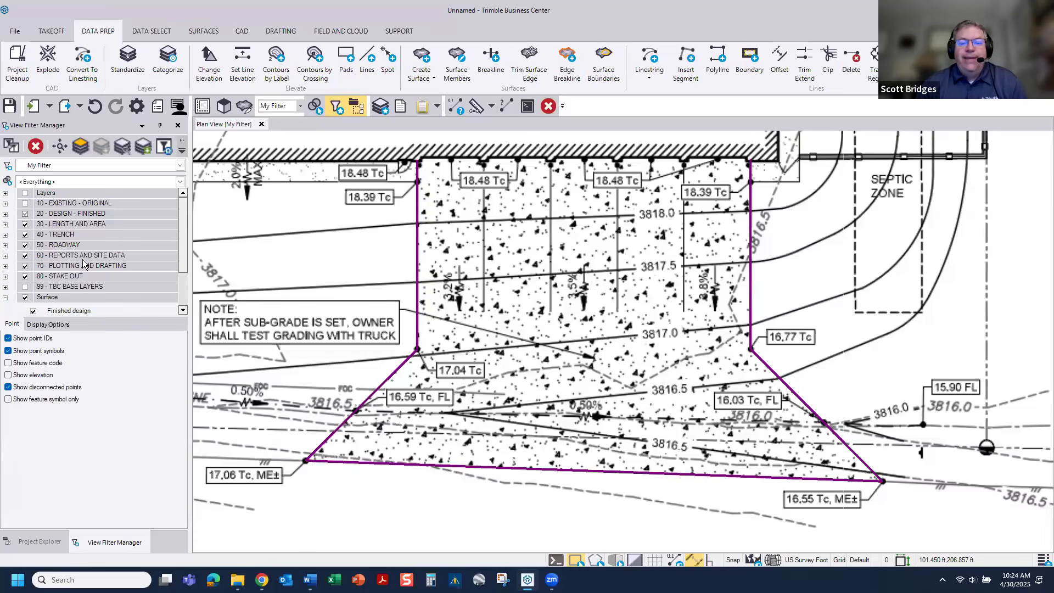
# Step: Select the joined apron outline and examine it up close against the plan image
pyautogui.moveTo(794, 313); pyautogui.dragTo(698, 391)
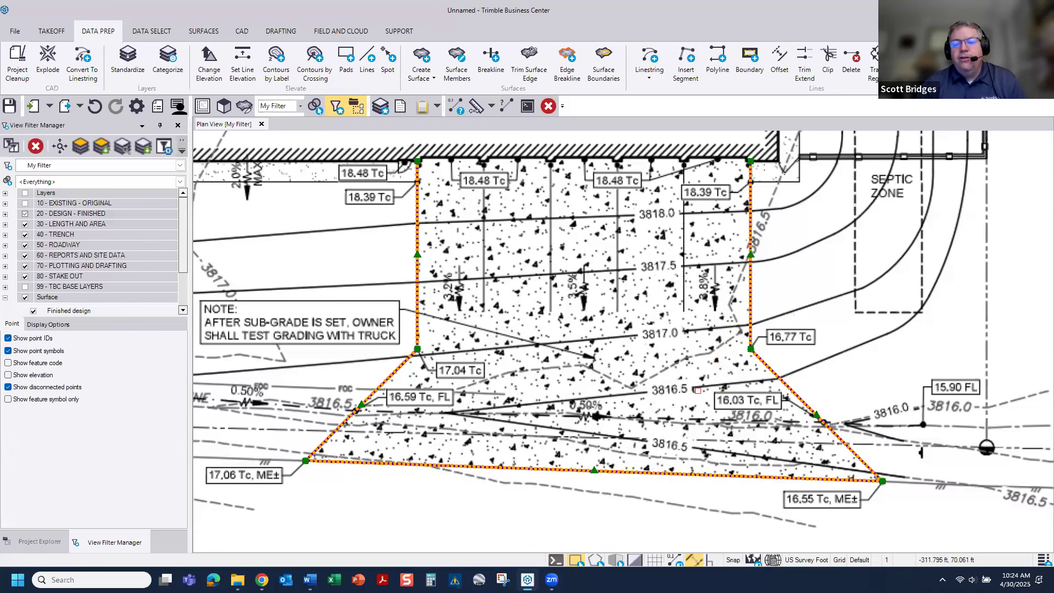
pyautogui.scroll(1, 559, 395)
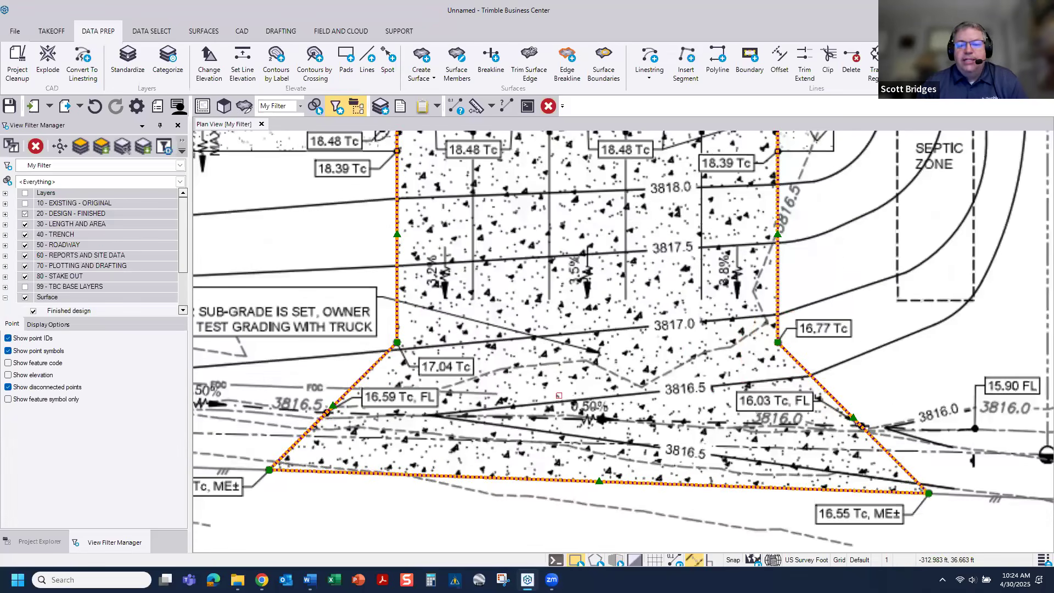
pyautogui.scroll(1, 559, 395)
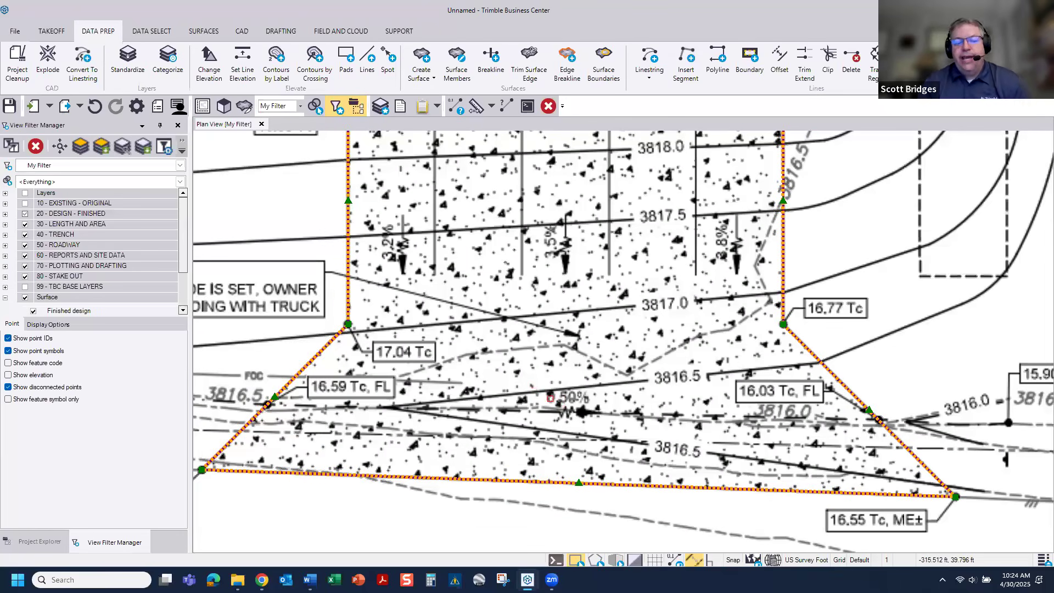
# Step: Set the display style of the imported FIREHOUSE.pdf image to Dimmed and close its properties
pyautogui.click(23, 543)
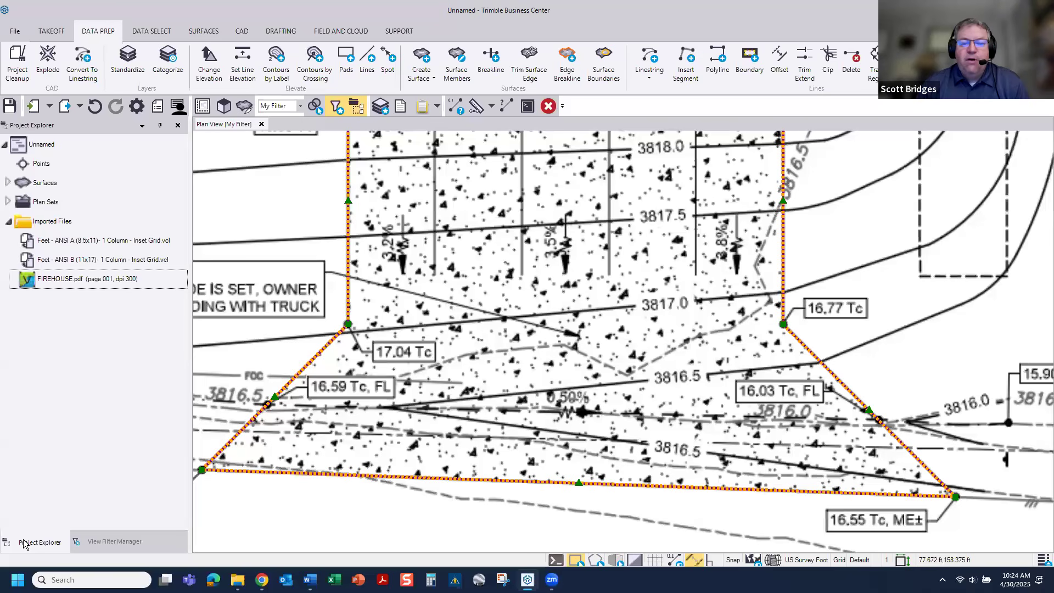
pyautogui.rightClick(52, 283)
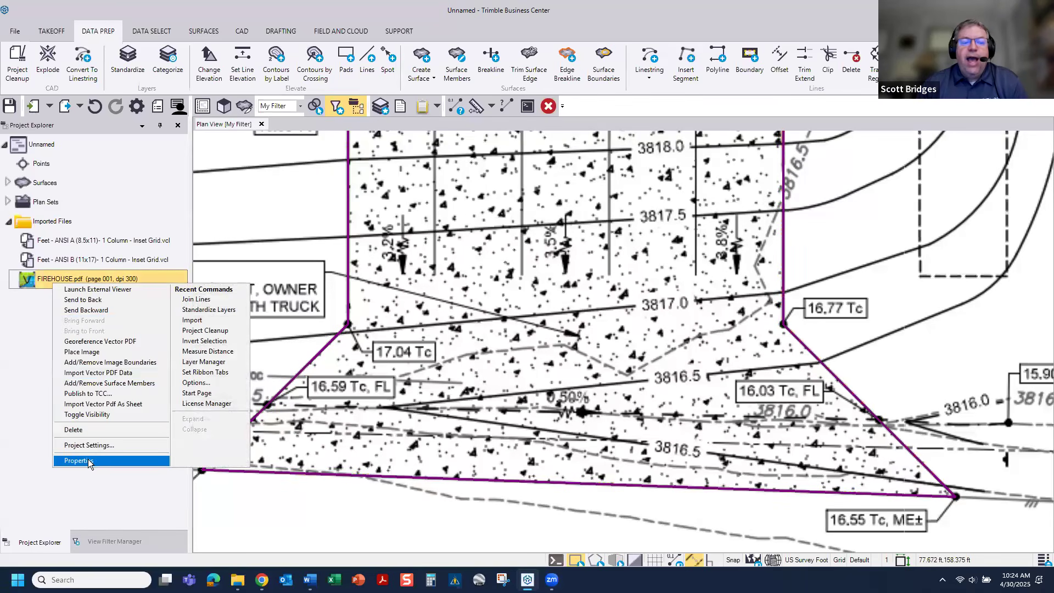
pyautogui.click(87, 458)
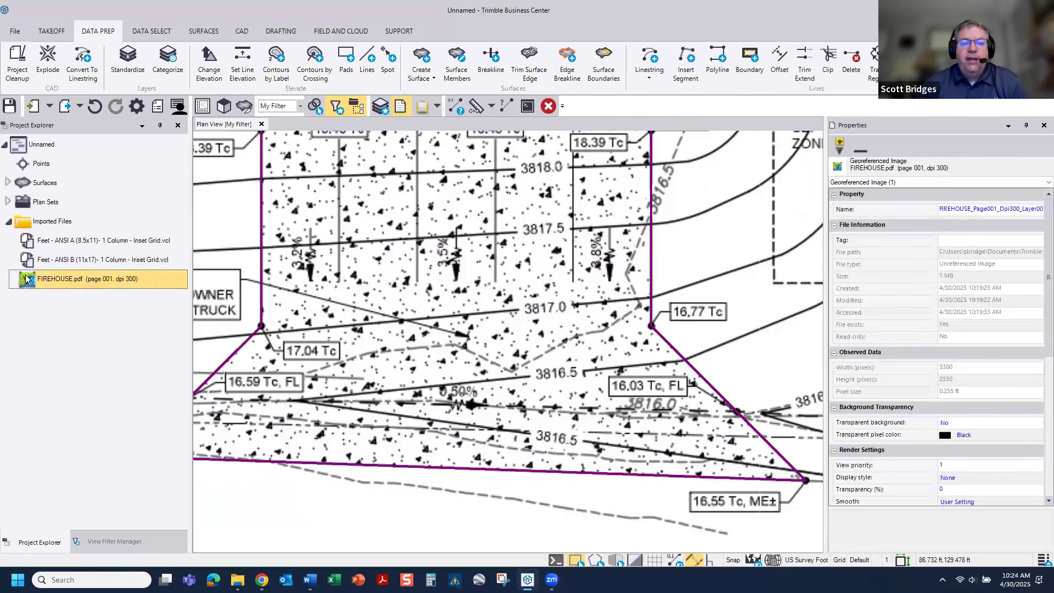
pyautogui.scroll(-4, 996, 344)
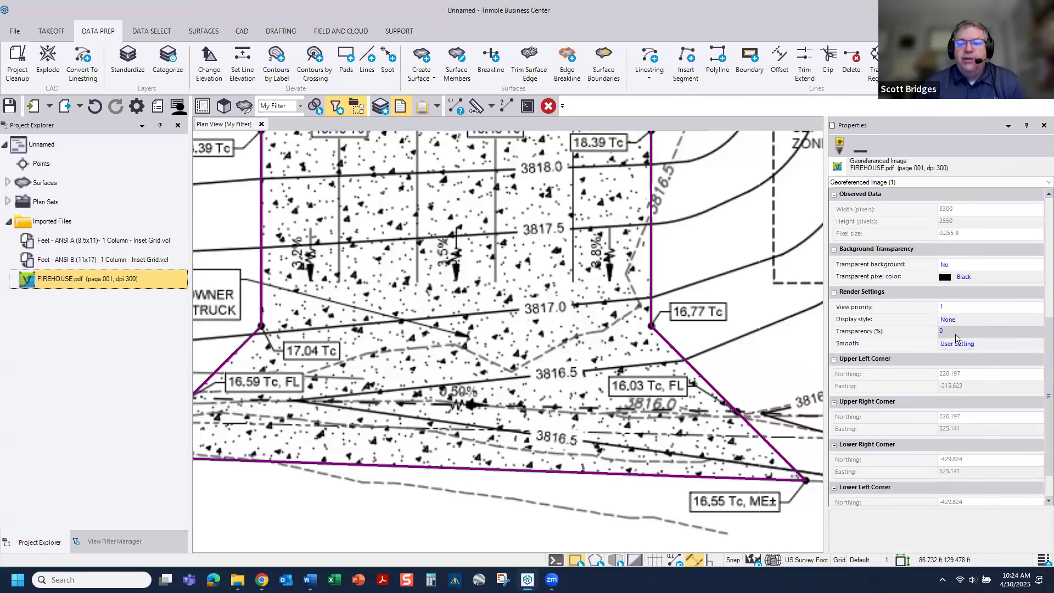
pyautogui.click(966, 323)
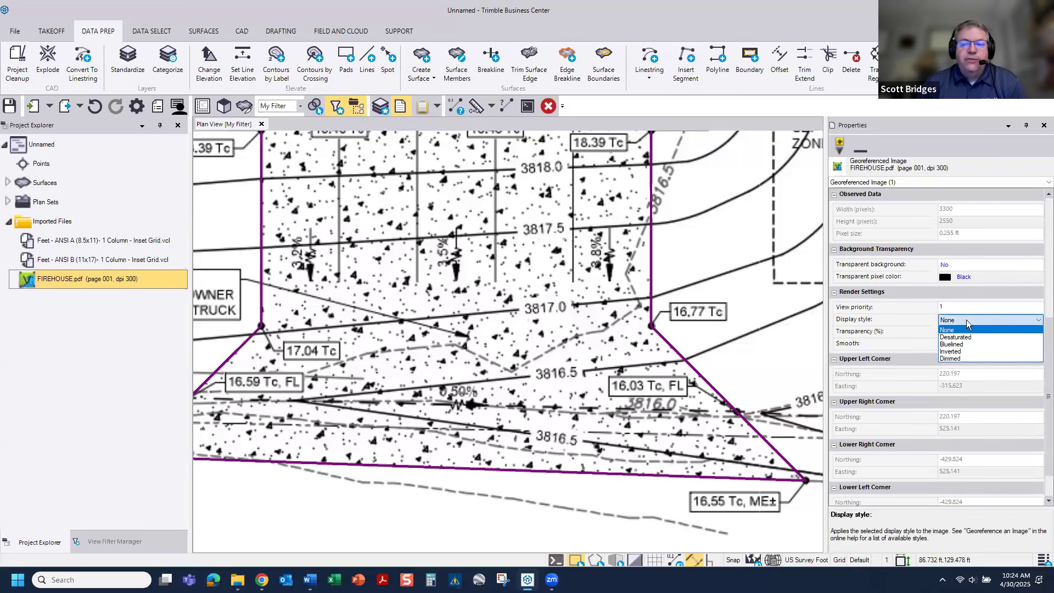
pyautogui.click(962, 358)
pyautogui.click(1043, 125)
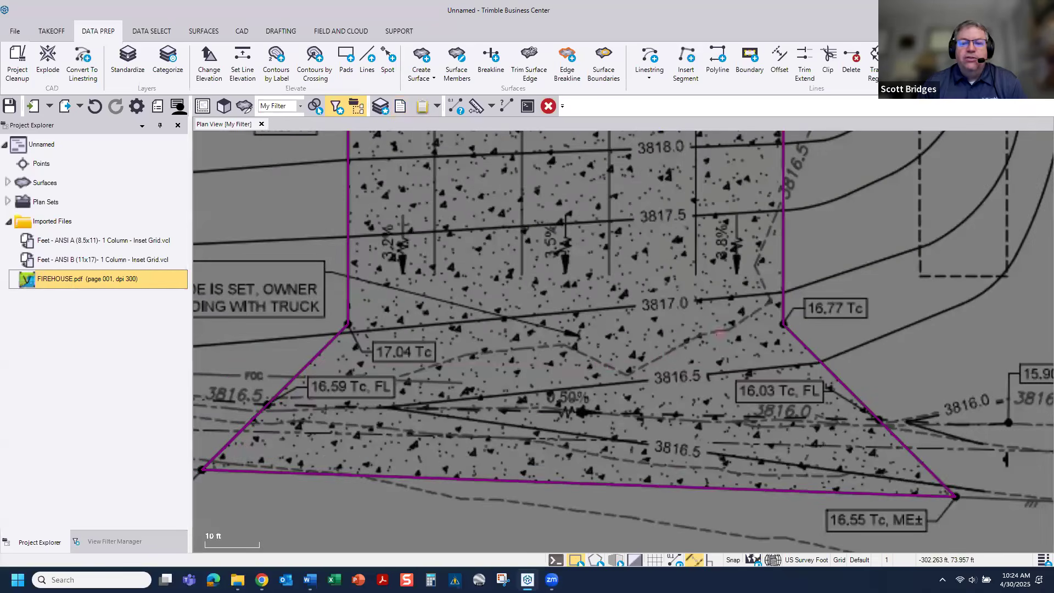
# Step: Try showing zero-elevation linework in the red alternate color in My Filter, and restore the Normal display
pyautogui.scroll(-3, 600, 365)
pyautogui.scroll(2, 615, 362)
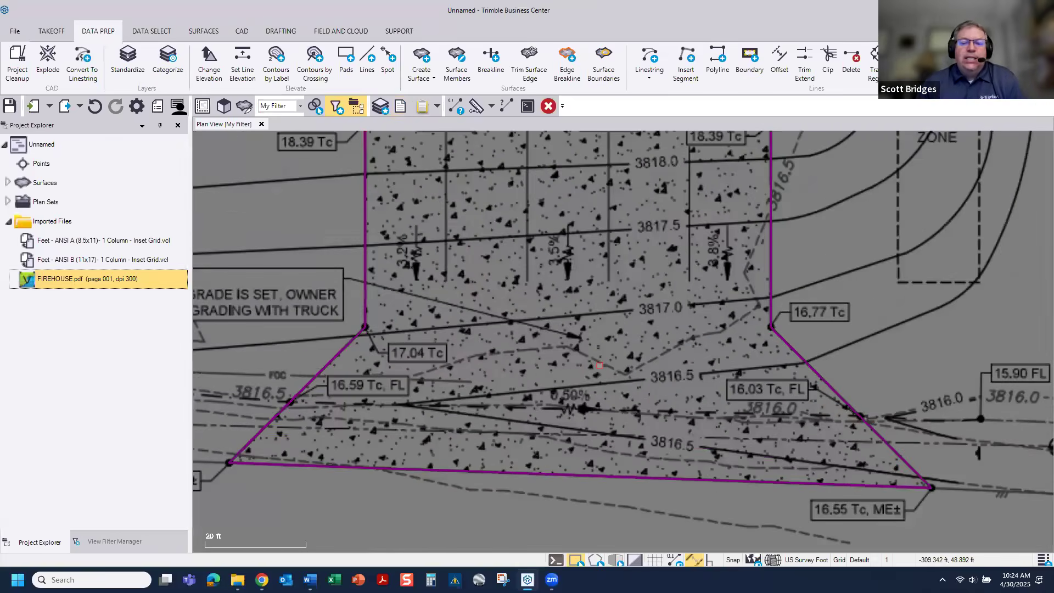
pyautogui.moveTo(652, 363); pyautogui.dragTo(648, 396, button='middle')
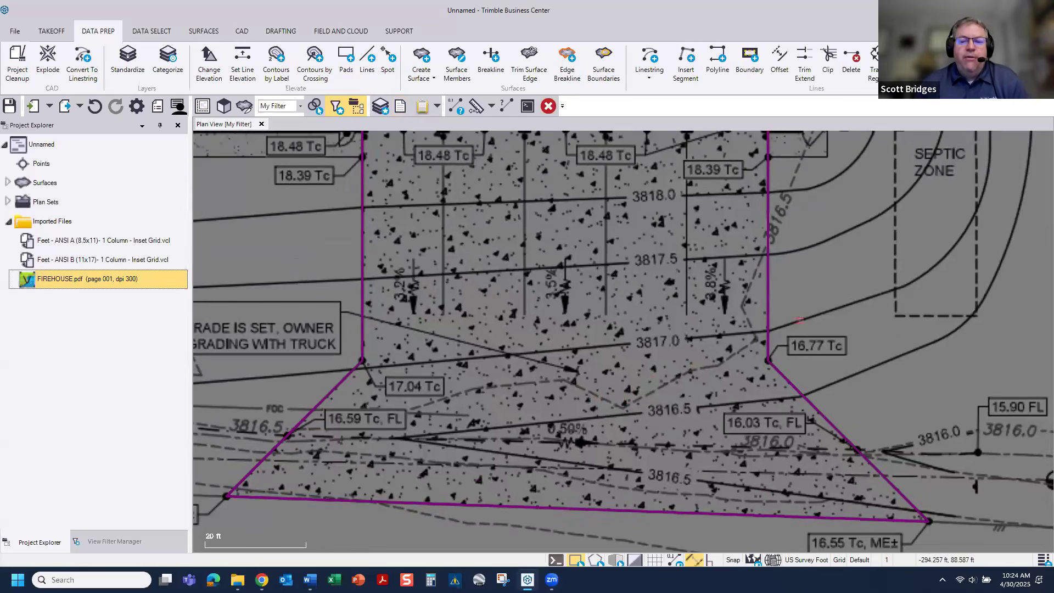
pyautogui.click(810, 299)
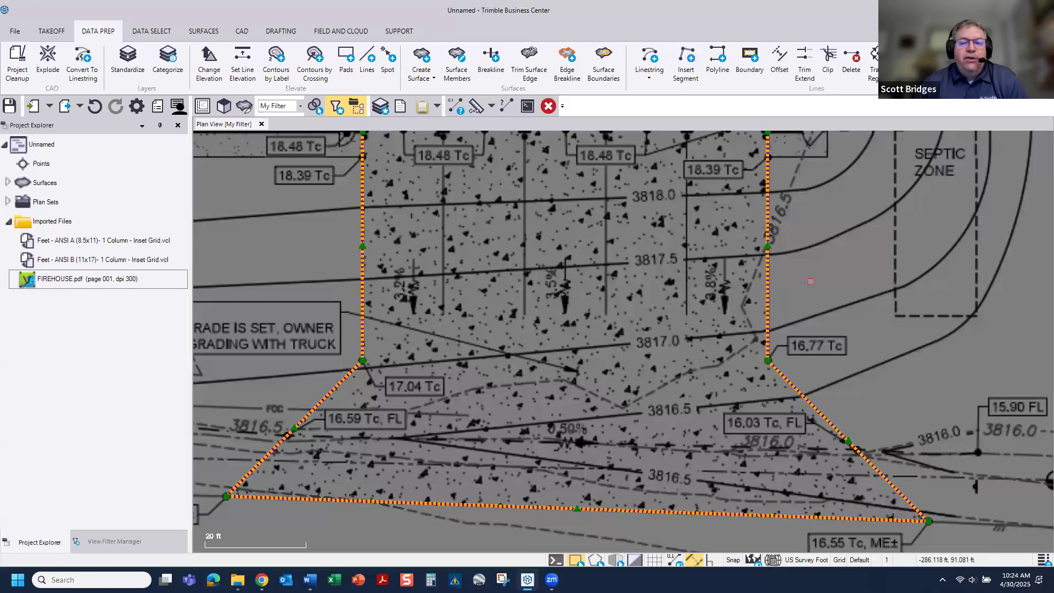
pyautogui.click(768, 282)
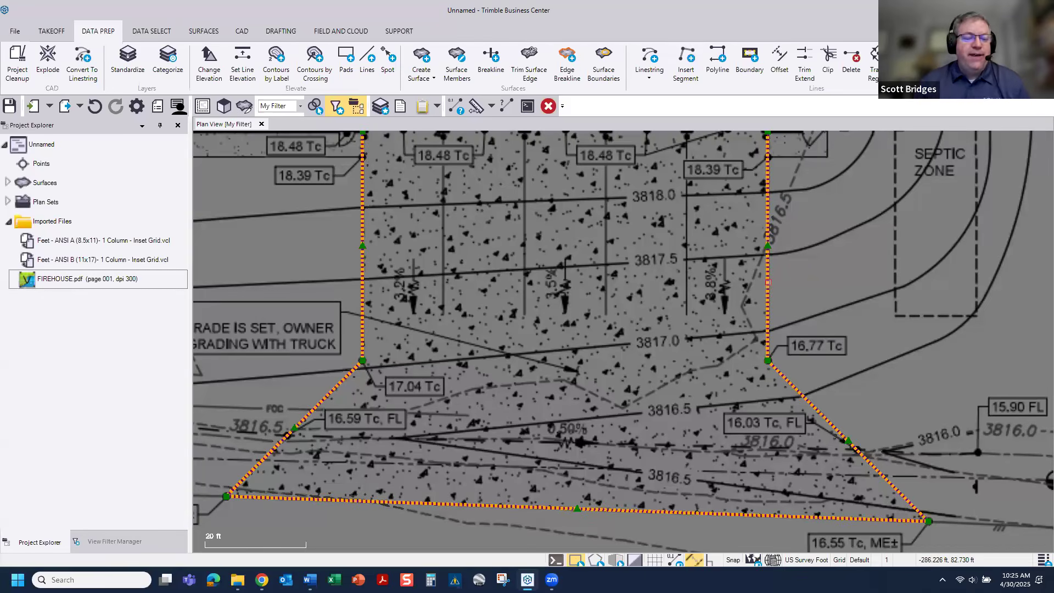
pyautogui.click(114, 541)
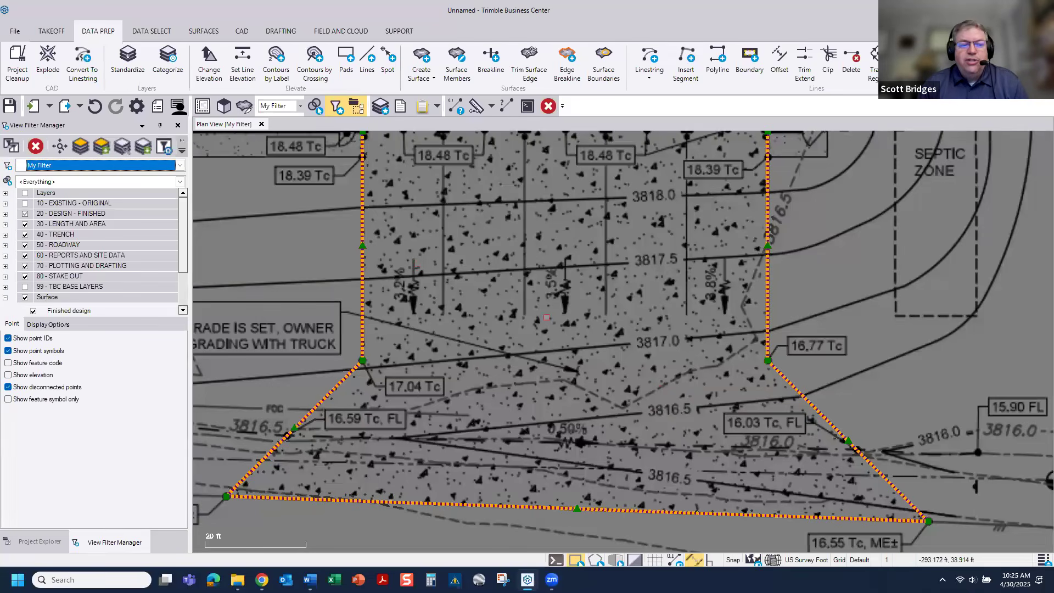
pyautogui.click(67, 325)
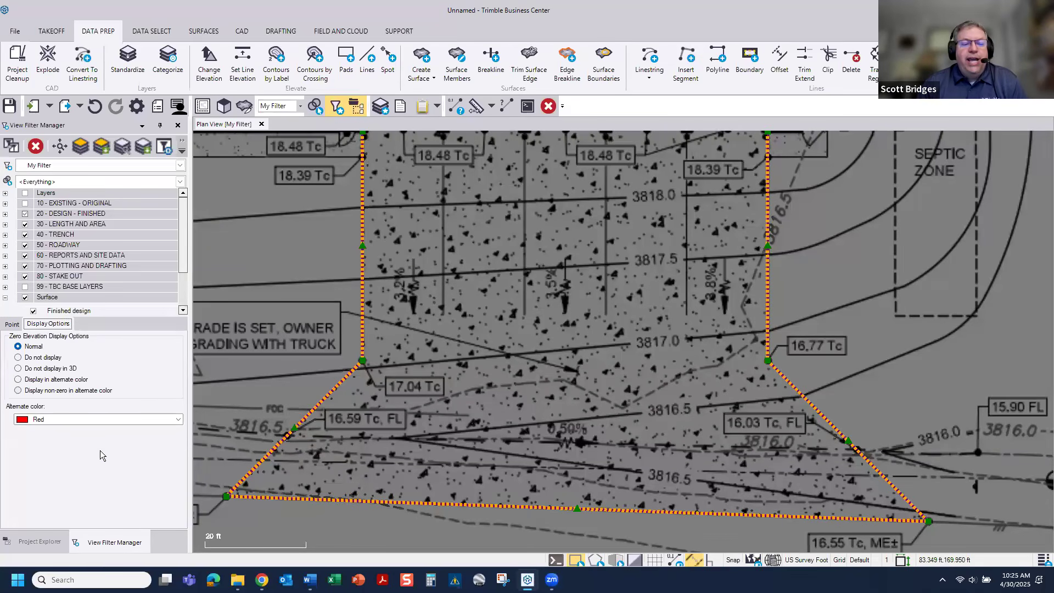
pyautogui.click(315, 267)
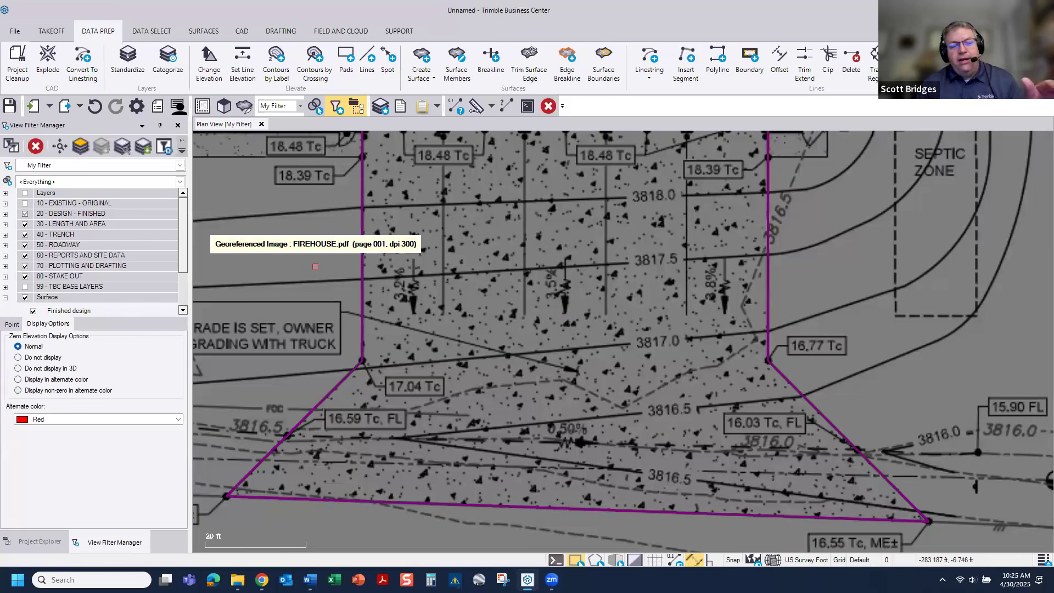
pyautogui.click(59, 380)
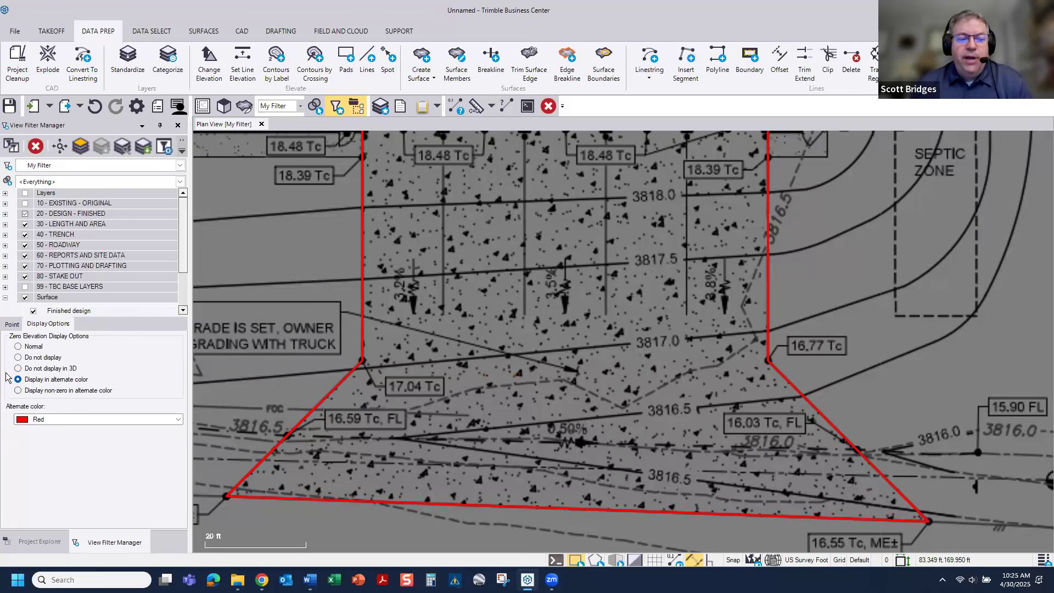
pyautogui.click(18, 347)
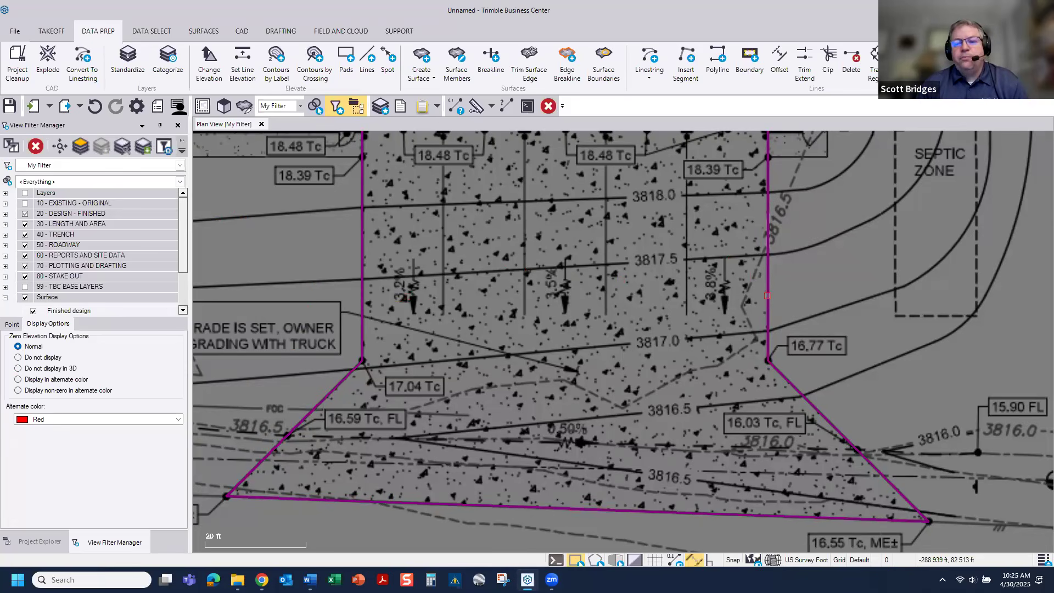
pyautogui.click(767, 295)
pyautogui.rightClick(767, 296)
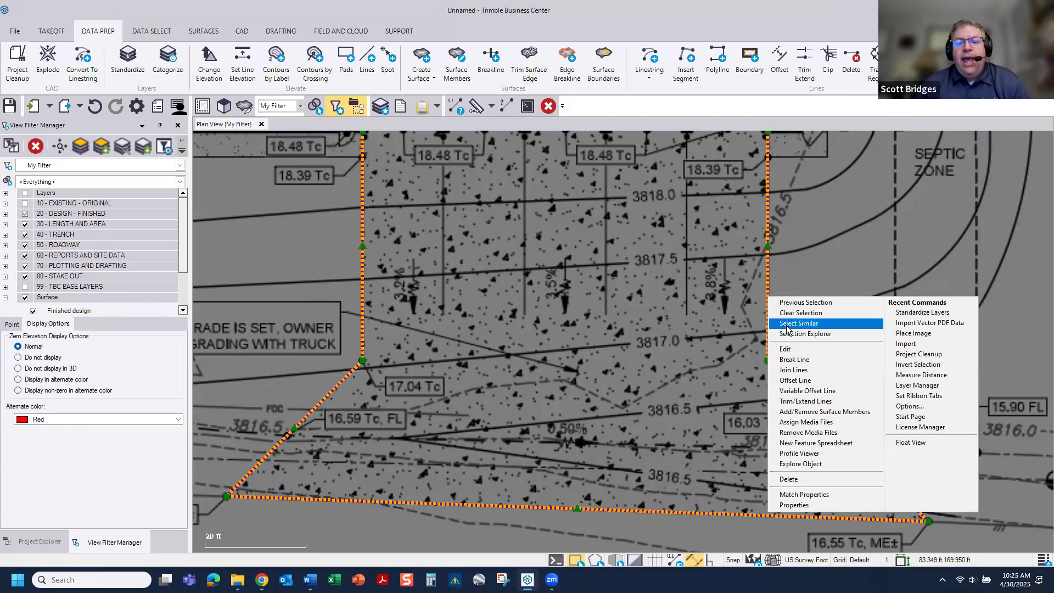
pyautogui.click(794, 349)
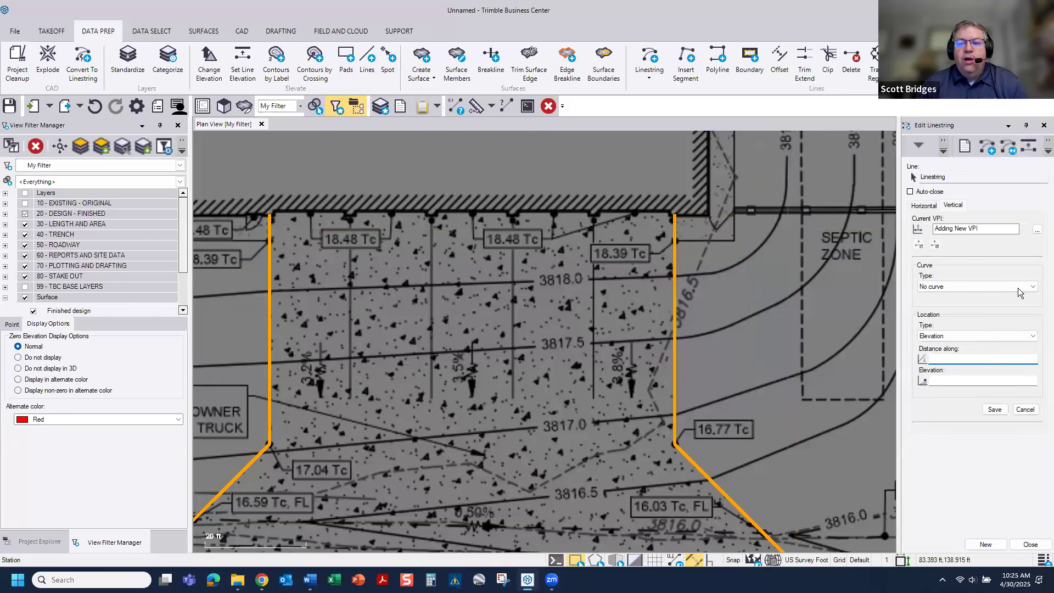
pyautogui.click(1030, 544)
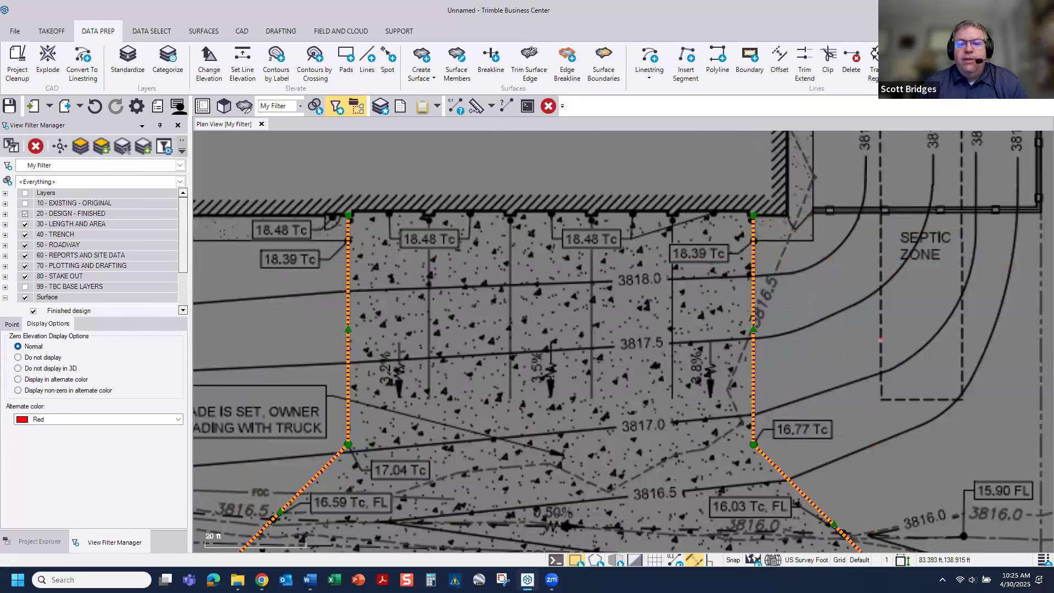
# Step: Open the apron outline in Edit Linestring with the horizontal data of its start point
pyautogui.click(754, 313)
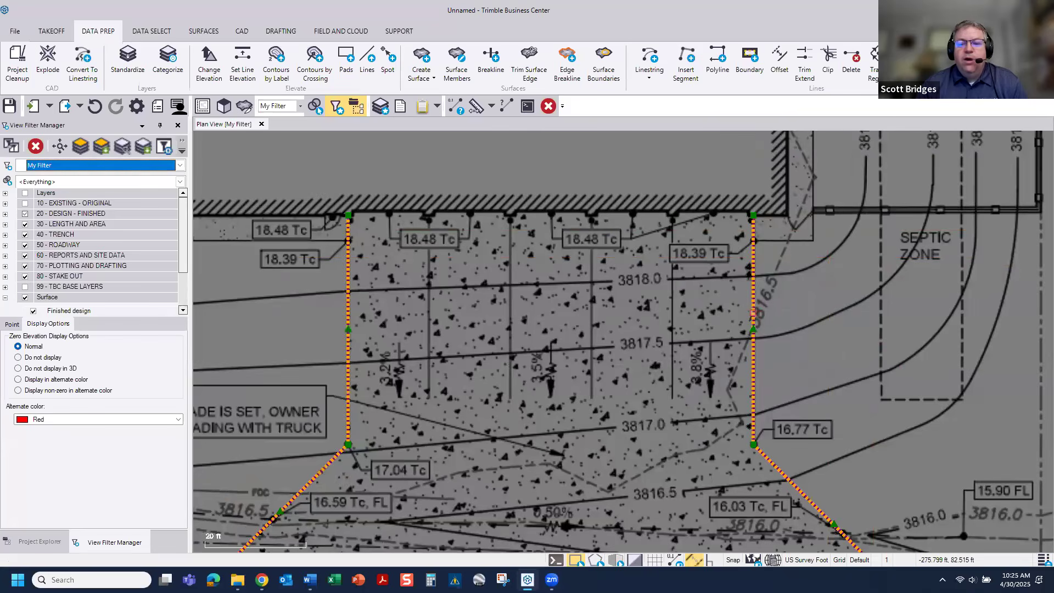
pyautogui.rightClick(754, 317)
pyautogui.click(775, 366)
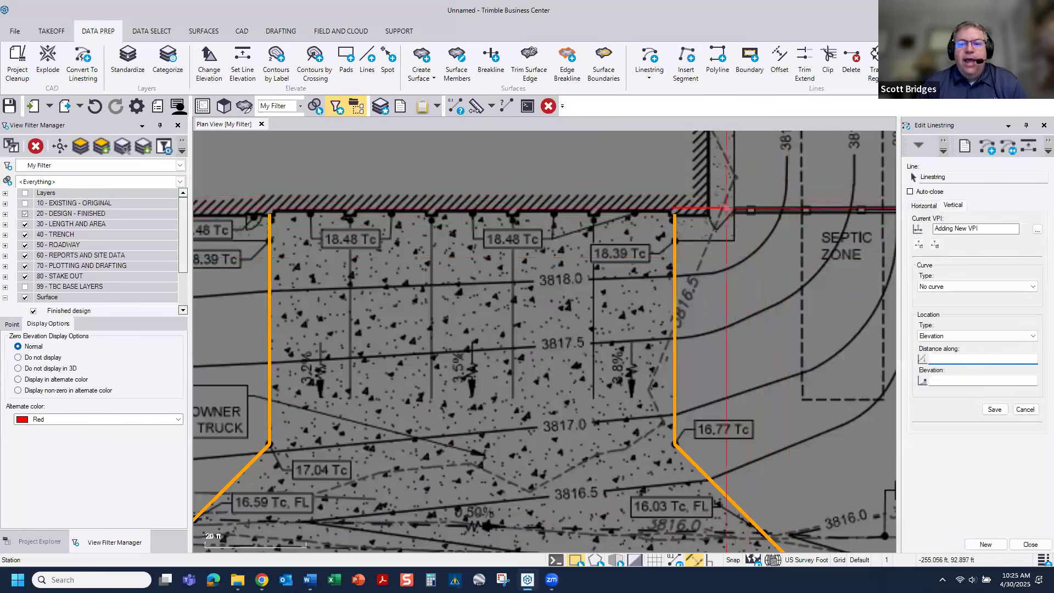
pyautogui.click(920, 207)
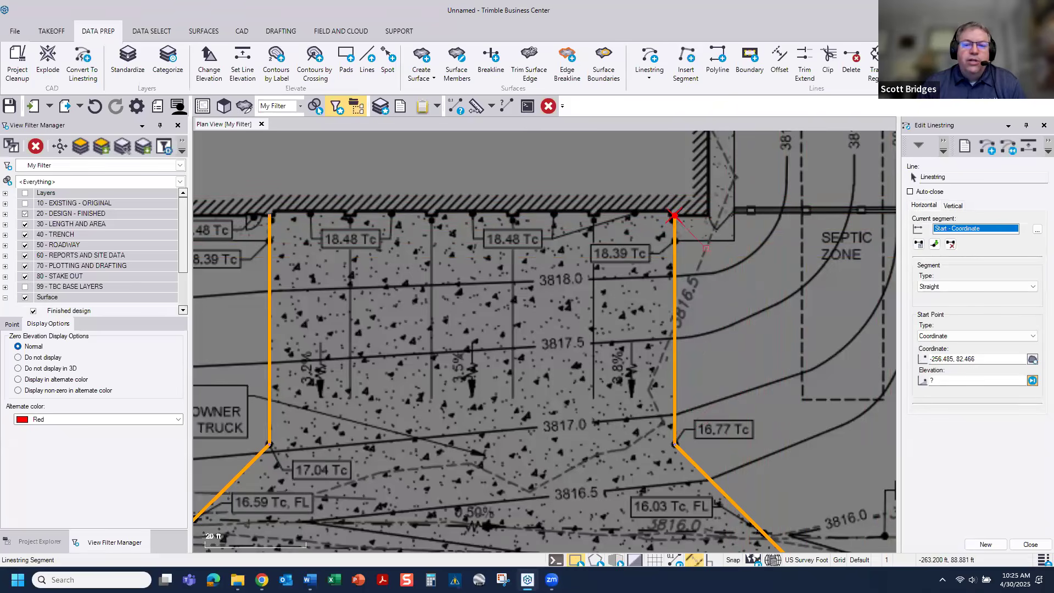
pyautogui.scroll(4, 694, 211)
pyautogui.scroll(-2, 686, 231)
pyautogui.scroll(-1, 680, 248)
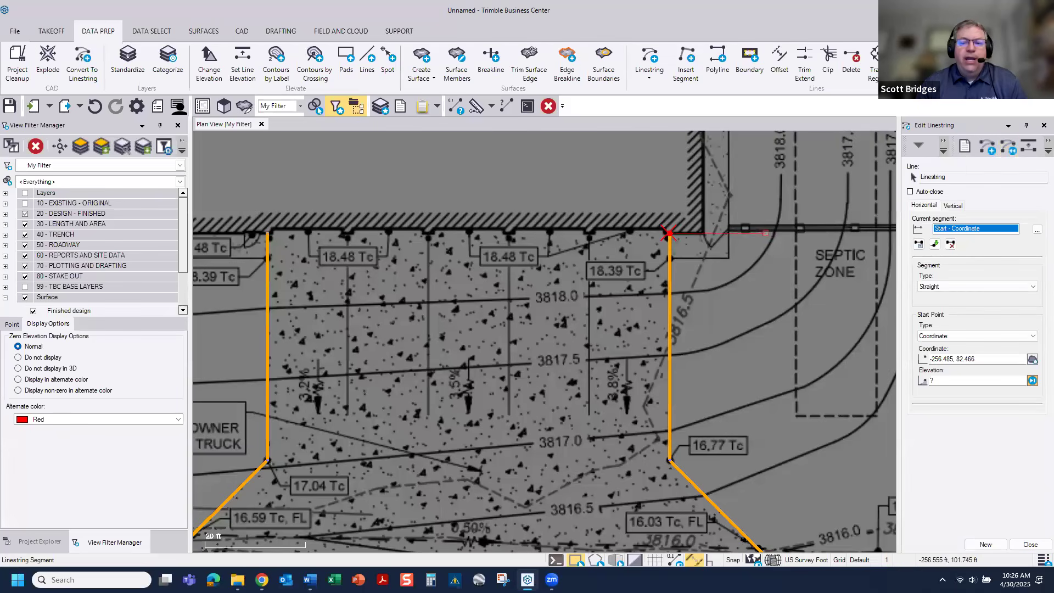
# Step: Set the elevation of the outline's start point at the building's southeast corner to 3818.48
pyautogui.click(669, 233)
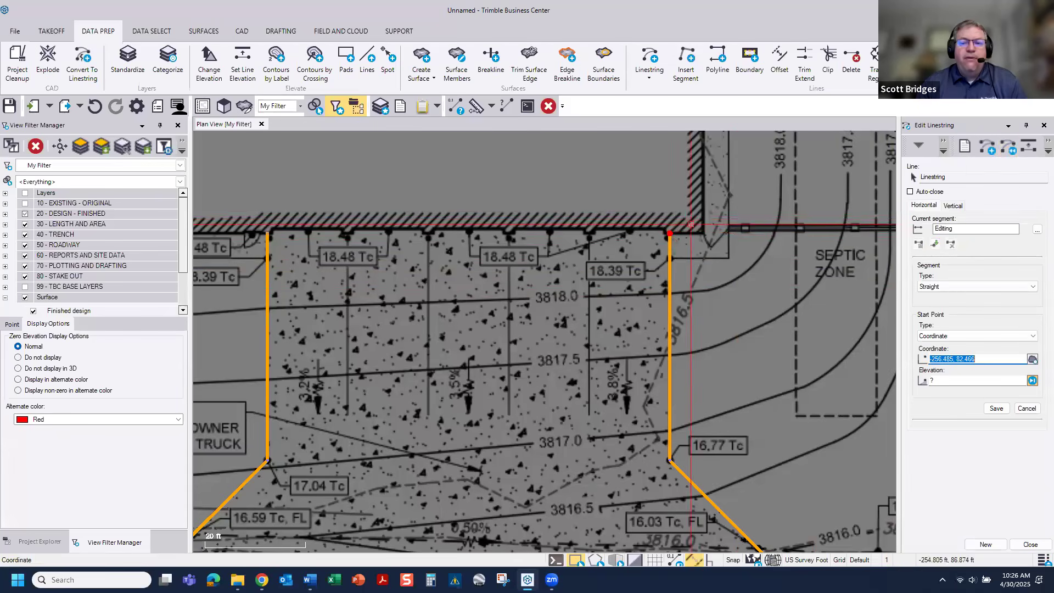
pyautogui.click(946, 380)
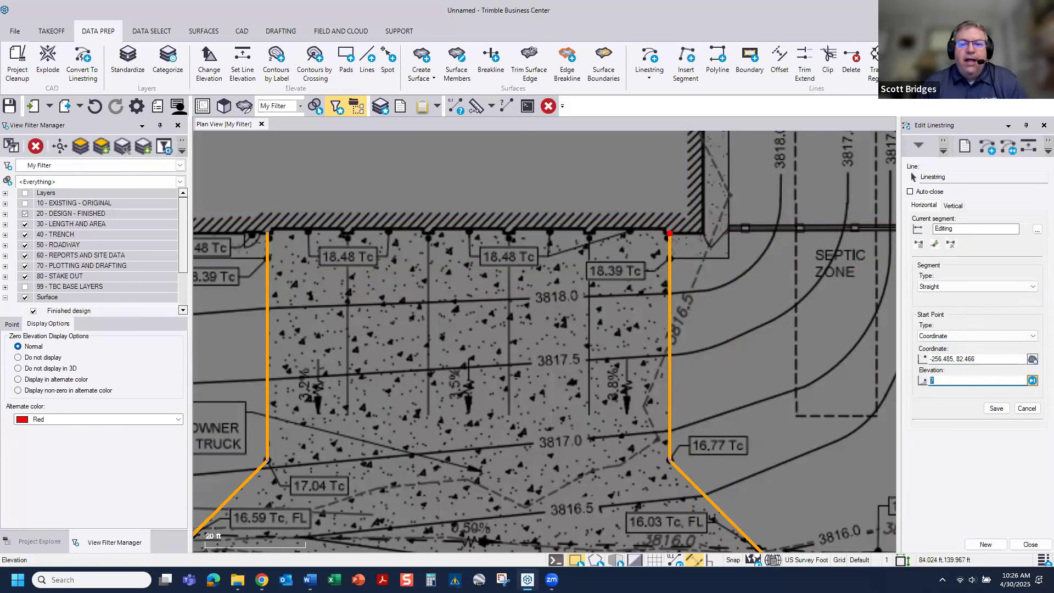
pyautogui.moveTo(761, 261); pyautogui.dragTo(725, 300, button='middle')
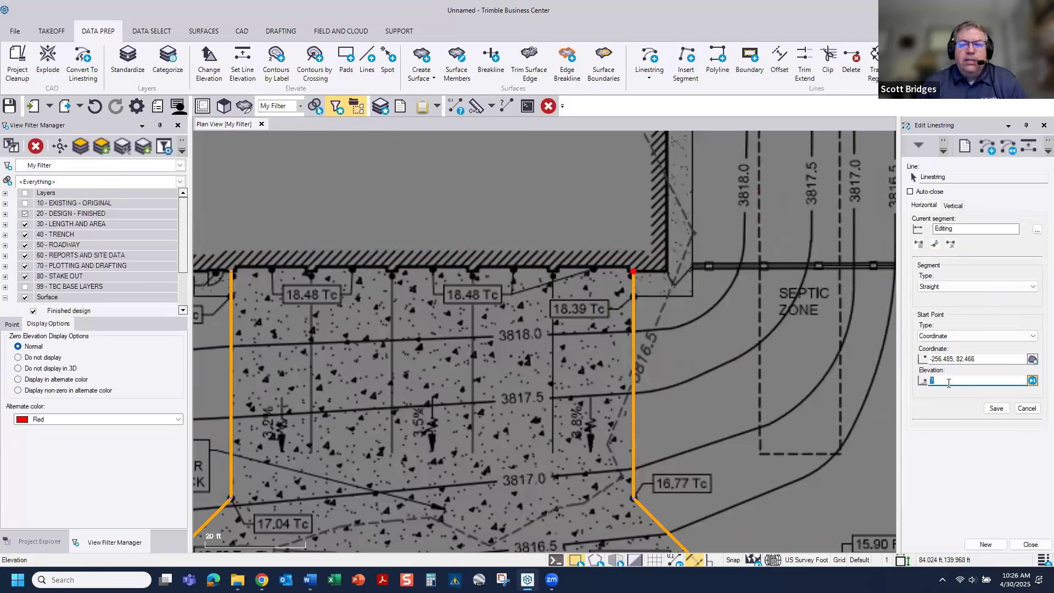
pyautogui.scroll(3, 639, 269)
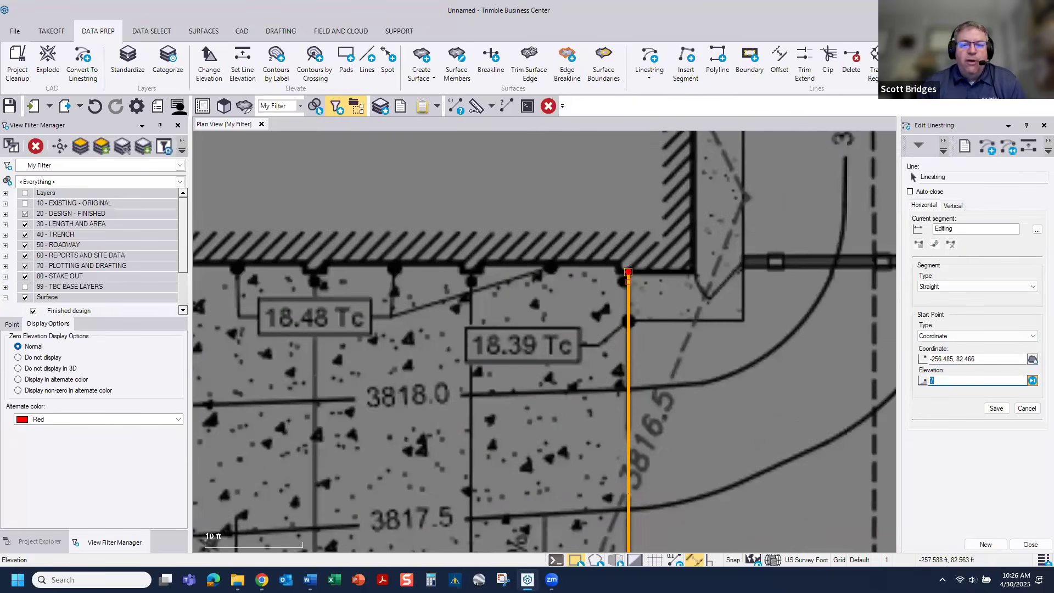
pyautogui.write('3')
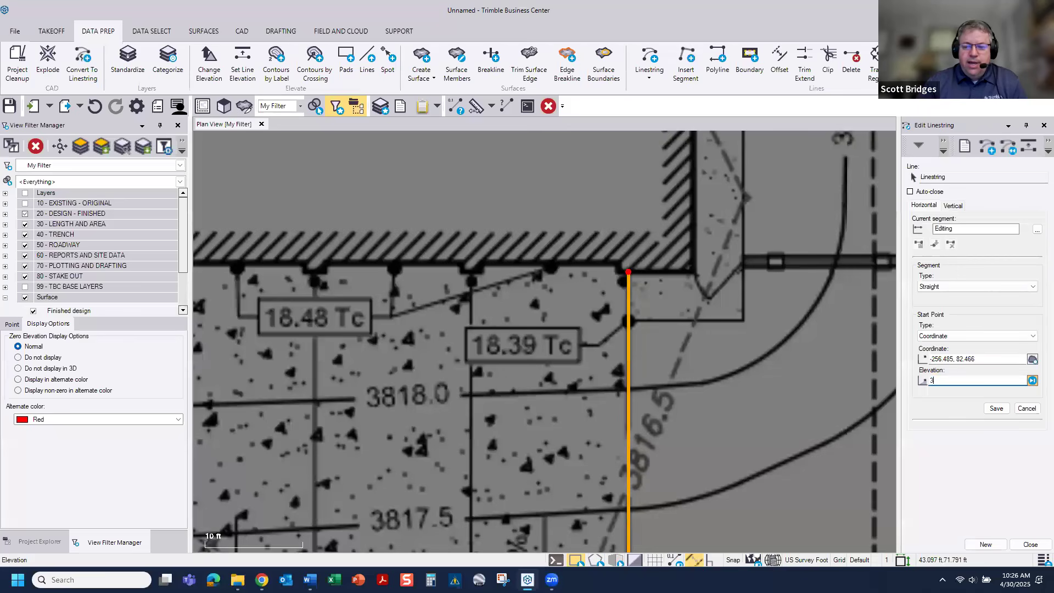
pyautogui.write('818.48')
pyautogui.press('Return')
# Step: Set the end point elevation of the outline's first straight segment, at the 16.77 Tc label, to 3816.77
pyautogui.scroll(5, 626, 277)
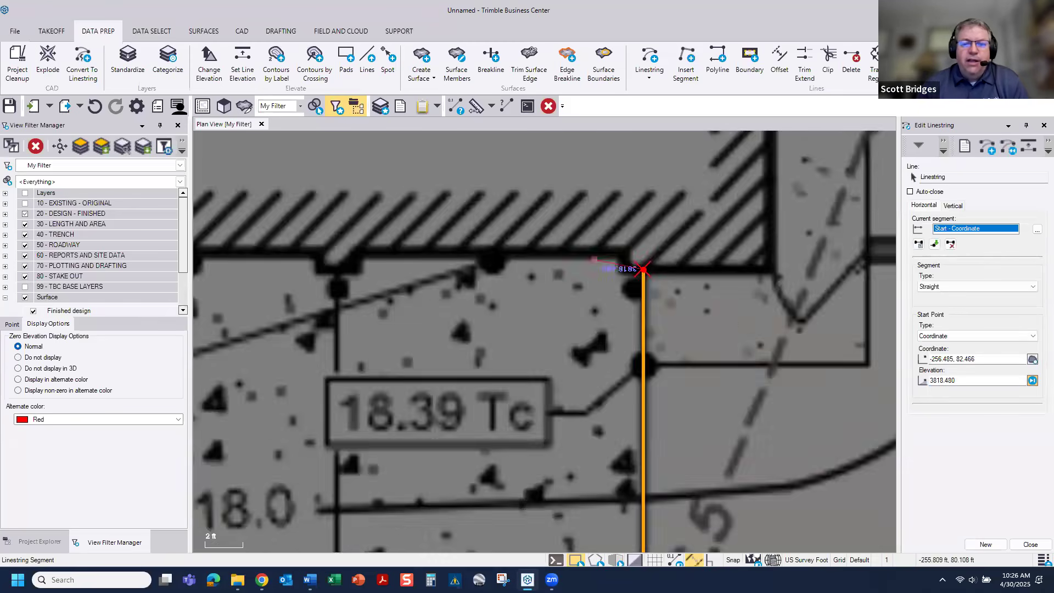
pyautogui.scroll(4, 680, 274)
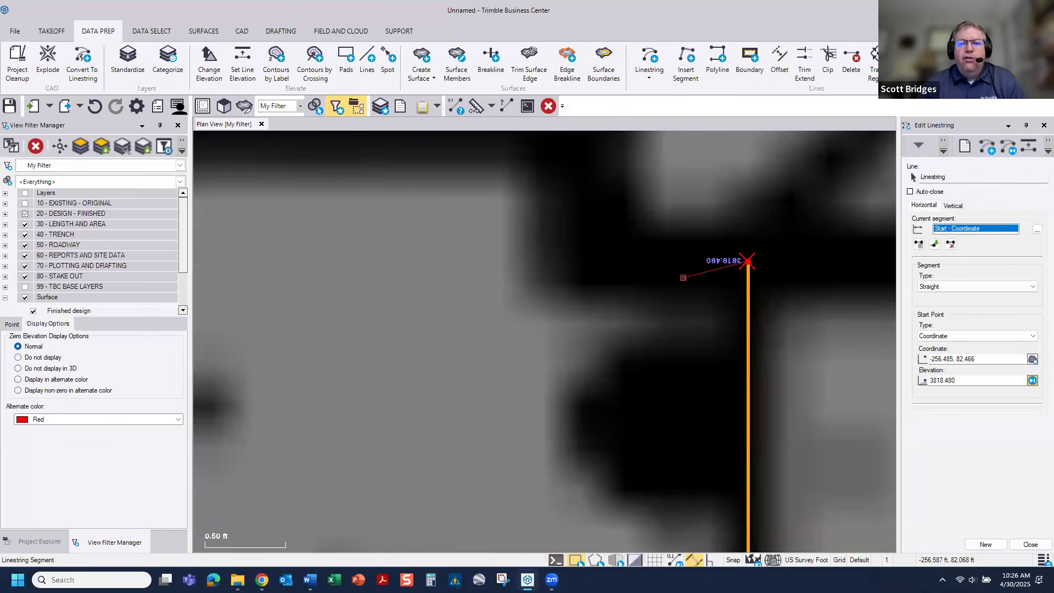
pyautogui.scroll(-6, 732, 269)
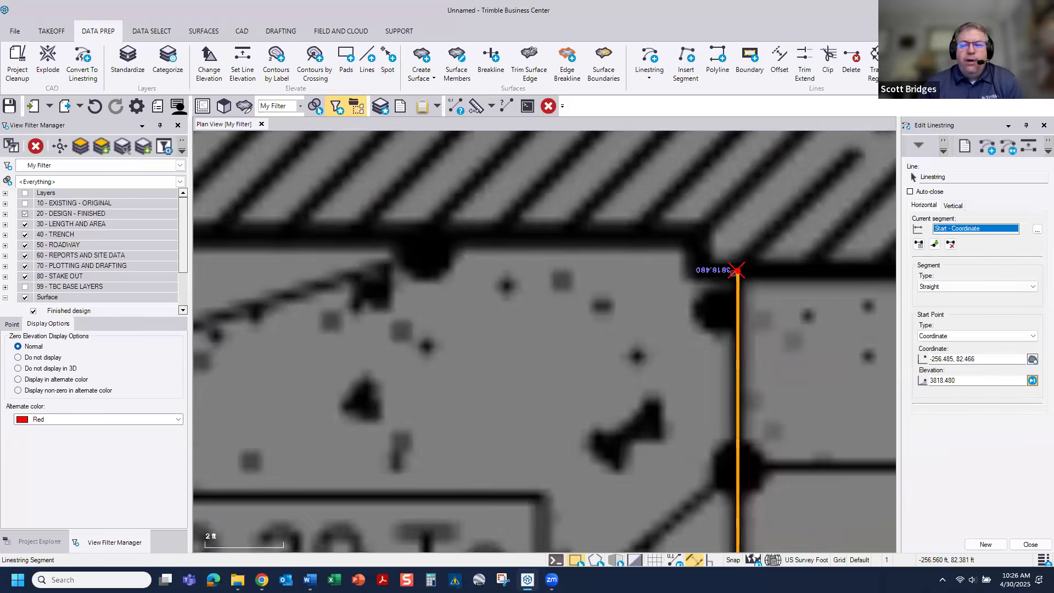
pyautogui.scroll(-8, 736, 272)
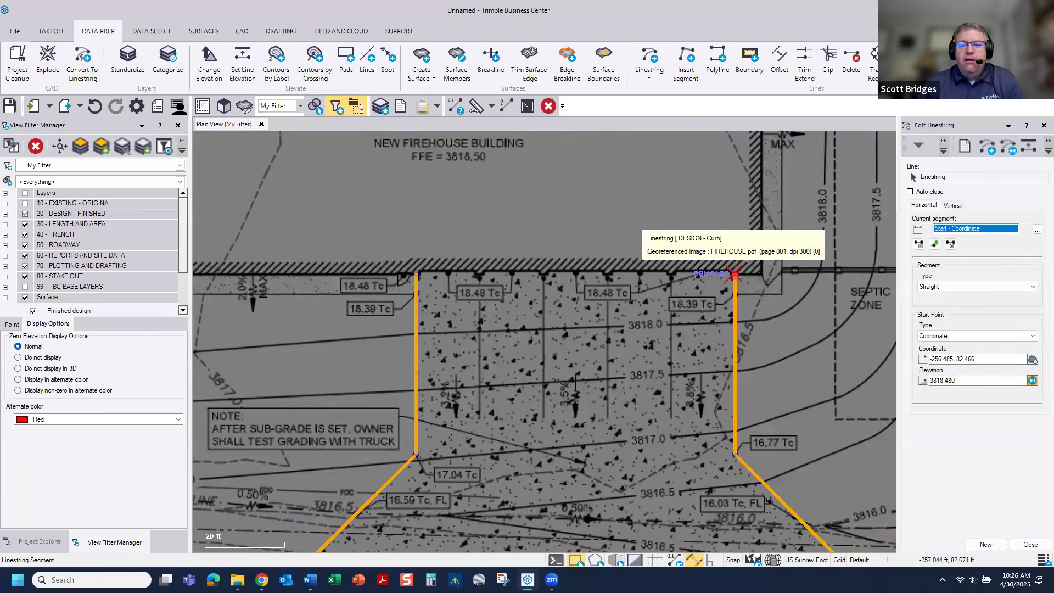
pyautogui.moveTo(735, 274); pyautogui.dragTo(580, 230, button='middle')
pyautogui.moveTo(589, 275); pyautogui.dragTo(587, 274, button='middle')
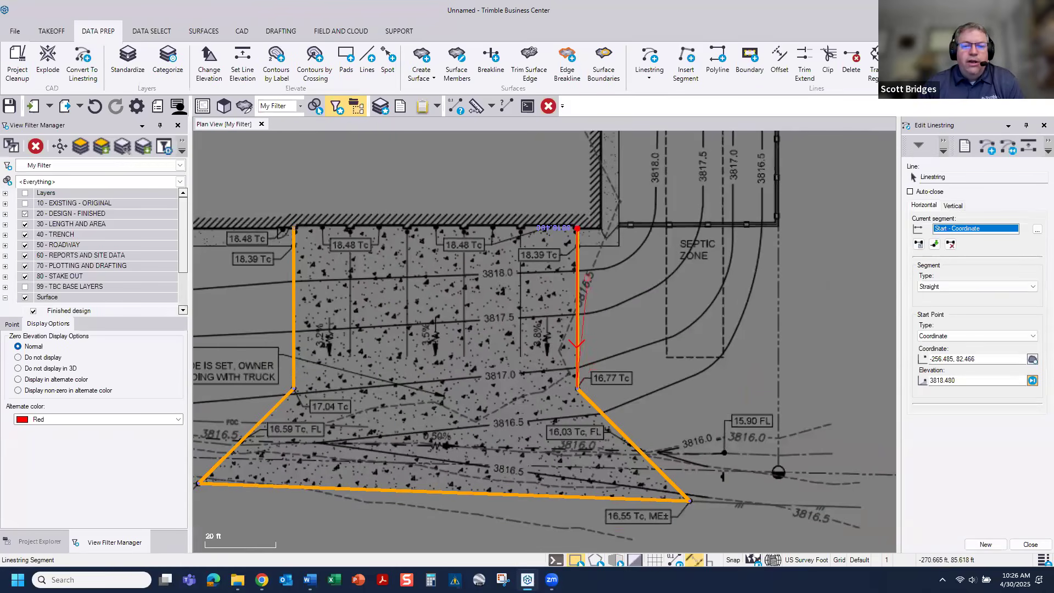
pyautogui.click(586, 386)
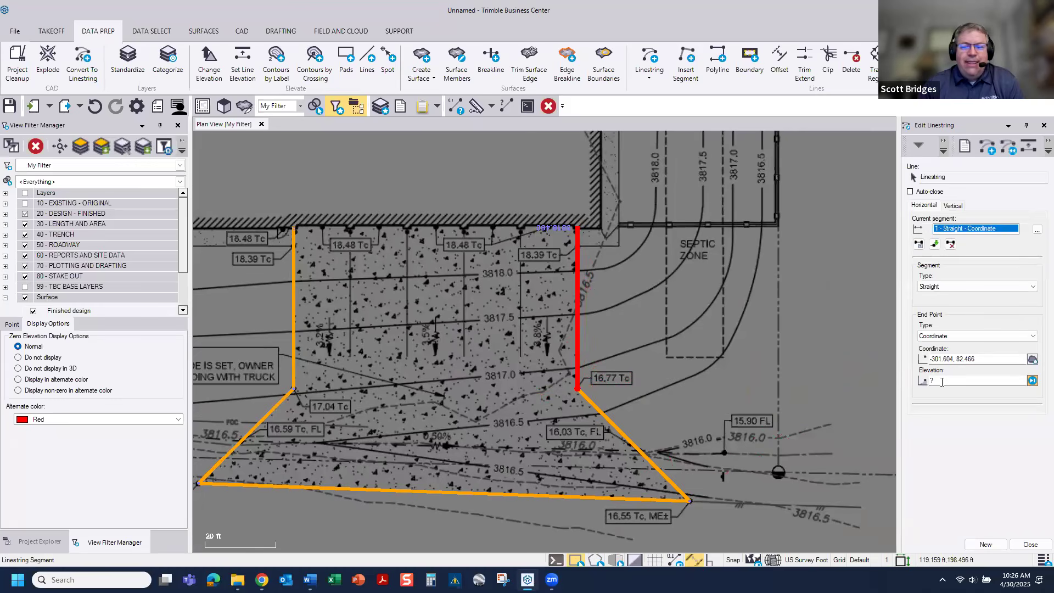
pyautogui.moveTo(941, 380); pyautogui.dragTo(902, 386)
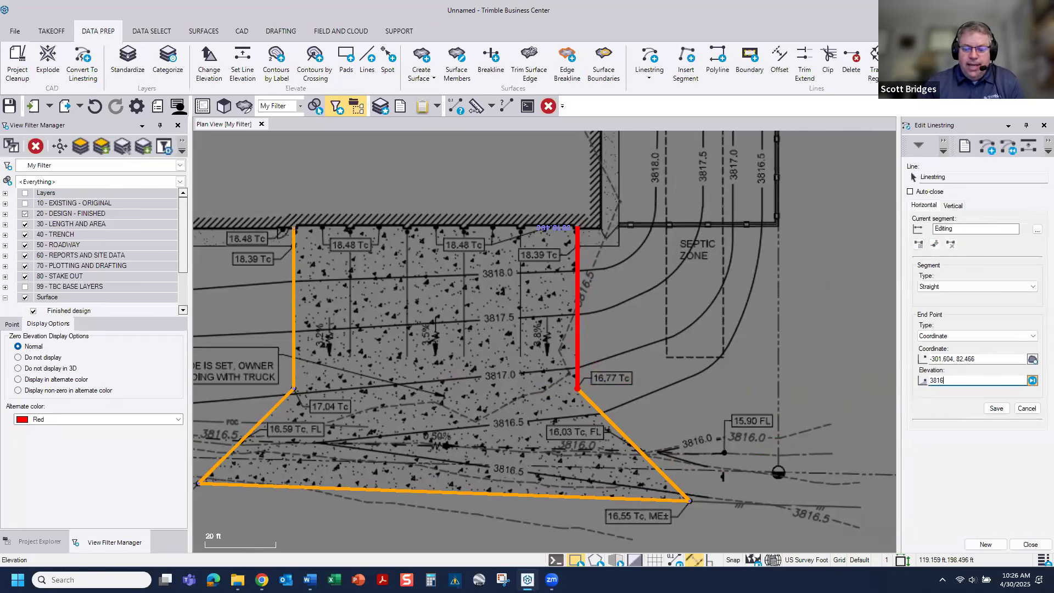
pyautogui.write('3816.770')
pyautogui.press('Return')
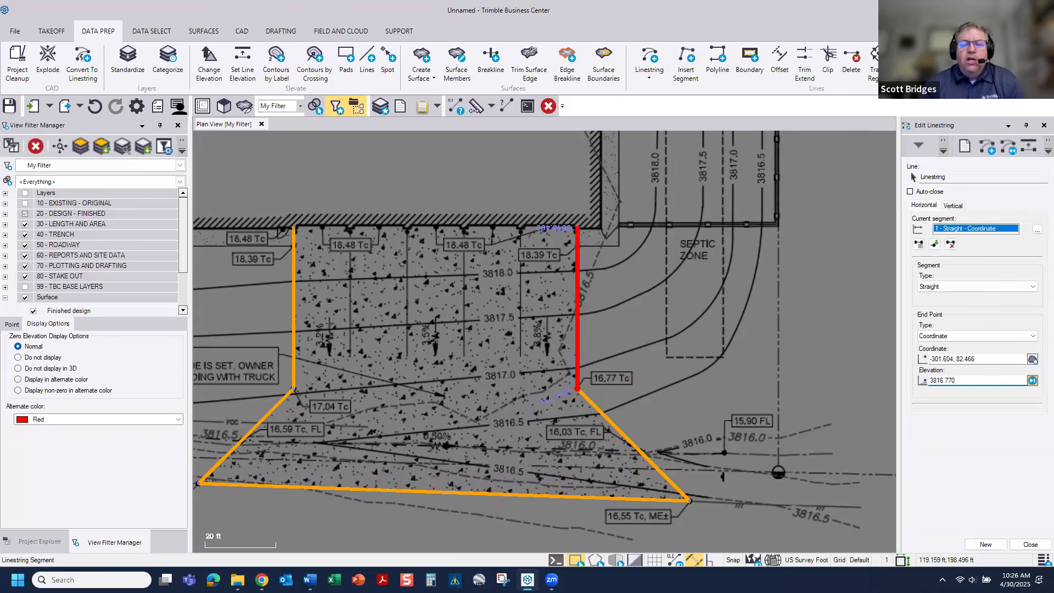
# Step: Open a 3D view of My Filter, dock it beside the plan view, and orbit to a low side view of the outline
pyautogui.scroll(1, 575, 400)
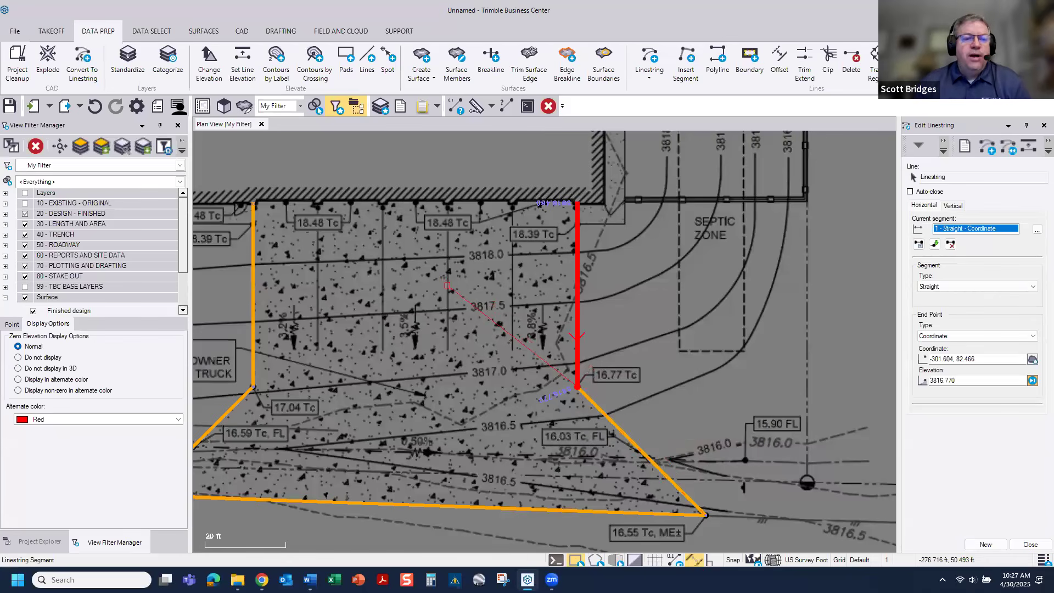
pyautogui.click(223, 106)
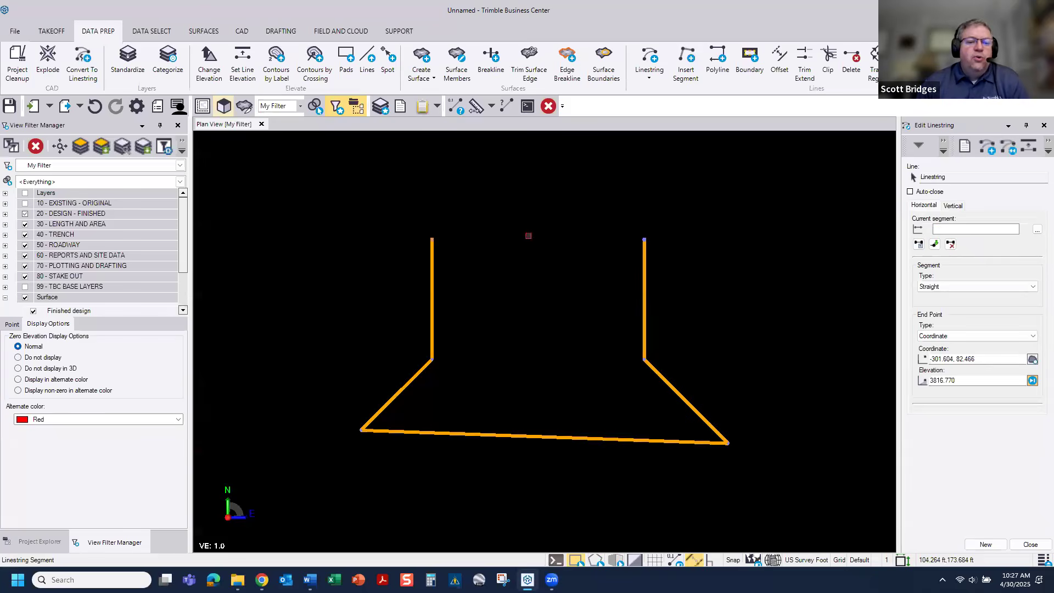
pyautogui.moveTo(513, 177); pyautogui.dragTo(775, 180)
pyautogui.click(783, 199)
pyautogui.moveTo(685, 283); pyautogui.dragTo(679, 331, button='middle')
pyautogui.moveTo(543, 349); pyautogui.dragTo(684, 347)
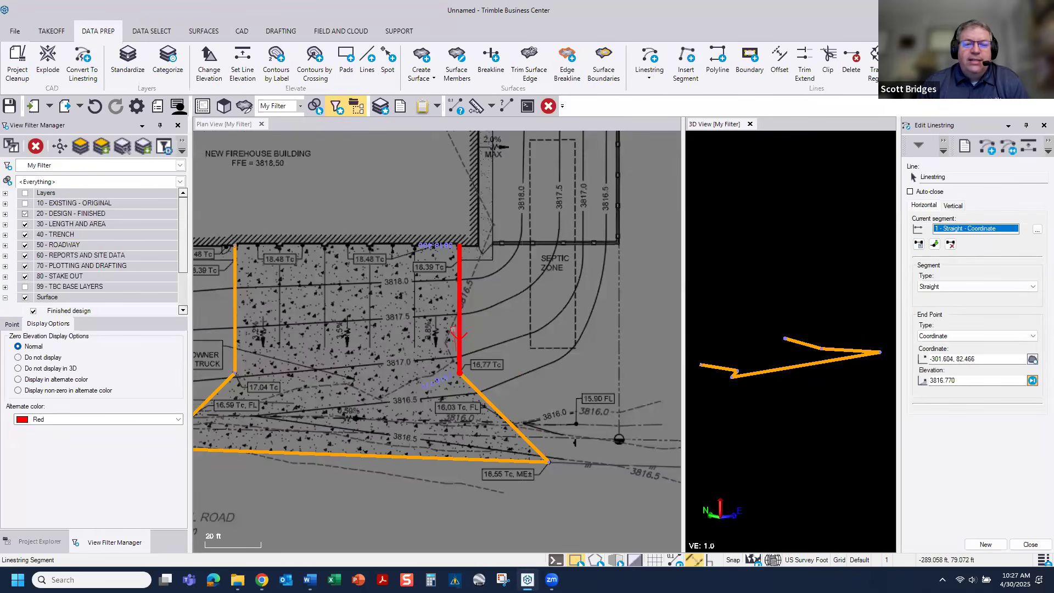
# Step: Add a vertical point (VPI) 5.15 ft along the outline, using the elevation from the 18.39 Tc label, and inspect it in 3D
pyautogui.scroll(1, 450, 358)
pyautogui.scroll(3, 449, 358)
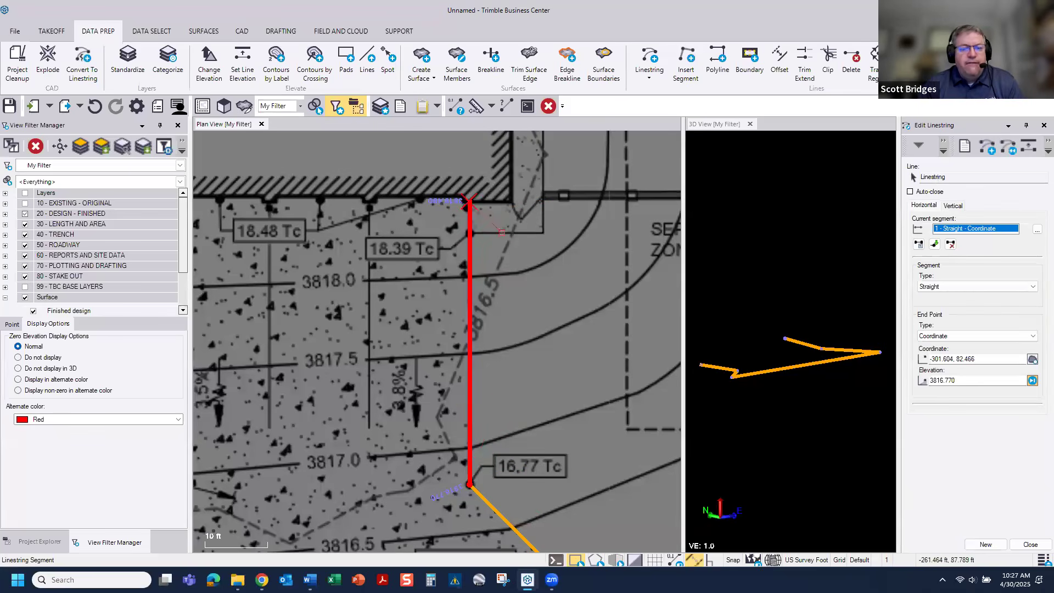
pyautogui.click(953, 206)
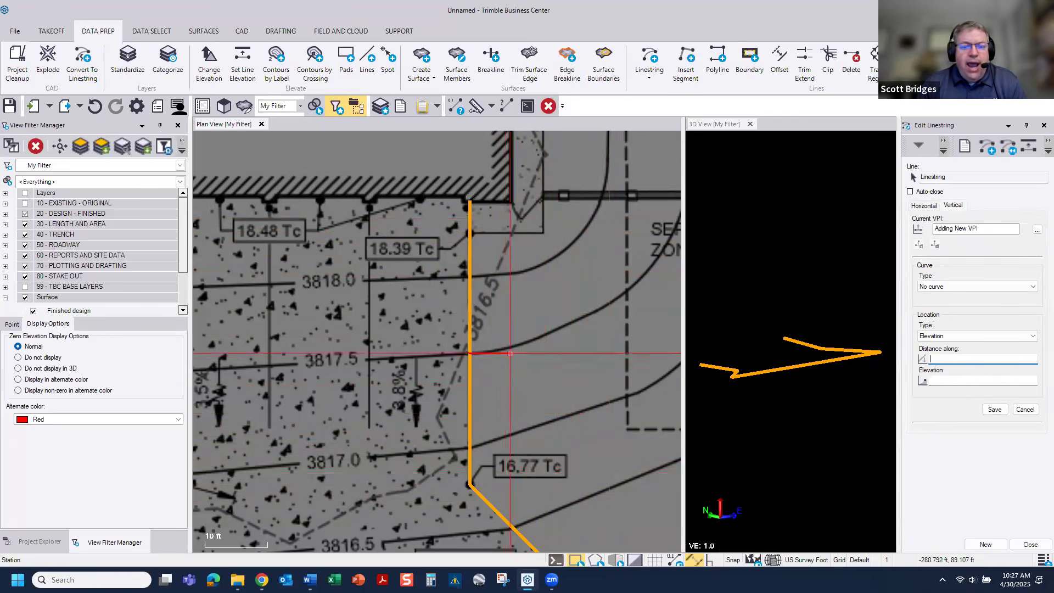
pyautogui.click(501, 234)
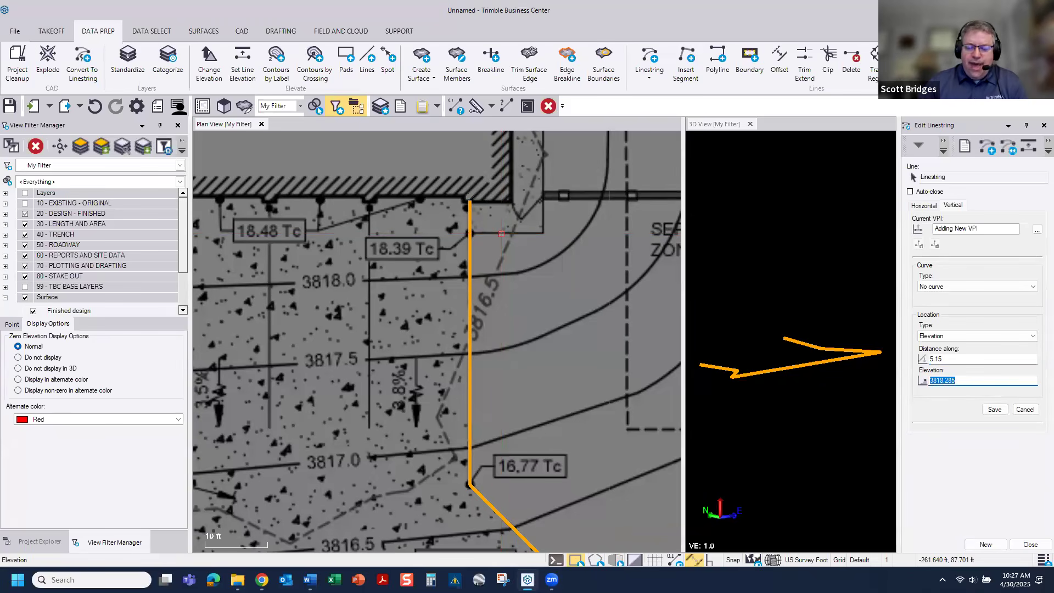
pyautogui.write('38')
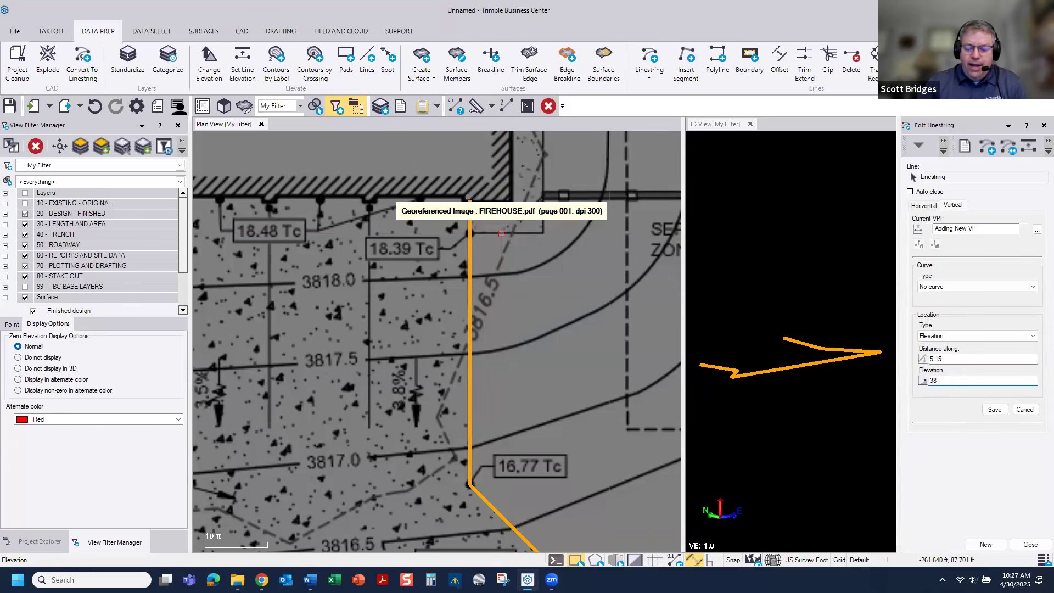
pyautogui.press('Return')
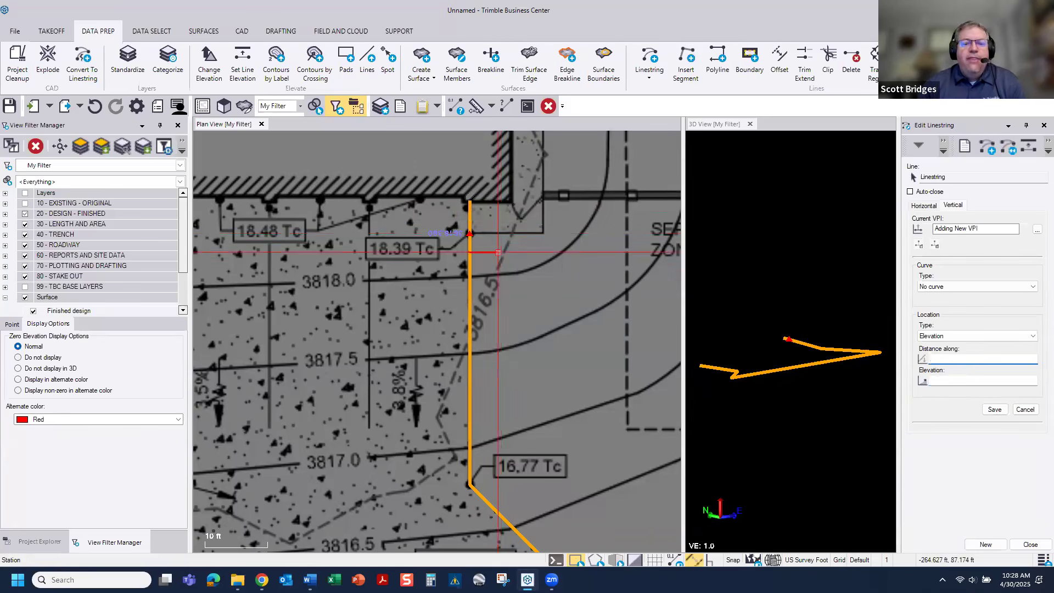
pyautogui.scroll(5, 759, 343)
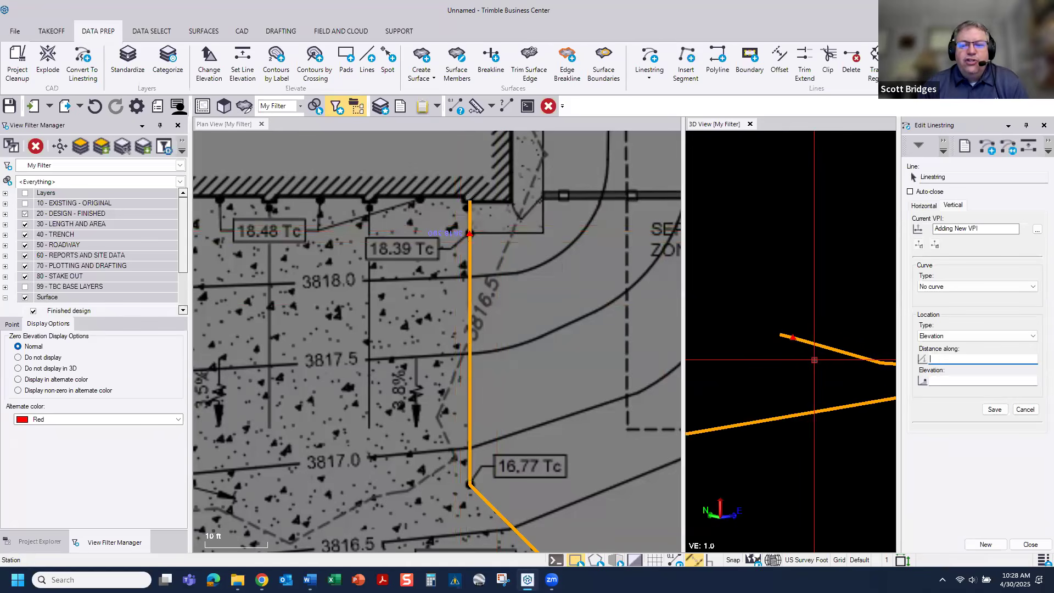
pyautogui.scroll(4, 759, 344)
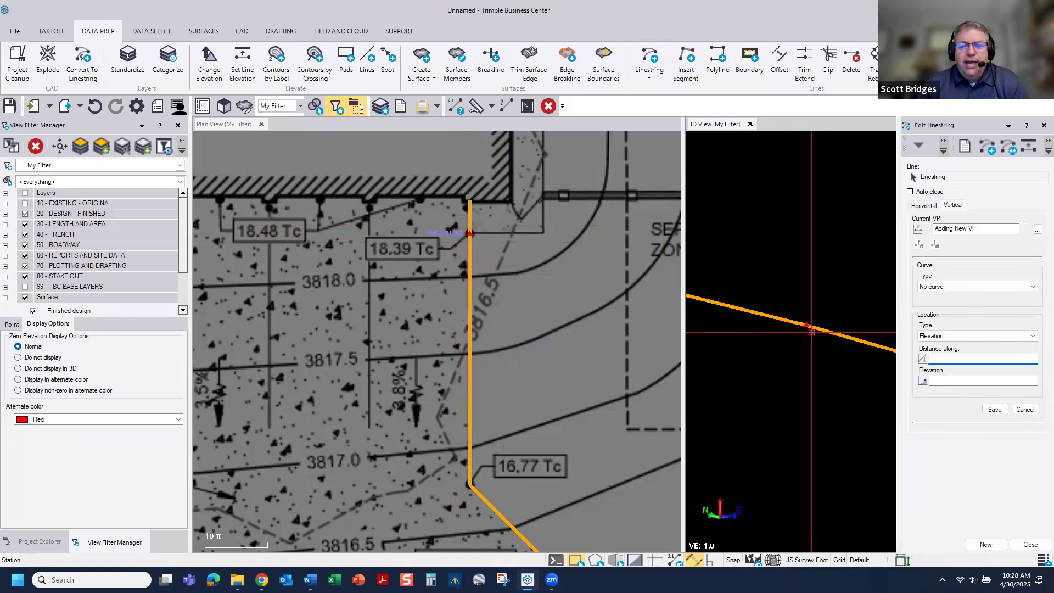
pyautogui.scroll(-2, 798, 338)
# Step: Add a VPI 70.00 ft along the outline at the flow line crossing, using the elevation from the 16.03 Tc, FL label
pyautogui.scroll(-5, 510, 433)
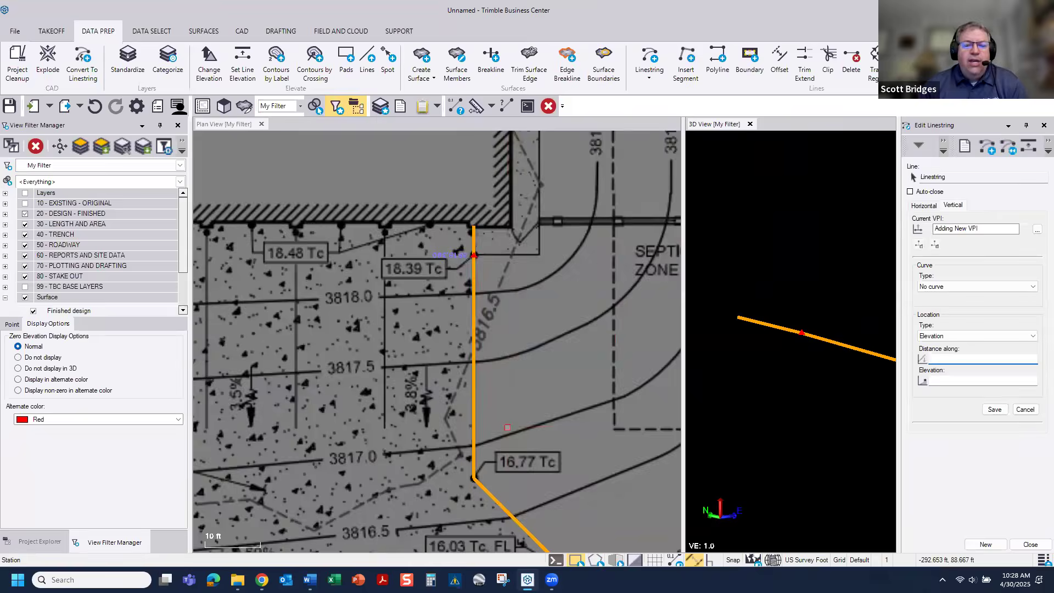
pyautogui.scroll(5, 551, 513)
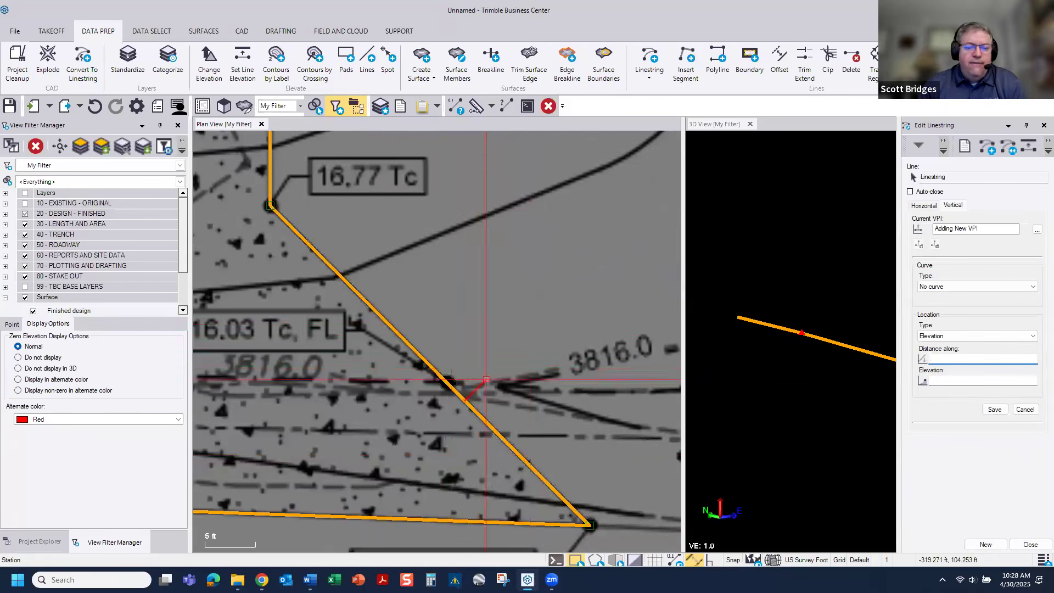
pyautogui.click(476, 351)
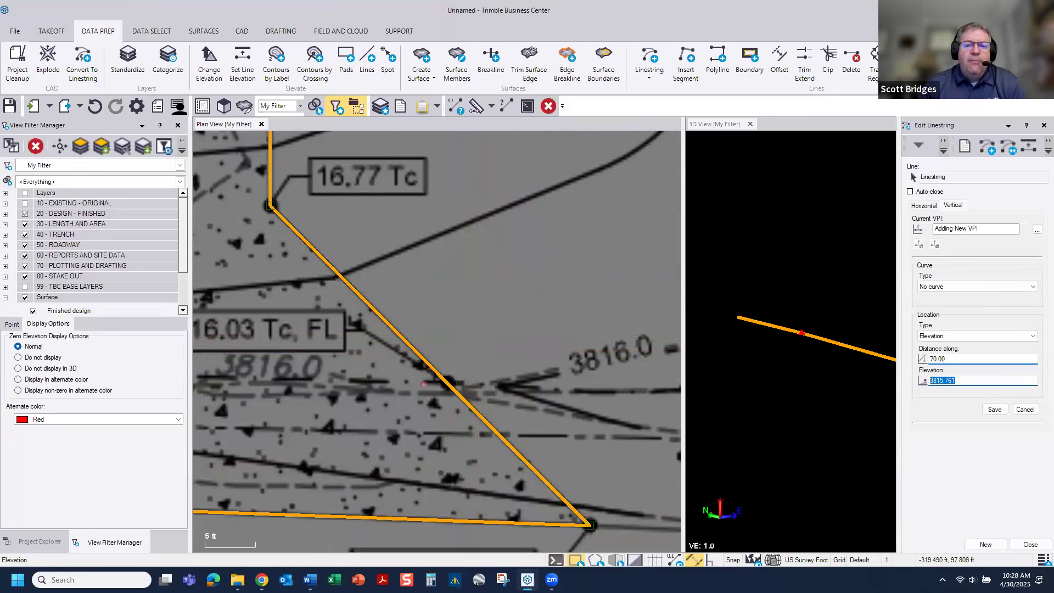
pyautogui.scroll(-1, 445, 373)
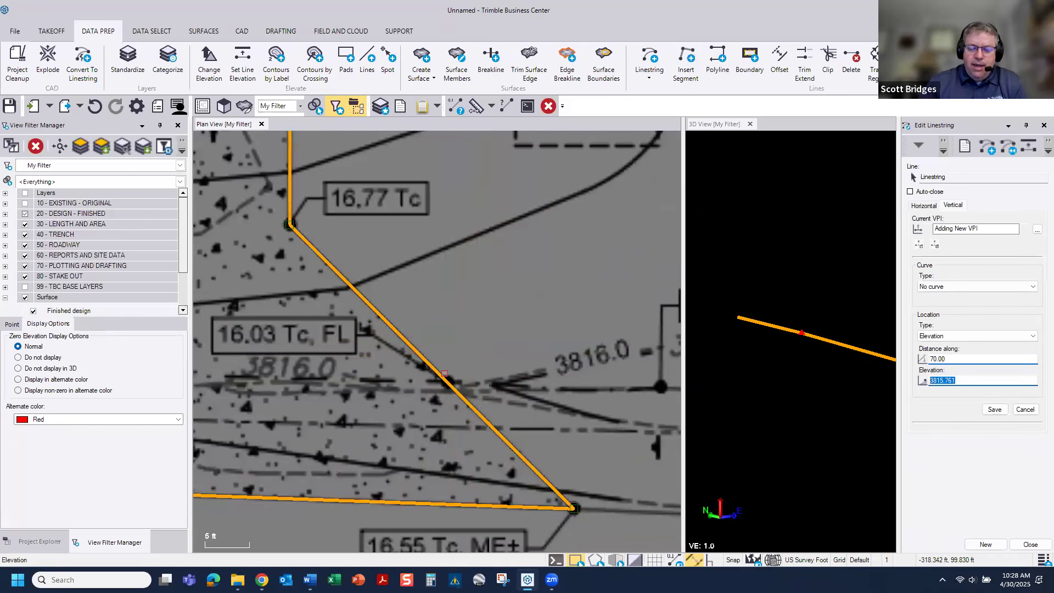
pyautogui.write('3816')
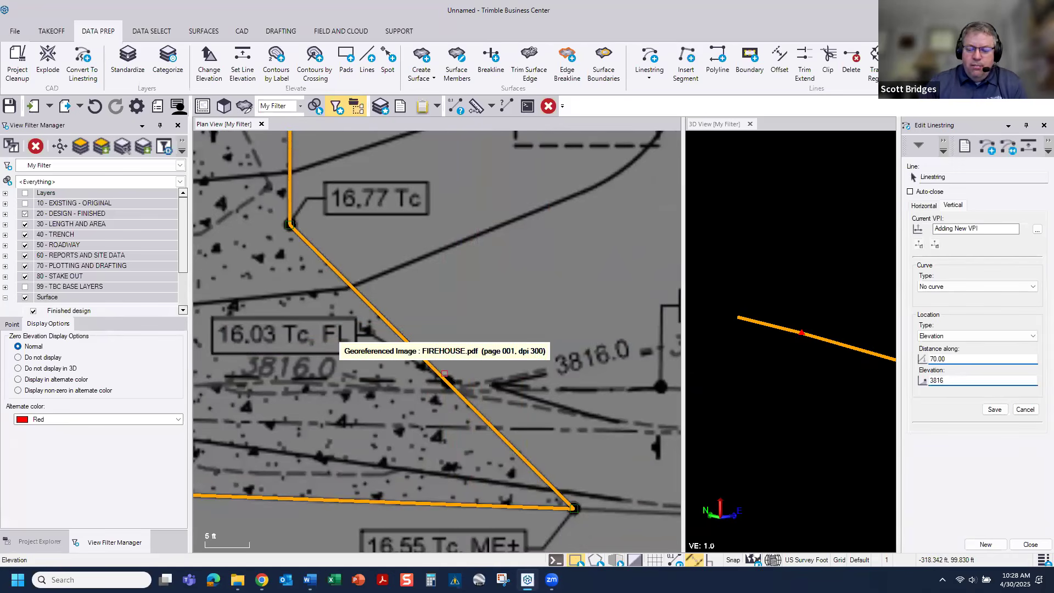
pyautogui.write('.0')
pyautogui.press('Return')
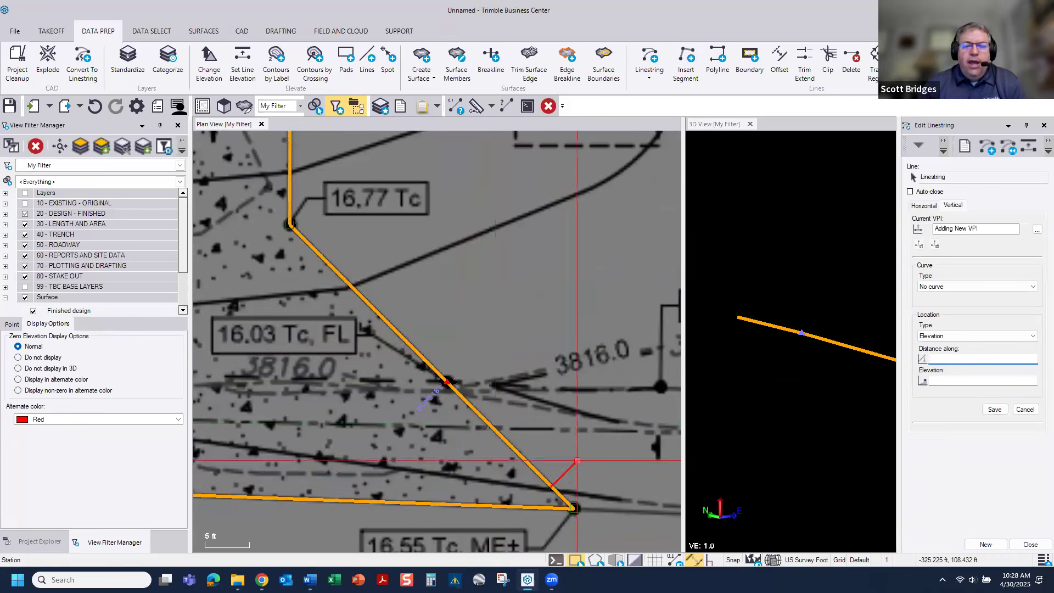
# Step: Add a VPI 89.99 ft along the outline at its southeast corner, using the elevation from the 16.55 Tc, ME± label
pyautogui.click(612, 505)
pyautogui.scroll(-1, 612, 505)
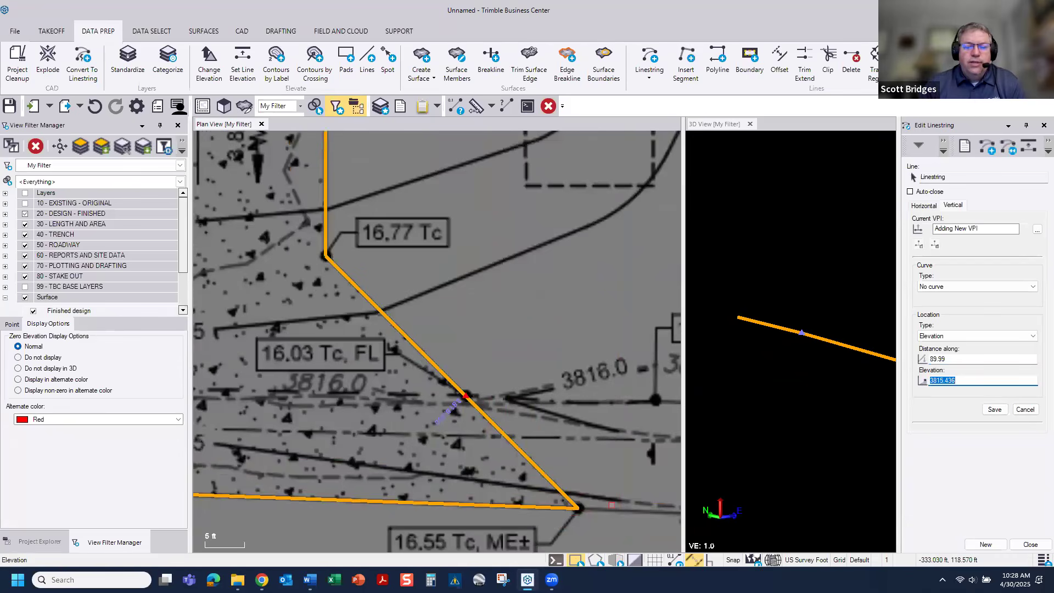
pyautogui.write('38')
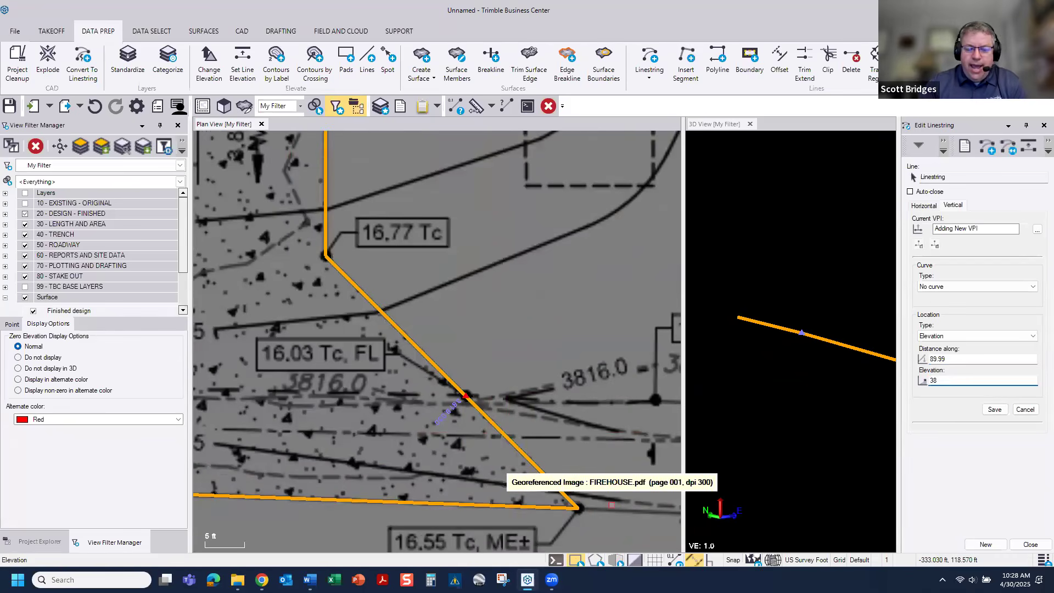
pyautogui.write('16.0')
pyautogui.press('Return')
pyautogui.scroll(-2, 529, 433)
pyautogui.scroll(-3, 530, 432)
pyautogui.moveTo(331, 445); pyautogui.dragTo(379, 409, button='middle')
pyautogui.scroll(-1, 388, 408)
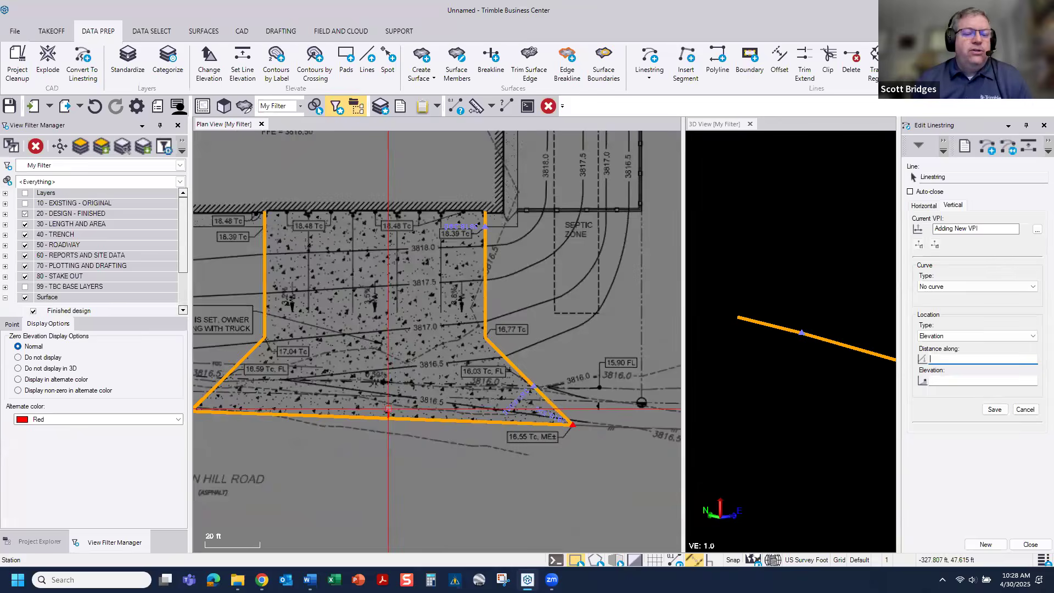
pyautogui.scroll(-1, 388, 409)
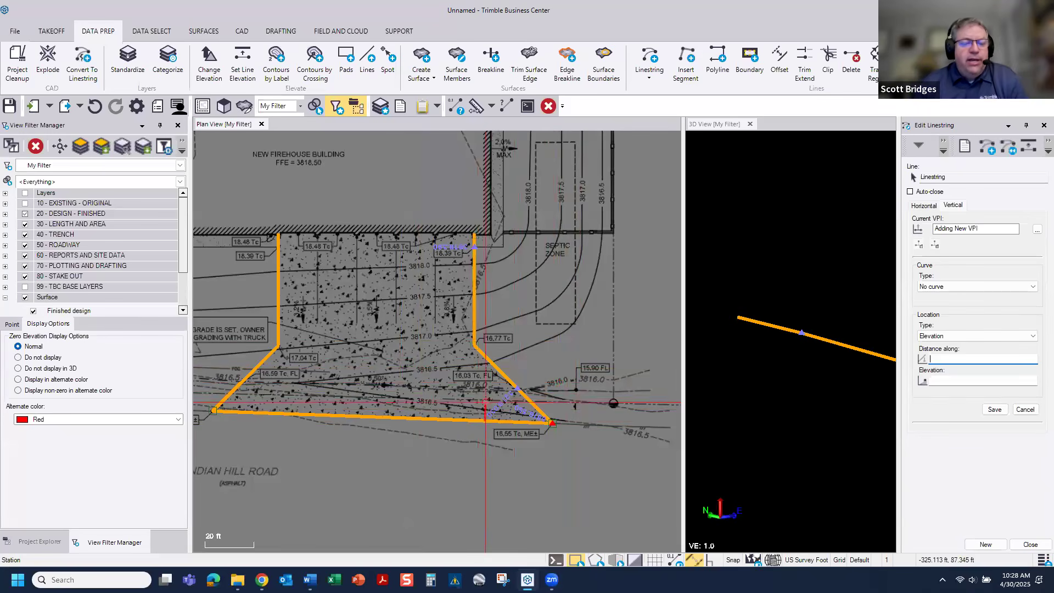
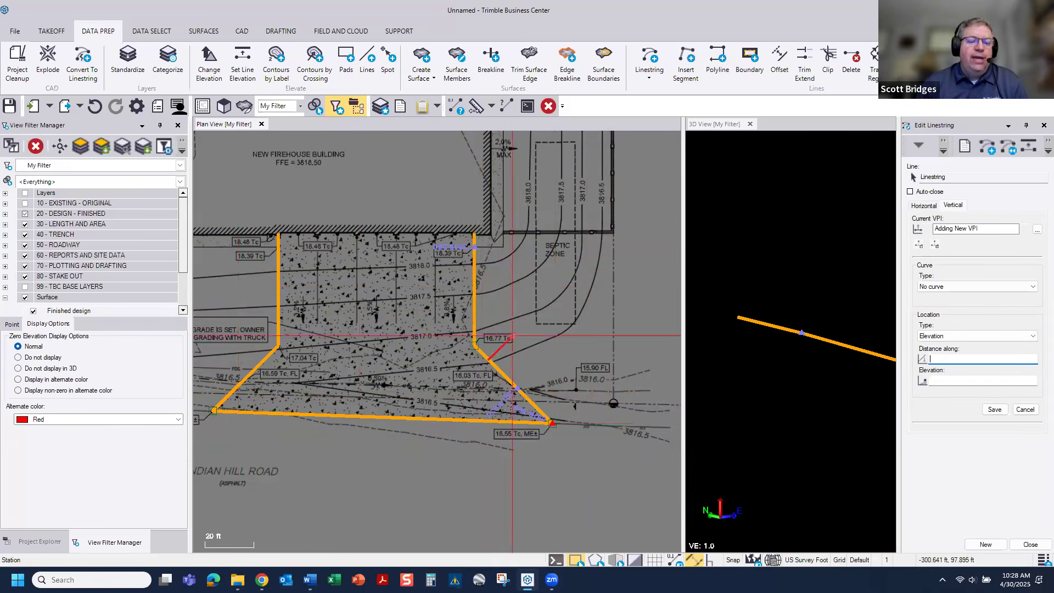
# Step: Finish editing the outline linestring and start a new project from the 2025 CONSTRUCTION V4 template
pyautogui.click(1031, 545)
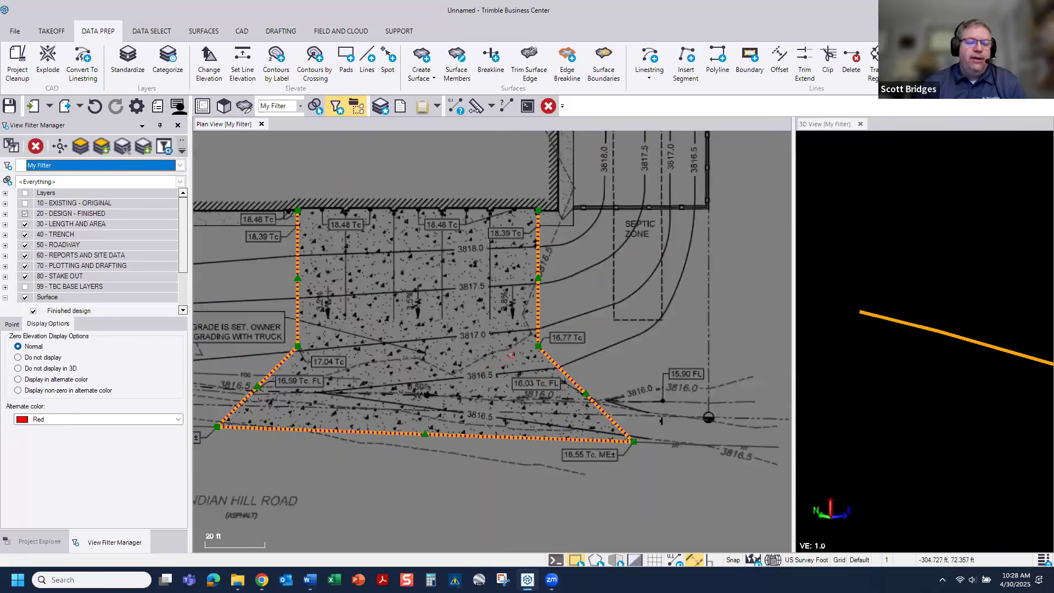
pyautogui.scroll(-1, 415, 332)
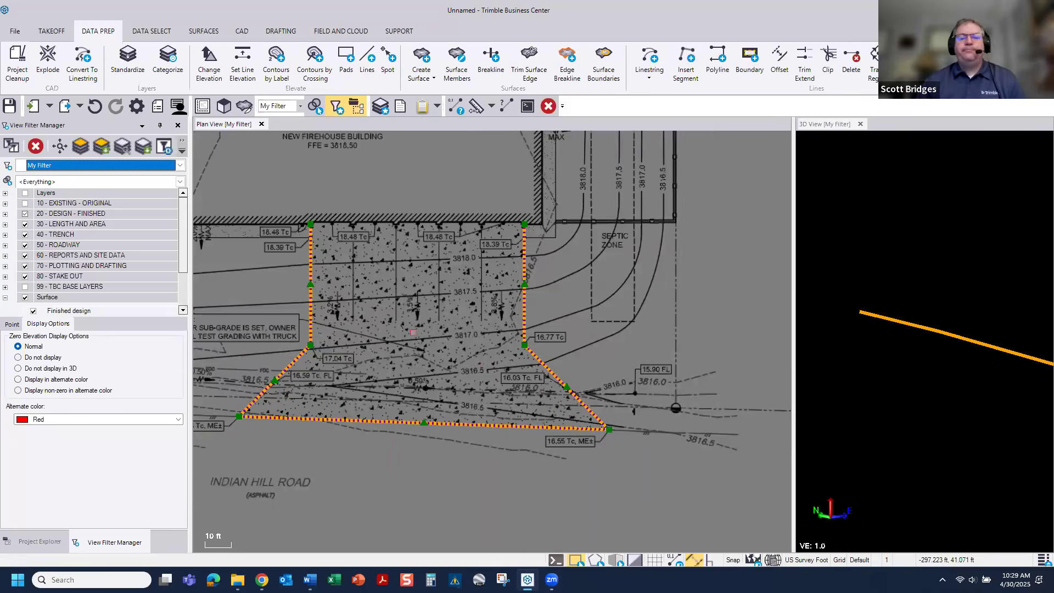
pyautogui.scroll(-1, 412, 332)
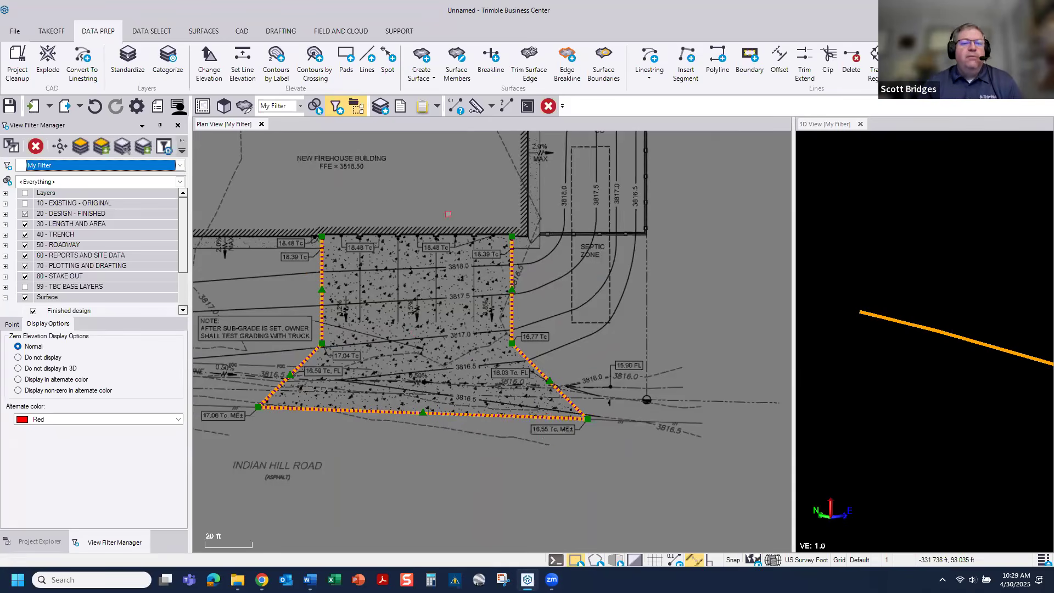
pyautogui.click(15, 31)
pyautogui.click(34, 56)
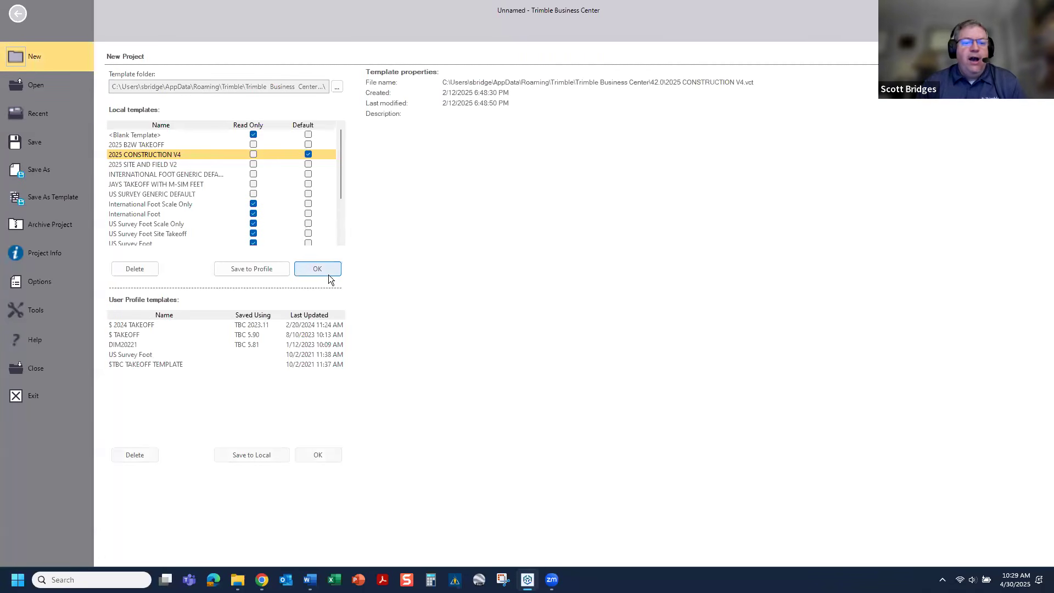
pyautogui.click(325, 271)
pyautogui.click(579, 303)
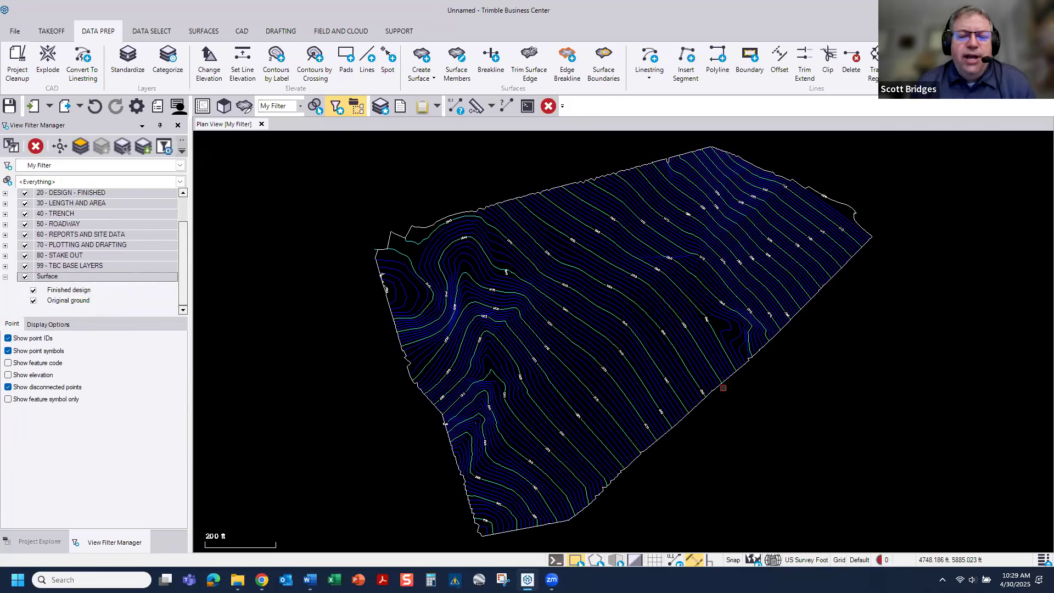
# Step: Inspect the site contours and their labels on a white plan view background, and restore the black background
pyautogui.click(635, 560)
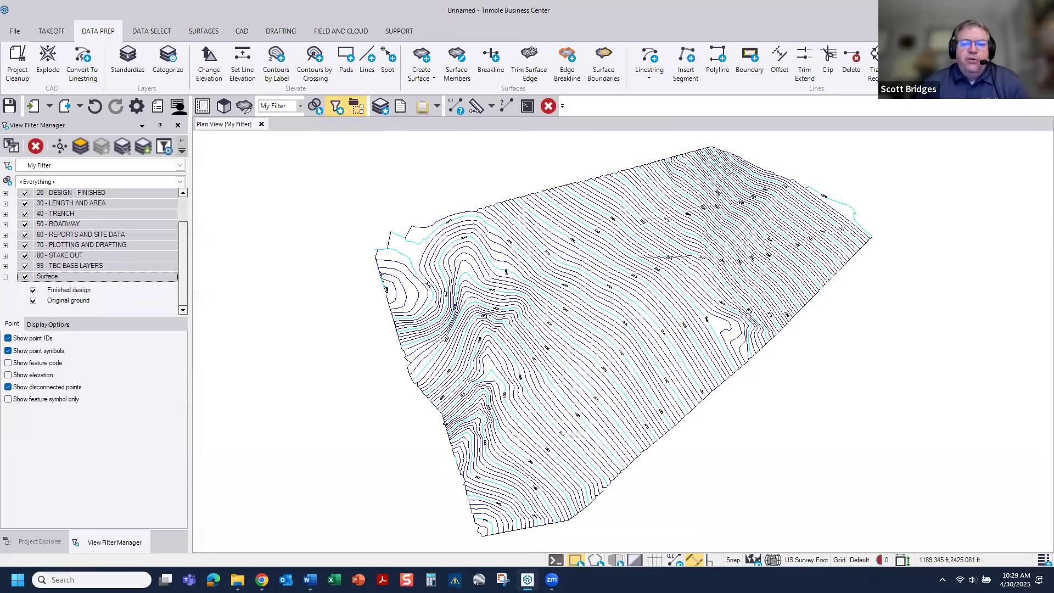
pyautogui.scroll(1, 662, 322)
pyautogui.scroll(5, 662, 322)
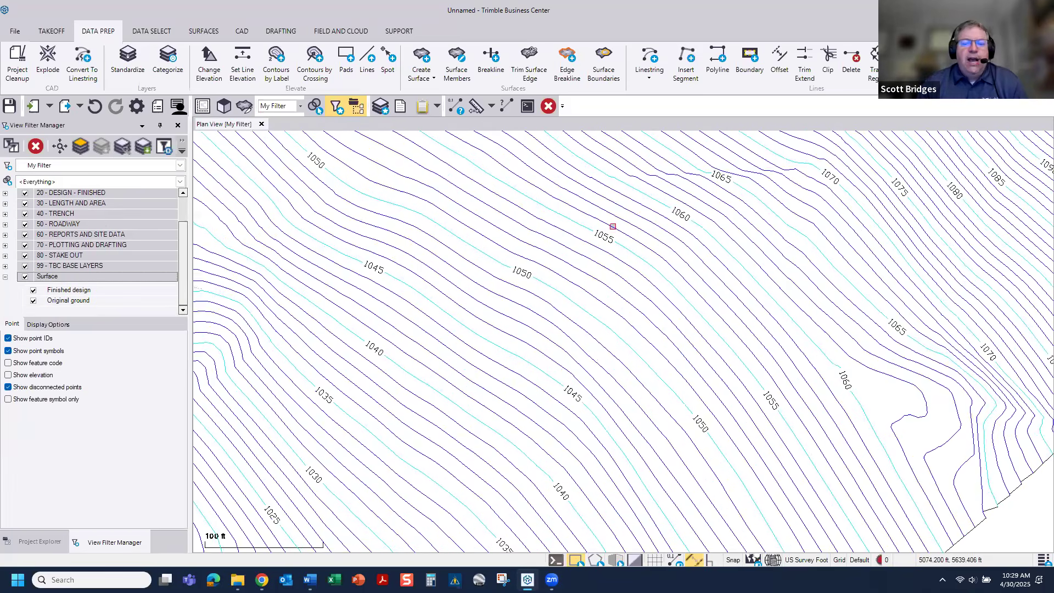
pyautogui.scroll(-6, 615, 231)
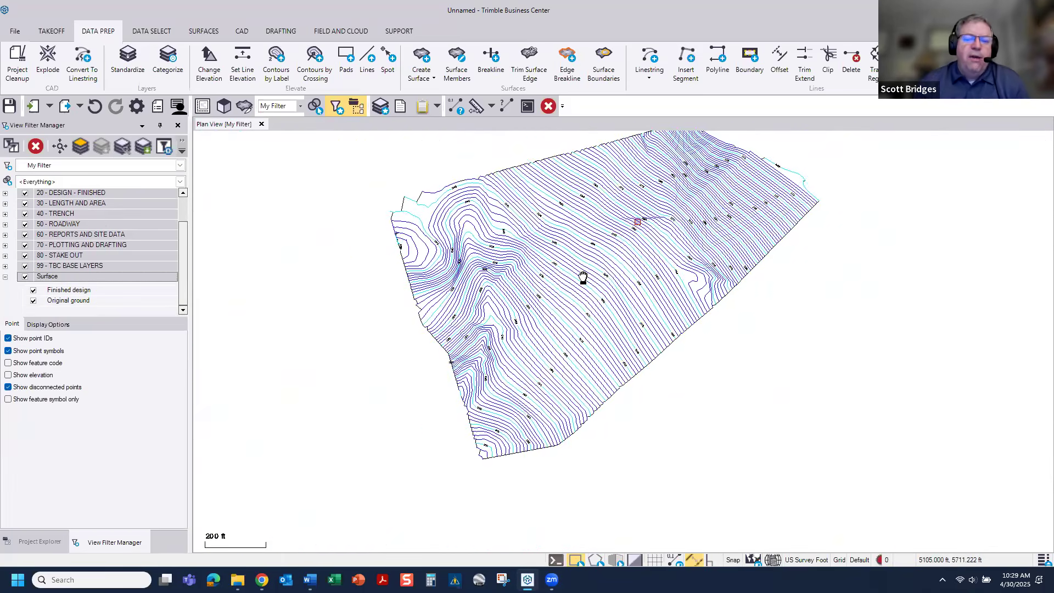
pyautogui.scroll(2, 536, 283)
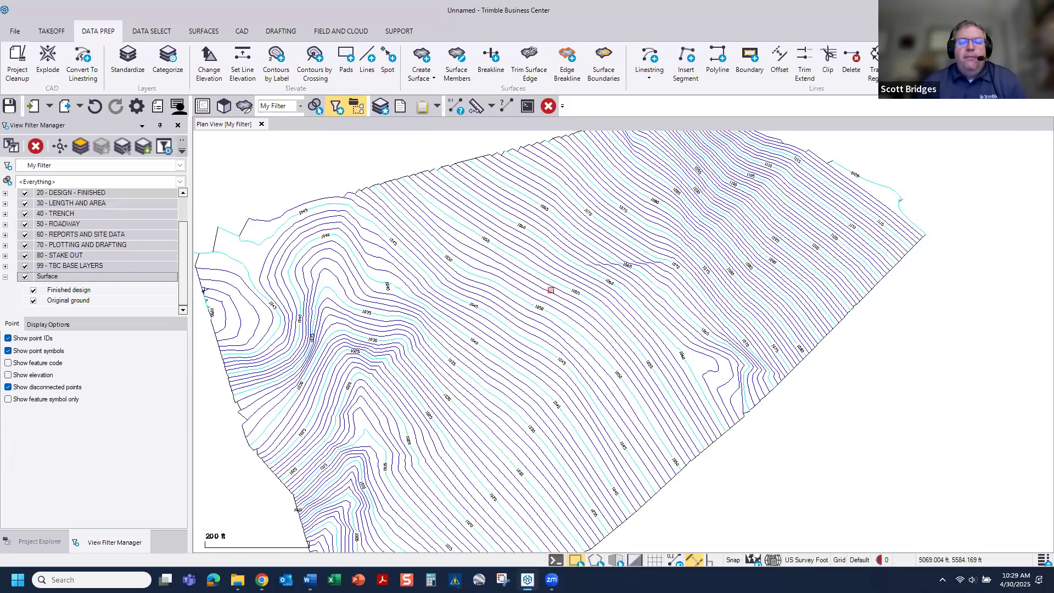
pyautogui.scroll(-1, 550, 292)
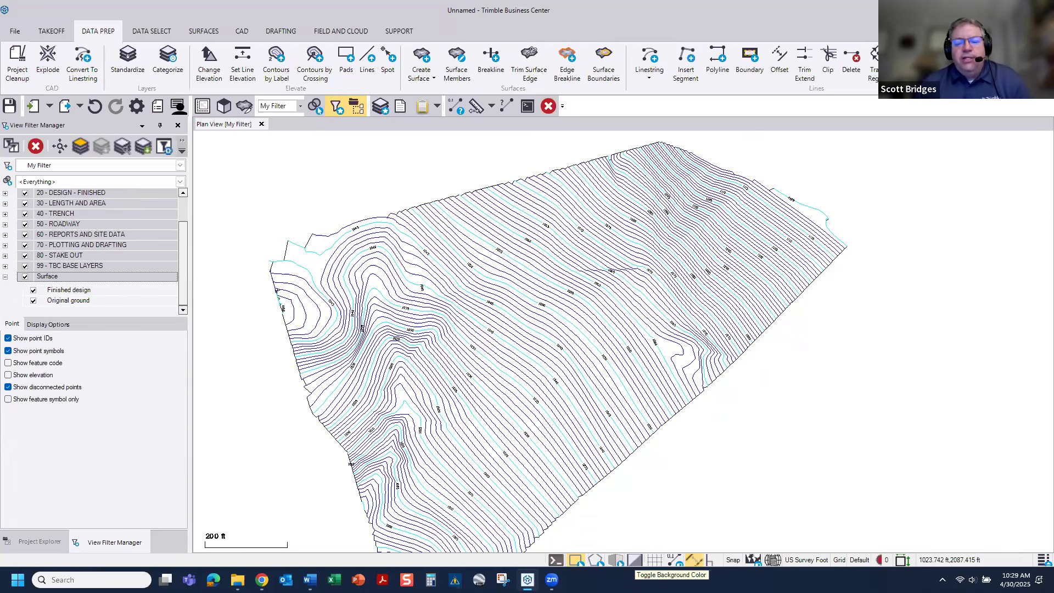
pyautogui.scroll(1, 589, 247)
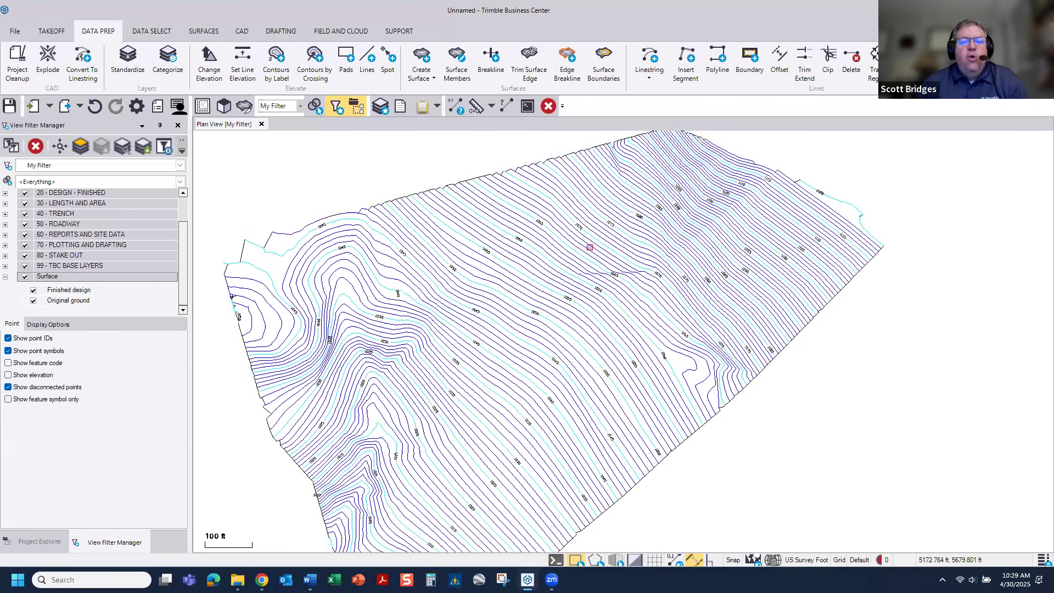
pyautogui.scroll(2, 590, 247)
pyautogui.moveTo(590, 318); pyautogui.dragTo(594, 286, button='middle')
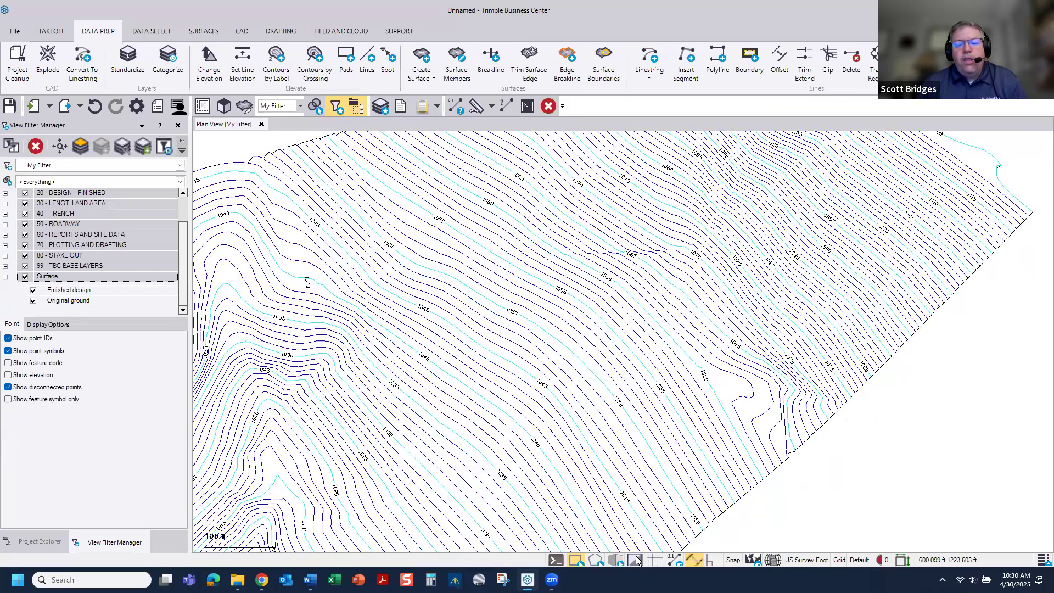
pyautogui.click(635, 560)
# Step: Check the layer and elevation properties of the 1055 and 1060 index contours and an interval contour between them
pyautogui.scroll(7, 519, 295)
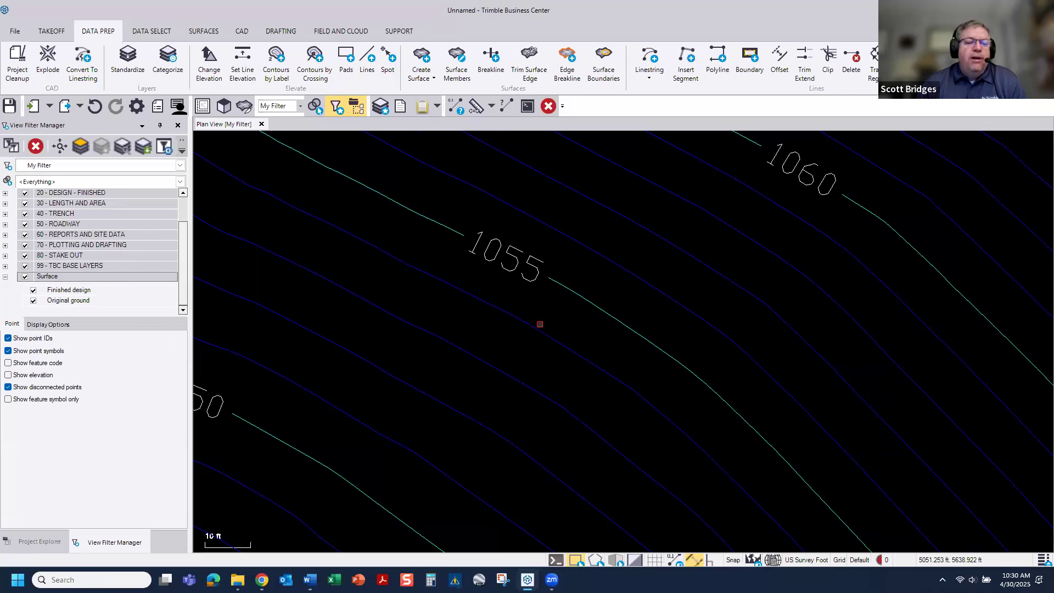
pyautogui.scroll(-2, 540, 324)
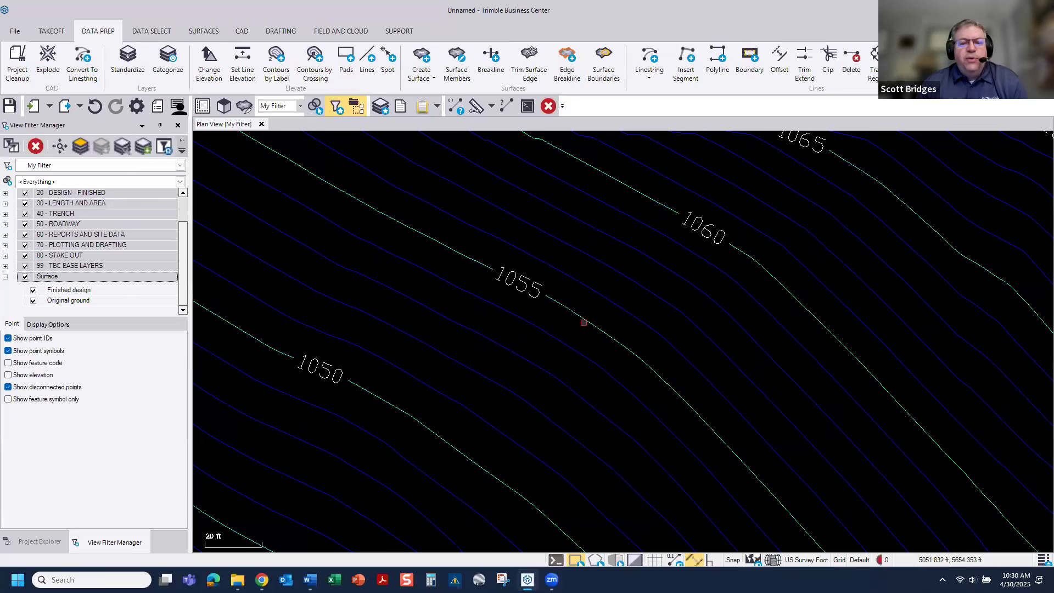
pyautogui.click(588, 323)
pyautogui.rightClick(590, 328)
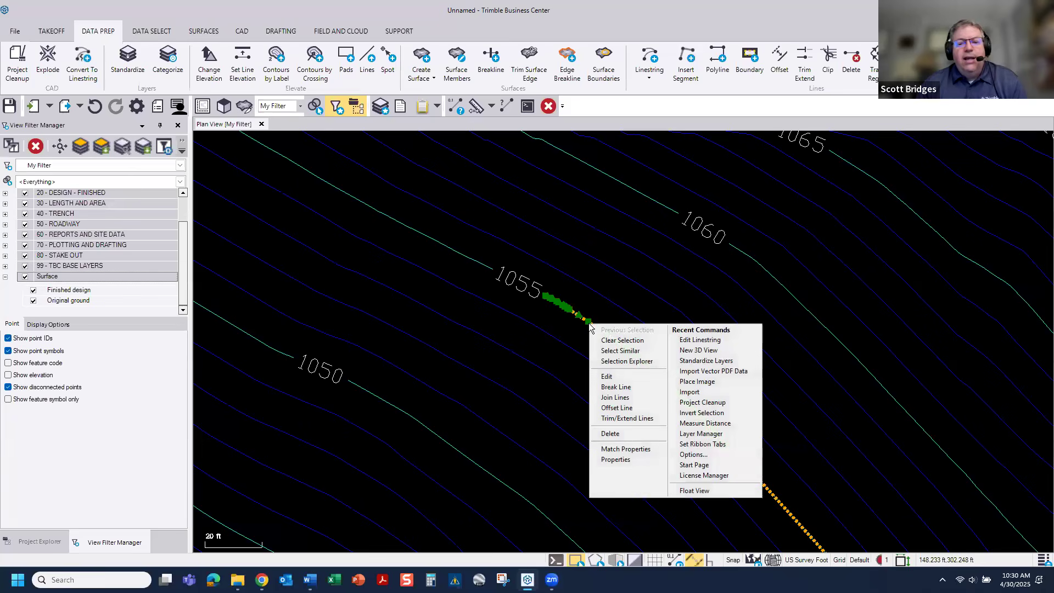
pyautogui.click(615, 460)
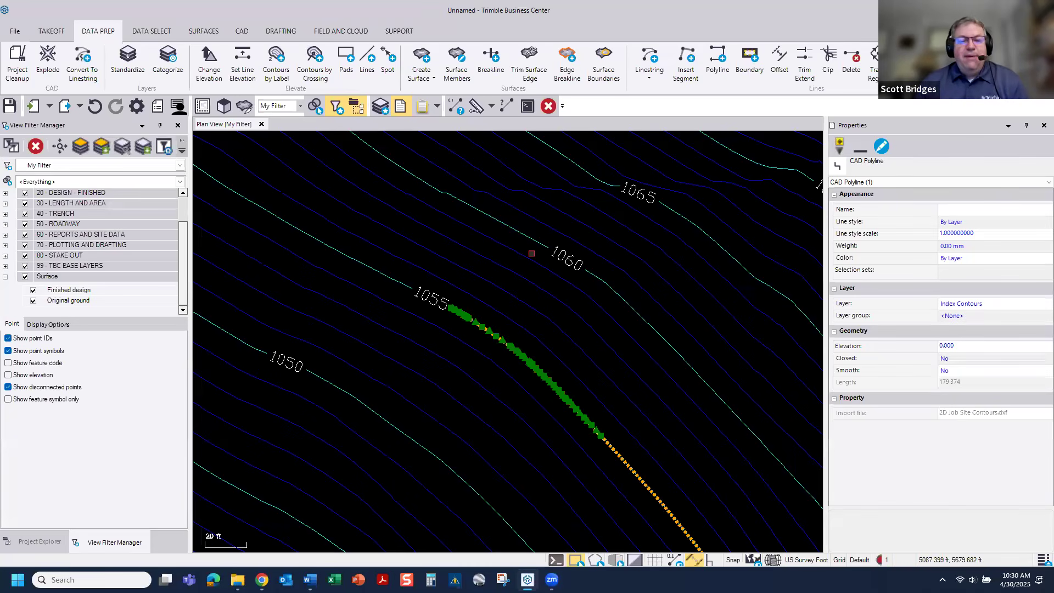
pyautogui.click(584, 294)
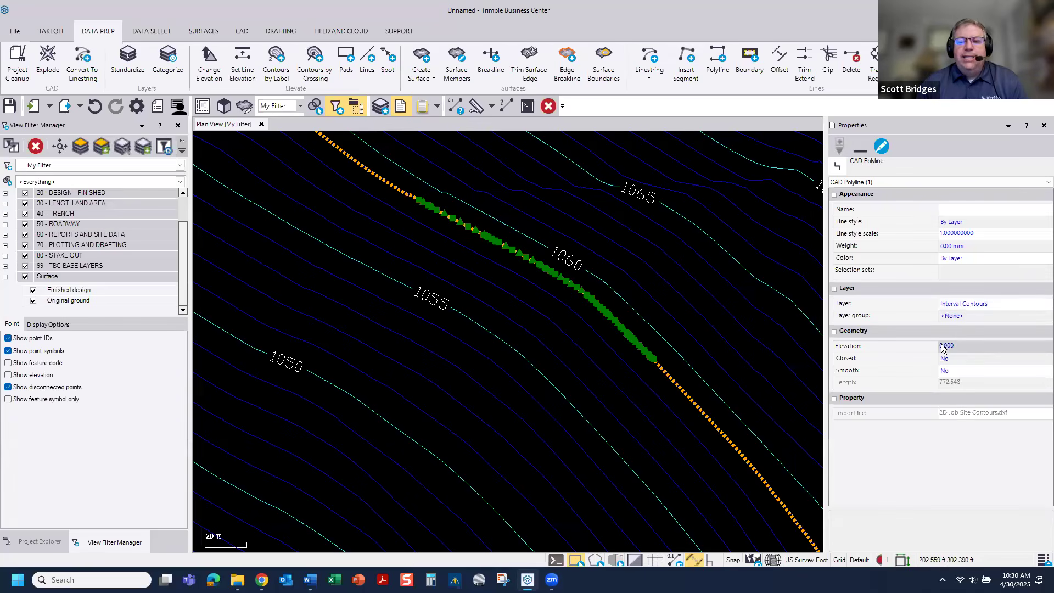
pyautogui.click(639, 315)
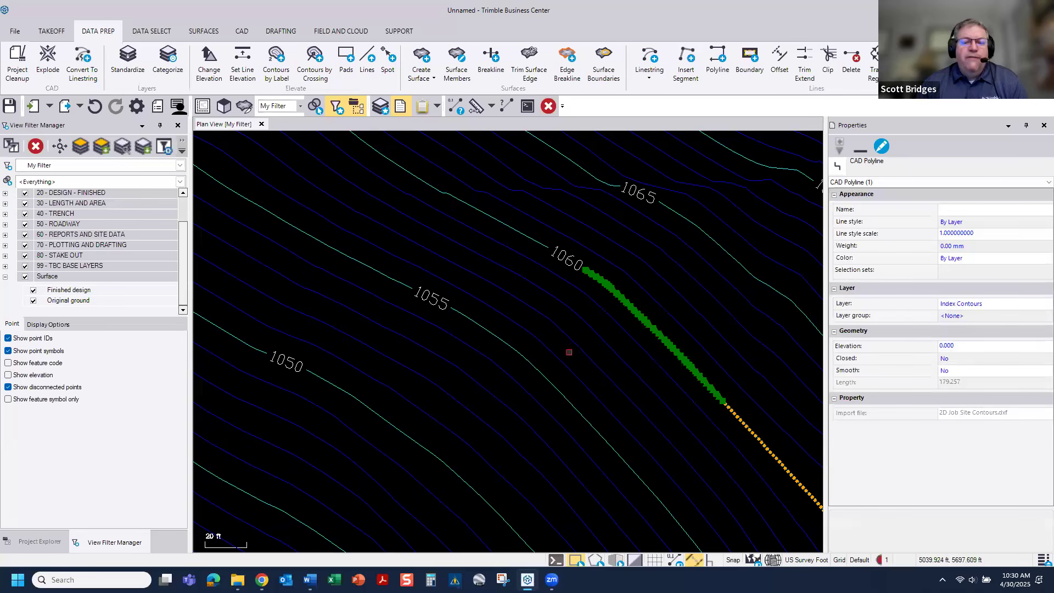
pyautogui.click(1044, 126)
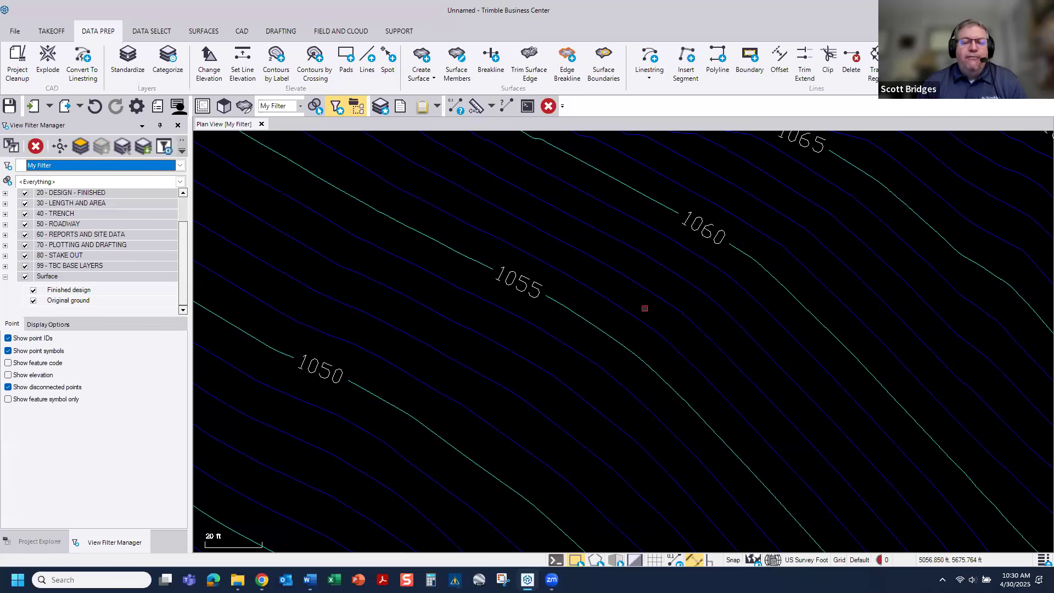
# Step: Examine the index contour labels across the site up to the 1120 contour at its northeast edge, and review the layer list
pyautogui.scroll(-3, 644, 308)
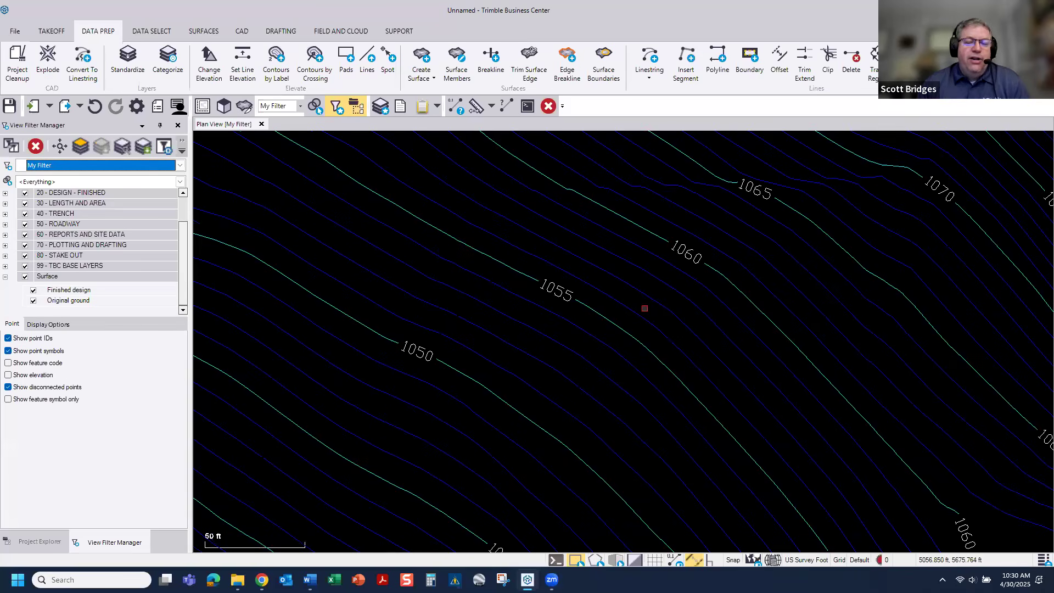
pyautogui.scroll(-2, 644, 308)
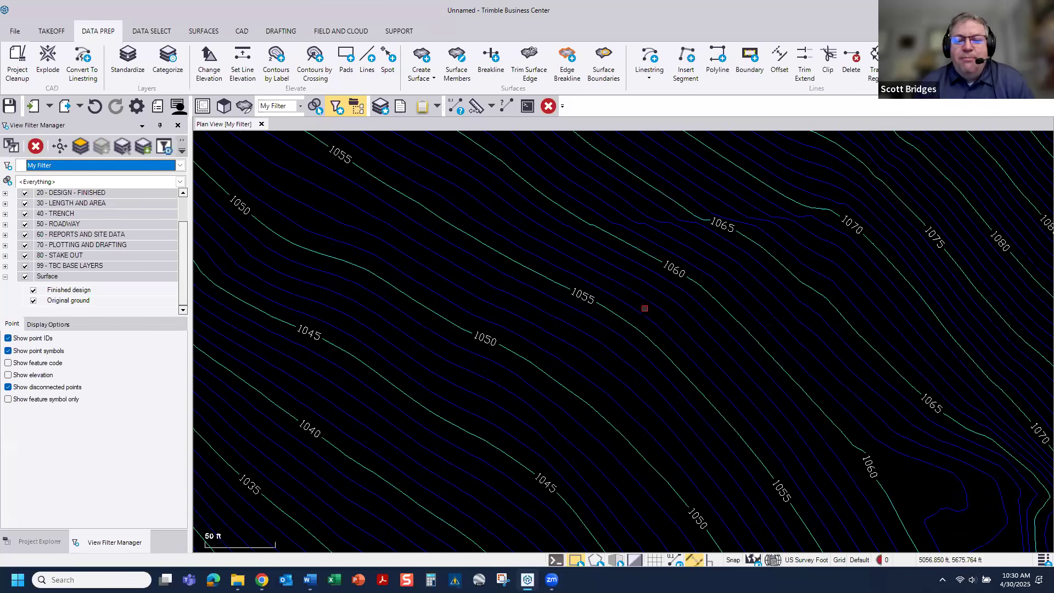
pyautogui.scroll(-3, 644, 308)
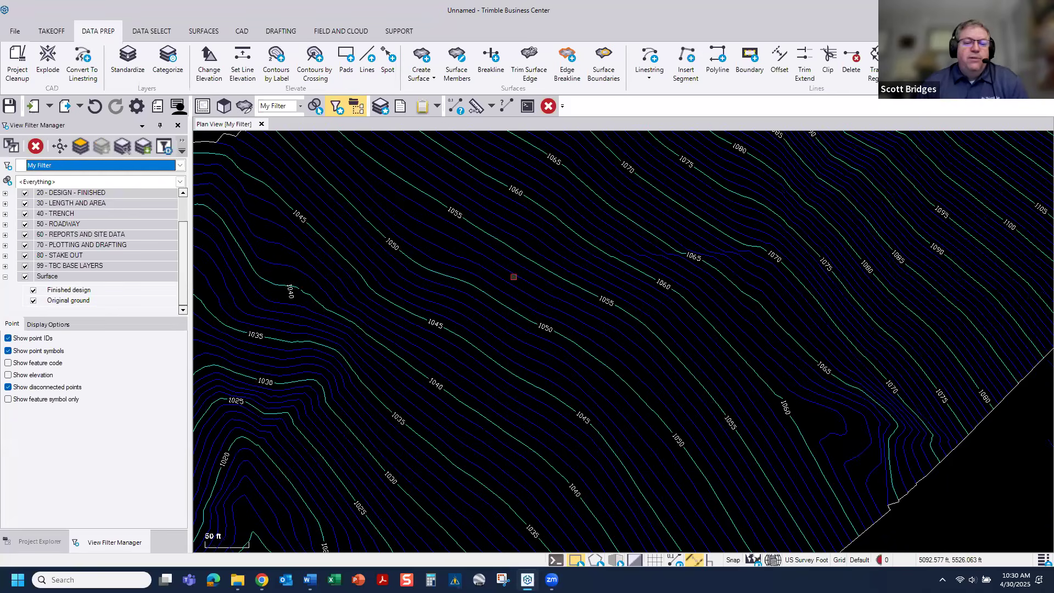
pyautogui.scroll(-4, 514, 277)
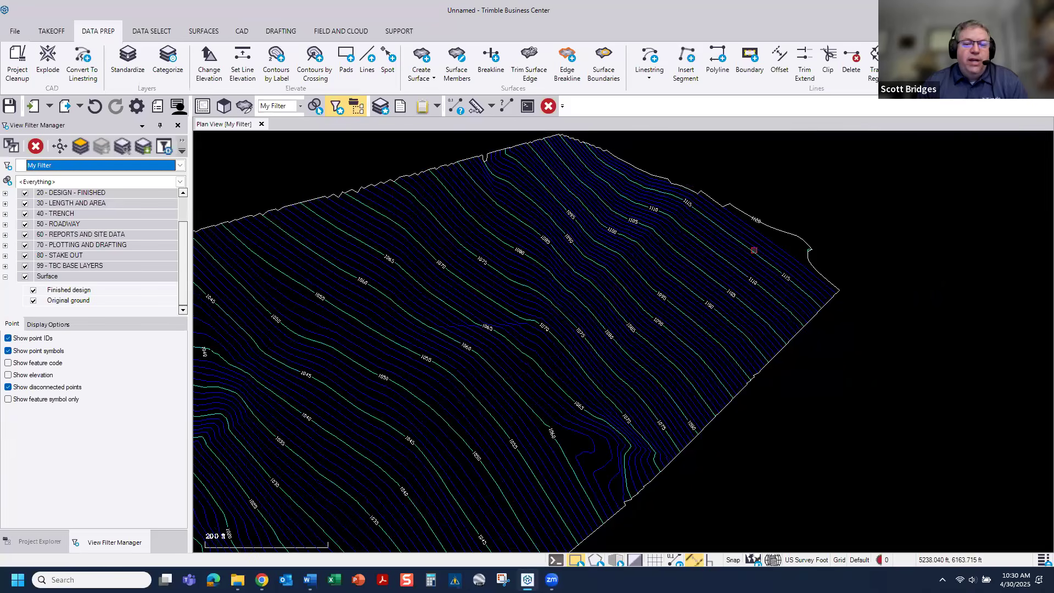
pyautogui.scroll(1, 725, 275)
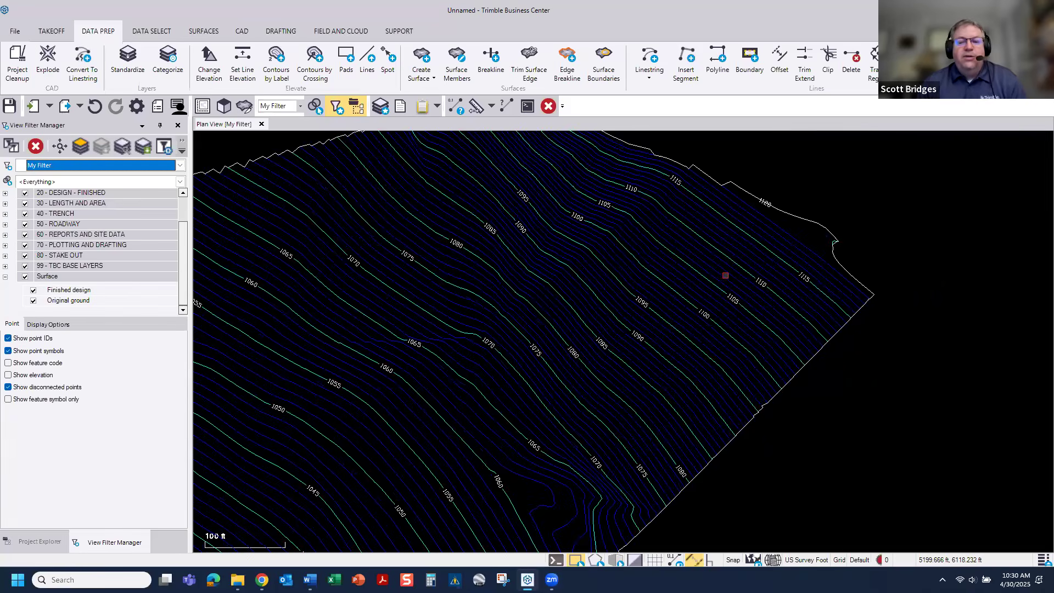
pyautogui.scroll(1, 725, 275)
pyautogui.moveTo(725, 275); pyautogui.dragTo(671, 367, button='middle')
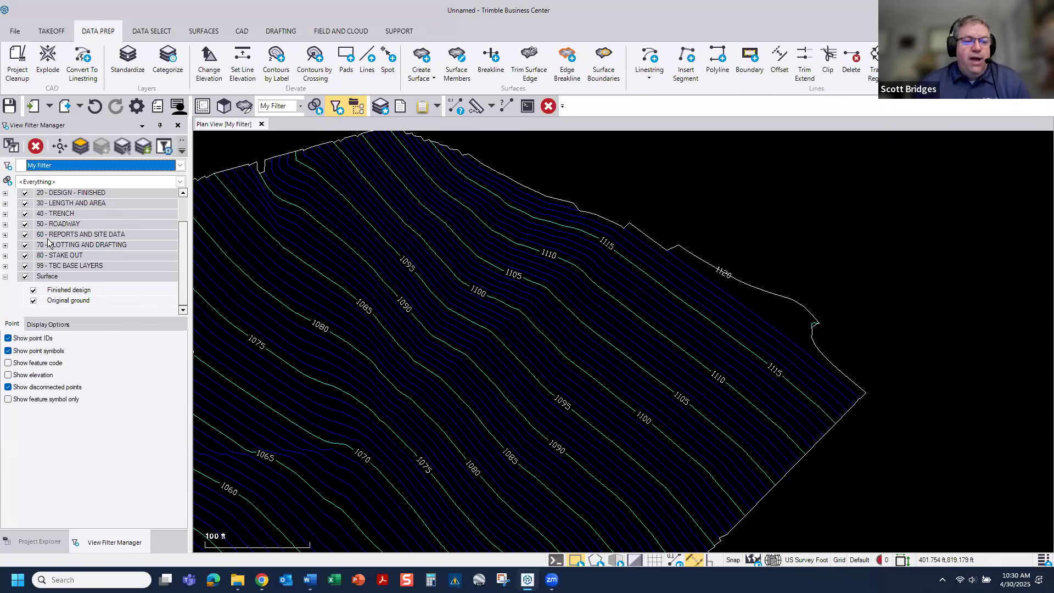
pyautogui.scroll(1, 49, 243)
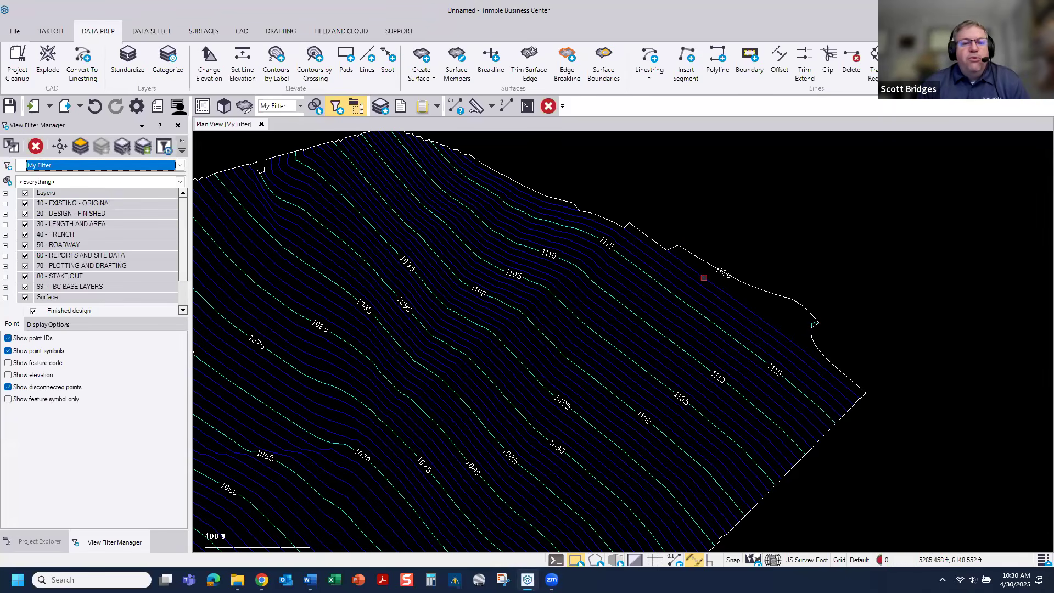
# Step: Standardize the Interval Contours layer, moving its polylines to the .DESIGN - Contours layer
pyautogui.click(156, 32)
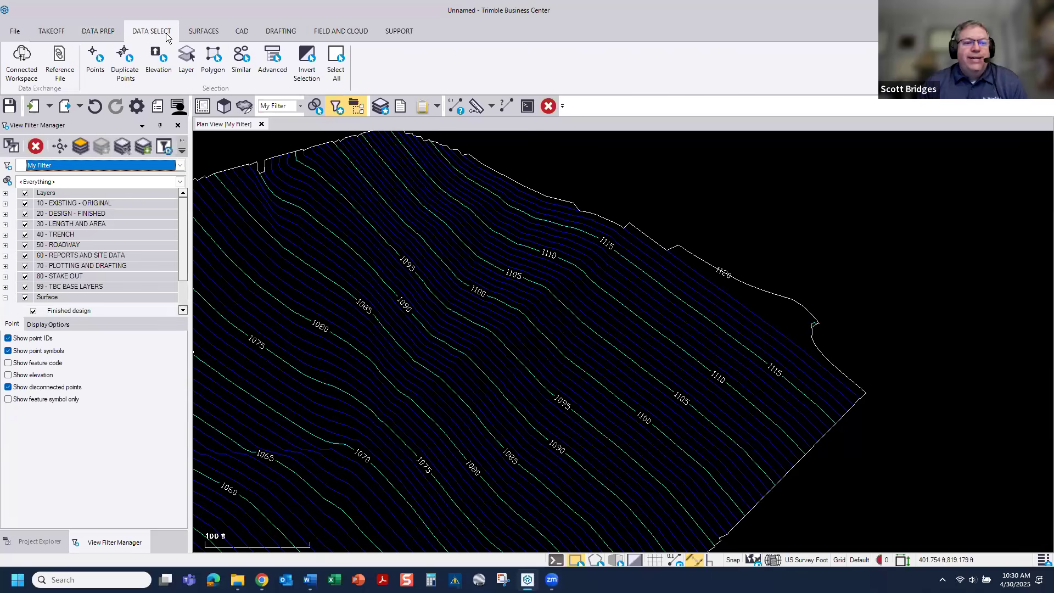
pyautogui.click(100, 34)
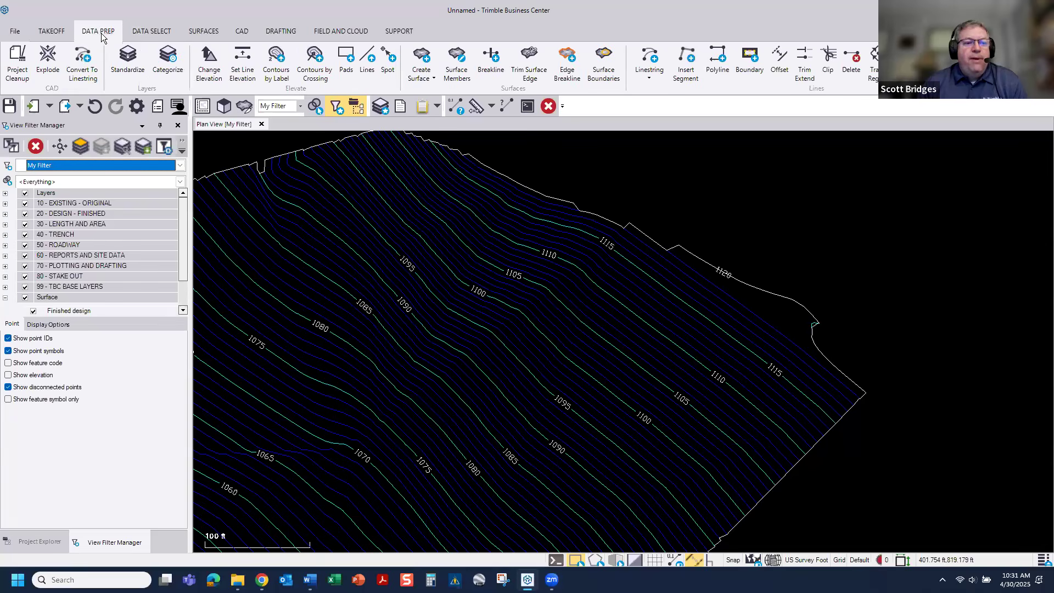
pyautogui.click(128, 60)
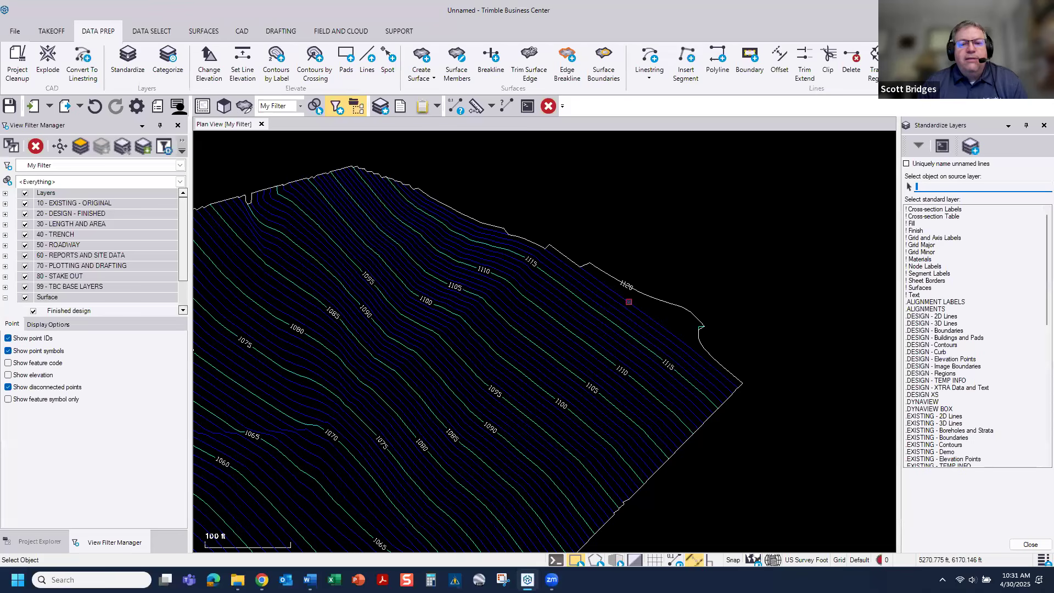
pyautogui.click(629, 302)
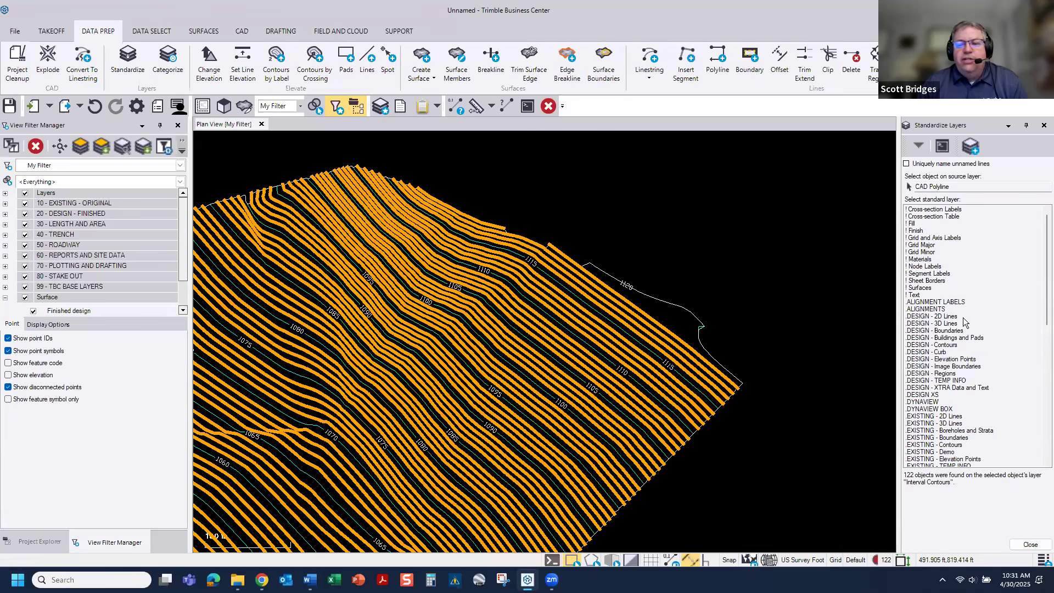
pyautogui.click(945, 346)
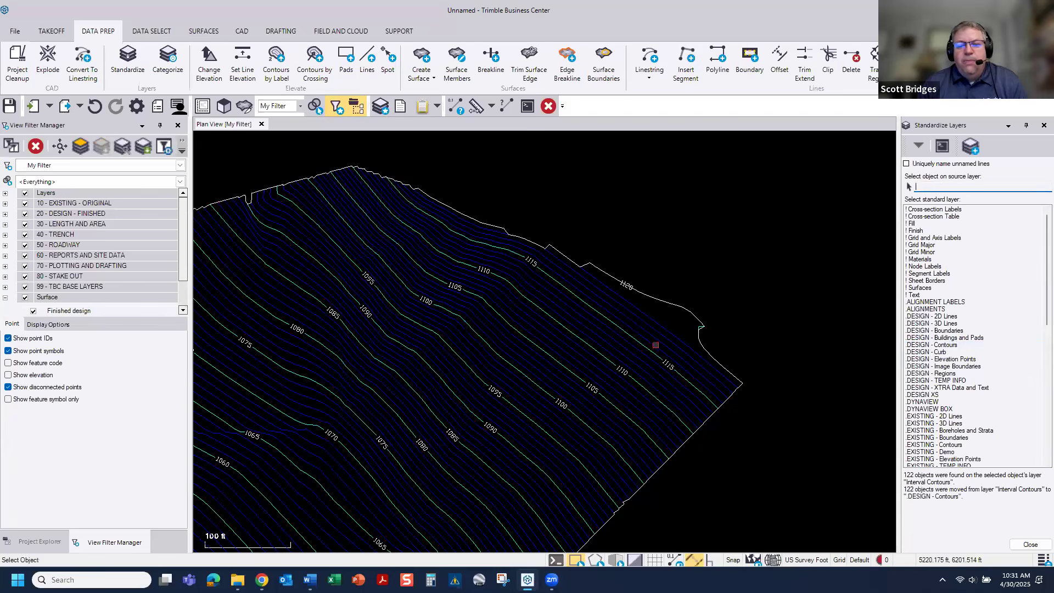
# Step: Move the index contour polylines and the index contour label text to the .DESIGN - Contours layer
pyautogui.click(651, 350)
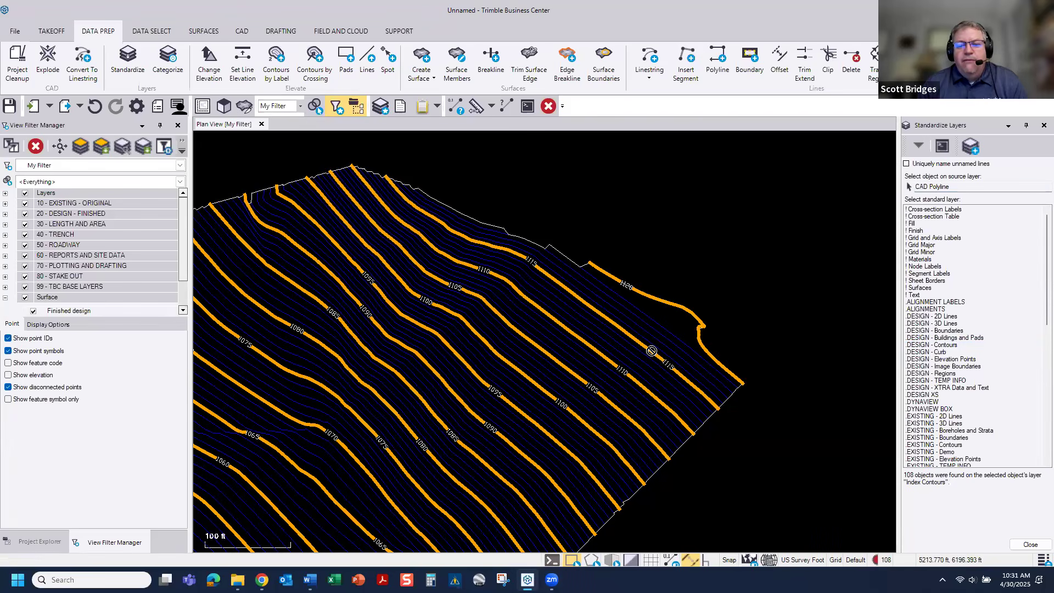
pyautogui.click(945, 346)
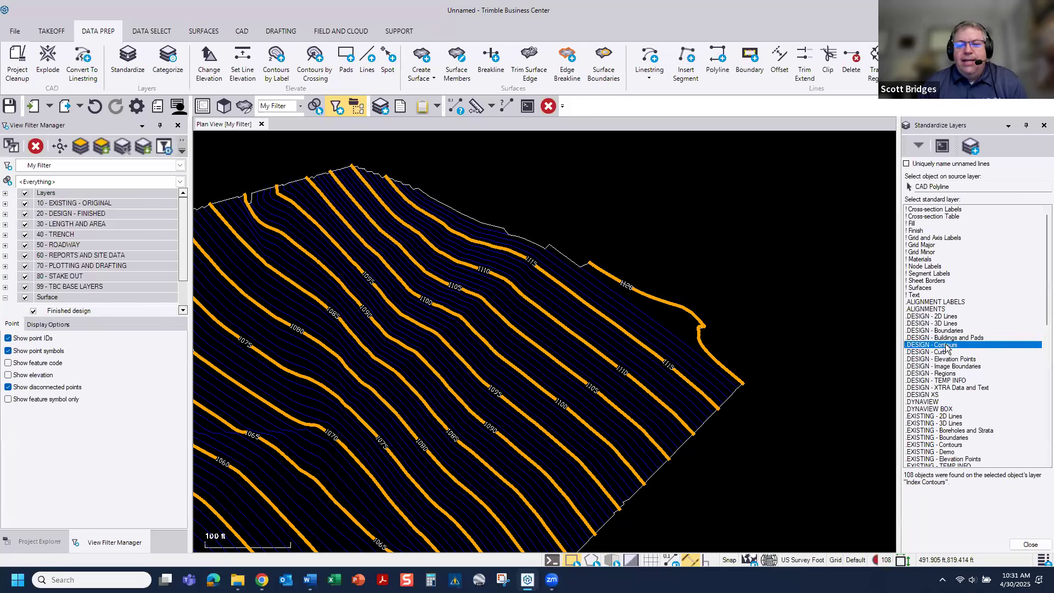
pyautogui.click(666, 364)
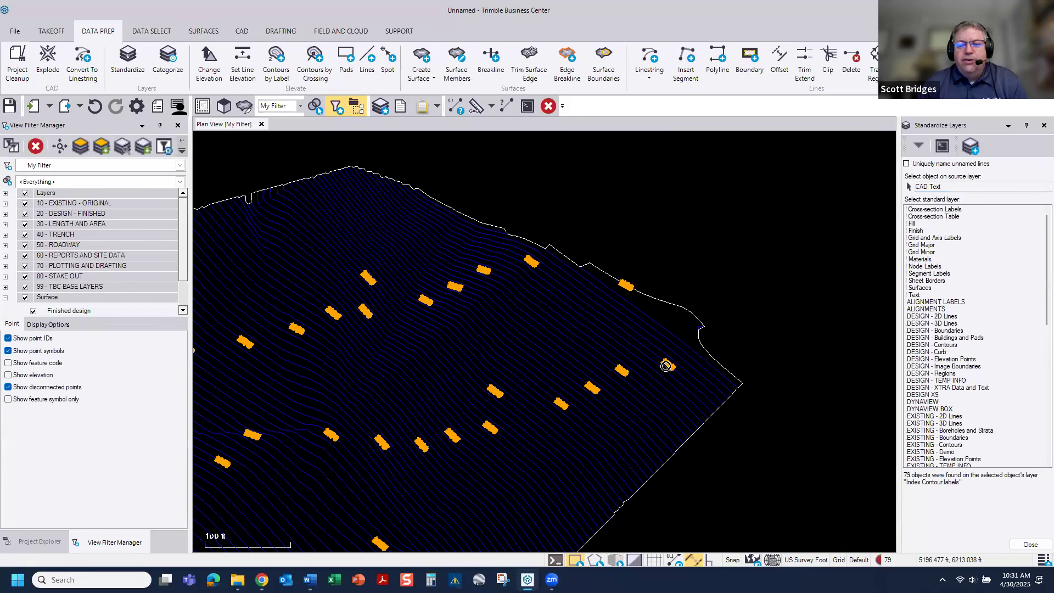
pyautogui.click(933, 345)
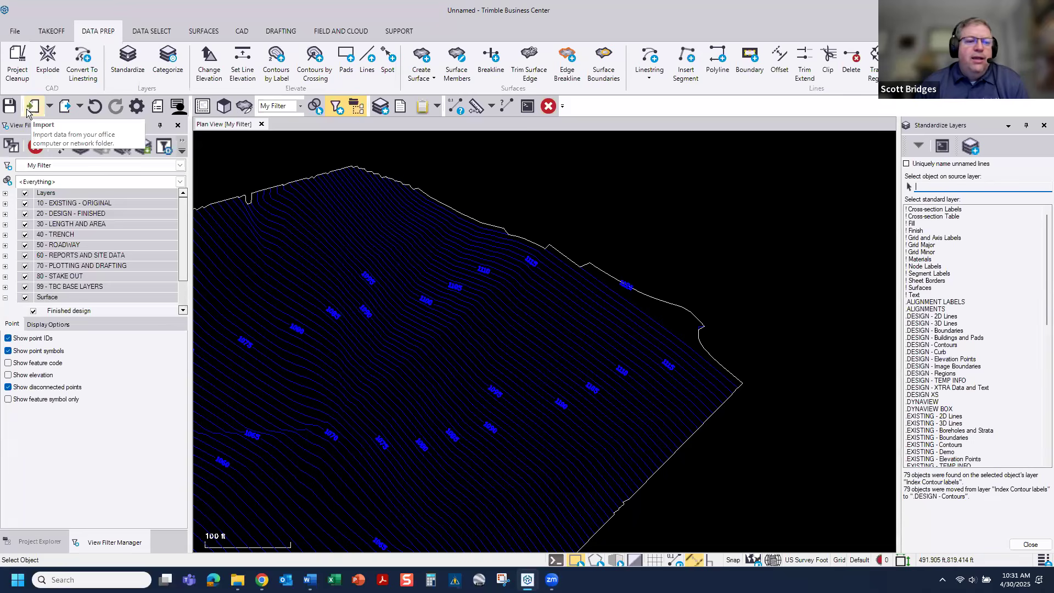
# Step: Undo the label text's last layer move and standardize the Index Contour labels to the .DESIGN - XTRA Data and Text layer
pyautogui.click(95, 106)
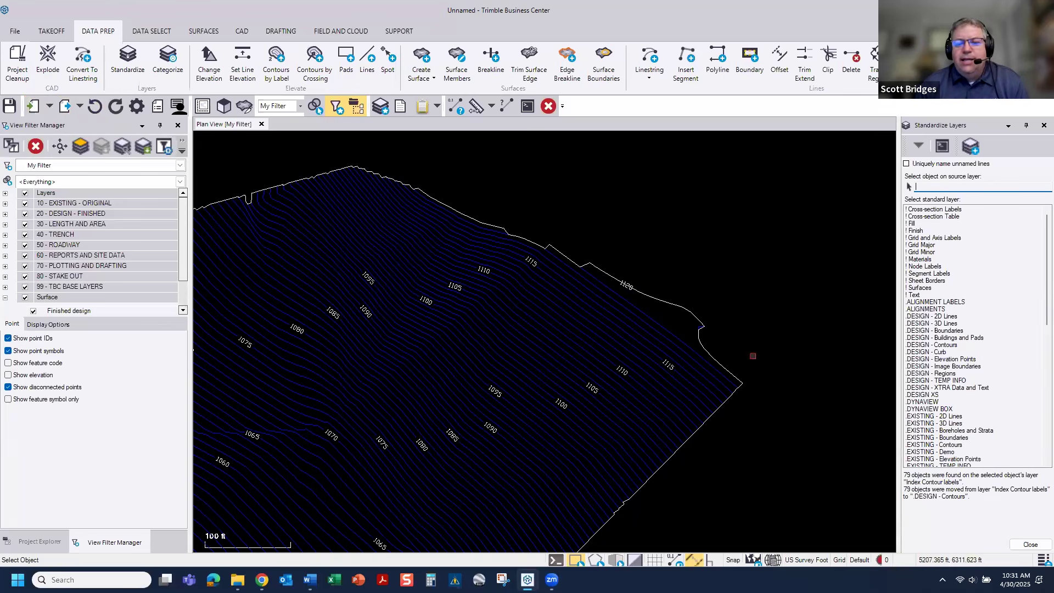
pyautogui.click(666, 364)
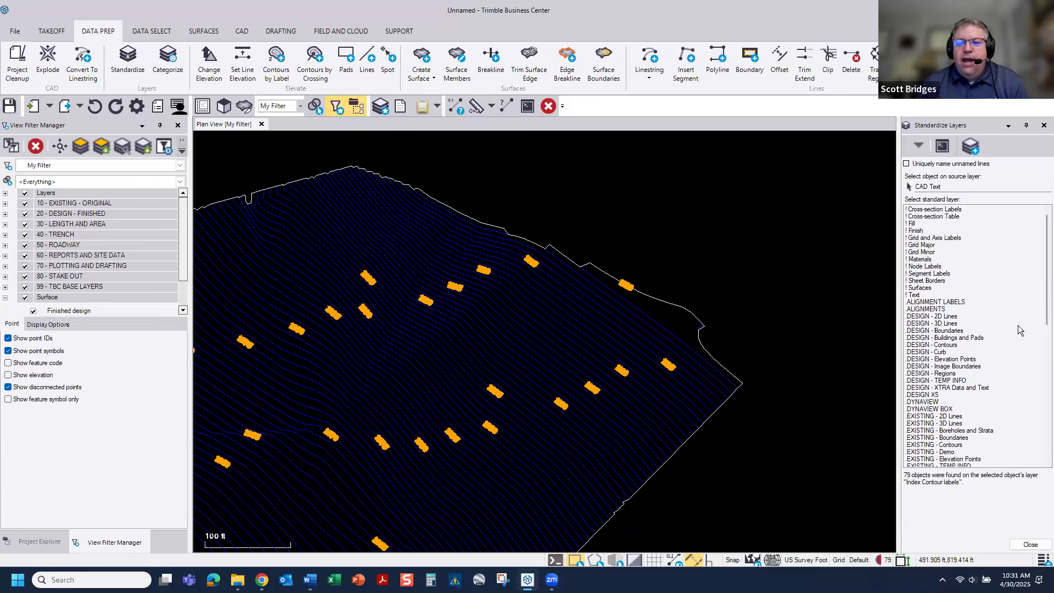
pyautogui.click(950, 389)
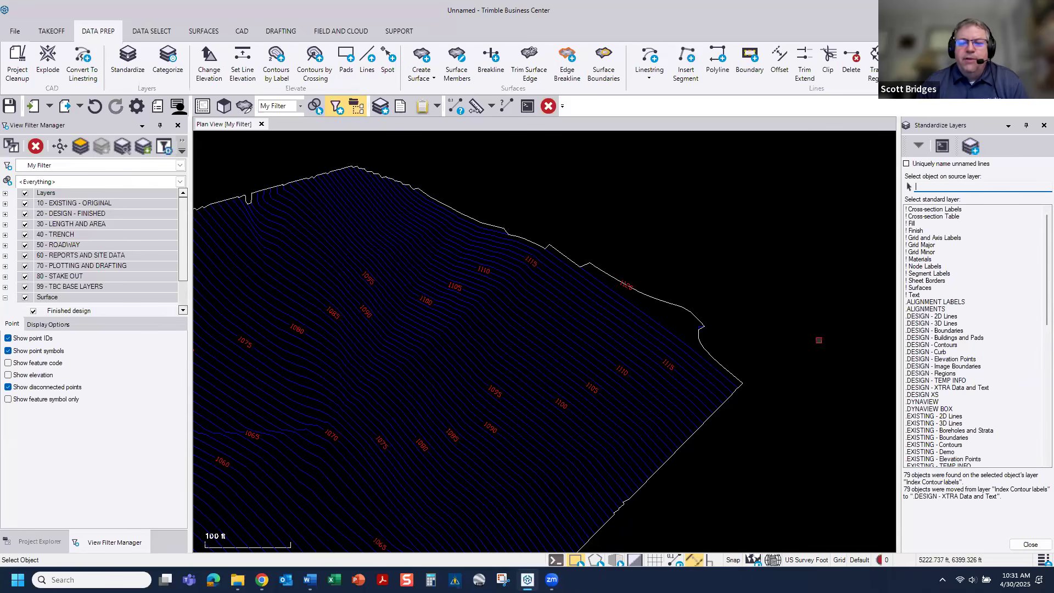
pyautogui.click(1044, 128)
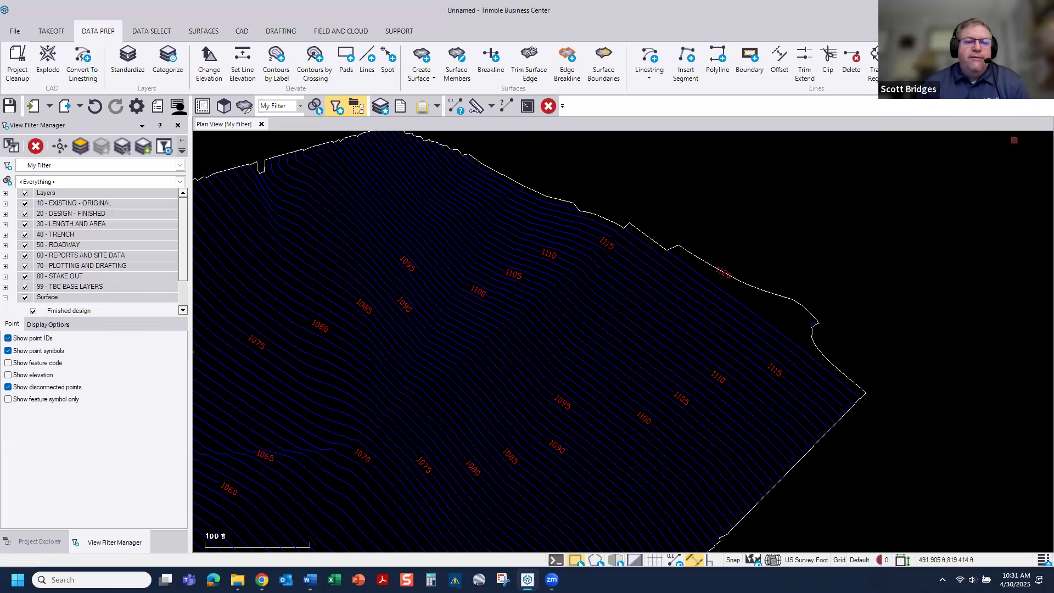
# Step: Hide the ungrouped imported layers, including the site boundary, in the view filter
pyautogui.click(25, 194)
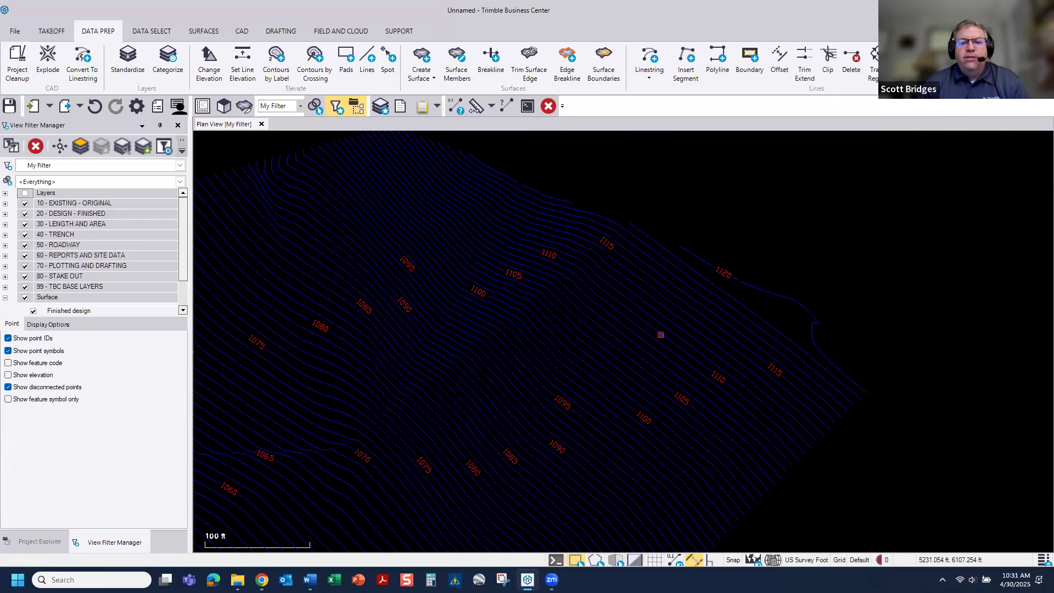
pyautogui.scroll(3, 659, 332)
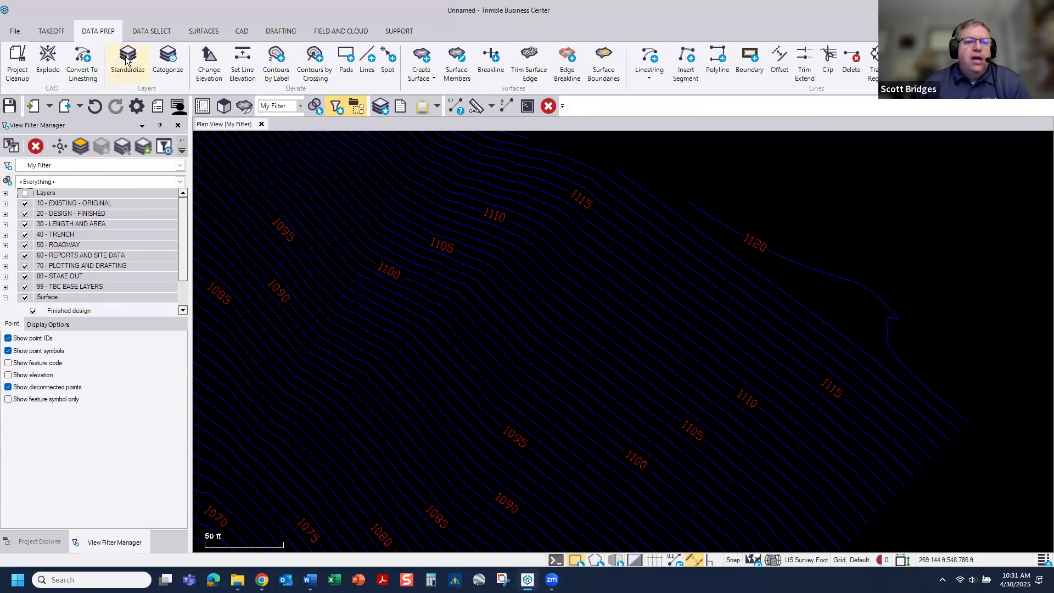
# Step: Elevate the contours by label, selecting everything on the .DESIGN - Contours and .DESIGN - XTRA Data and Text layers and joining contours across labels
pyautogui.click(272, 64)
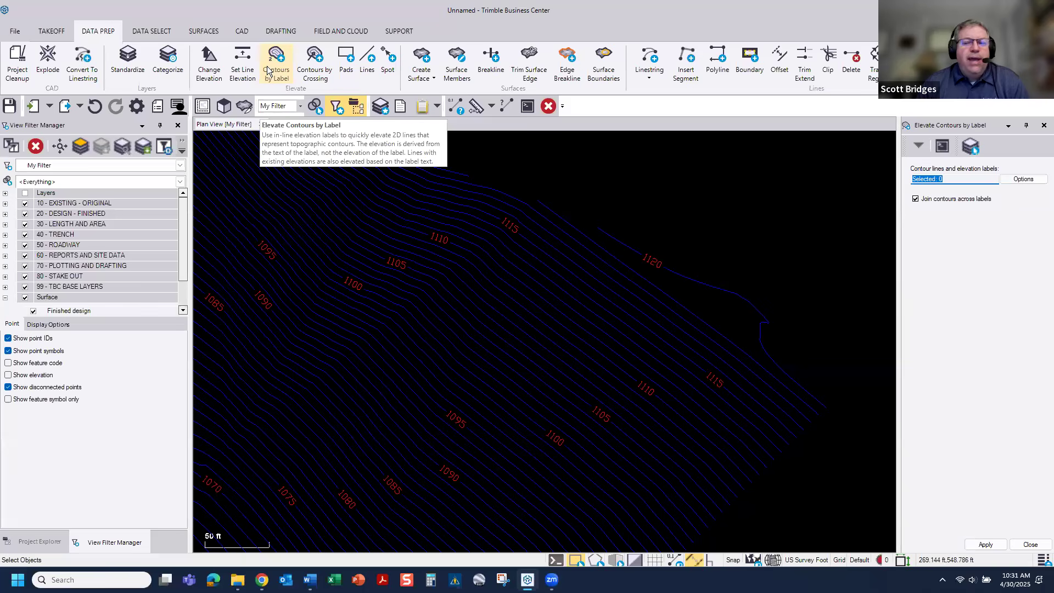
pyautogui.scroll(2, 750, 379)
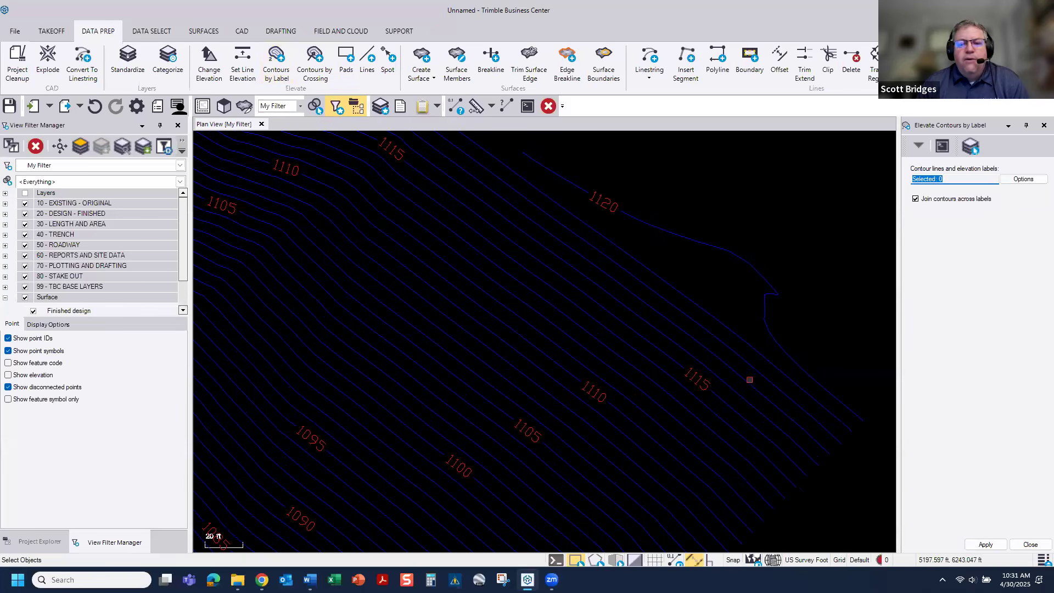
pyautogui.click(1018, 179)
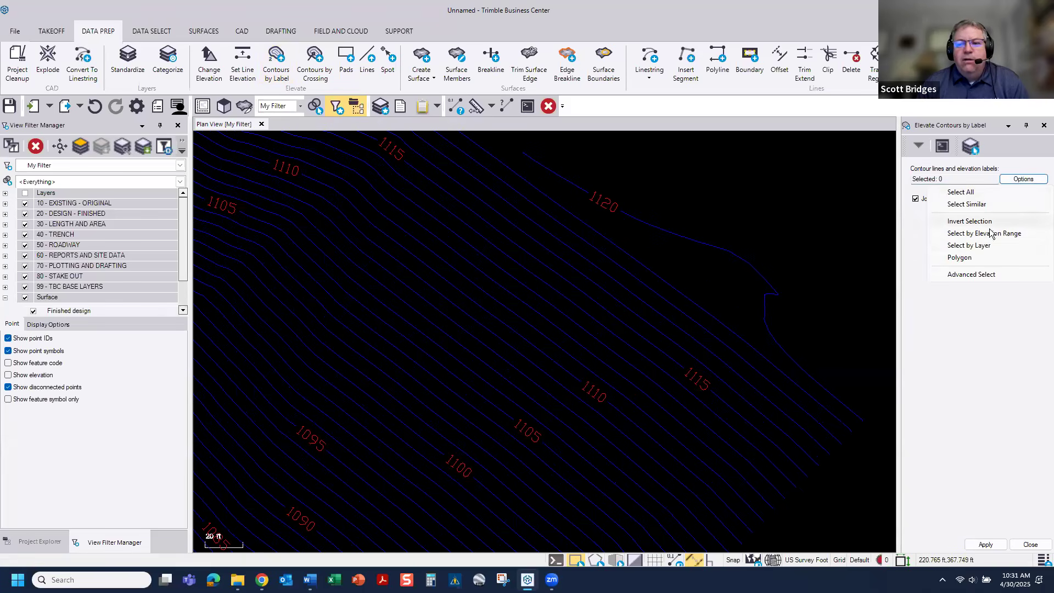
pyautogui.click(983, 246)
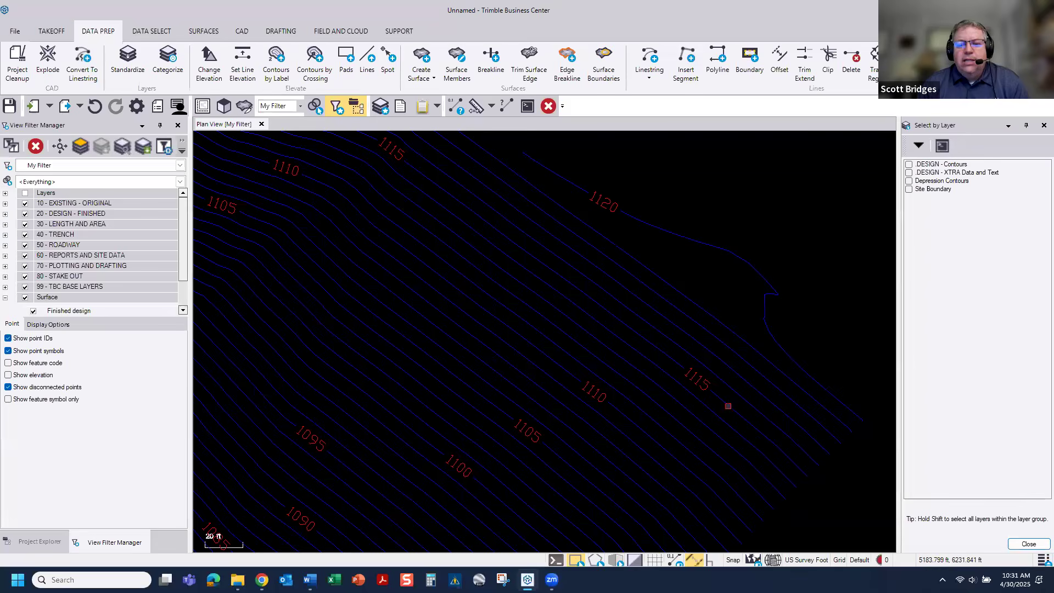
pyautogui.click(728, 406)
pyautogui.click(700, 380)
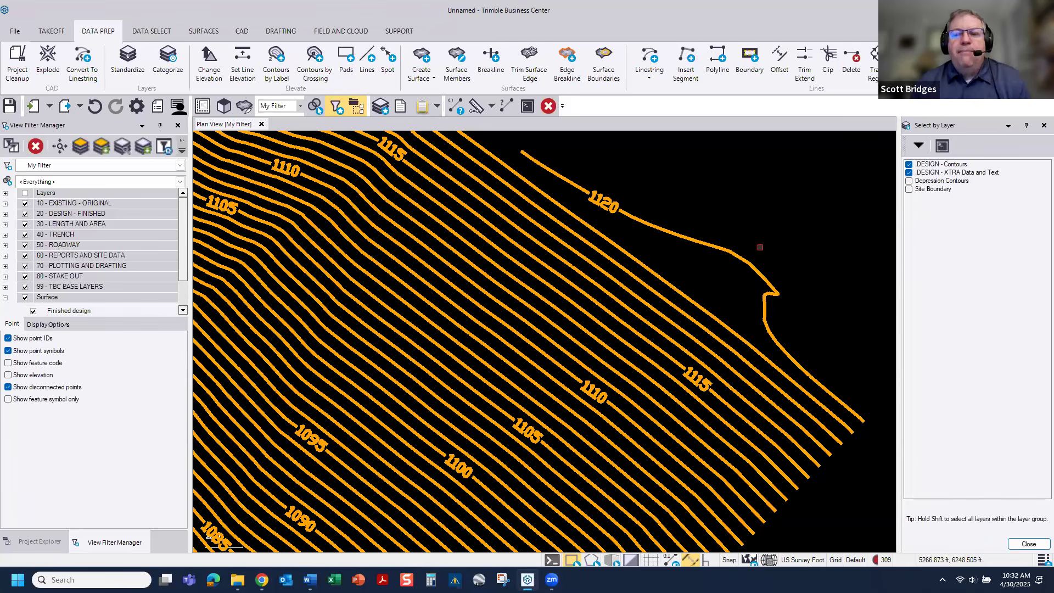
pyautogui.click(1024, 544)
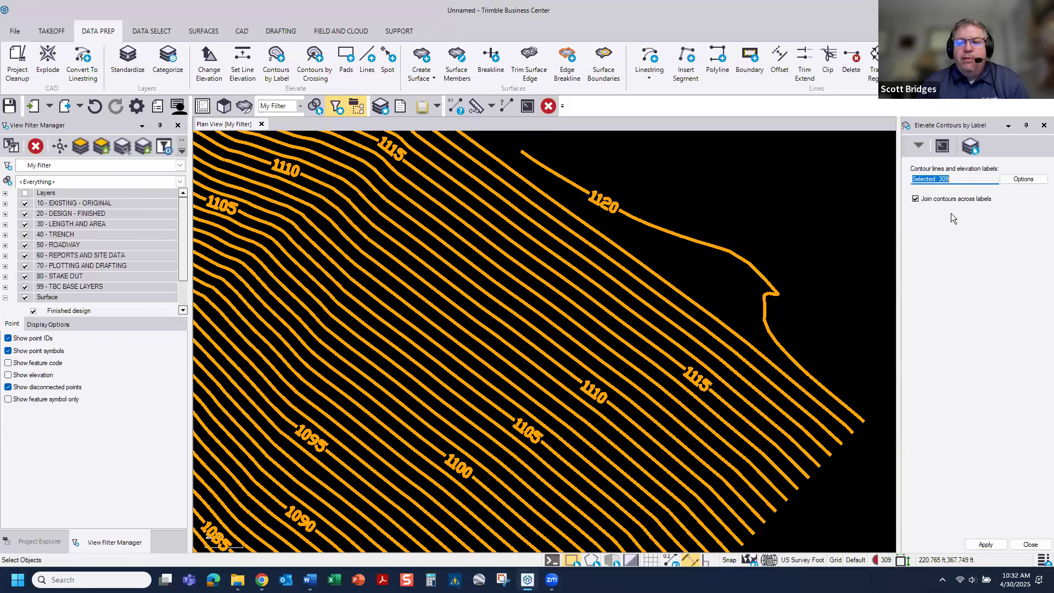
pyautogui.click(985, 544)
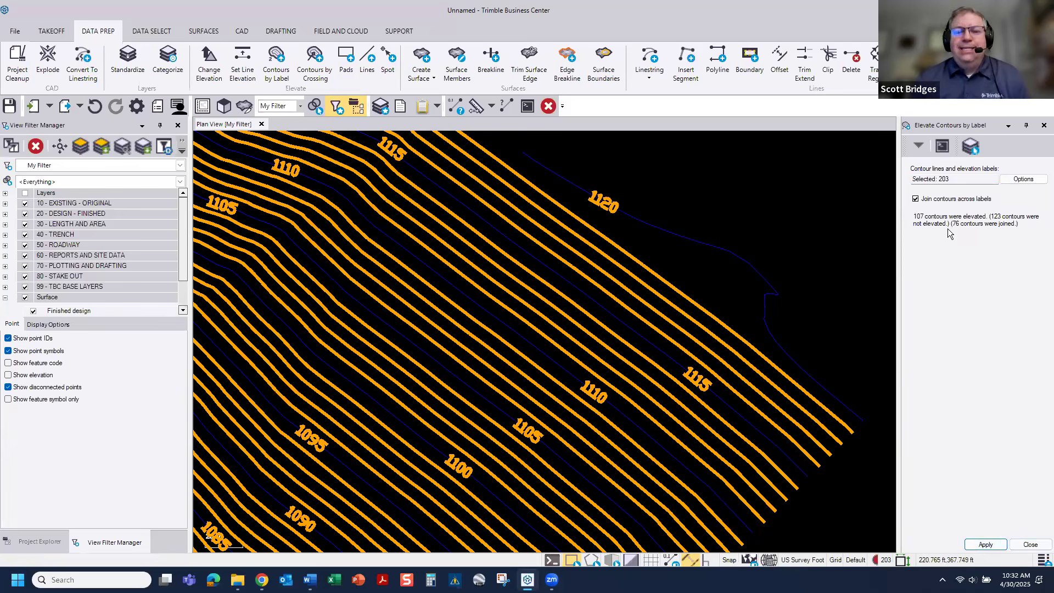
pyautogui.click(1037, 544)
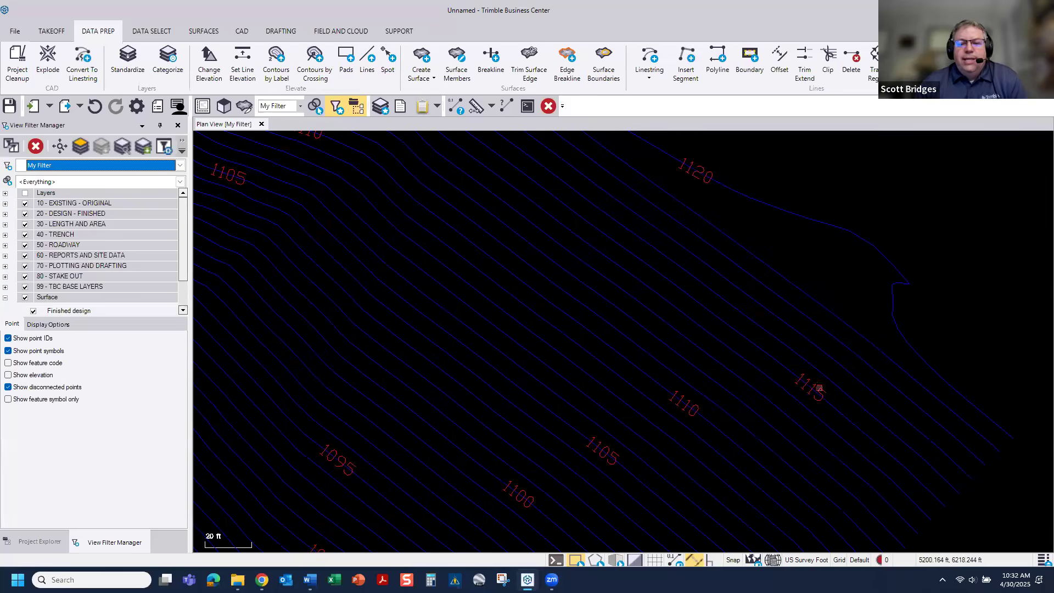
# Step: Open a 3D view of the contours and place it beside the plan view in a vertical tab group
pyautogui.scroll(-3, 755, 360)
pyautogui.scroll(-5, 754, 360)
pyautogui.moveTo(677, 296); pyautogui.dragTo(680, 274, button='middle')
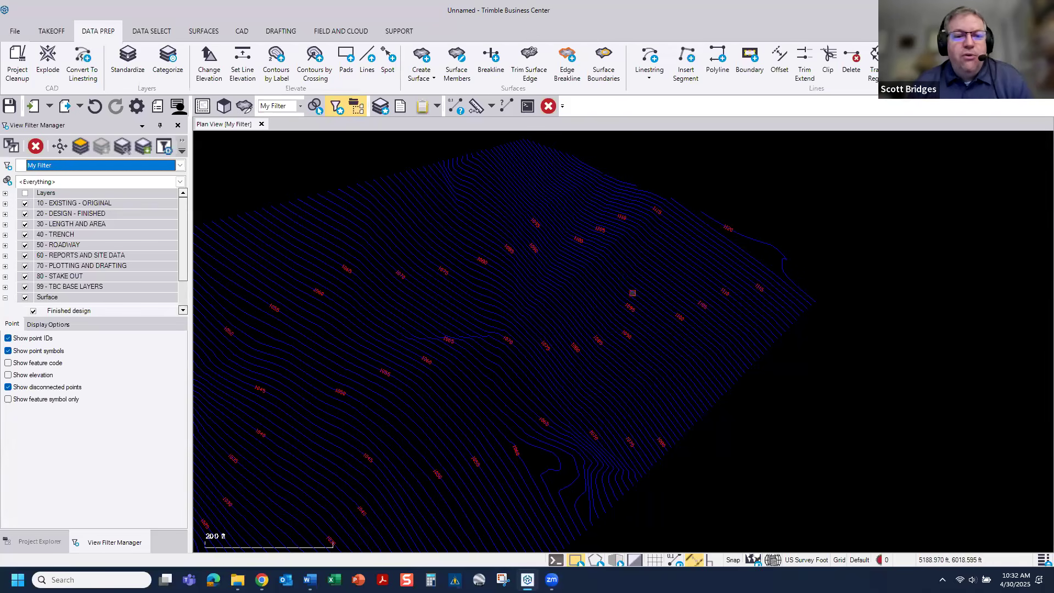
pyautogui.click(223, 107)
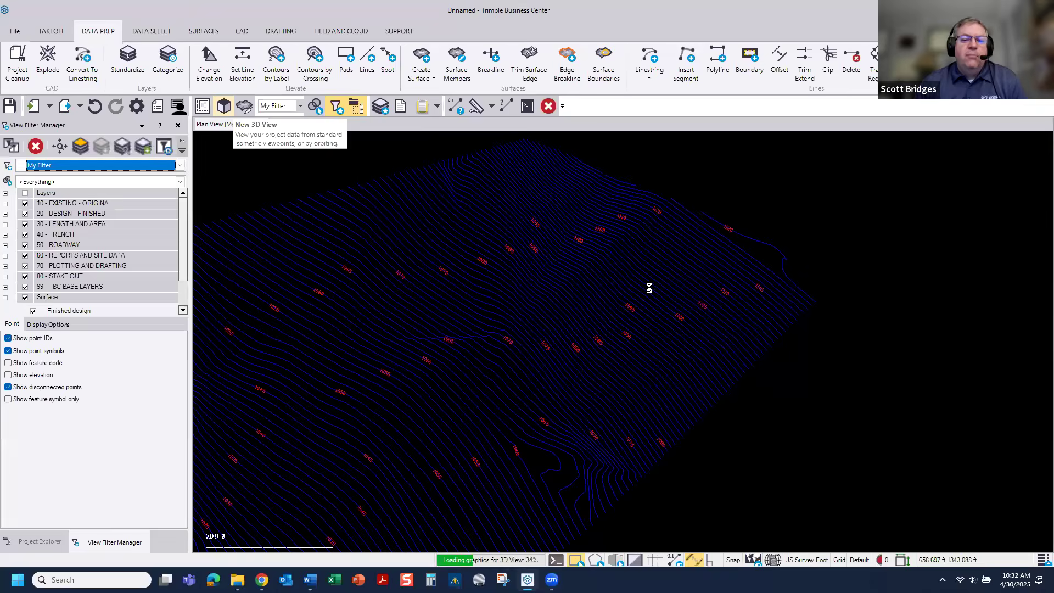
pyautogui.moveTo(296, 126); pyautogui.dragTo(924, 191)
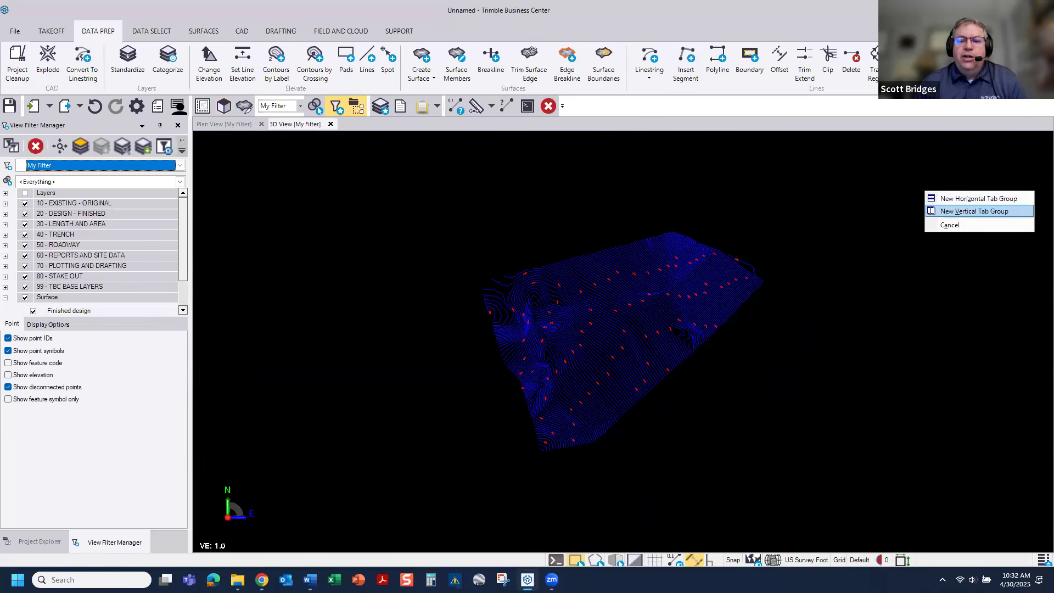
pyautogui.click(966, 210)
# Step: Tilt the 3D view on a white background to compare contour heights, and give the plan view more width
pyautogui.click(634, 560)
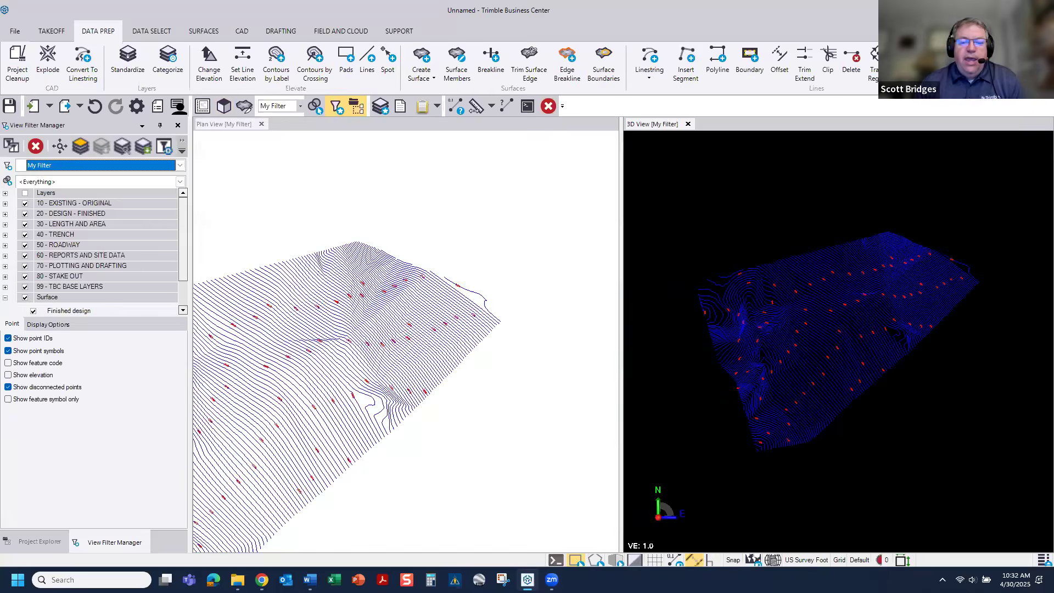
pyautogui.scroll(2, 327, 354)
pyautogui.moveTo(410, 329); pyautogui.dragTo(499, 298, button='middle')
pyautogui.moveTo(881, 377); pyautogui.dragTo(882, 341, button='right')
pyautogui.moveTo(861, 249); pyautogui.dragTo(869, 348, button='middle')
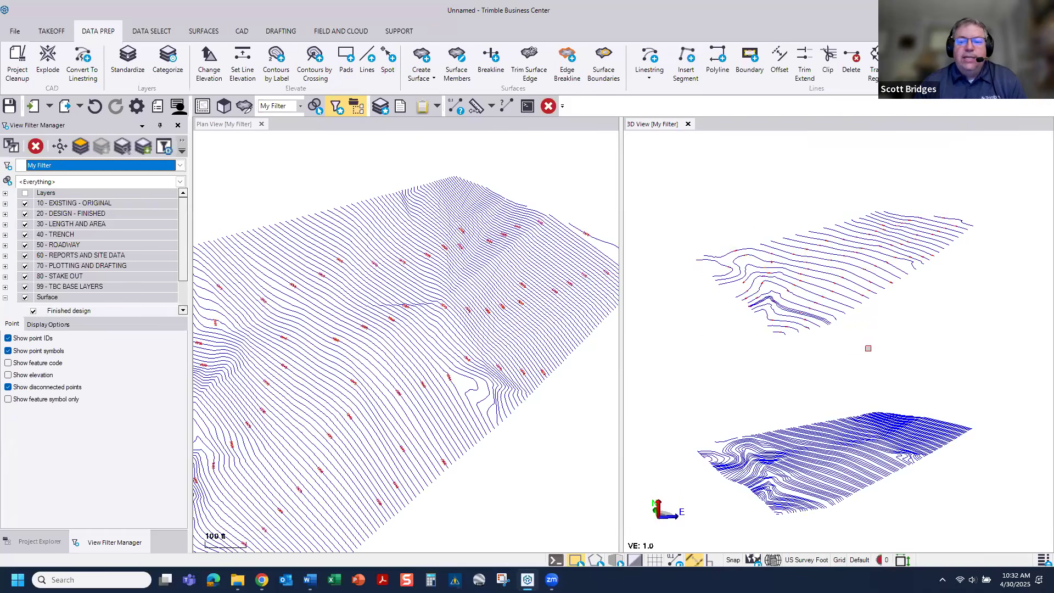
pyautogui.scroll(1, 869, 349)
pyautogui.moveTo(622, 361); pyautogui.dragTo(768, 361)
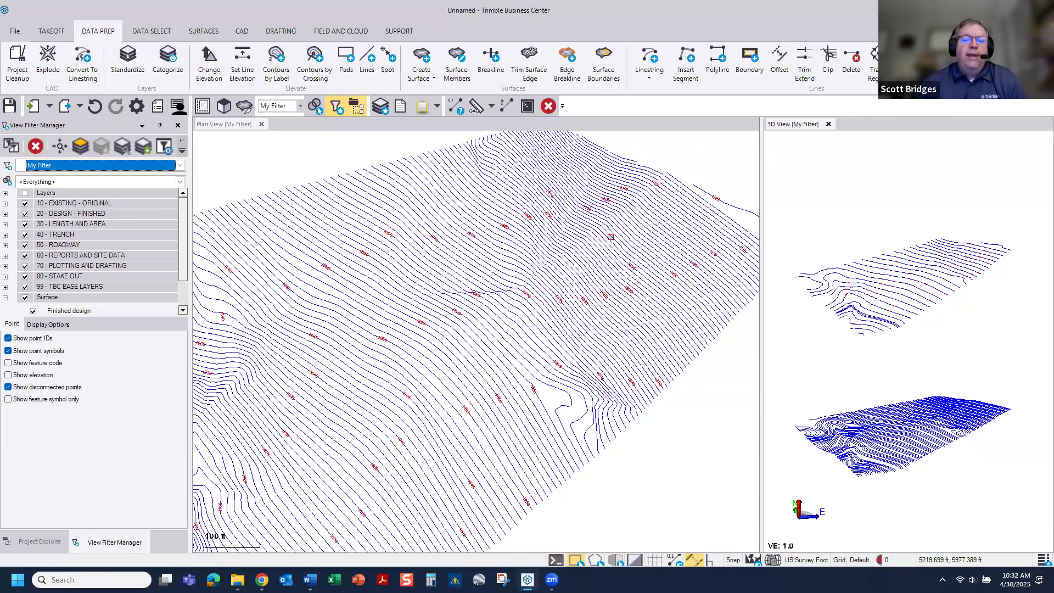
# Step: Display zero-elevation lines in Yellow as the alternate color and return the views to a black background
pyautogui.scroll(5, 611, 237)
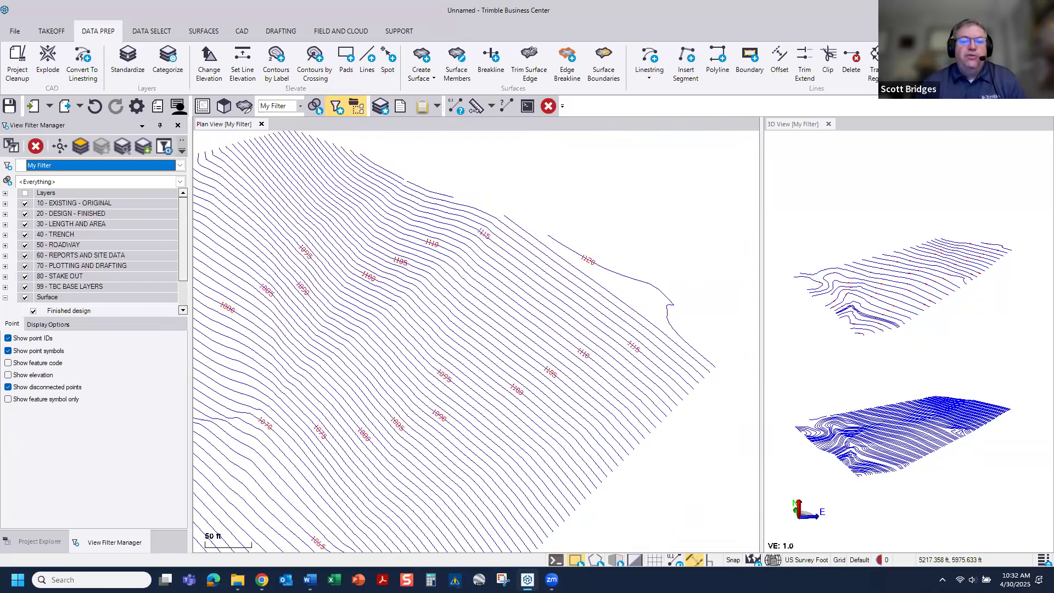
pyautogui.scroll(4, 540, 305)
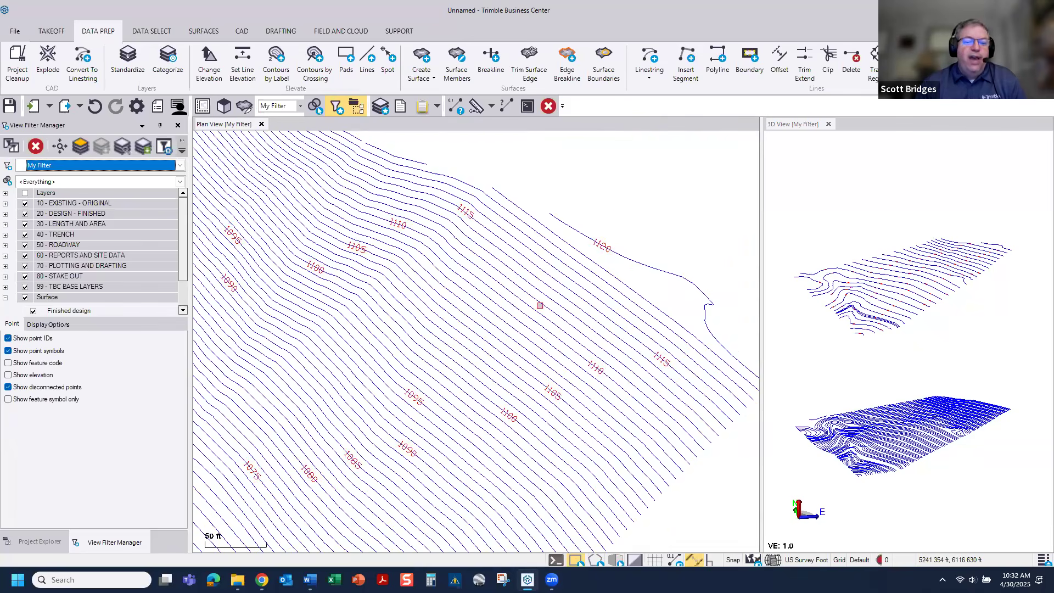
pyautogui.click(57, 325)
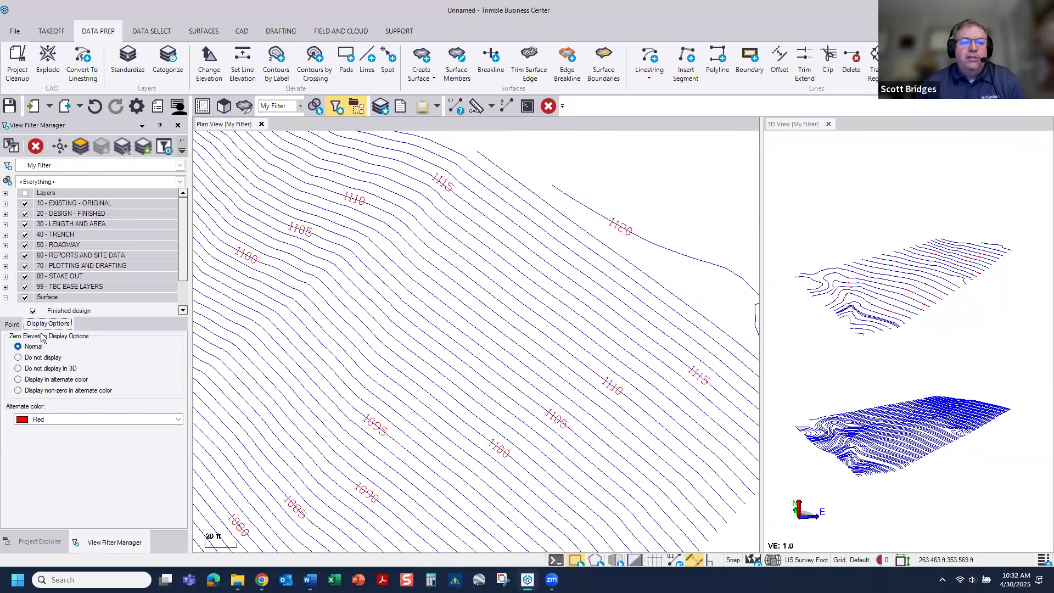
pyautogui.click(50, 380)
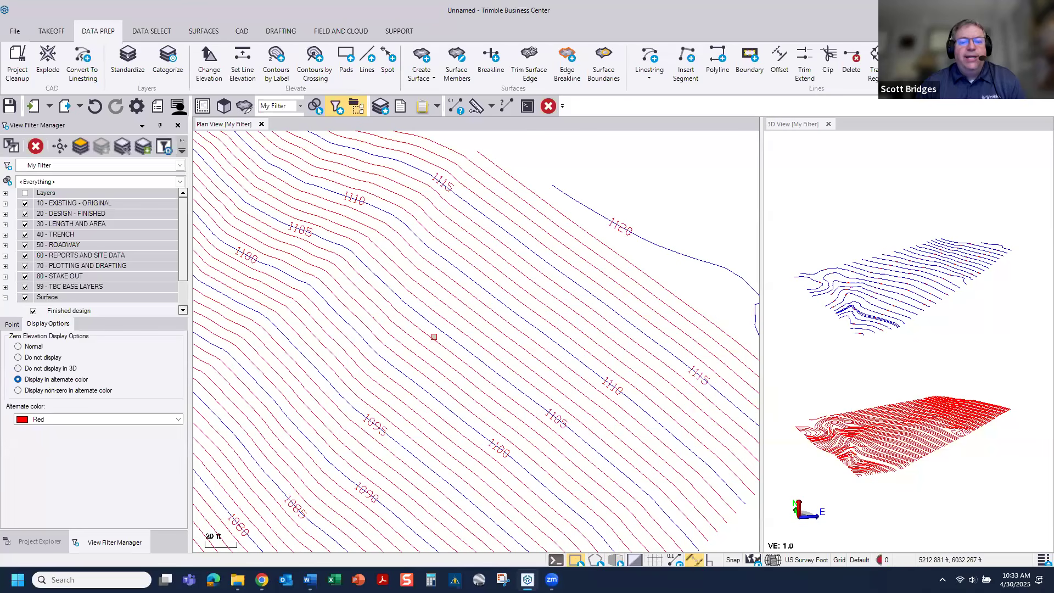
pyautogui.scroll(2, 645, 276)
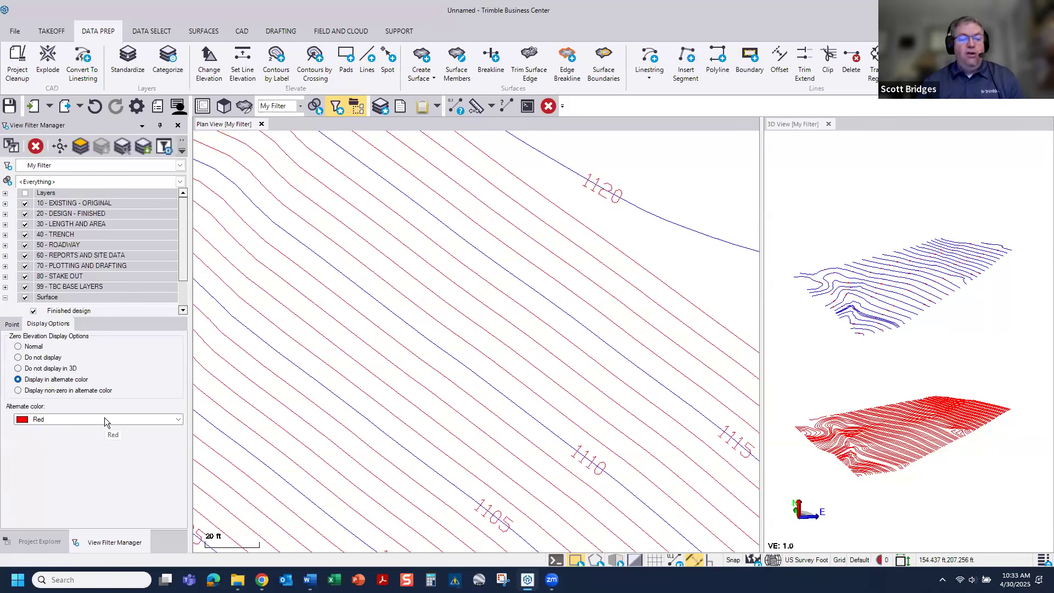
pyautogui.click(166, 421)
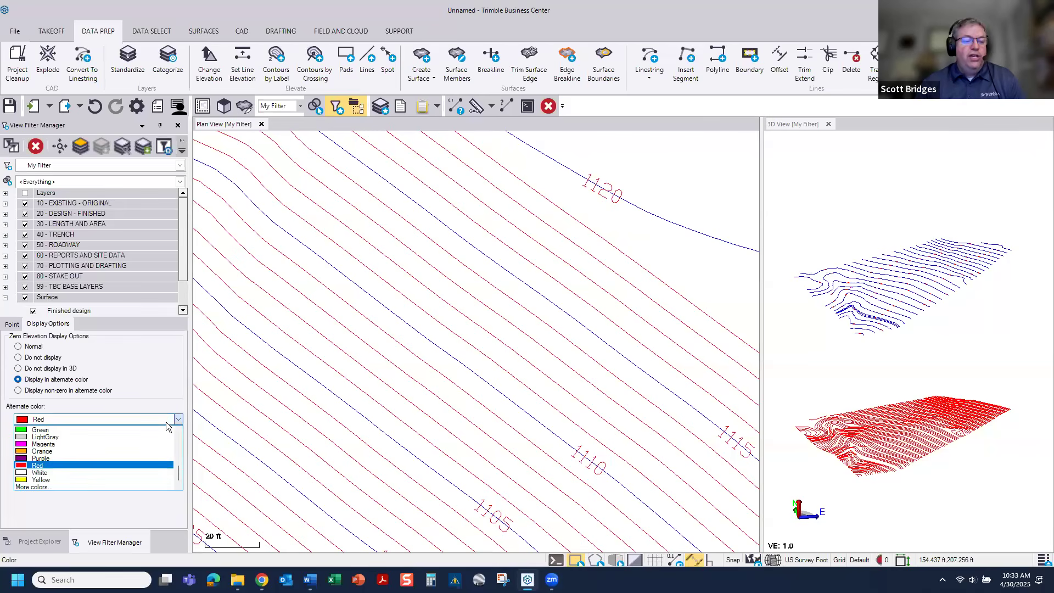
pyautogui.click(56, 481)
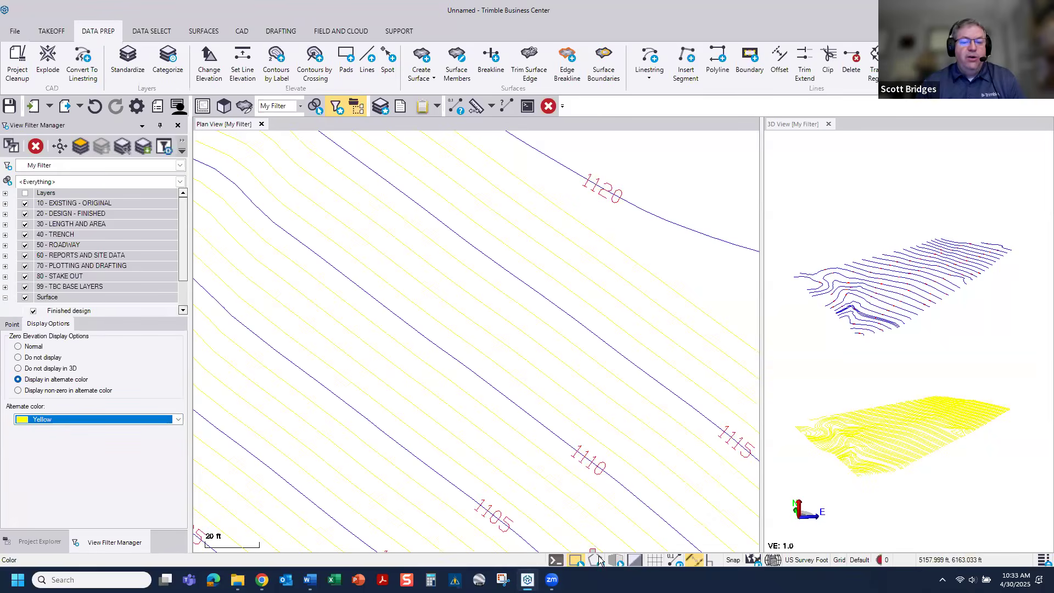
pyautogui.click(634, 560)
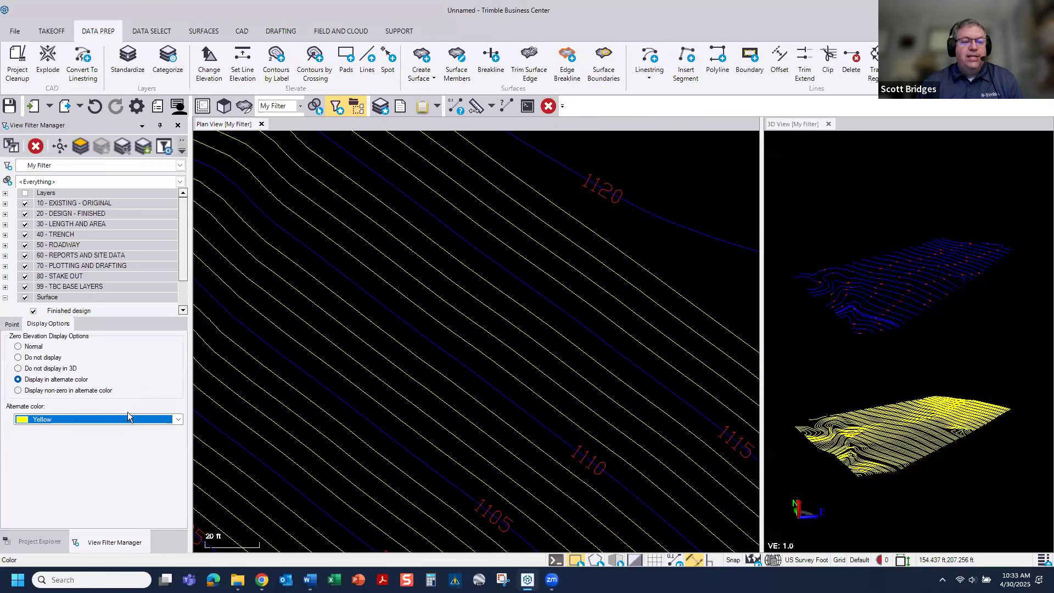
pyautogui.click(132, 312)
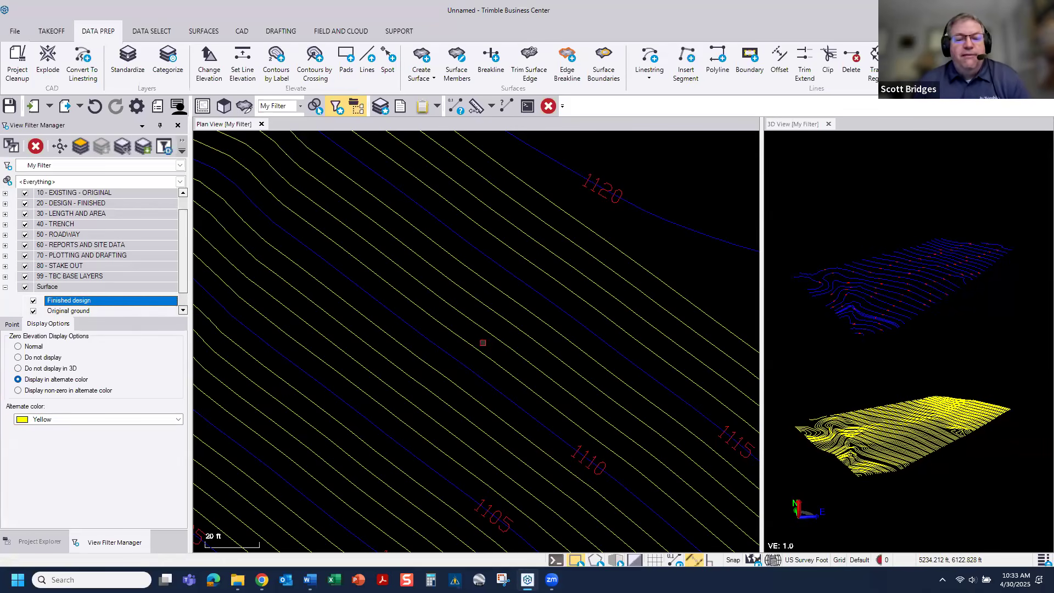
# Step: Elevate contours by crossing with the Automatic method, using a crossing line from outside the 1120 contour at 5205.259, 6291.415 southwest to 5093.441, 6158.057
pyautogui.scroll(-4, 482, 343)
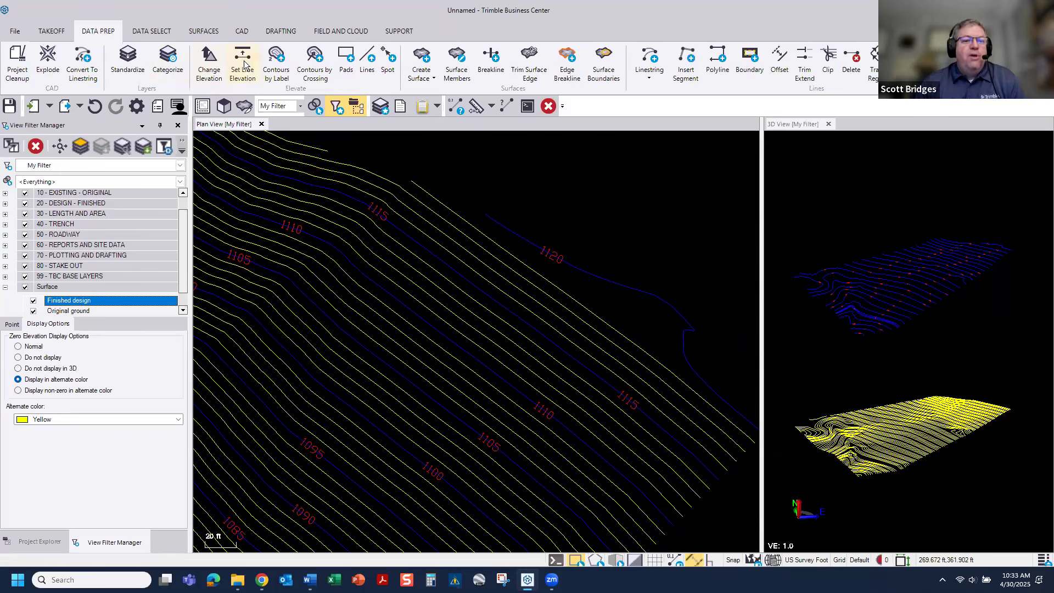
pyautogui.click(303, 62)
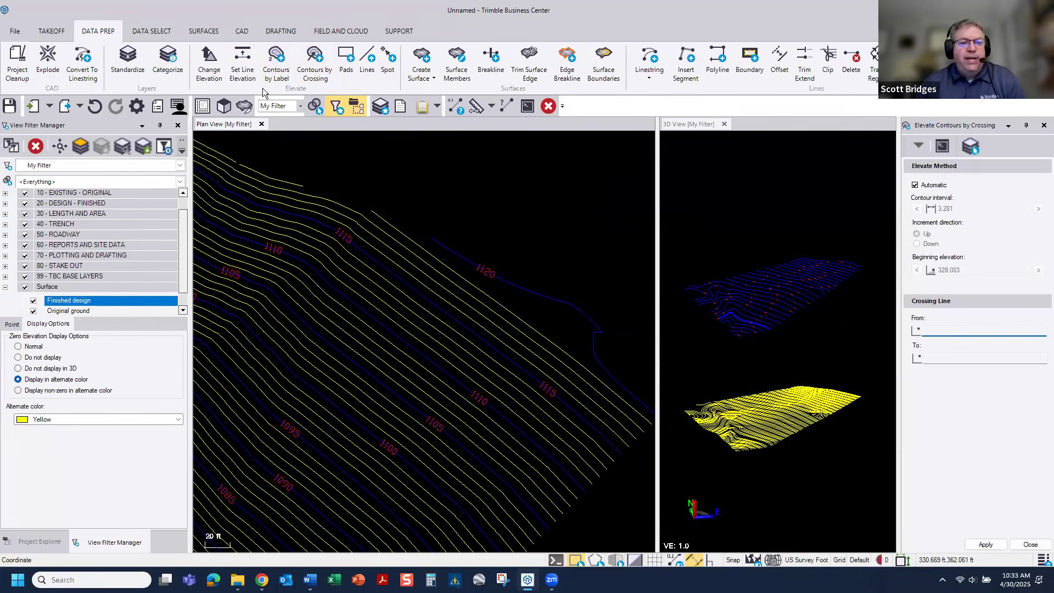
pyautogui.moveTo(489, 423); pyautogui.dragTo(384, 279, button='middle')
pyautogui.scroll(1, 496, 266)
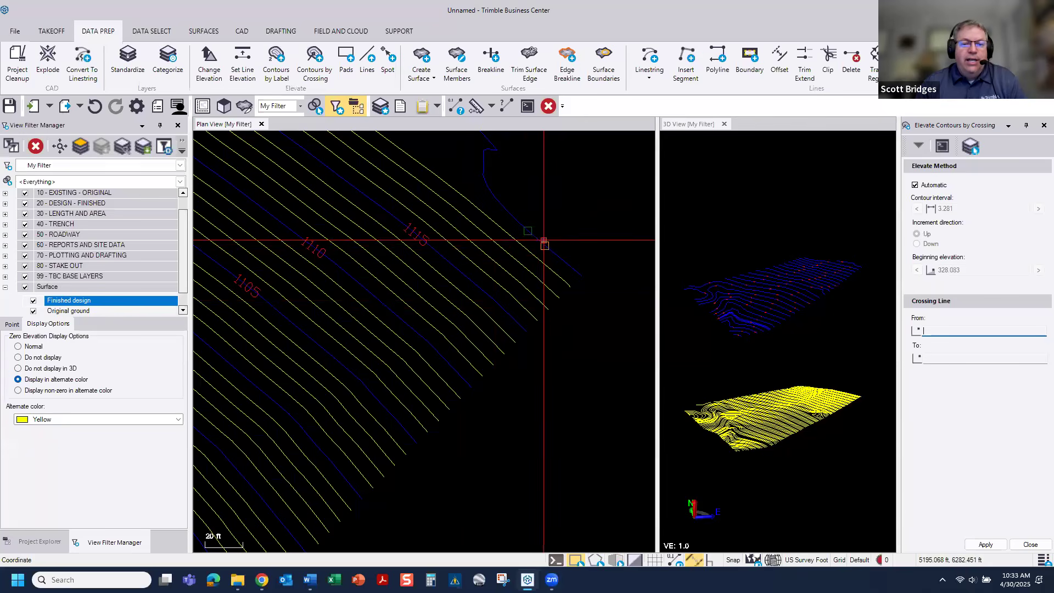
pyautogui.scroll(1, 499, 270)
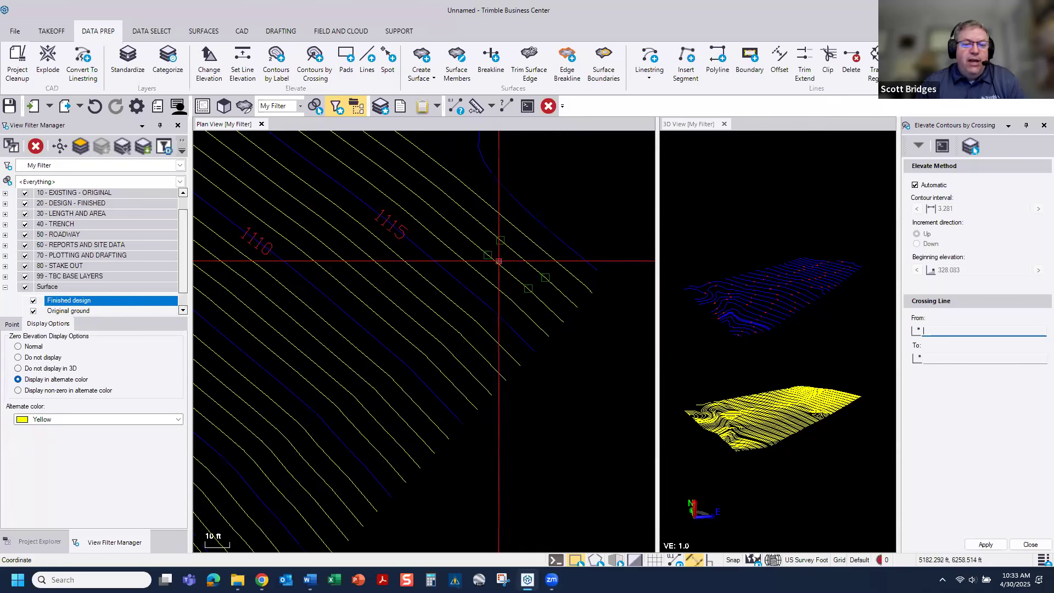
pyautogui.click(580, 206)
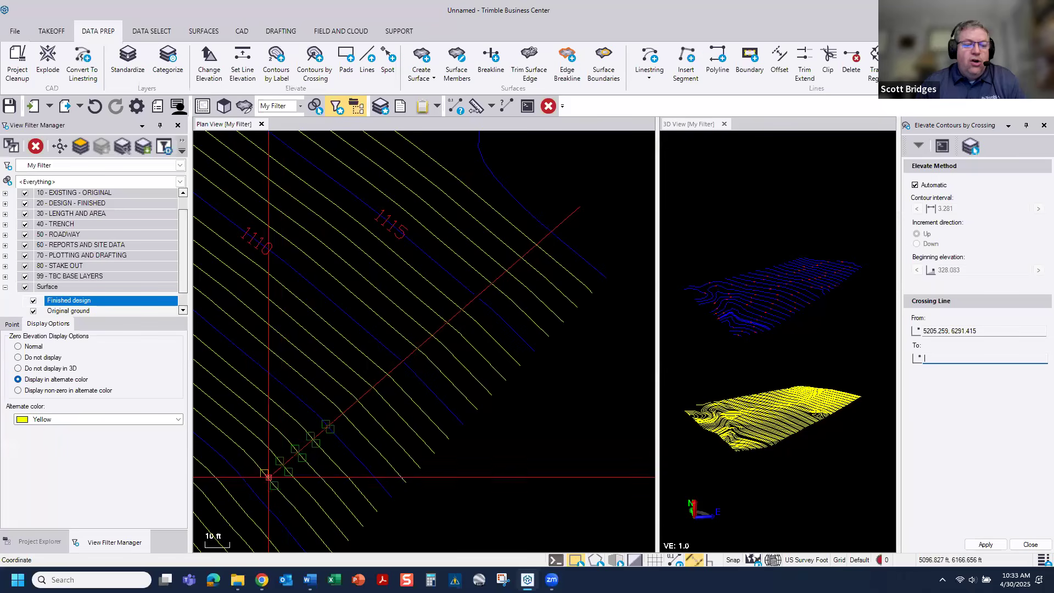
pyautogui.click(243, 491)
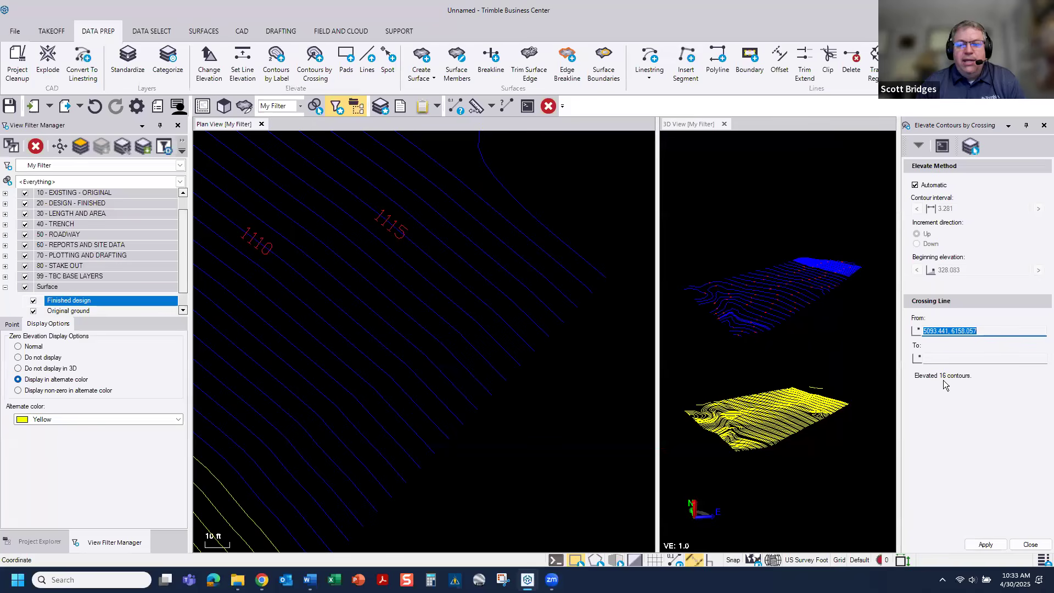
# Step: Check the running snap mode options and switch the views to a white background
pyautogui.click(733, 560)
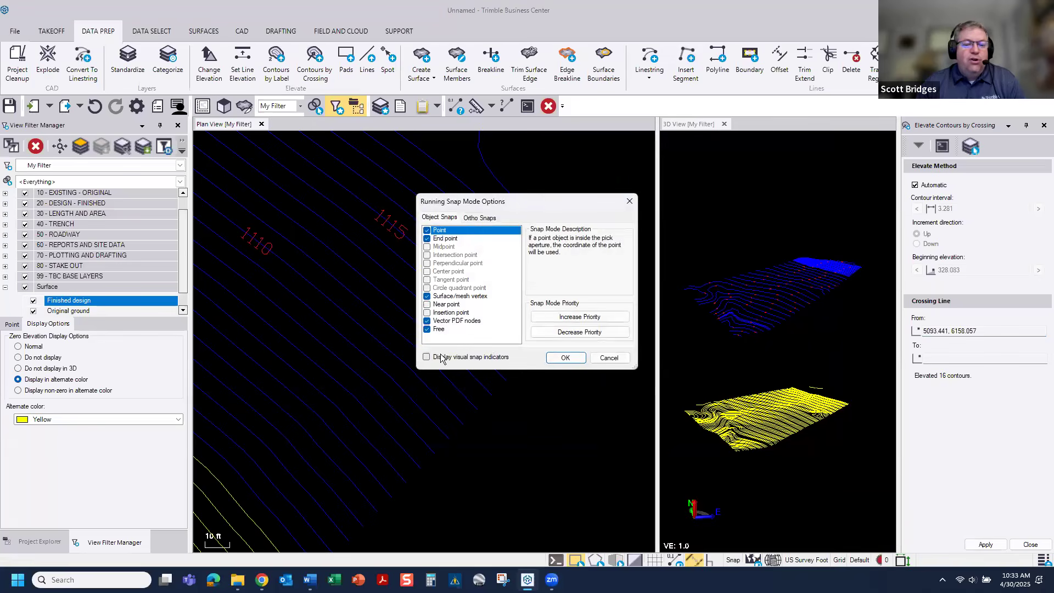
pyautogui.click(565, 357)
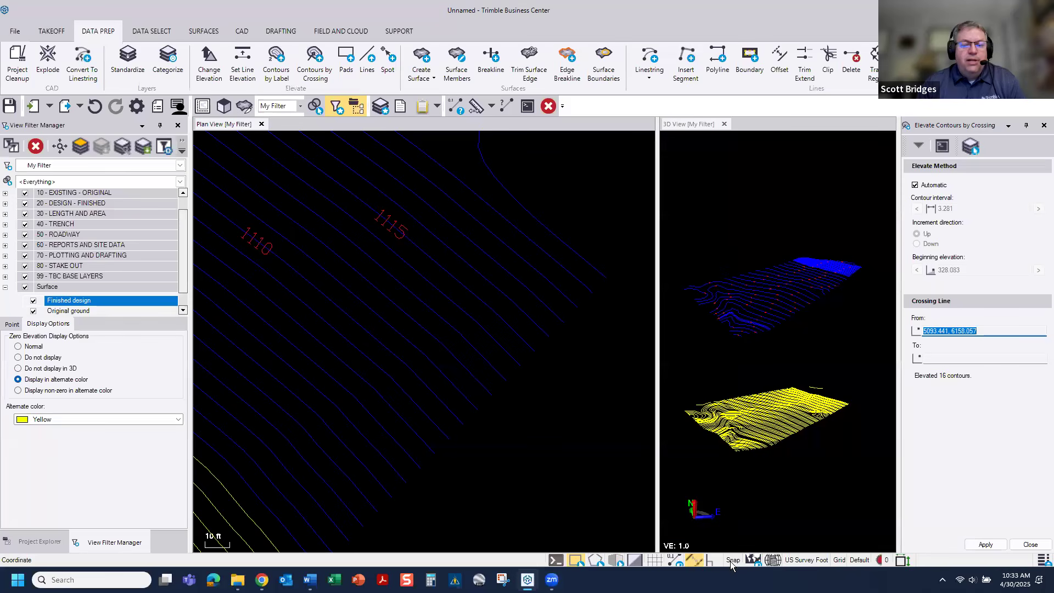
pyautogui.scroll(-4, 561, 428)
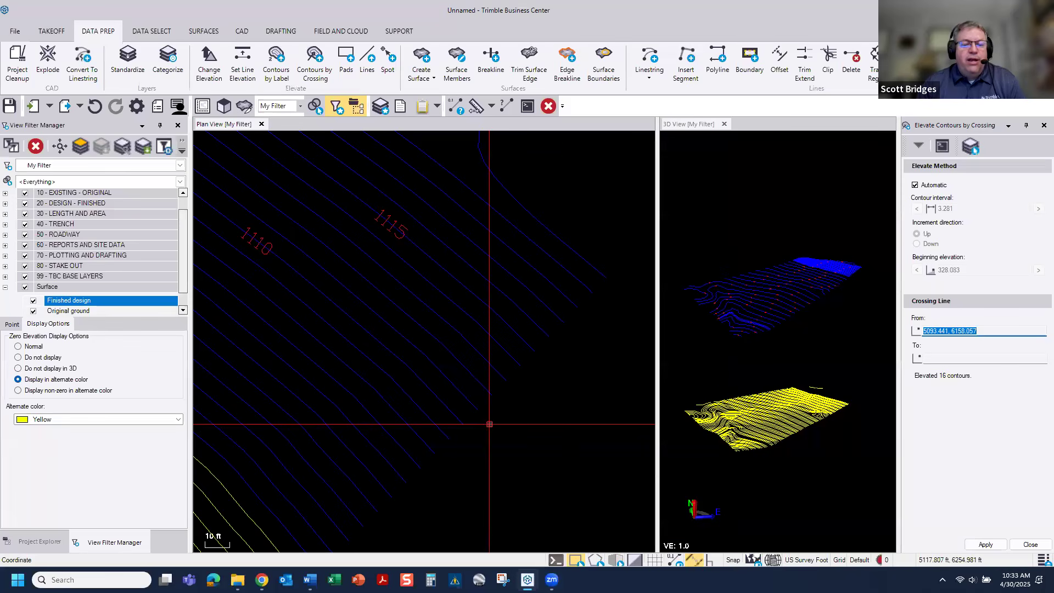
pyautogui.click(637, 561)
# Step: Elevate the contours from 1100 down to about 1045 with two Automatic crossing lines, the first from 5139.904, 6201.156 to 4999.232, 5929.219
pyautogui.click(528, 311)
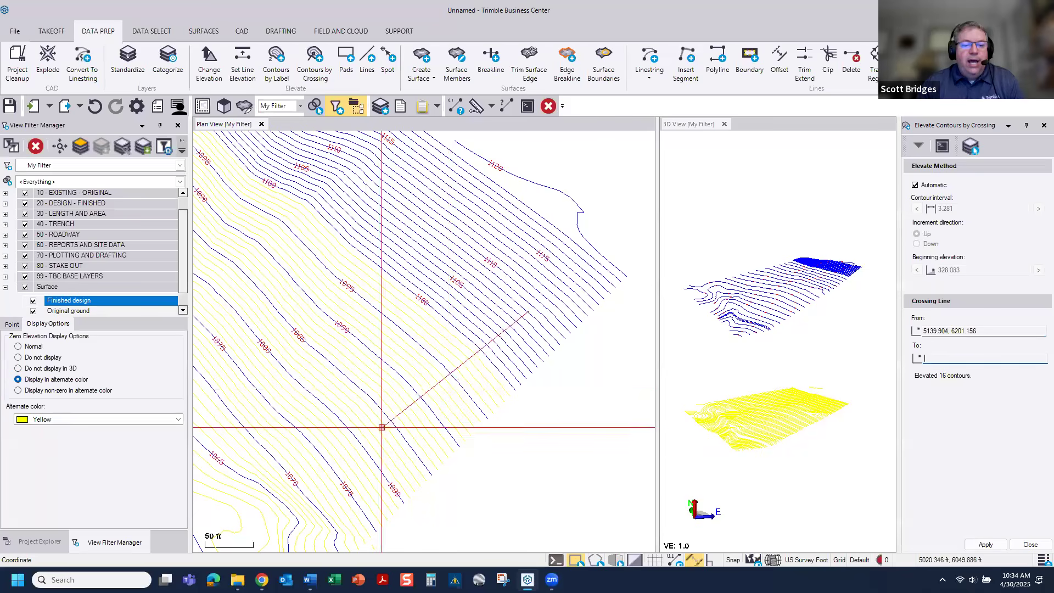
pyautogui.click(266, 446)
pyautogui.moveTo(284, 433); pyautogui.dragTo(549, 287, button='middle')
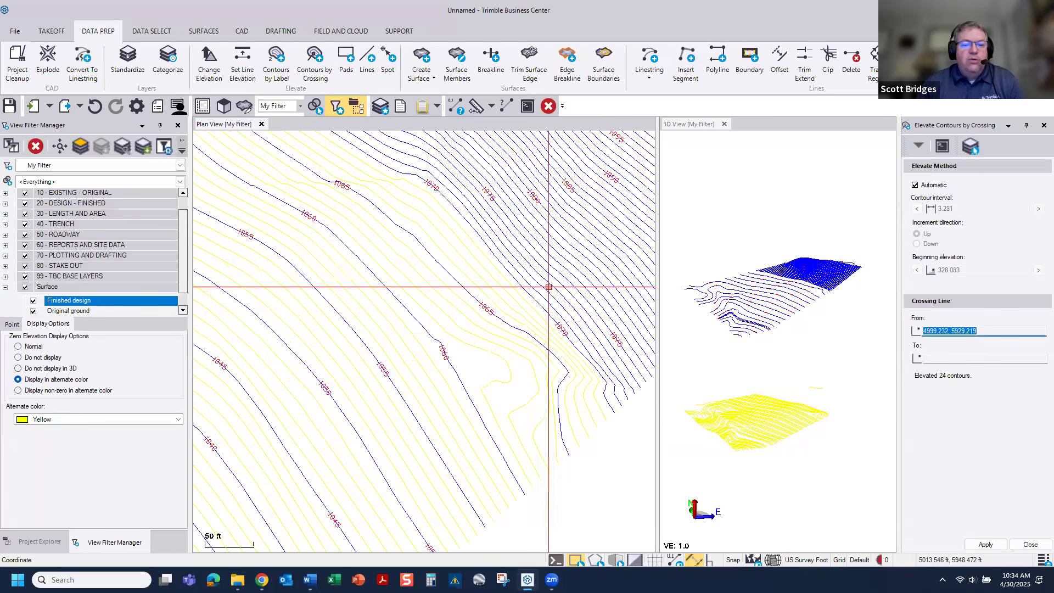
pyautogui.click(561, 242)
pyautogui.click(234, 329)
pyautogui.moveTo(260, 388); pyautogui.dragTo(264, 317, button='middle')
pyautogui.moveTo(331, 346); pyautogui.dragTo(418, 268, button='middle')
# Step: Elevate the contours from about 1045 down to 990 with three southwestward crossing lines, starting at 4880.638, 5790.524 and ending at 4341.536, 5198.585
pyautogui.click(464, 323)
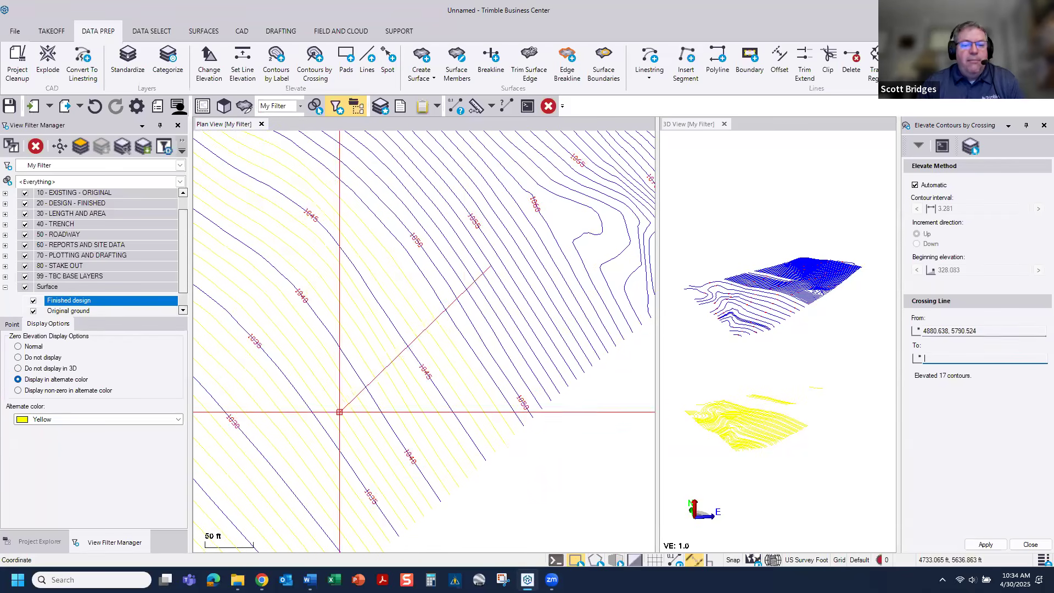
pyautogui.click(231, 489)
pyautogui.moveTo(263, 481); pyautogui.dragTo(458, 262, button='middle')
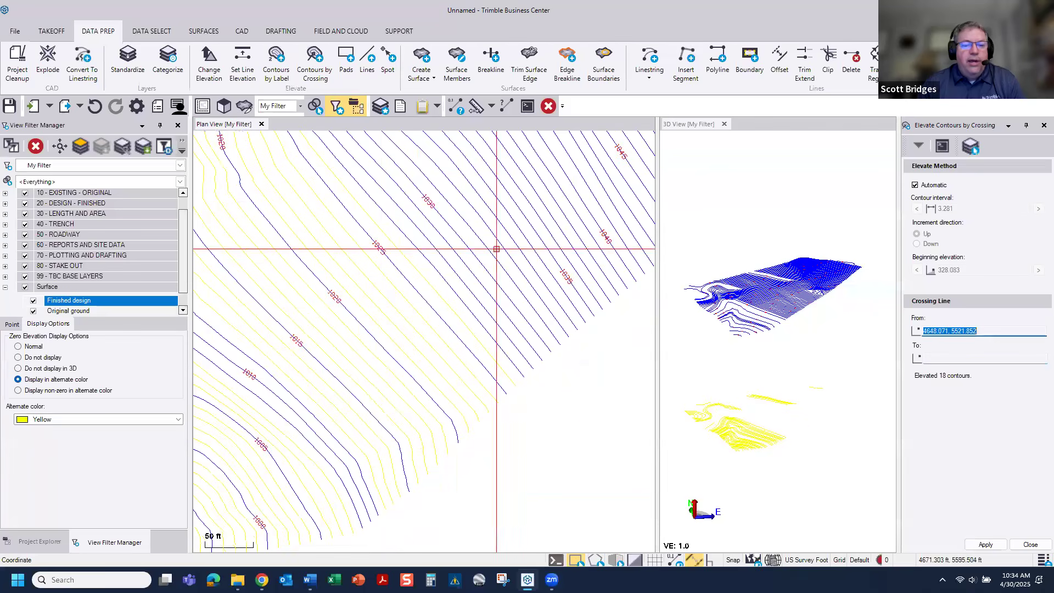
pyautogui.click(497, 249)
pyautogui.click(222, 507)
pyautogui.moveTo(343, 354); pyautogui.dragTo(490, 270, button='middle')
pyautogui.click(431, 388)
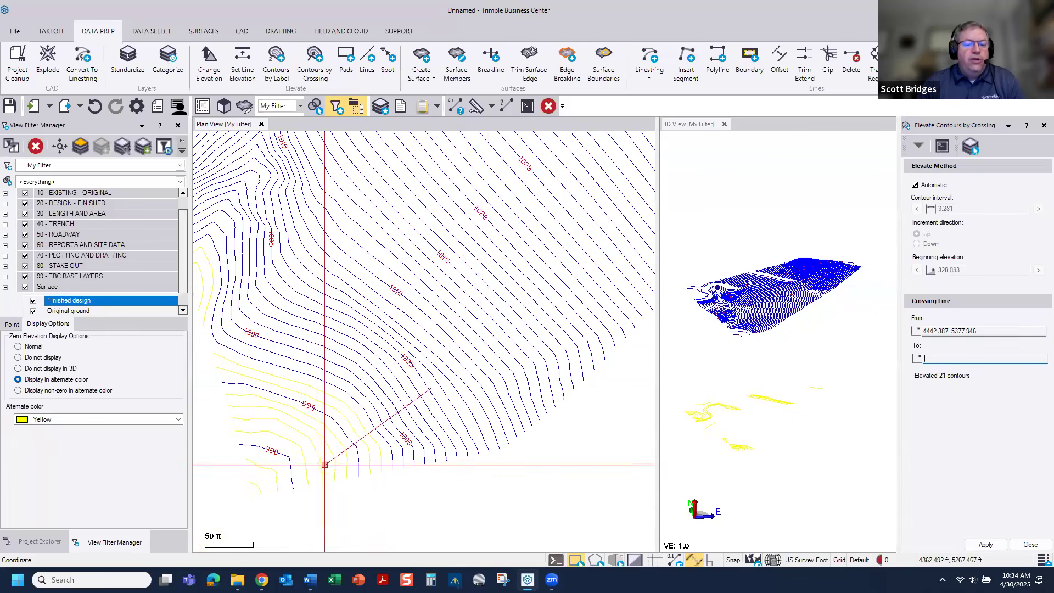
pyautogui.click(258, 483)
# Step: Elevate the missed contours beside the 1030 and 1040 labels with two crossing lines ending at 4897.285, 5015.808 and 5228.424, 5269.133
pyautogui.moveTo(370, 271); pyautogui.dragTo(466, 456, button='middle')
pyautogui.moveTo(455, 401); pyautogui.dragTo(475, 473, button='middle')
pyautogui.moveTo(427, 259); pyautogui.dragTo(458, 484, button='middle')
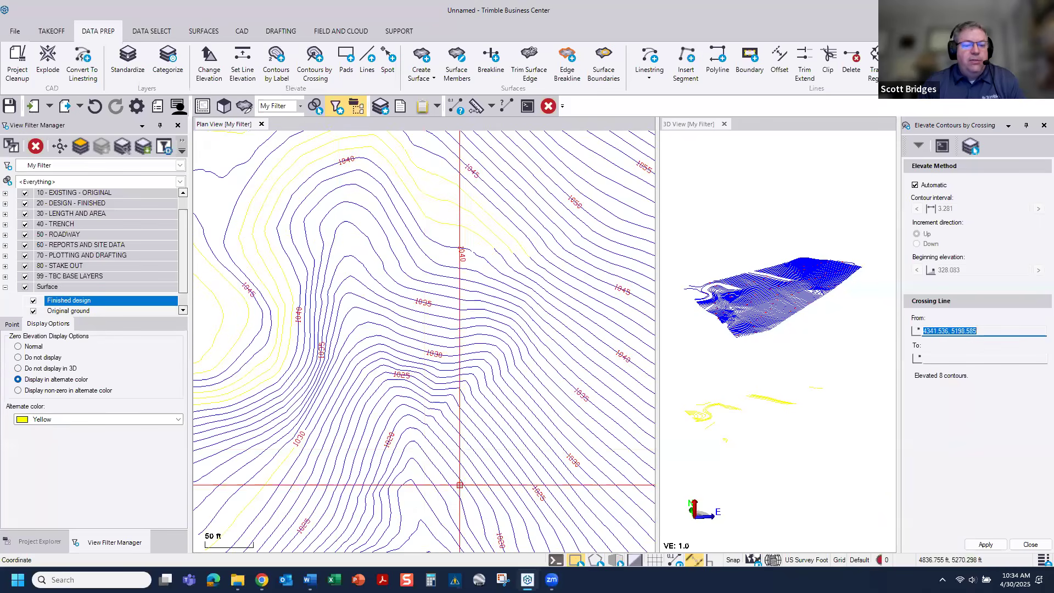
pyautogui.click(337, 509)
pyautogui.click(213, 427)
pyautogui.moveTo(294, 386); pyautogui.dragTo(377, 559, button='middle')
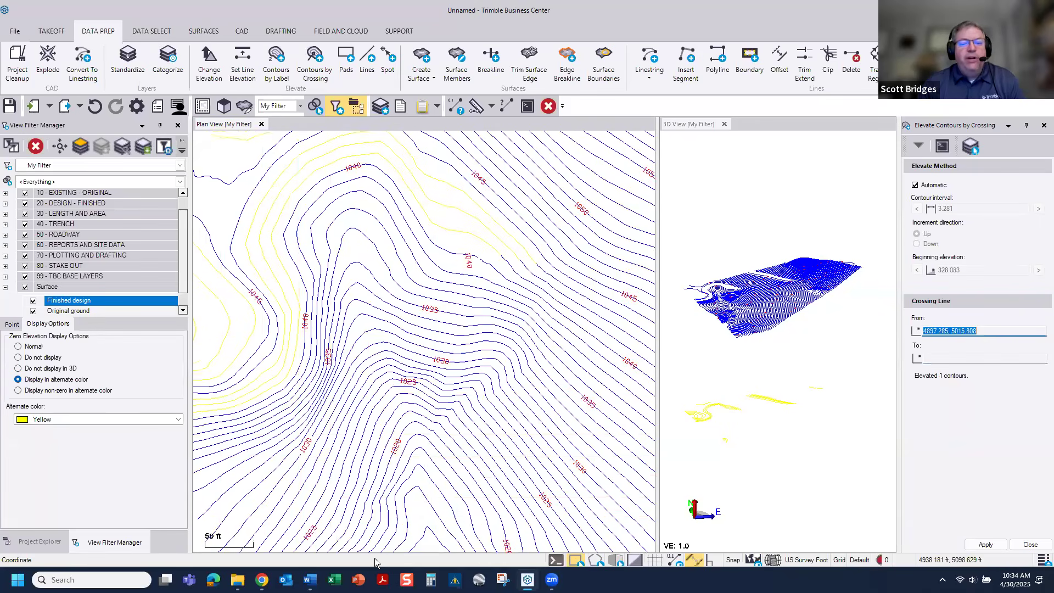
pyautogui.click(445, 436)
pyautogui.click(532, 280)
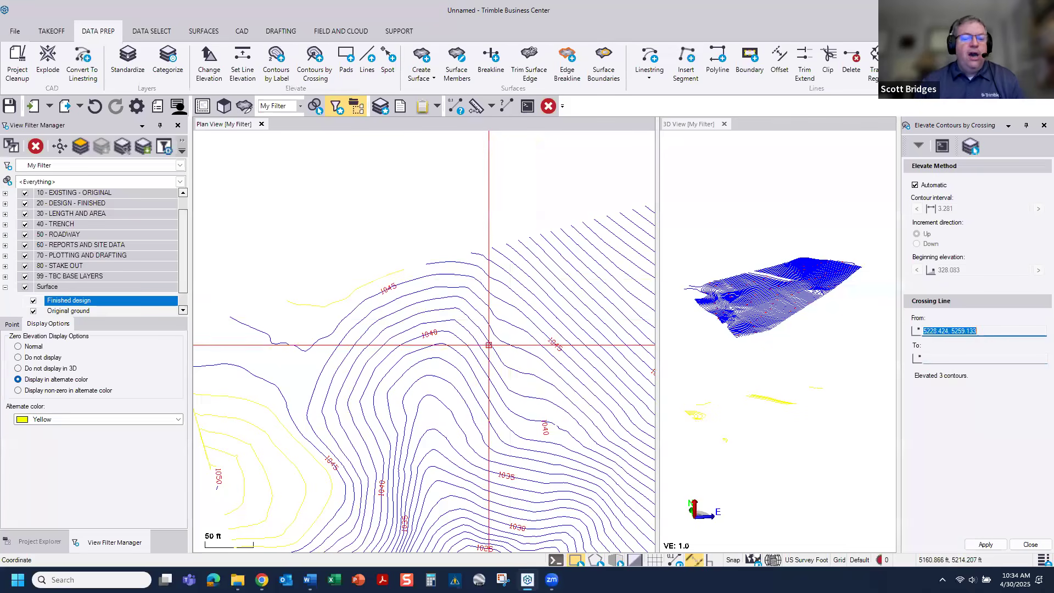
# Step: Elevate the remaining contours around the 1050 hill on the western edge with two crossing lines, the last ending at 5001.186, 4952.450
pyautogui.scroll(-1, 489, 346)
pyautogui.scroll(3, 417, 349)
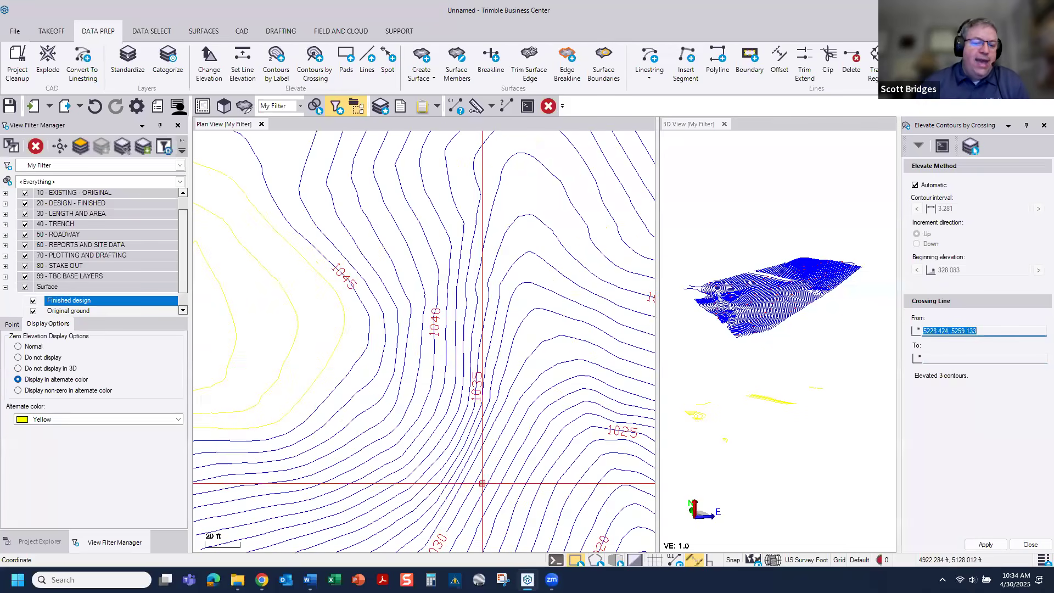
pyautogui.click(495, 483)
pyautogui.click(235, 335)
pyautogui.moveTo(235, 334); pyautogui.dragTo(443, 377, button='middle')
pyautogui.click(506, 442)
pyautogui.click(330, 363)
pyautogui.scroll(-4, 414, 390)
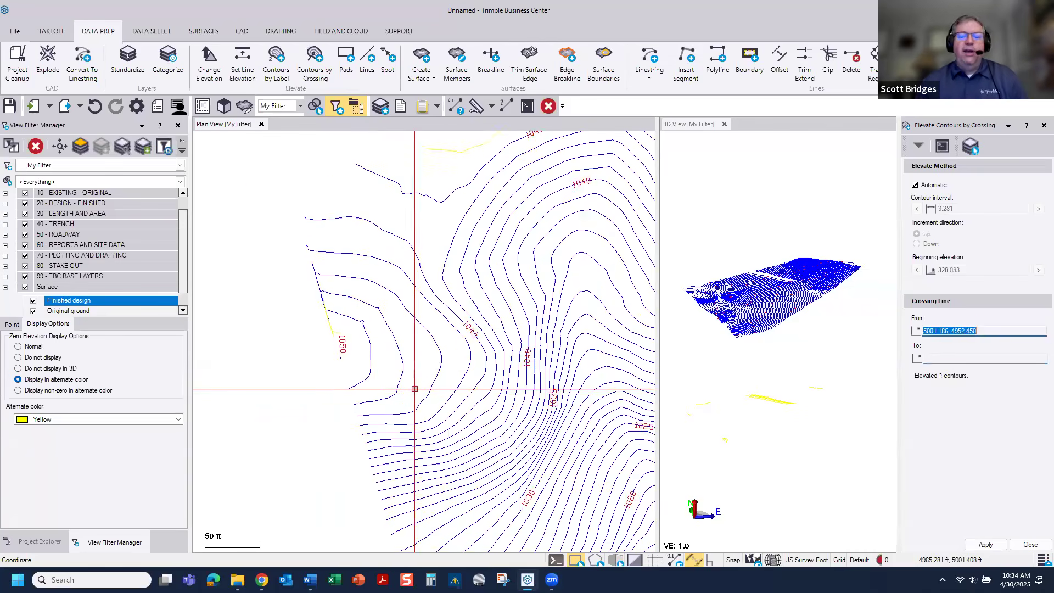
# Step: Elevate the narrow zero-elevation band near the northern edge with a crossing line ending at 5311.242, 5653.984, and close the crossing command
pyautogui.scroll(-2, 473, 378)
pyautogui.moveTo(475, 377); pyautogui.dragTo(296, 286, button='middle')
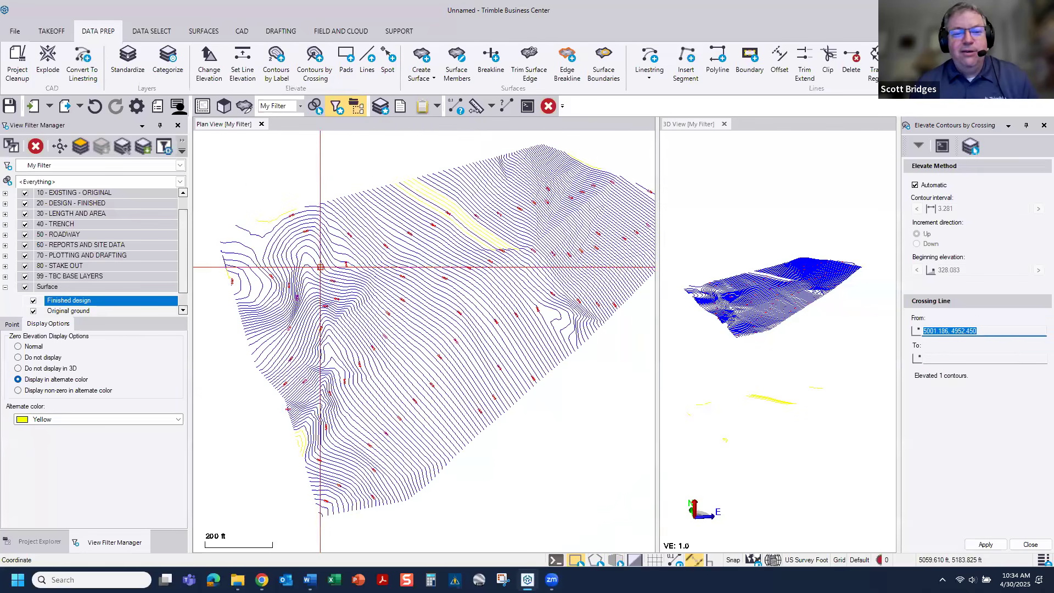
pyautogui.click(475, 183)
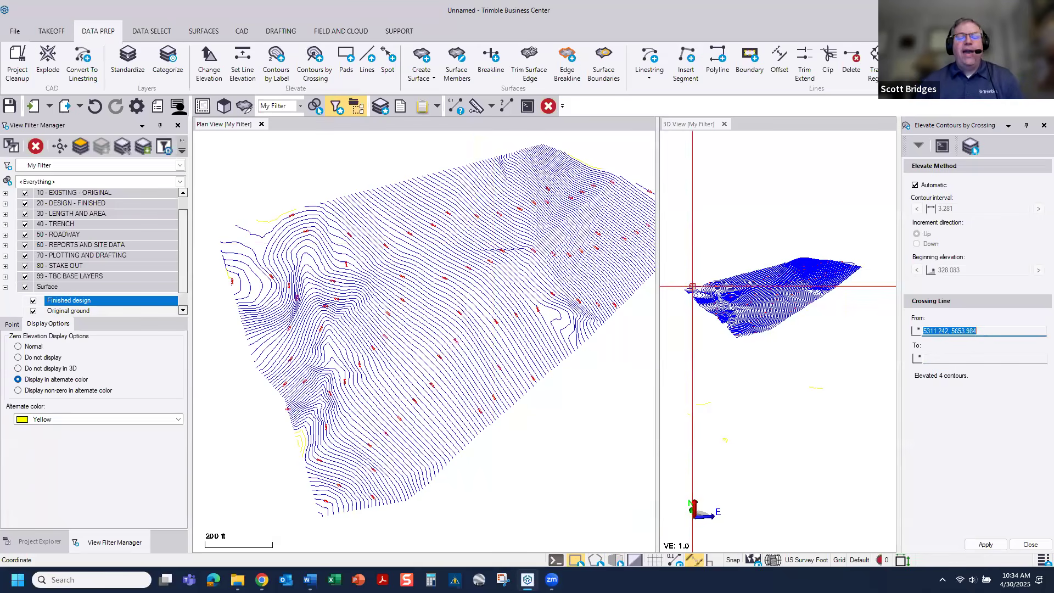
pyautogui.click(1035, 541)
# Step: Examine in the 3D view how the elevated contours separate from the leftover zero-elevation lines, selecting and deselecting the elevated group
pyautogui.scroll(-4, 567, 369)
pyautogui.moveTo(566, 369); pyautogui.dragTo(462, 371, button='middle')
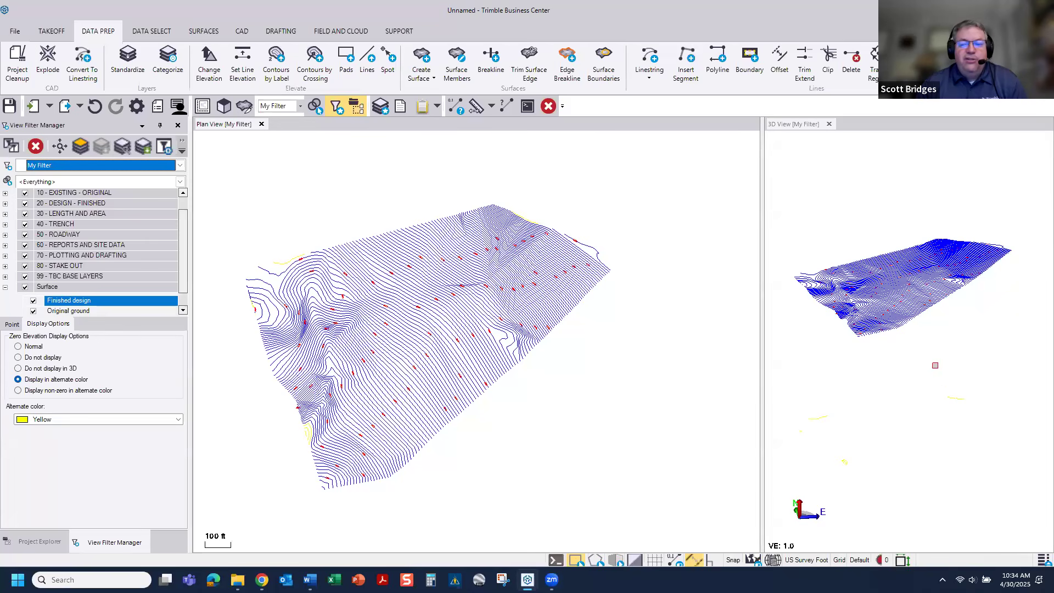
pyautogui.scroll(-5, 934, 365)
pyautogui.moveTo(934, 371); pyautogui.dragTo(909, 273, button='middle')
pyautogui.scroll(-3, 908, 296)
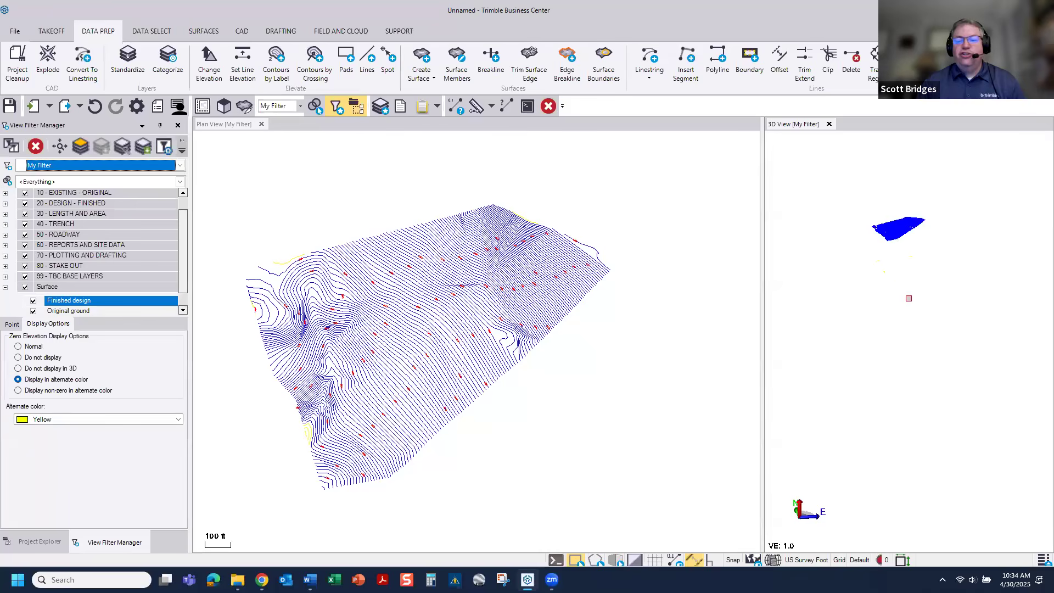
pyautogui.scroll(5, 903, 307)
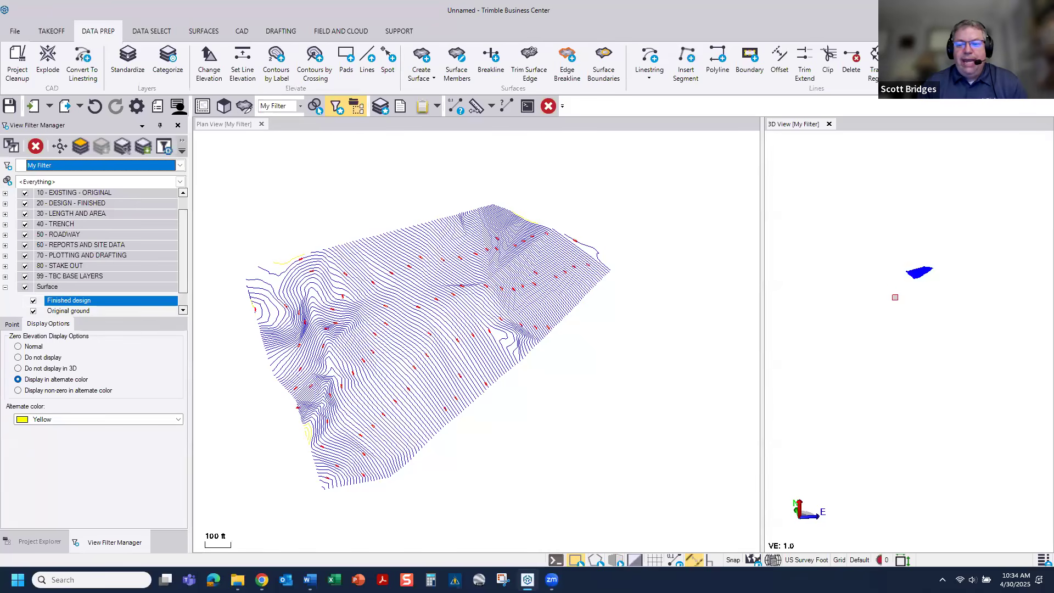
pyautogui.scroll(-3, 921, 356)
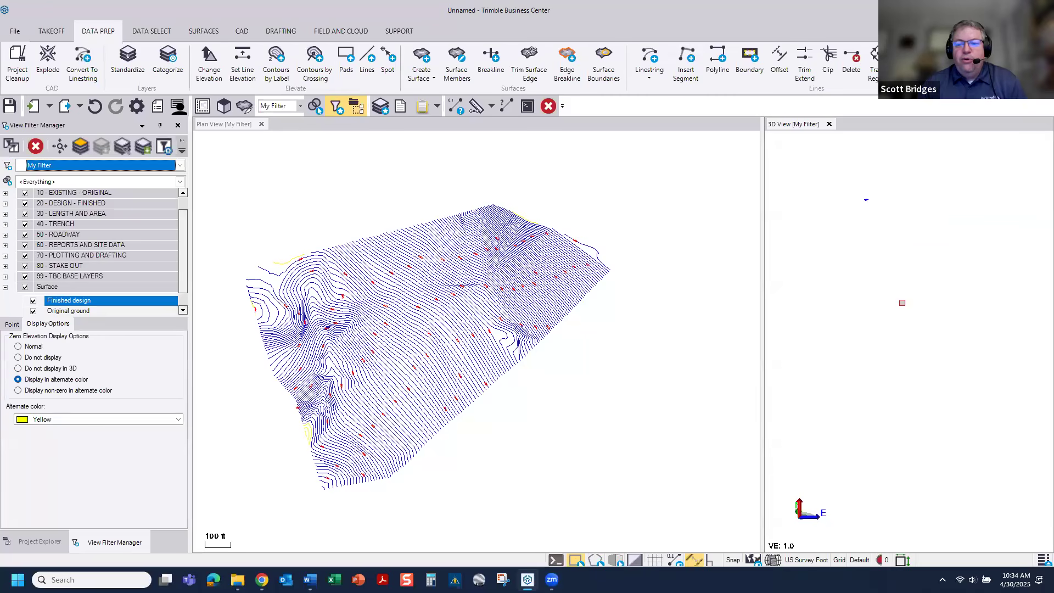
pyautogui.scroll(6, 859, 175)
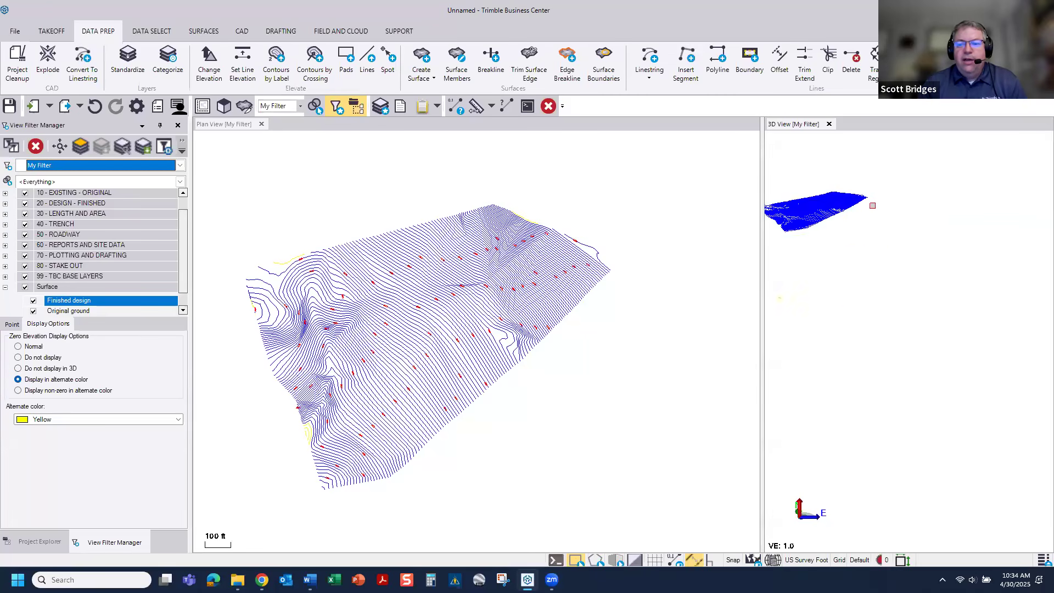
pyautogui.moveTo(872, 205); pyautogui.dragTo(978, 290, button='middle')
pyautogui.moveTo(825, 241); pyautogui.dragTo(983, 325)
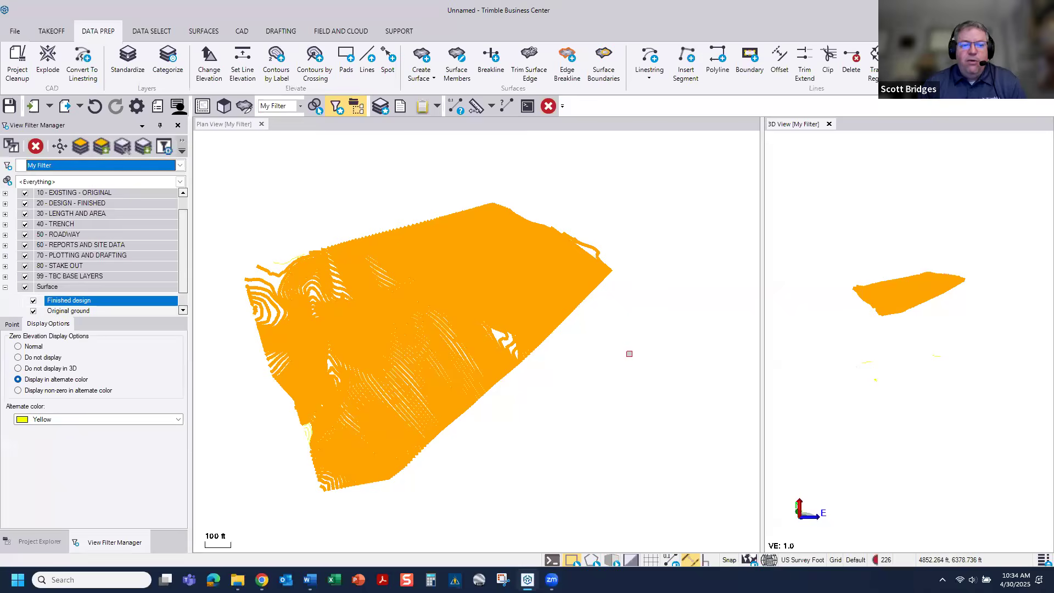
pyautogui.click(628, 353)
# Step: Select all leftover zero-elevation lines below the elevated contours in the 3D view and delete them
pyautogui.moveTo(813, 312); pyautogui.dragTo(1014, 459)
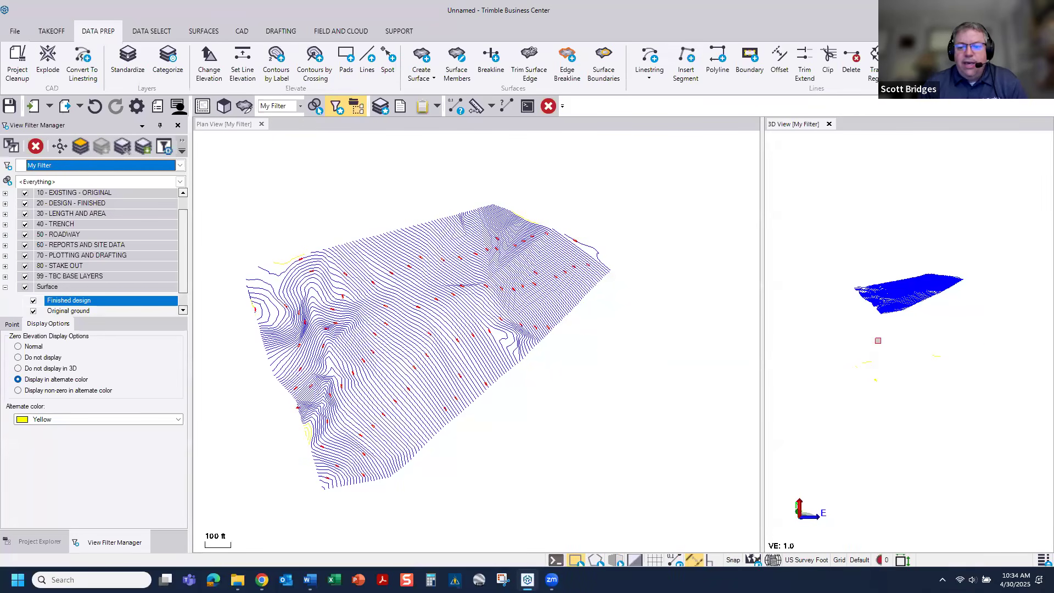
pyautogui.moveTo(826, 319); pyautogui.dragTo(1034, 443)
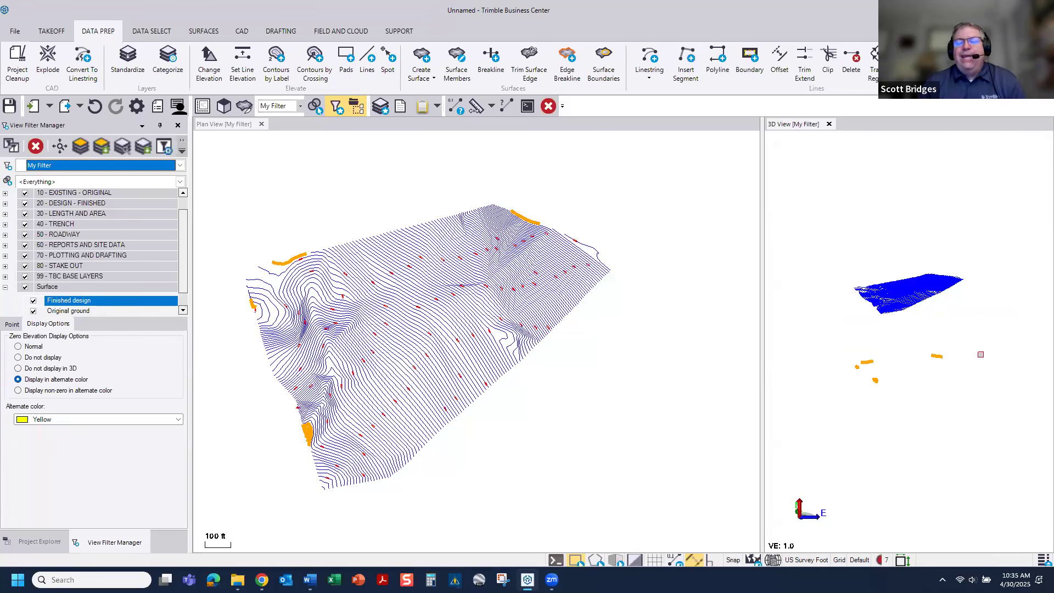
pyautogui.moveTo(800, 317); pyautogui.dragTo(1048, 457)
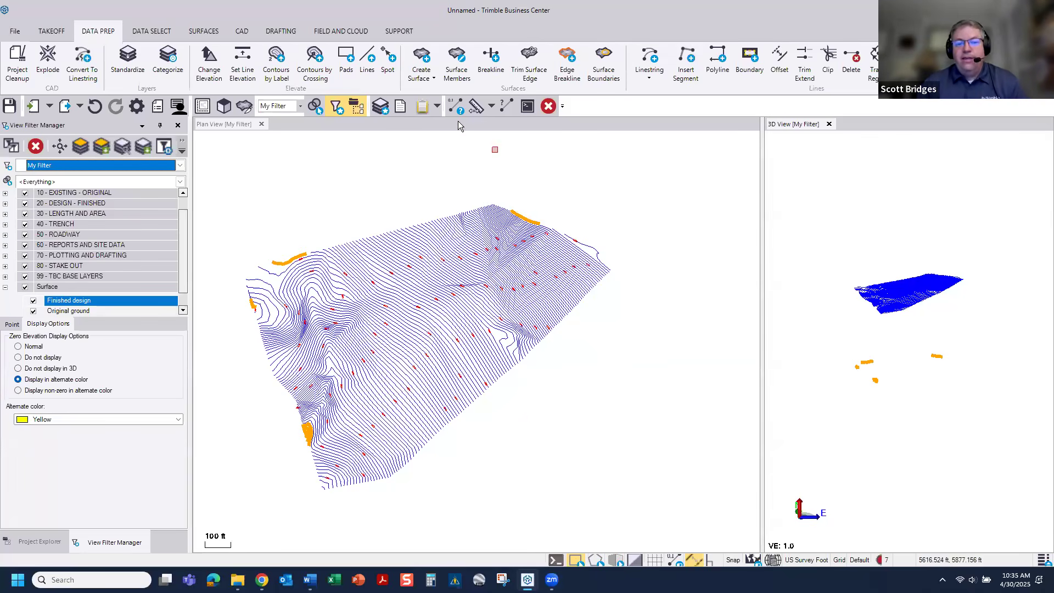
pyautogui.click(548, 106)
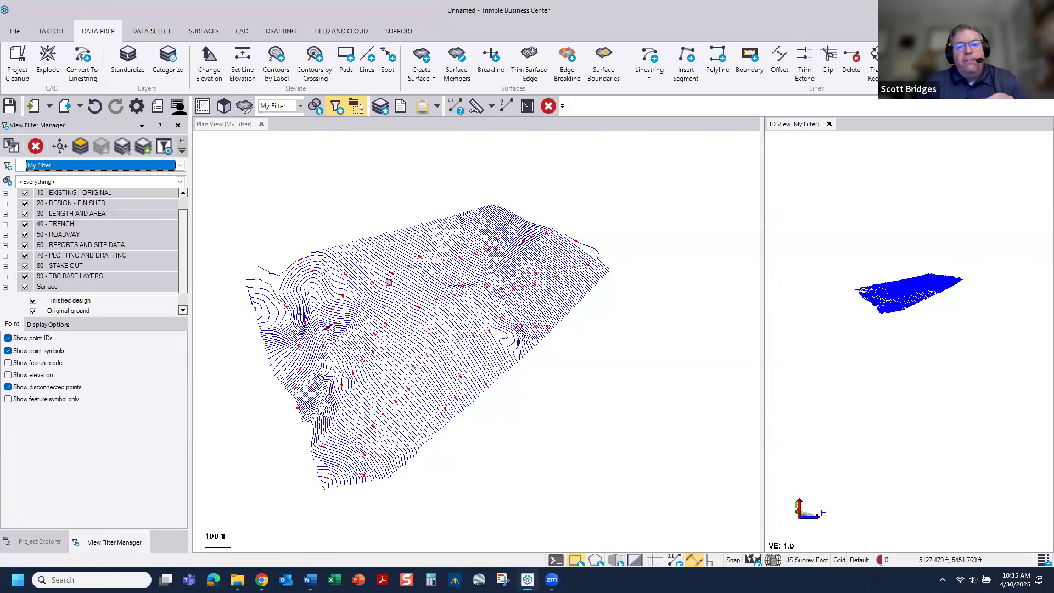
# Step: Expand the 10 - EXISTING - ORIGINAL layer group and inspect the layer and elevation properties of one contour near the northwest edge
pyautogui.scroll(3, 389, 283)
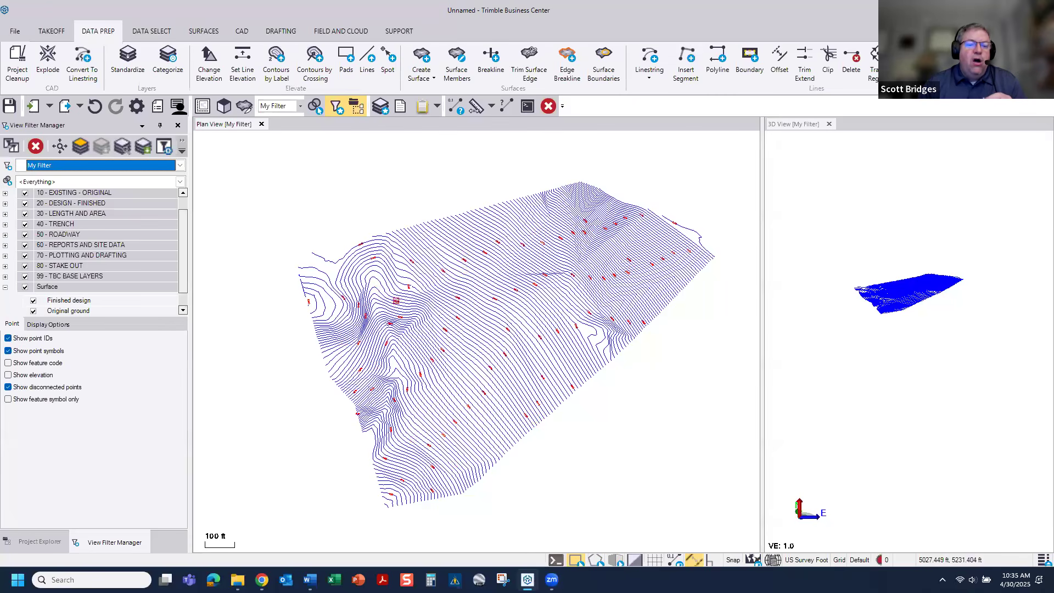
pyautogui.click(5, 193)
pyautogui.click(107, 249)
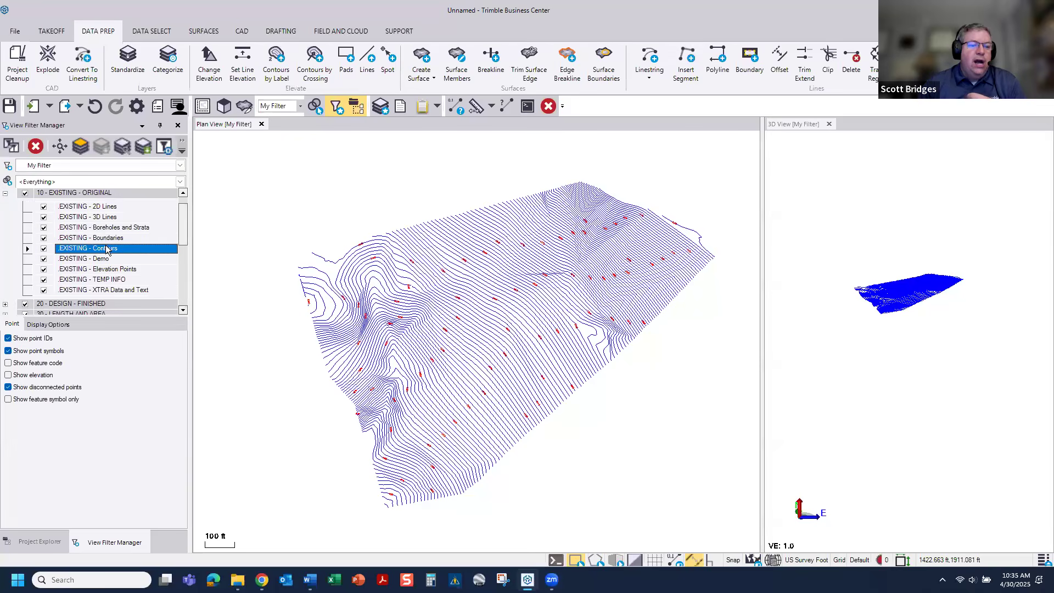
pyautogui.click(333, 262)
pyautogui.rightClick(333, 262)
pyautogui.click(360, 471)
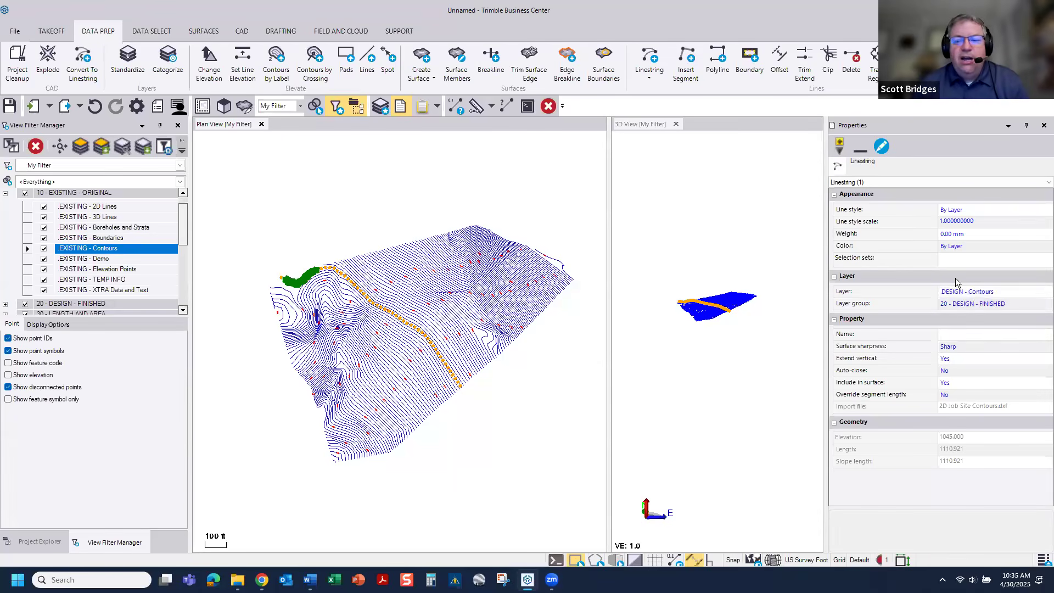
pyautogui.click(500, 406)
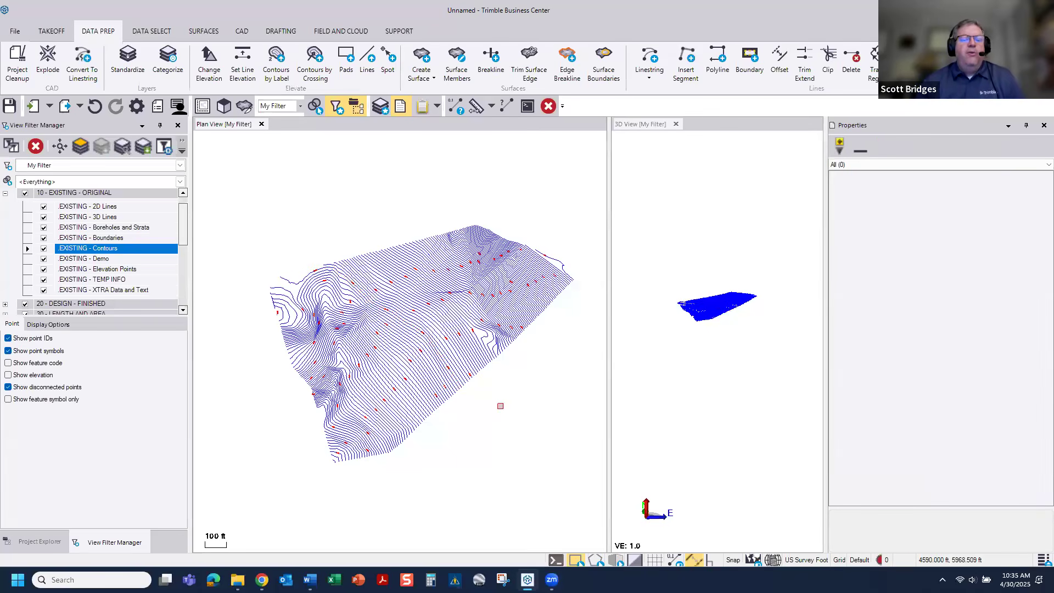
# Step: Build the takeoff surfaces from the elevated contours and acknowledge the surface boundary warning
pyautogui.scroll(5, 371, 284)
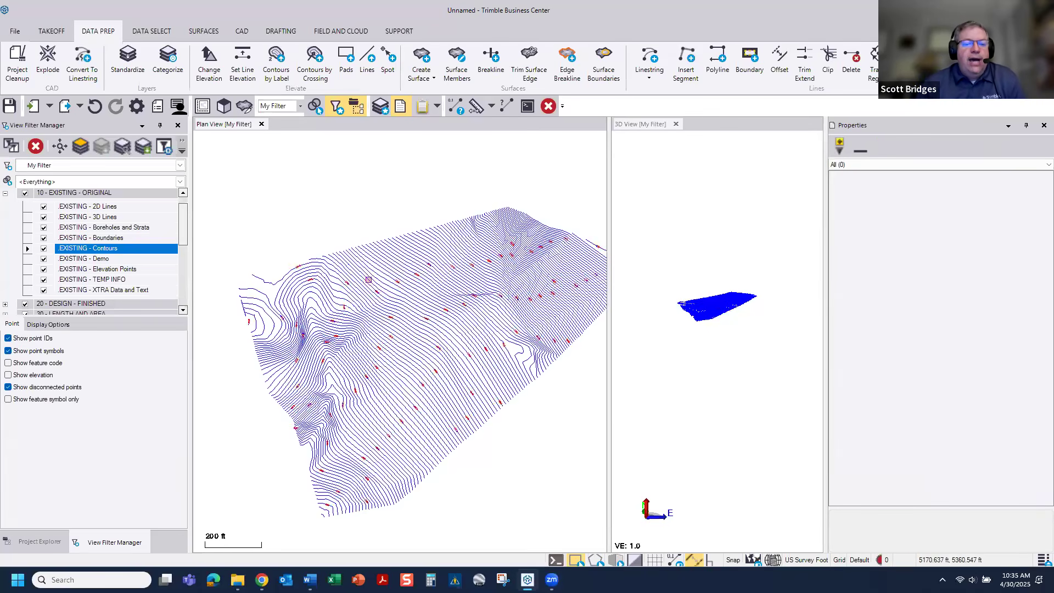
pyautogui.scroll(-4, 370, 280)
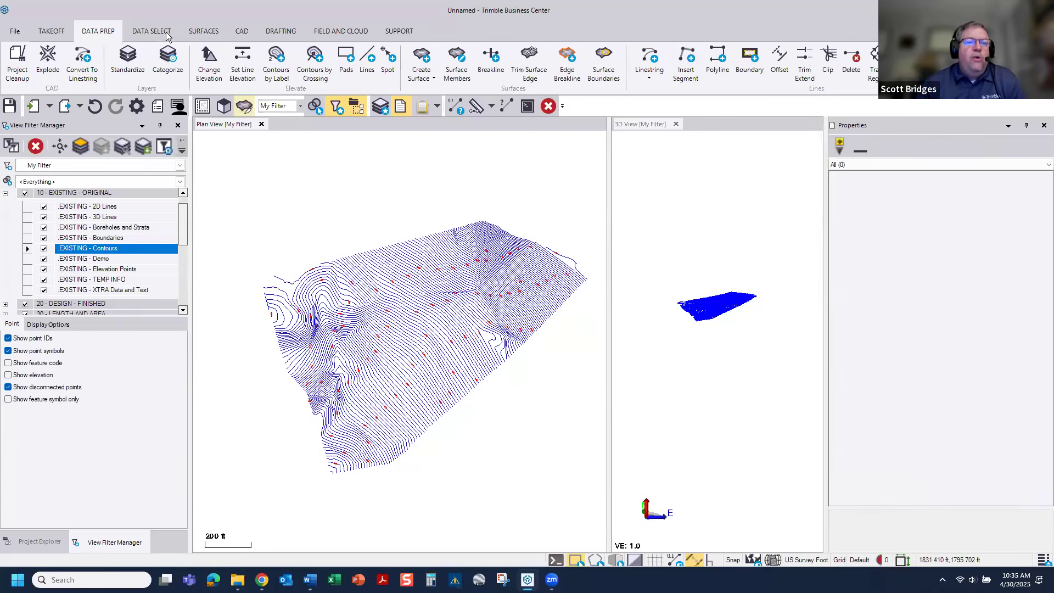
pyautogui.click(61, 31)
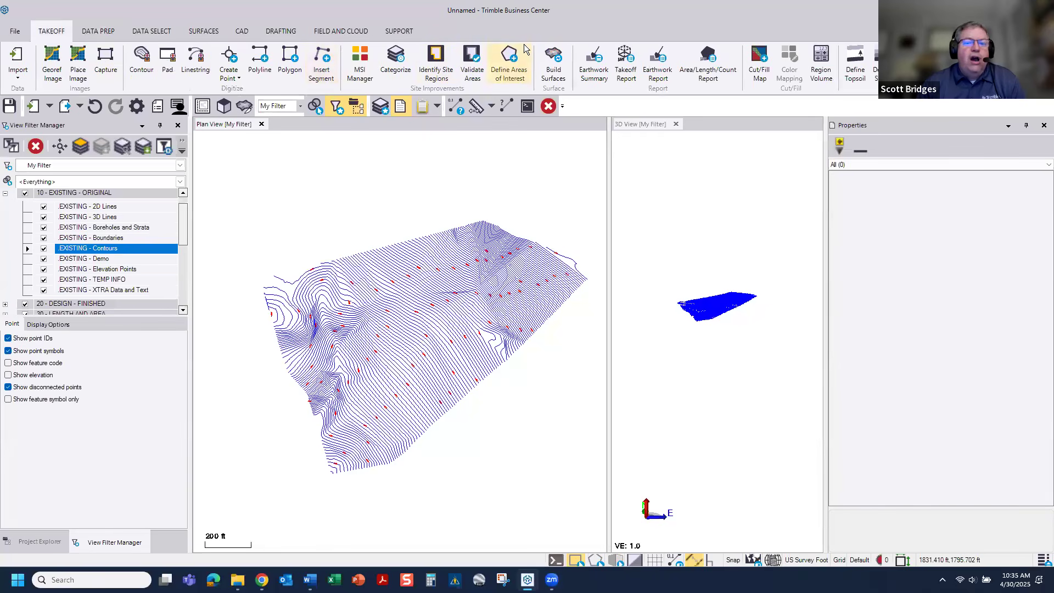
pyautogui.click(553, 55)
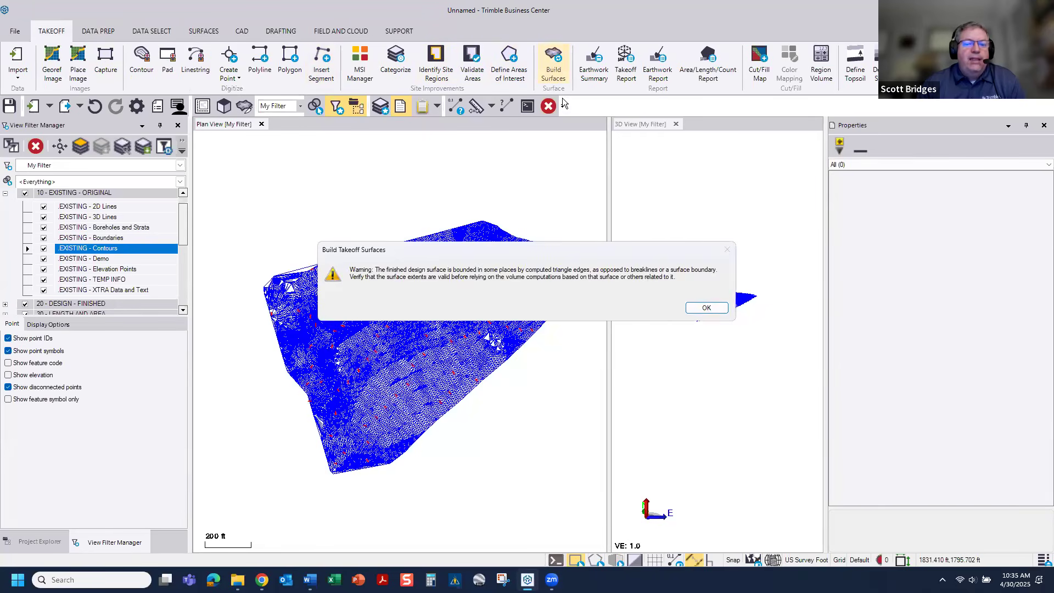
pyautogui.click(700, 309)
# Step: Review which layers are assigned to the Original and Design takeoff categories, then close the category and properties panes
pyautogui.scroll(8, 384, 330)
pyautogui.scroll(5, 418, 307)
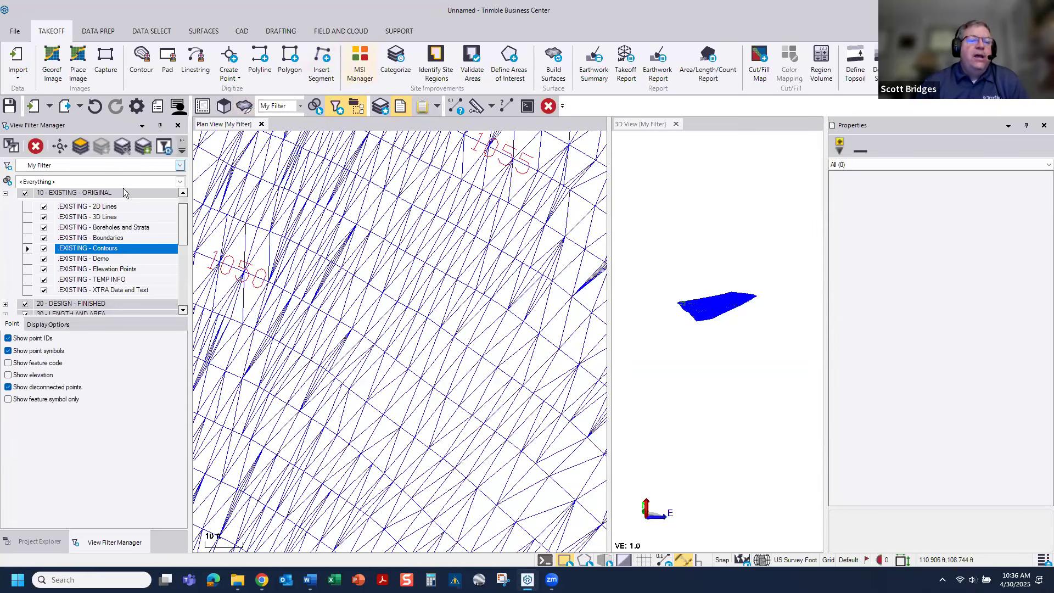
pyautogui.click(392, 55)
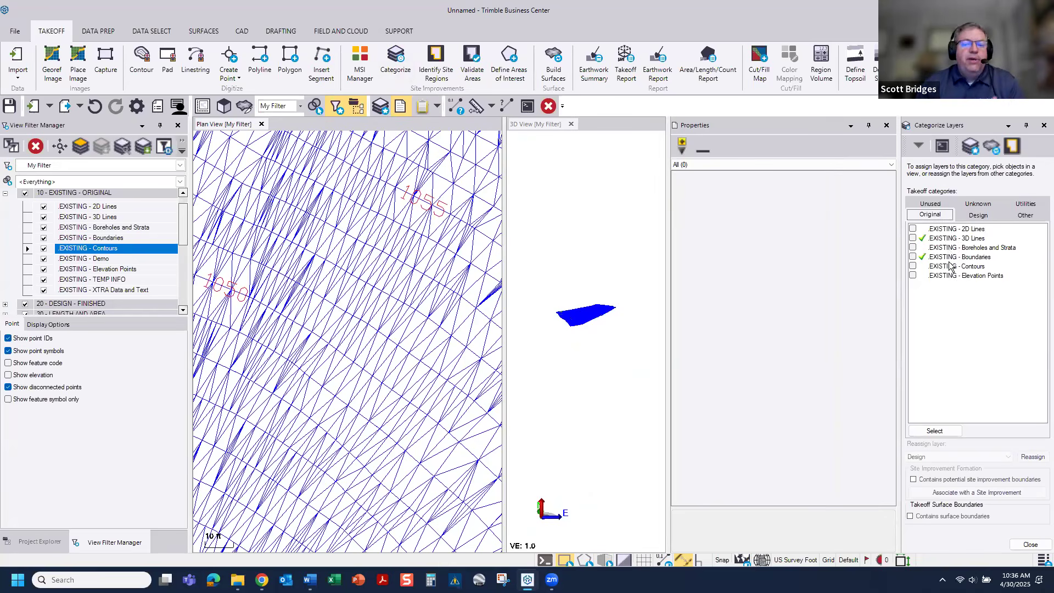
pyautogui.click(987, 216)
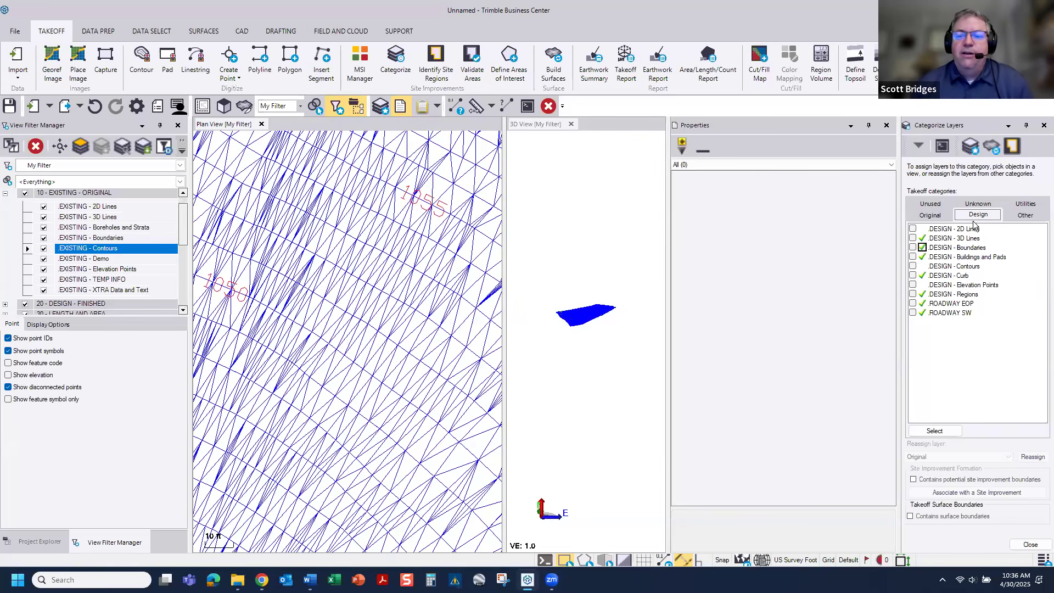
pyautogui.click(1044, 125)
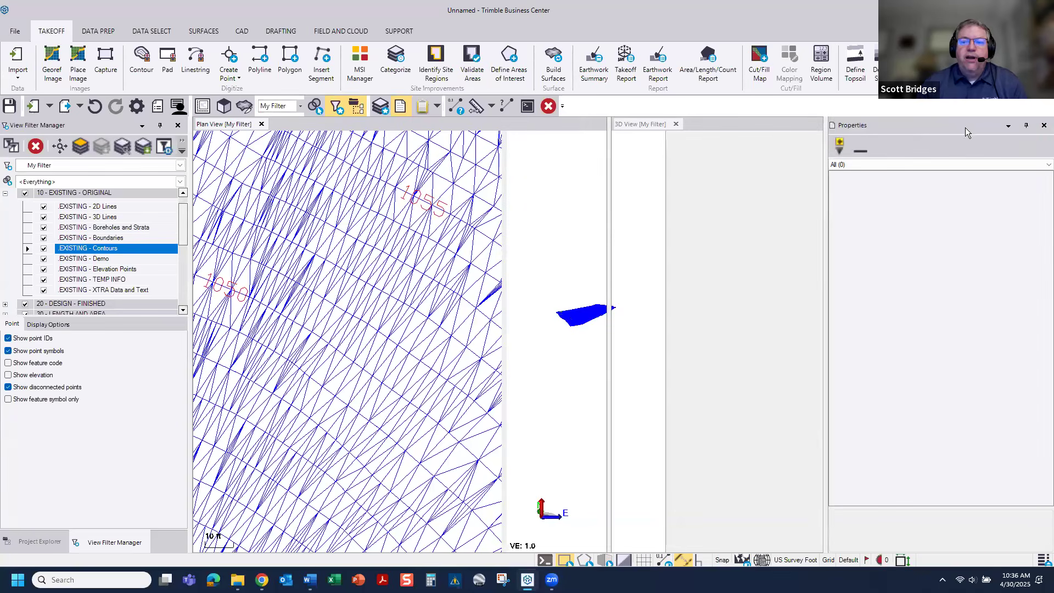
pyautogui.click(1043, 125)
# Step: Hide the Original ground surface, tilt the 3D view towards plan, and display the Finished design surface
pyautogui.scroll(-2, 478, 322)
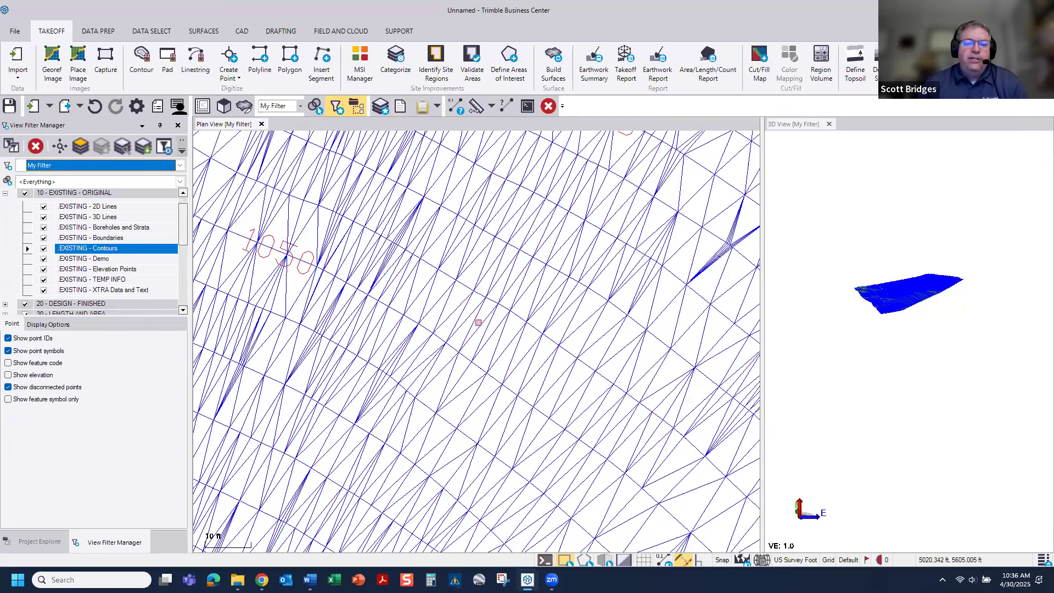
pyautogui.scroll(-2, 478, 322)
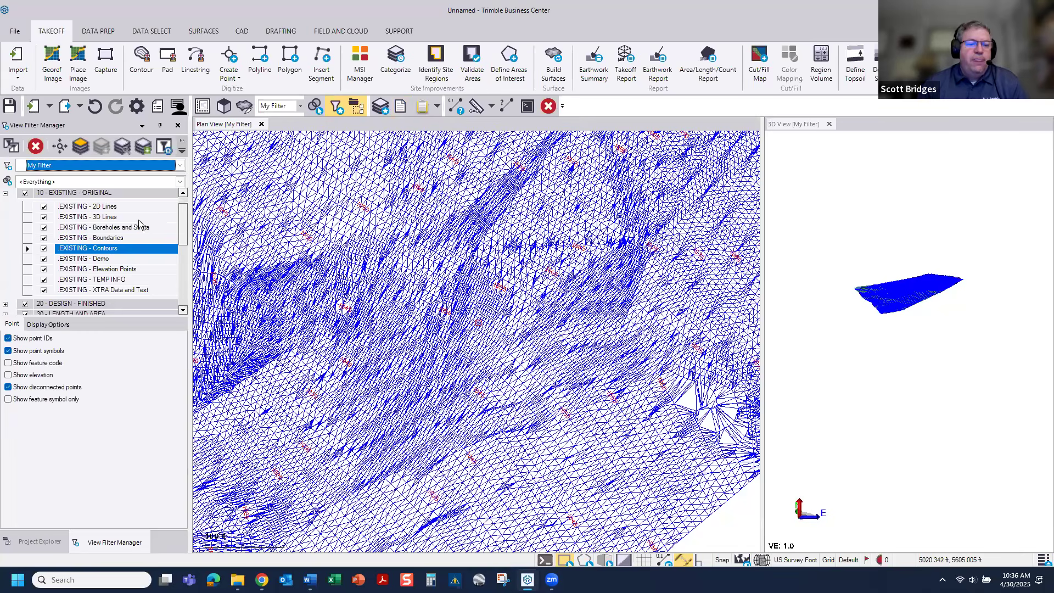
pyautogui.scroll(-4, 174, 234)
pyautogui.click(33, 301)
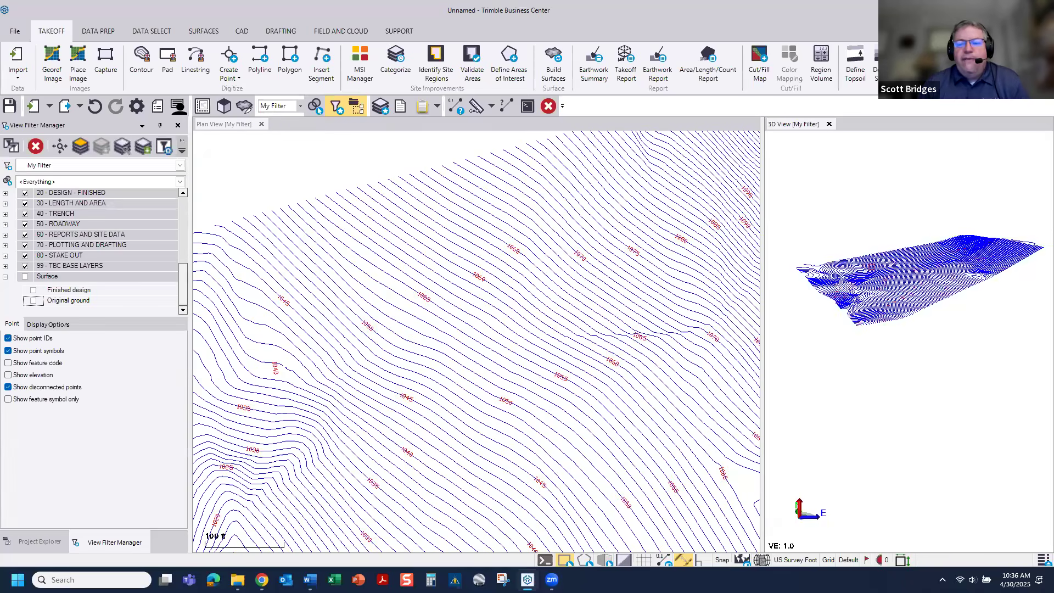
pyautogui.moveTo(569, 331); pyautogui.dragTo(405, 121, button='middle')
pyautogui.click(33, 290)
# Step: Select a design contour beside the 1045 label and examine its vertex spacing along the surface triangles to the southeast edge
pyautogui.scroll(10, 462, 373)
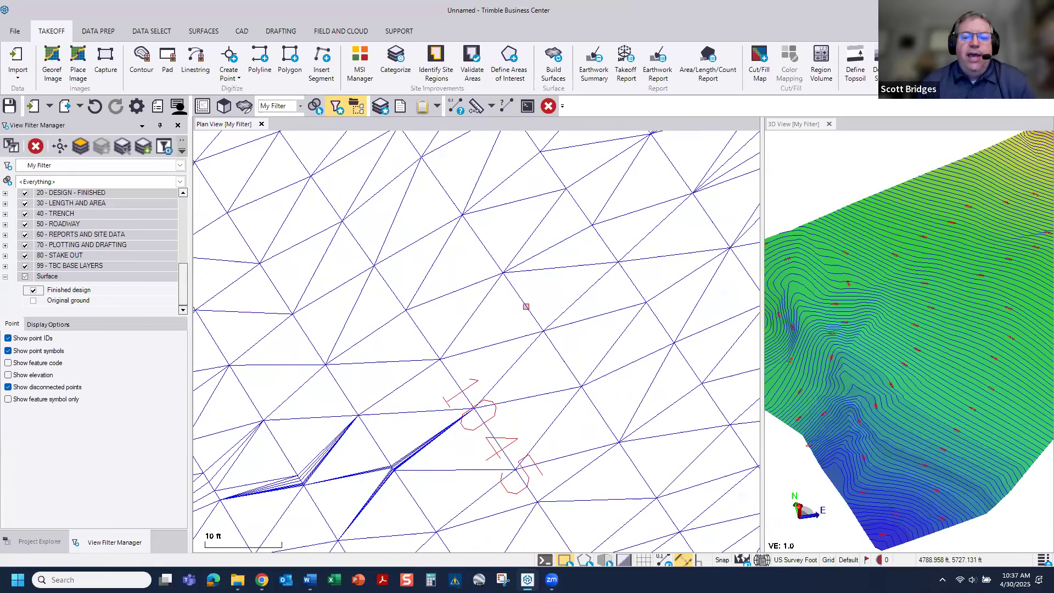
pyautogui.moveTo(526, 306)
pyautogui.click(557, 331)
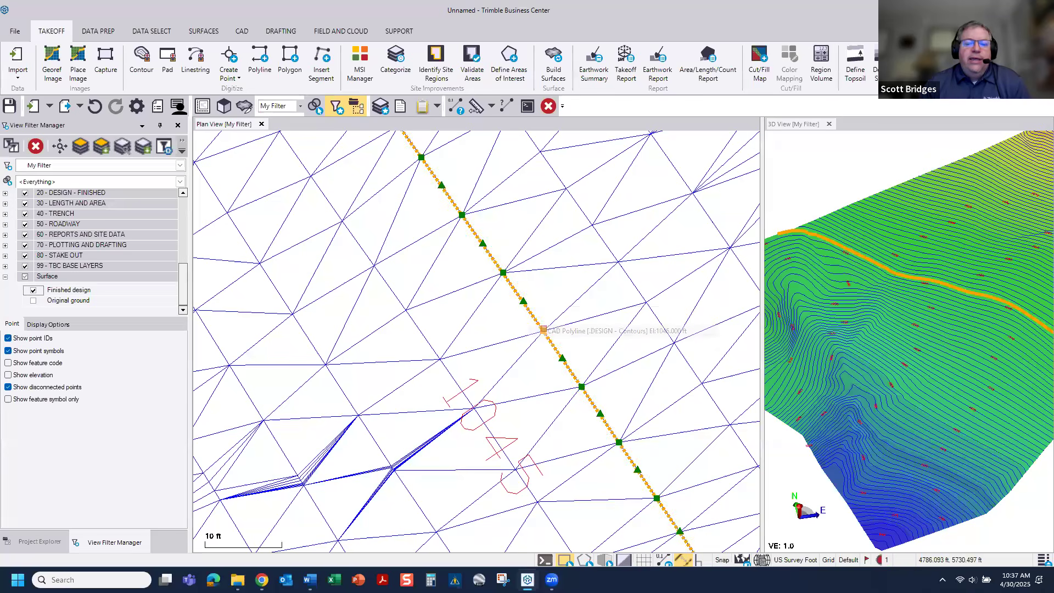
pyautogui.scroll(-4, 513, 341)
pyautogui.scroll(-1, 442, 241)
pyautogui.moveTo(446, 254); pyautogui.dragTo(423, 156, button='middle')
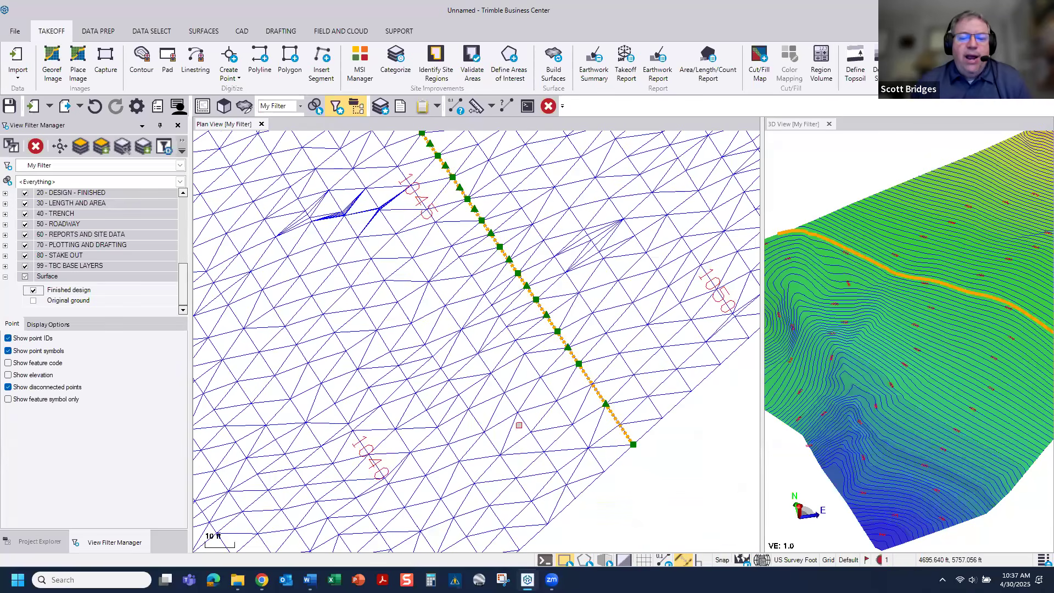
pyautogui.scroll(3, 516, 428)
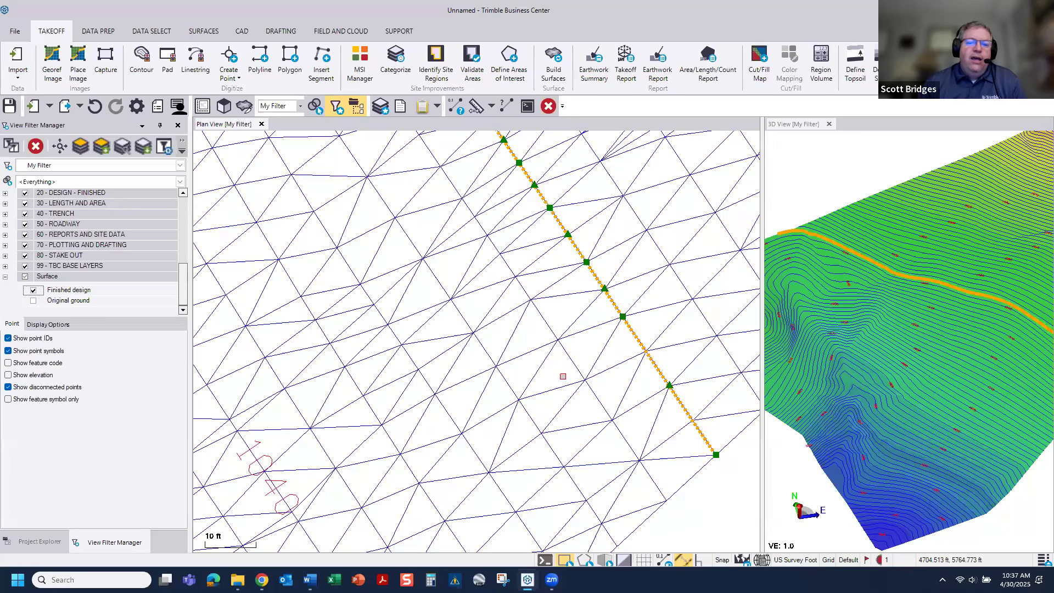
pyautogui.scroll(-3, 557, 423)
pyautogui.scroll(2, 545, 314)
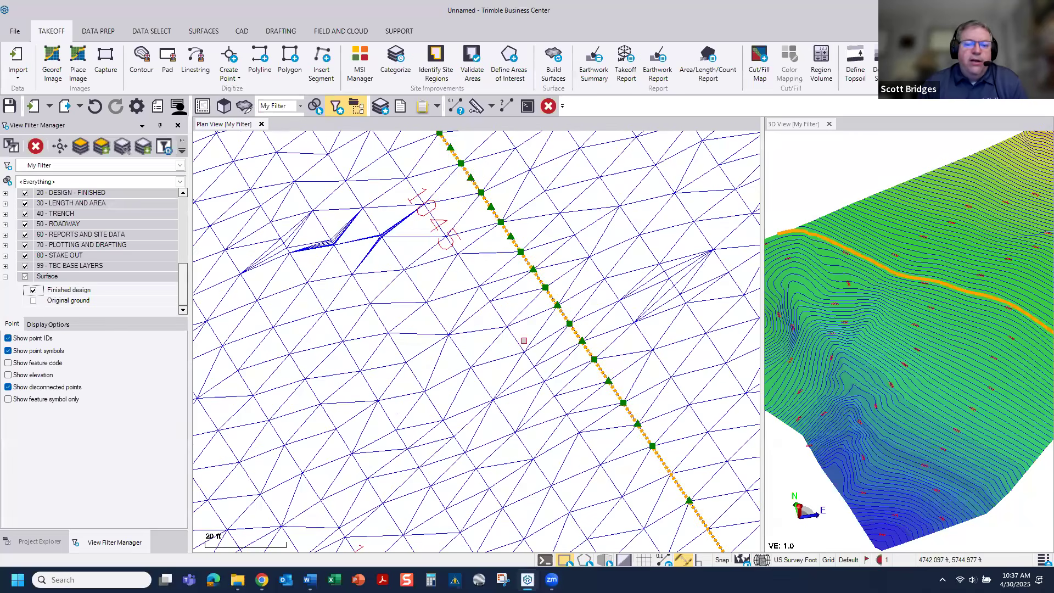
# Step: Override the segment length of the 1045 design contour and set its maximum segment length to 1 ft
pyautogui.click(523, 352)
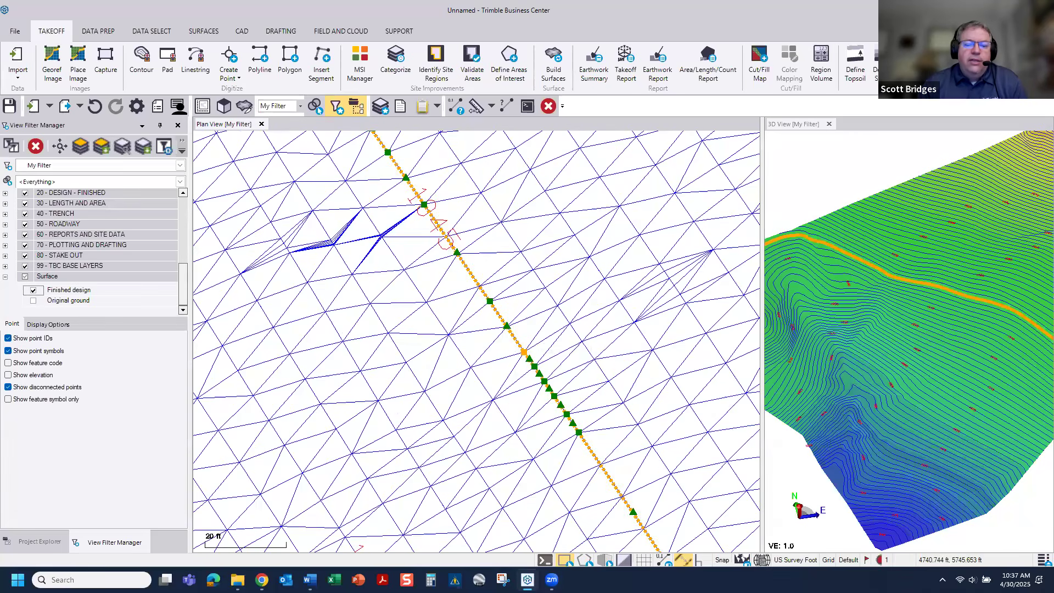
pyautogui.rightClick(525, 352)
pyautogui.click(553, 556)
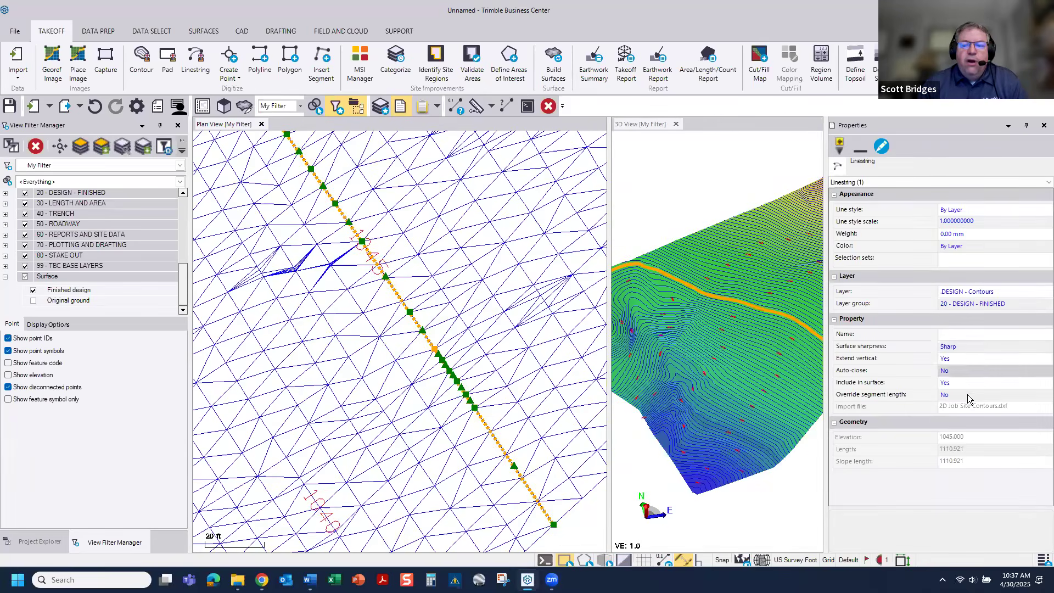
pyautogui.scroll(4, 503, 400)
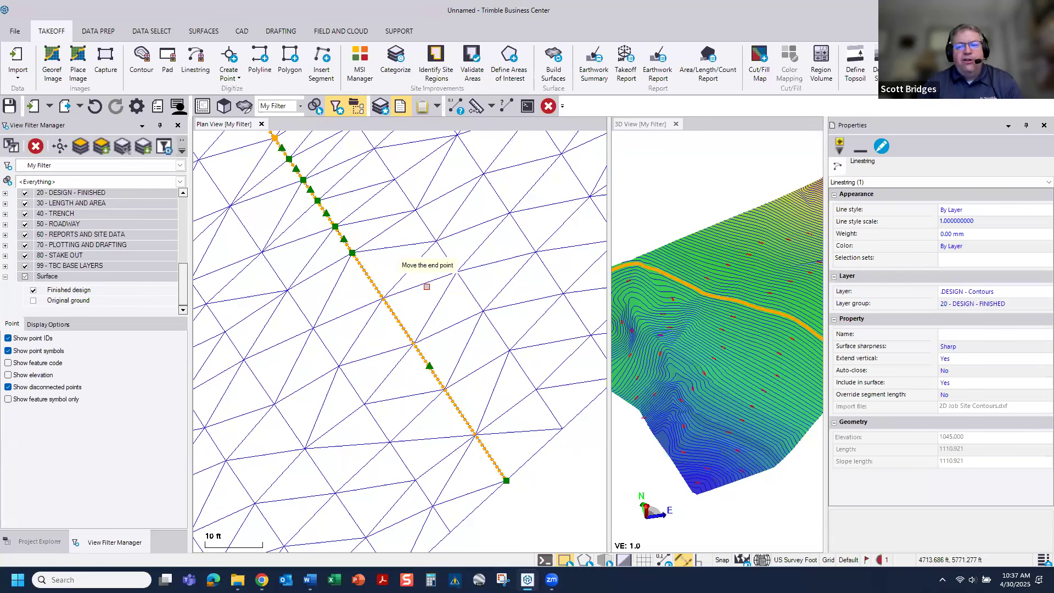
pyautogui.click(971, 398)
pyautogui.click(947, 405)
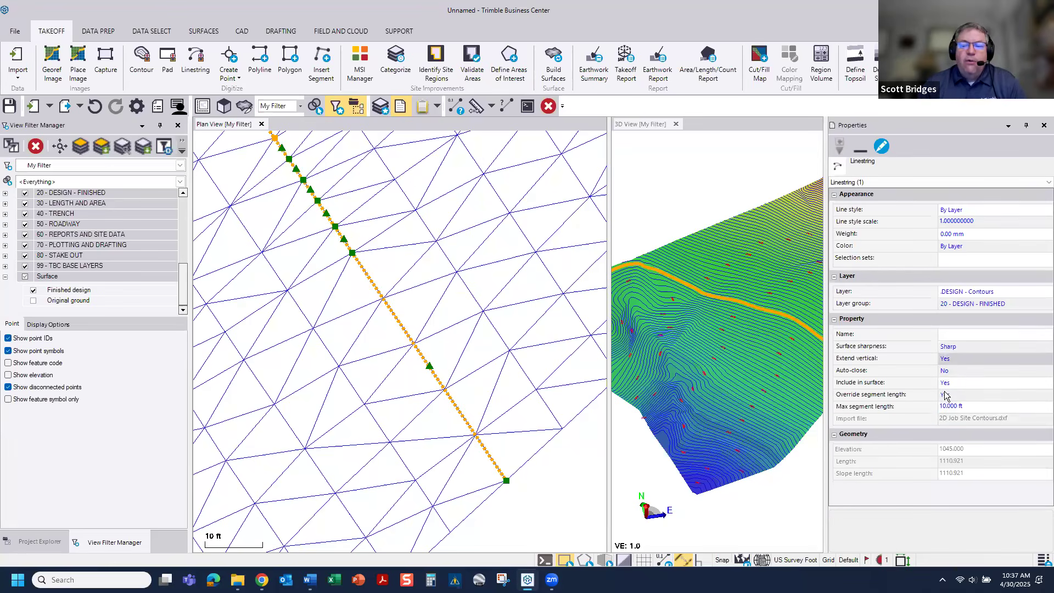
pyautogui.click(982, 404)
pyautogui.hotkey('ctrl', 'a')
pyautogui.write('1')
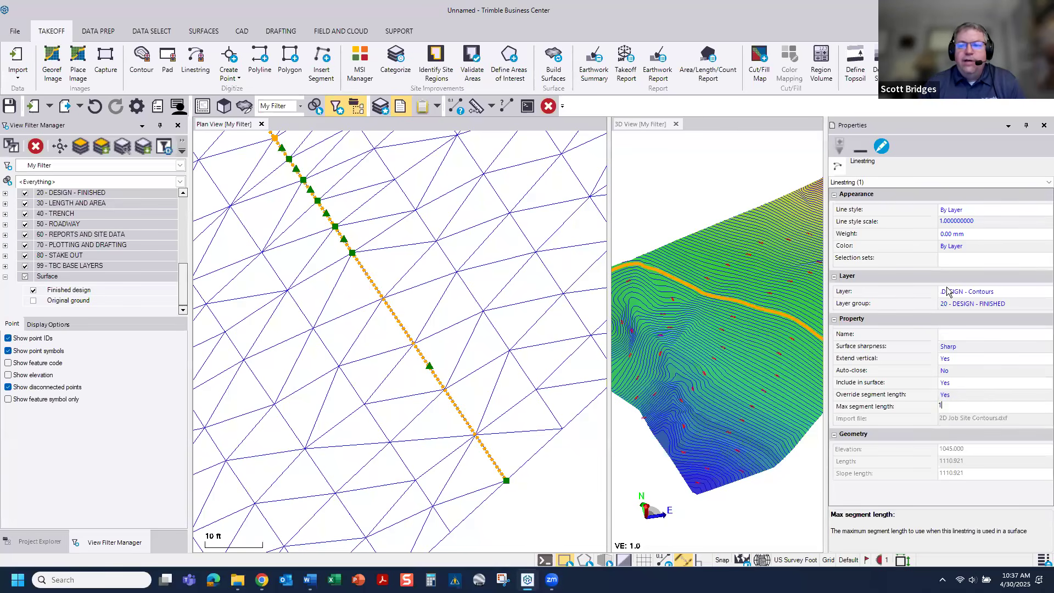
pyautogui.click(1044, 125)
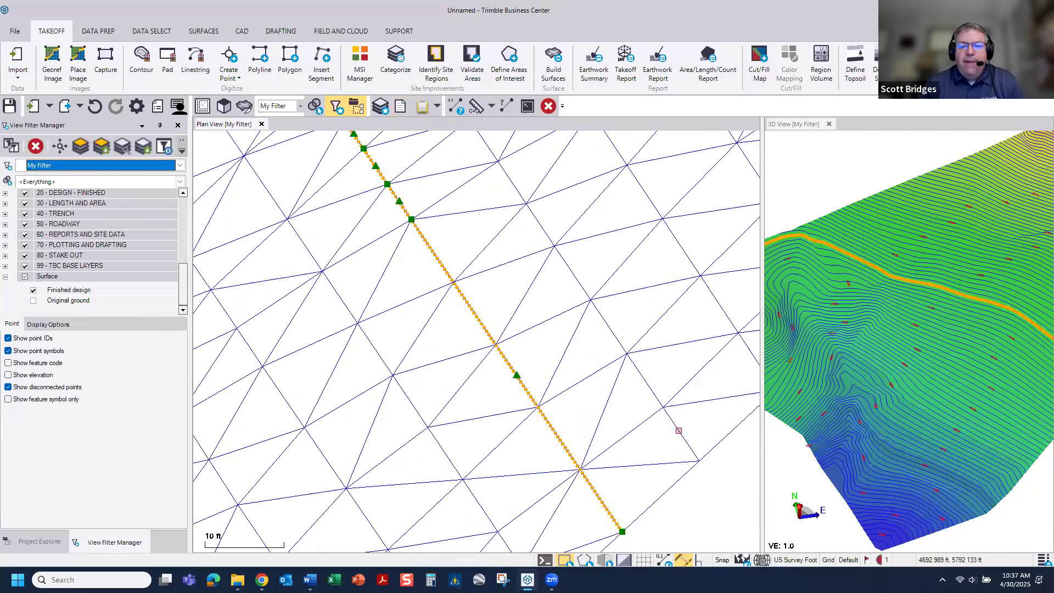
pyautogui.click(673, 454)
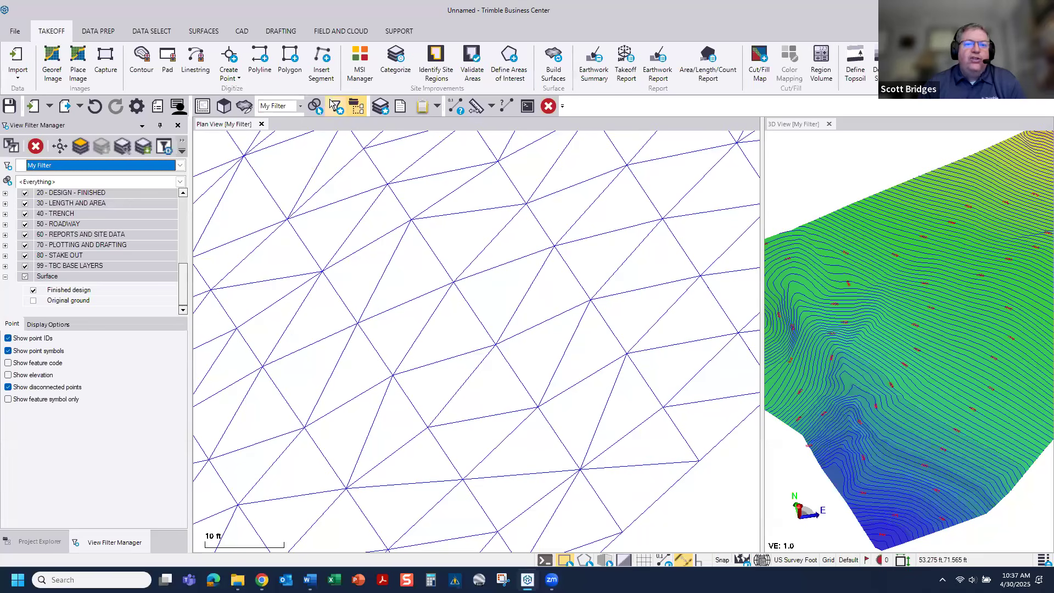
# Step: Rebuild the takeoff surfaces, acknowledge the boundary warning, and inspect the triangles along the 1045 contour
pyautogui.click(547, 63)
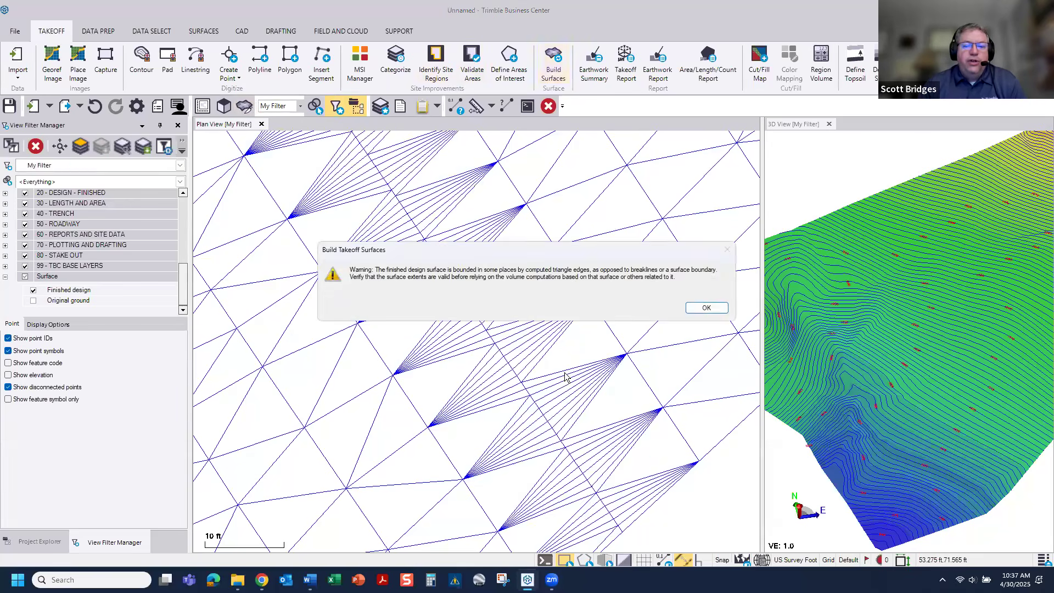
pyautogui.click(700, 308)
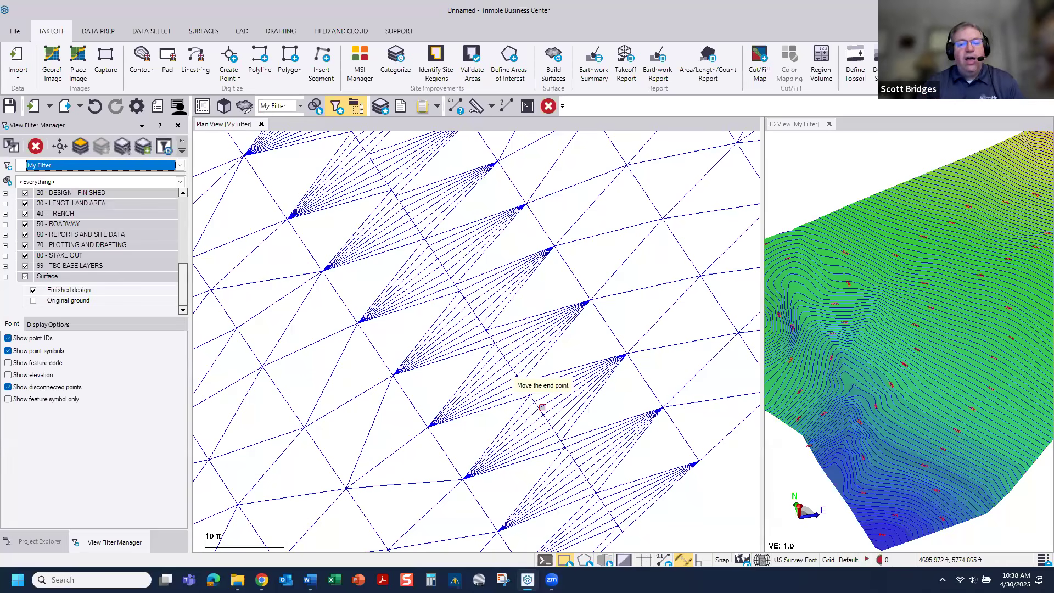
pyautogui.scroll(-4, 482, 332)
pyautogui.scroll(-3, 481, 332)
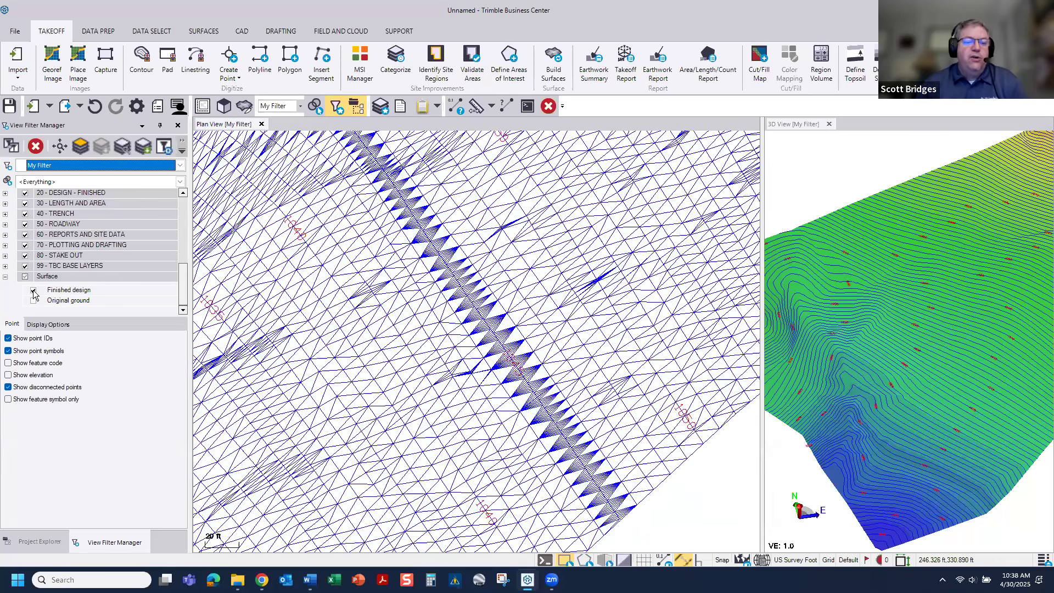
# Step: Hide the Finished design surface so only the contours and labels are displayed across the site
pyautogui.click(33, 291)
pyautogui.scroll(-3, 511, 230)
pyautogui.moveTo(512, 229); pyautogui.dragTo(467, 339, button='middle')
pyautogui.scroll(-2, 597, 300)
pyautogui.scroll(-2, 431, 363)
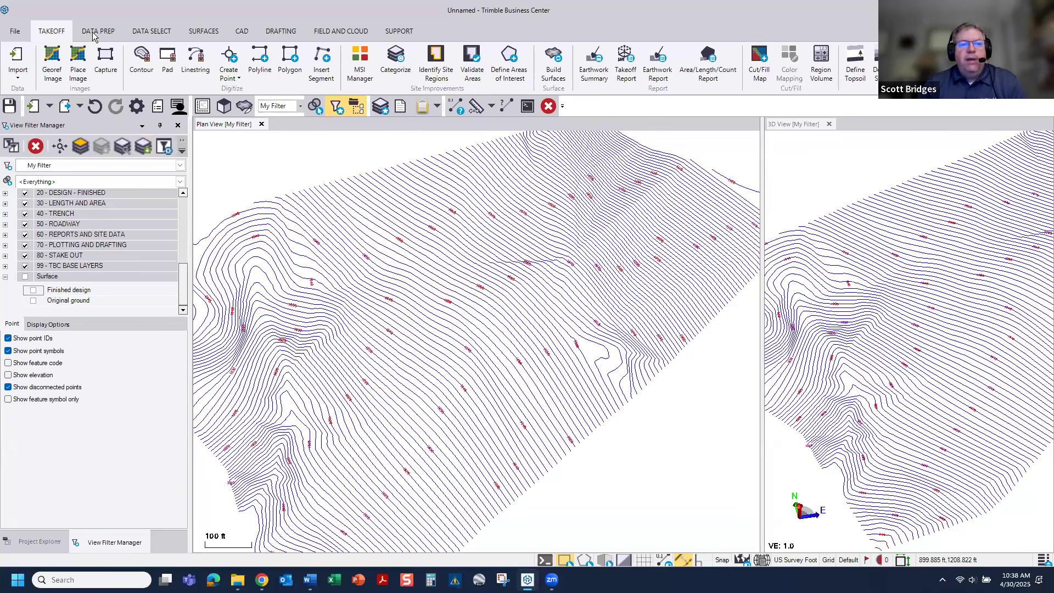
# Step: Start a new rectangle on the DESIGN - Buildings and Pads layer with its elevation set to 1050
pyautogui.click(250, 33)
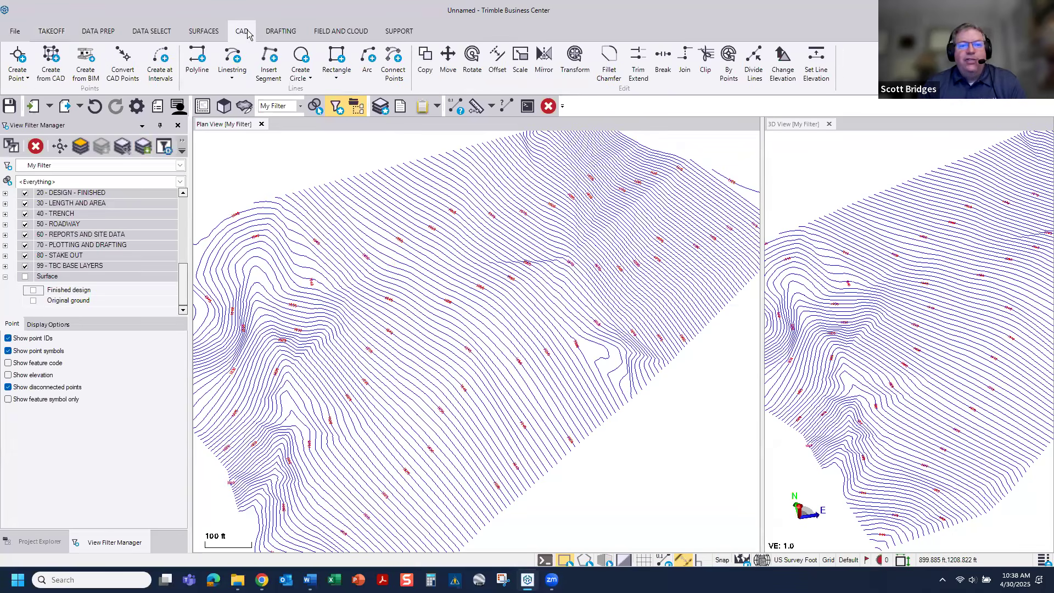
pyautogui.click(336, 57)
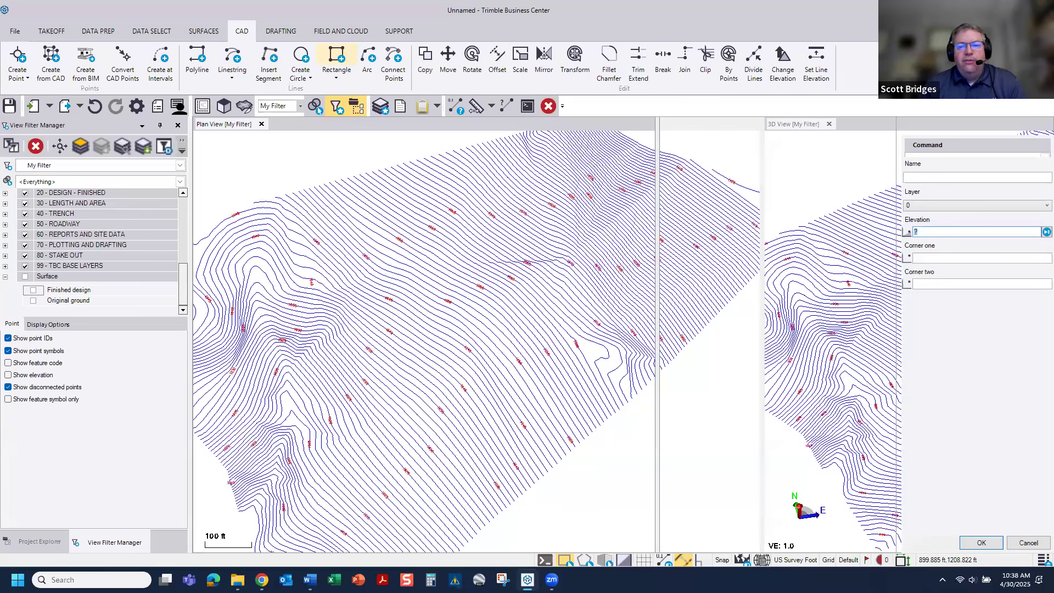
pyautogui.click(982, 205)
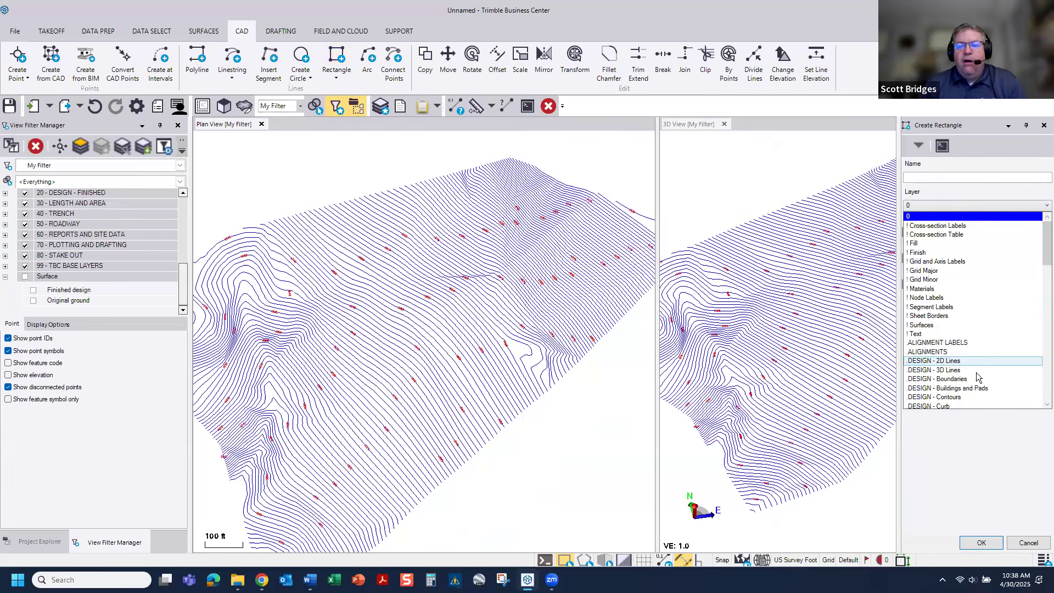
pyautogui.scroll(-2, 957, 373)
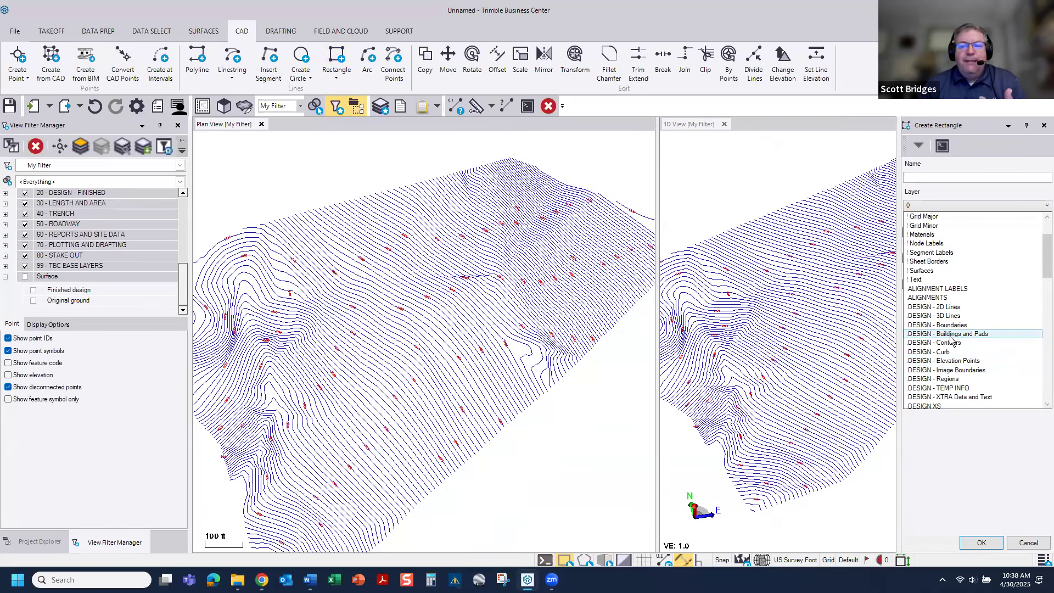
pyautogui.click(951, 335)
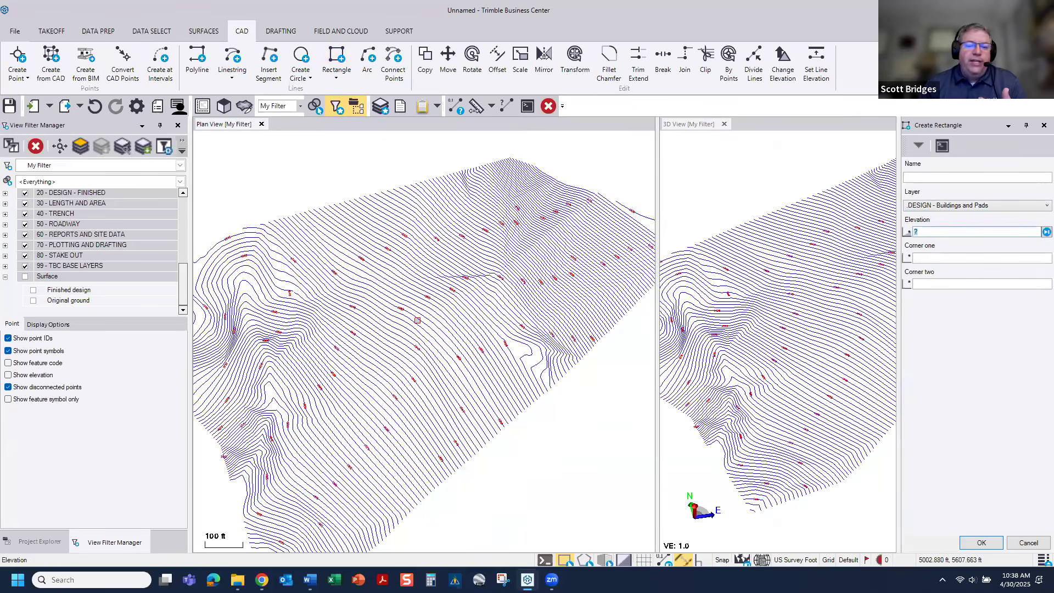
pyautogui.write('1050')
pyautogui.press('Tab')
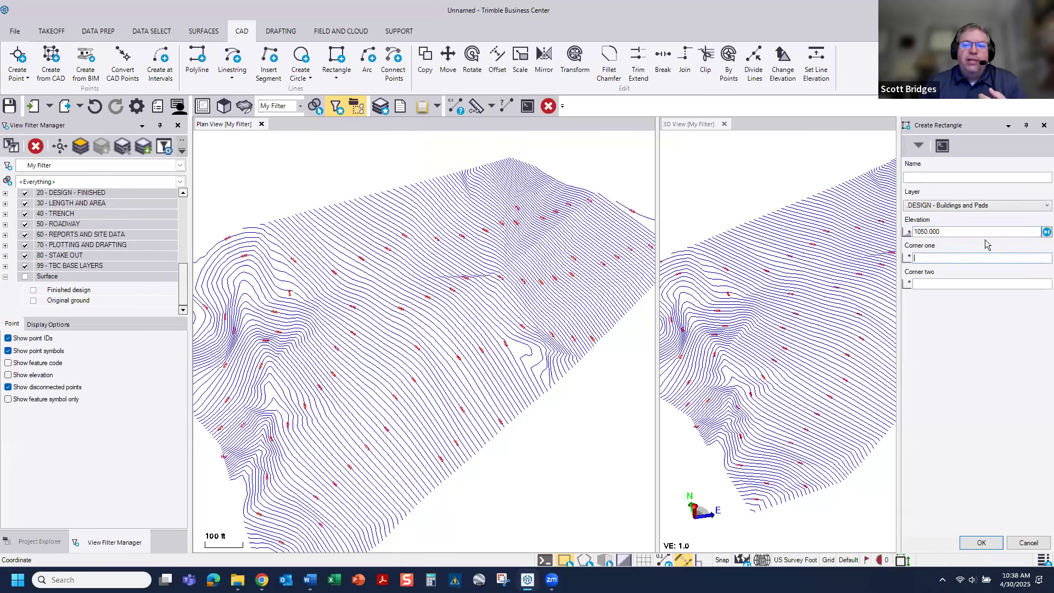
# Step: Add 2.5 to the rectangle's elevation with a calculation, making it 1052.500
pyautogui.scroll(5, 431, 318)
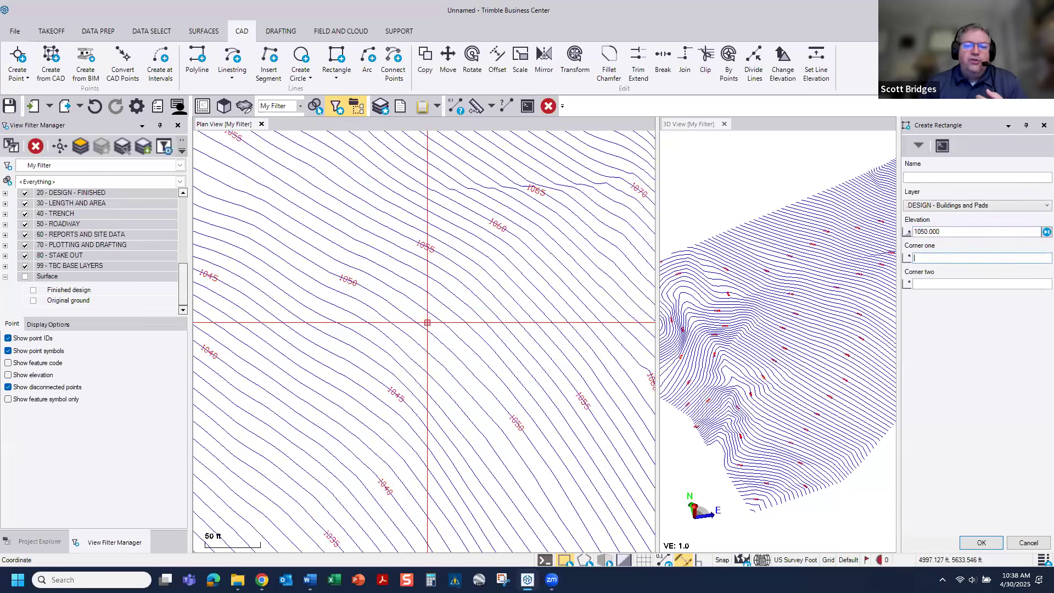
pyautogui.click(964, 233)
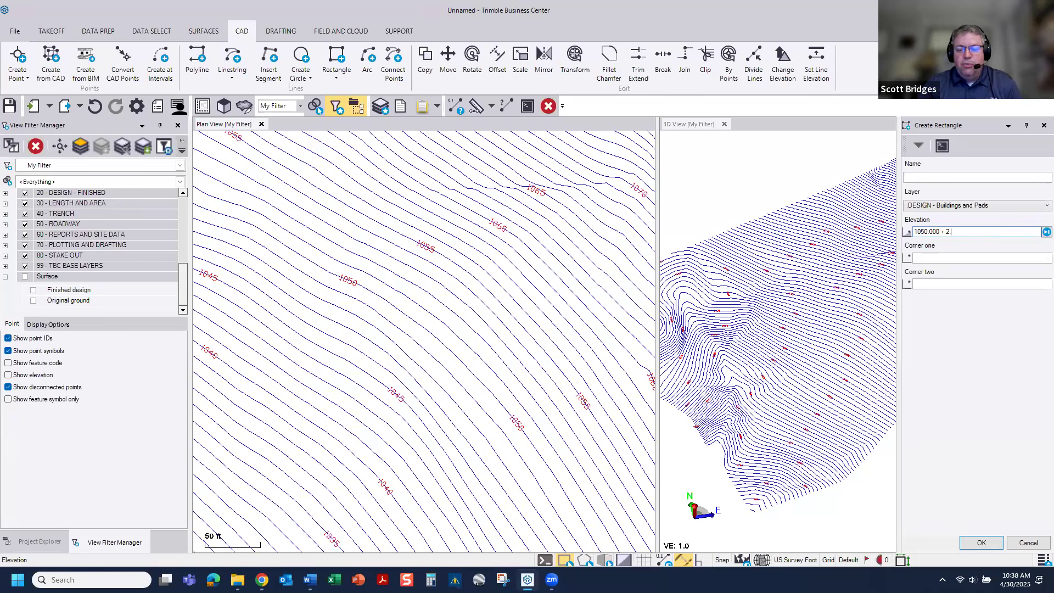
pyautogui.click(943, 257)
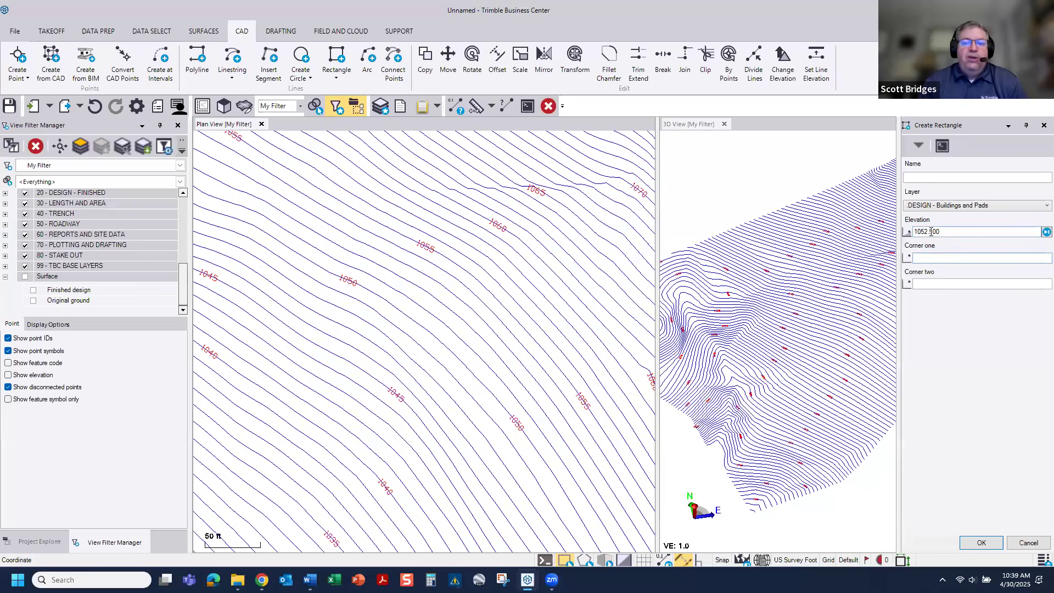
pyautogui.scroll(-4, 336, 330)
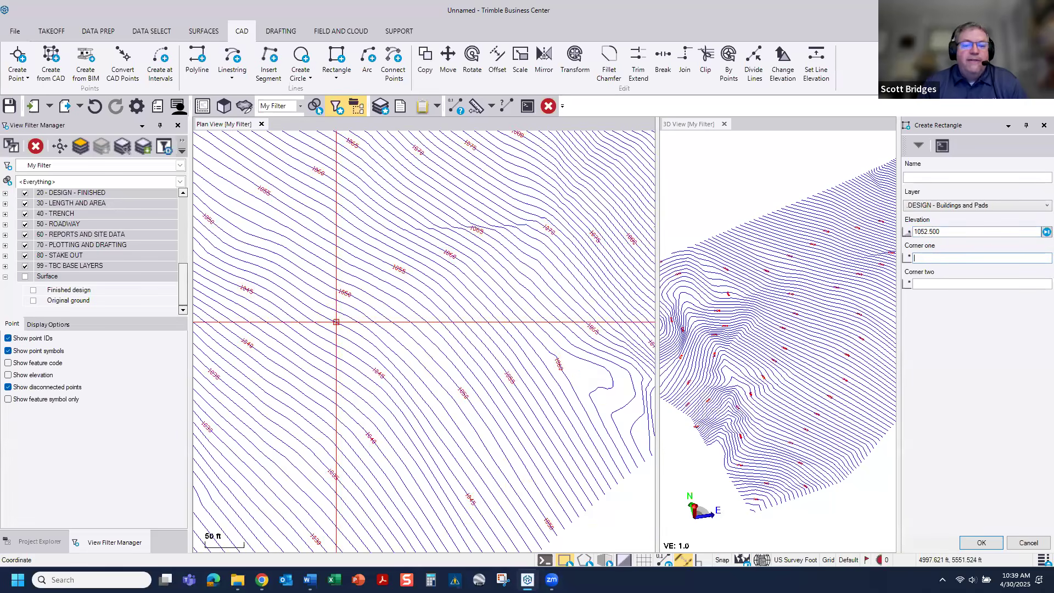
pyautogui.click(301, 370)
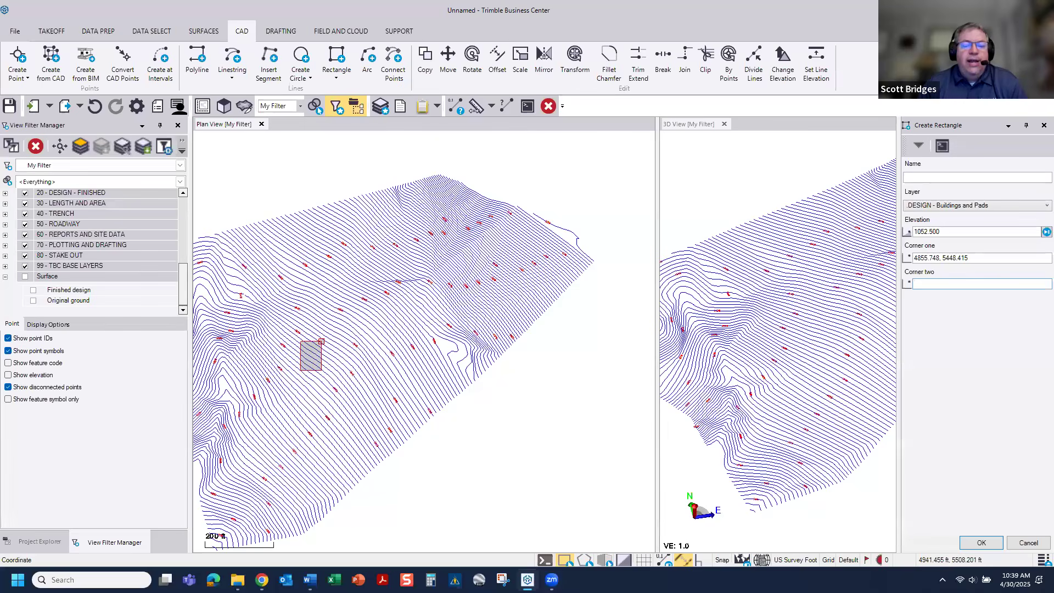
pyautogui.scroll(3, 324, 345)
pyautogui.scroll(3, 324, 343)
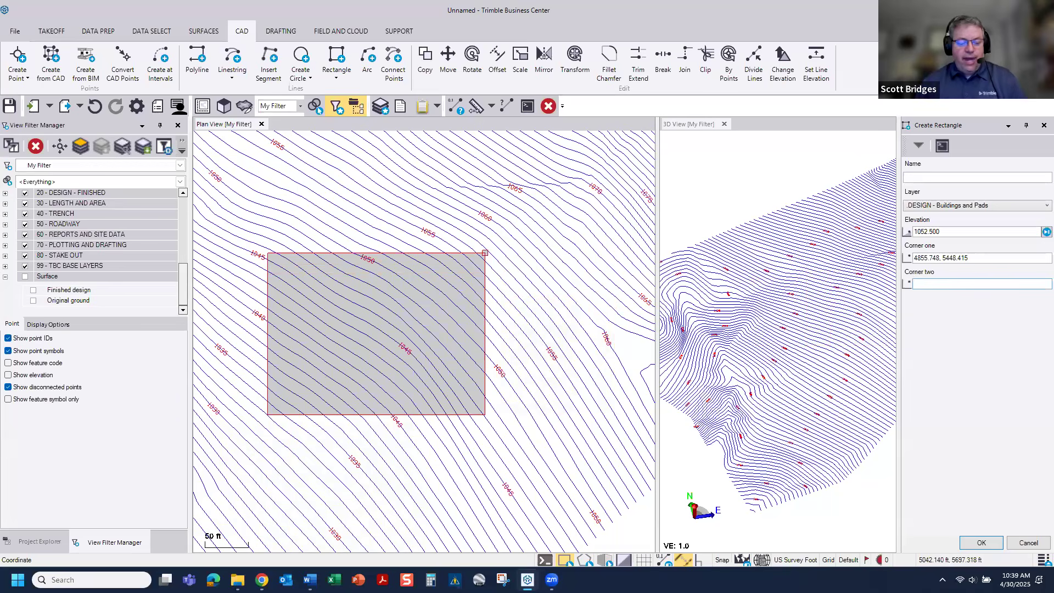
pyautogui.write('@125 @200')
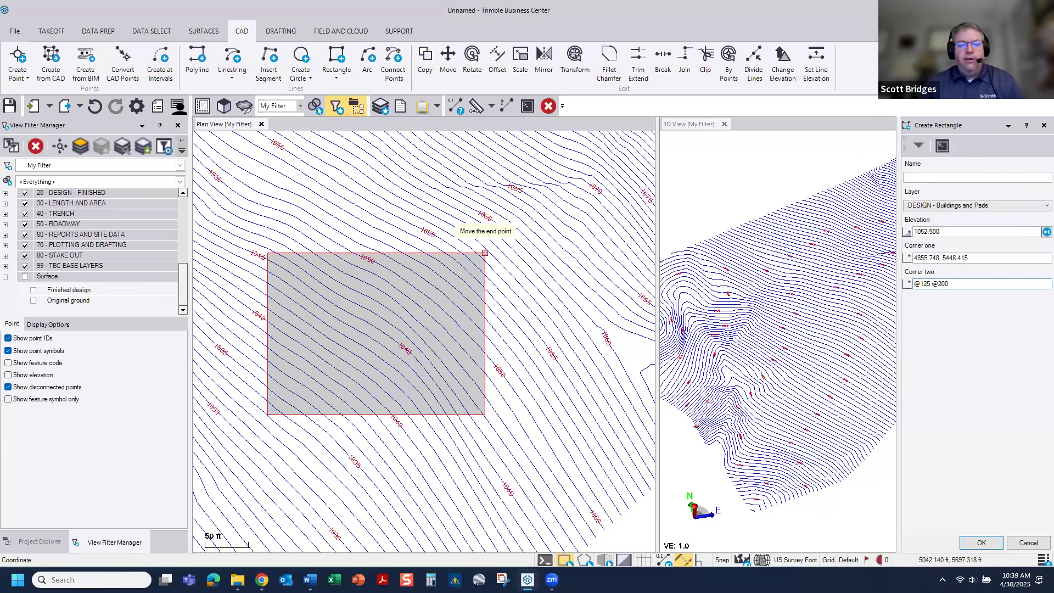
pyautogui.press('Return')
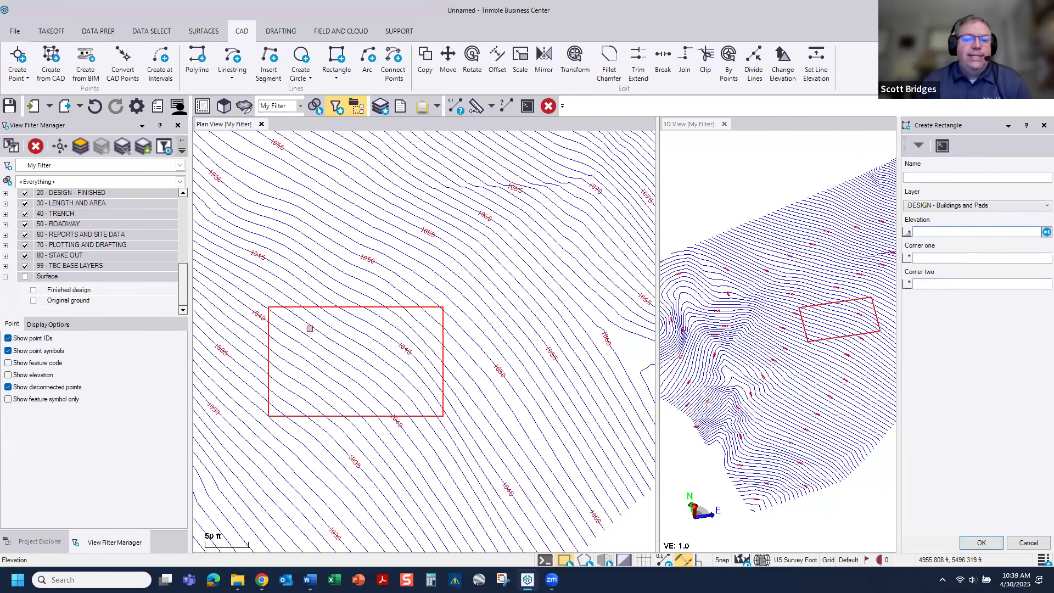
pyautogui.scroll(2, 334, 357)
pyautogui.scroll(-3, 334, 357)
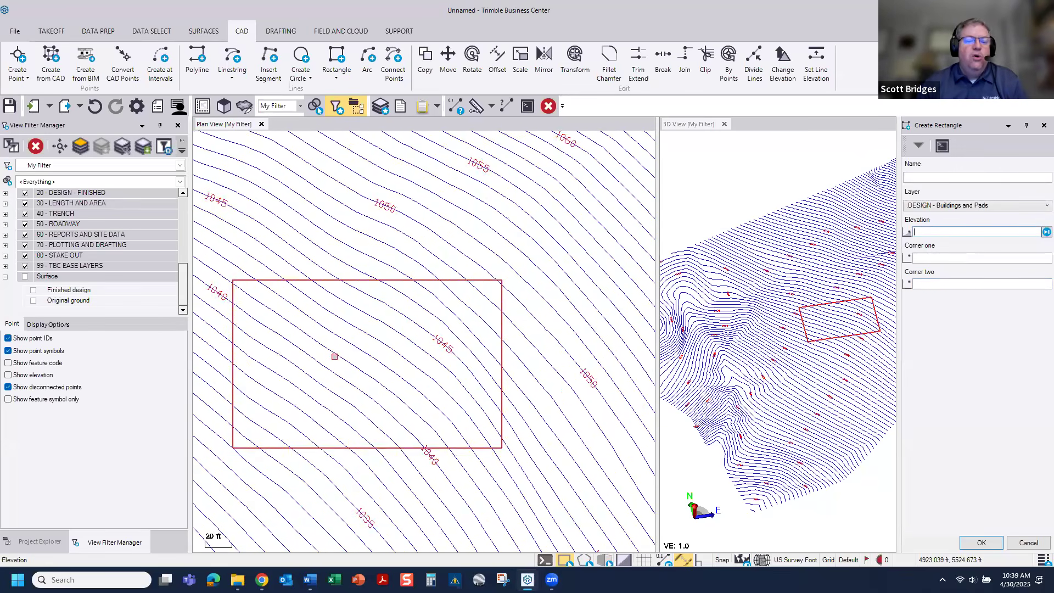
pyautogui.moveTo(402, 330)
pyautogui.mouseDown(button='middle')
pyautogui.moveTo(424, 321)
pyautogui.moveTo(411, 318)
pyautogui.mouseUp(button='middle')
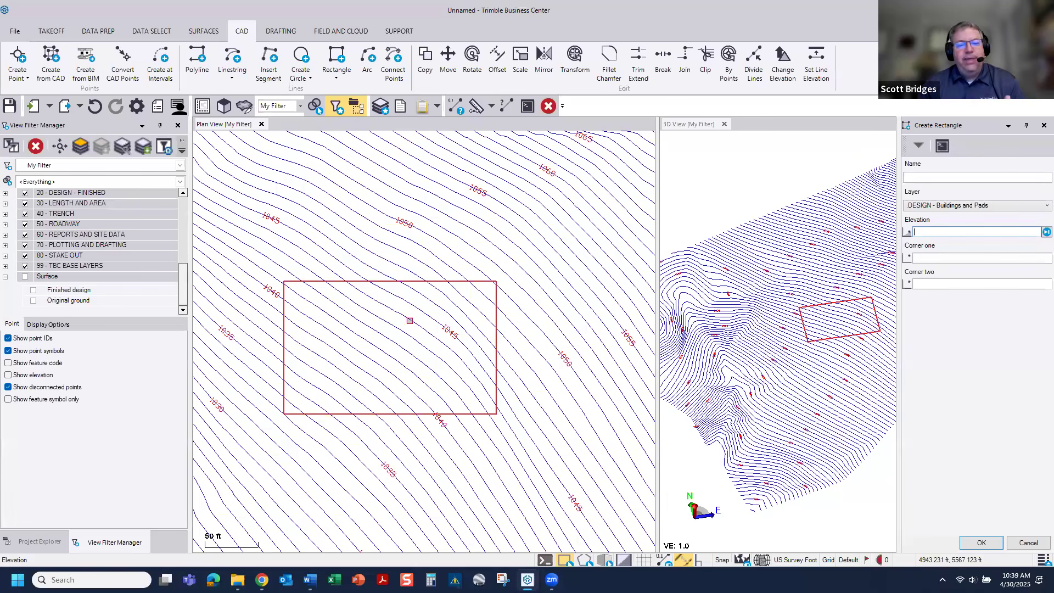
pyautogui.click(1021, 543)
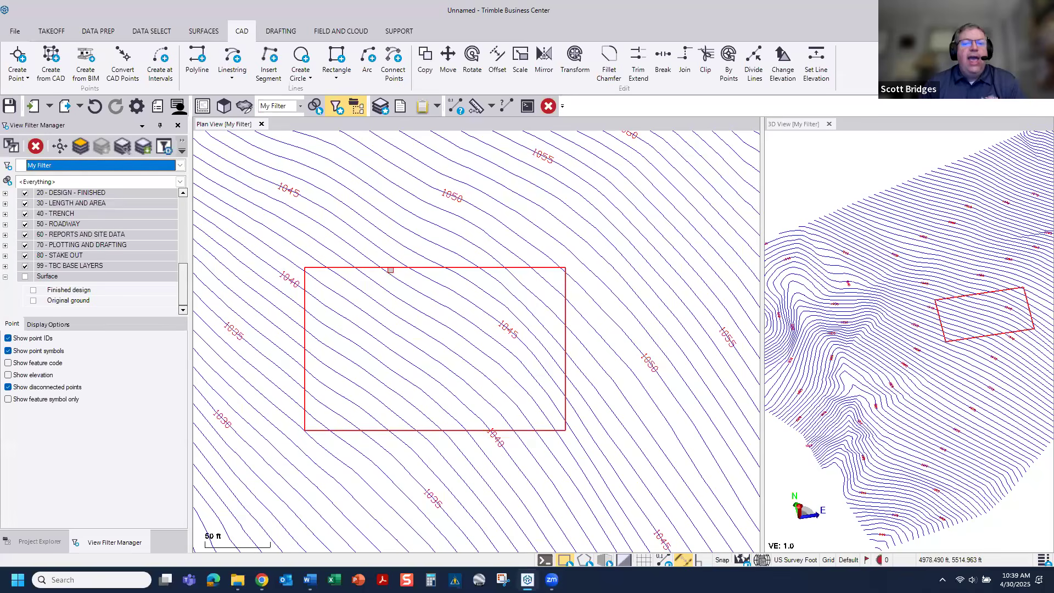
# Step: Start a surface tie for the pad rectangle on the DESIGN - Buildings and Pads layer, tied to the Finished design surface
pyautogui.click(390, 268)
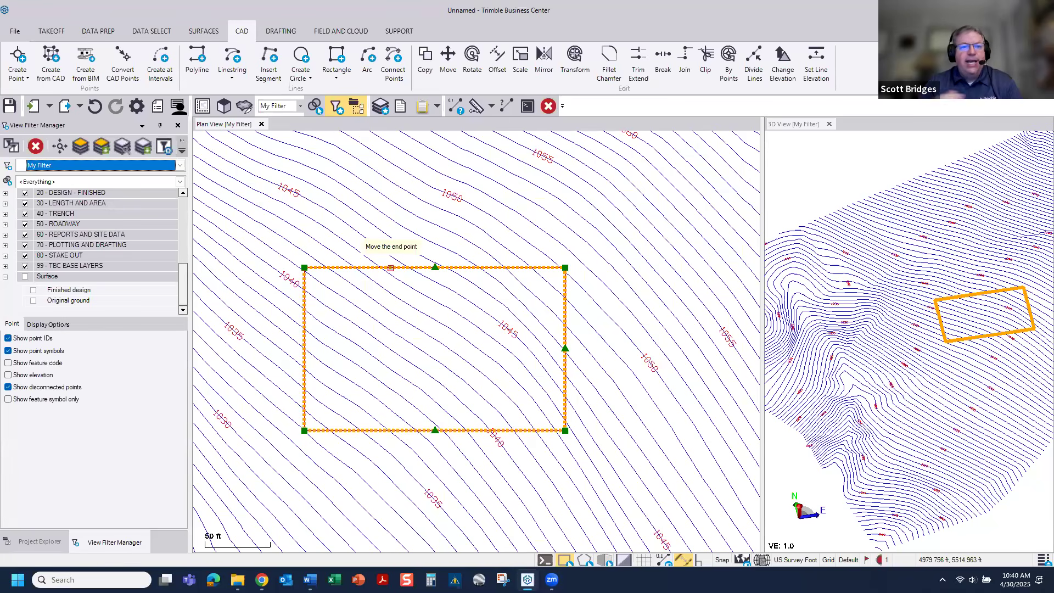
pyautogui.click(201, 33)
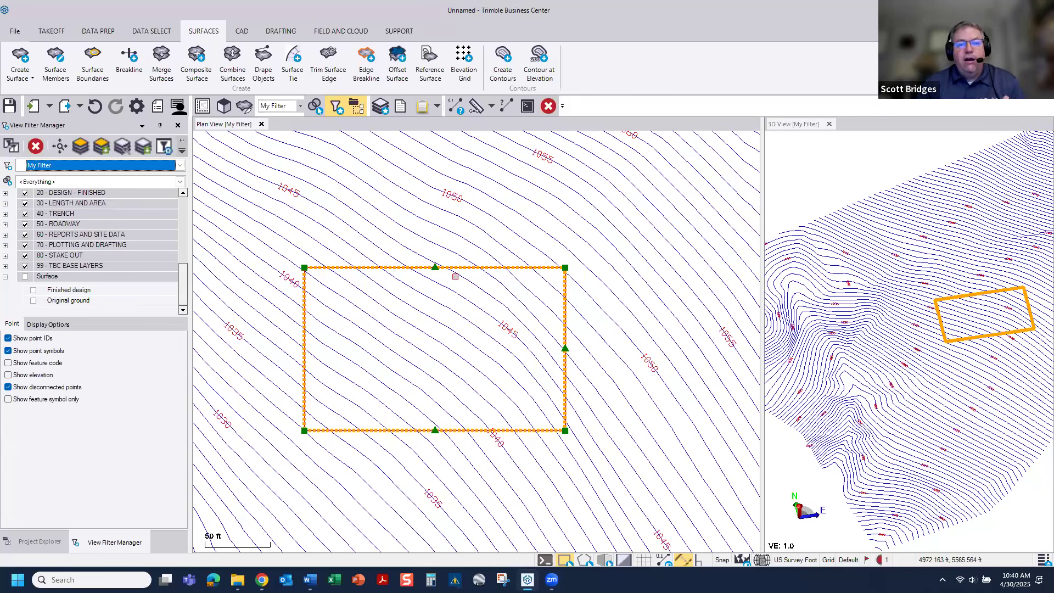
pyautogui.click(289, 68)
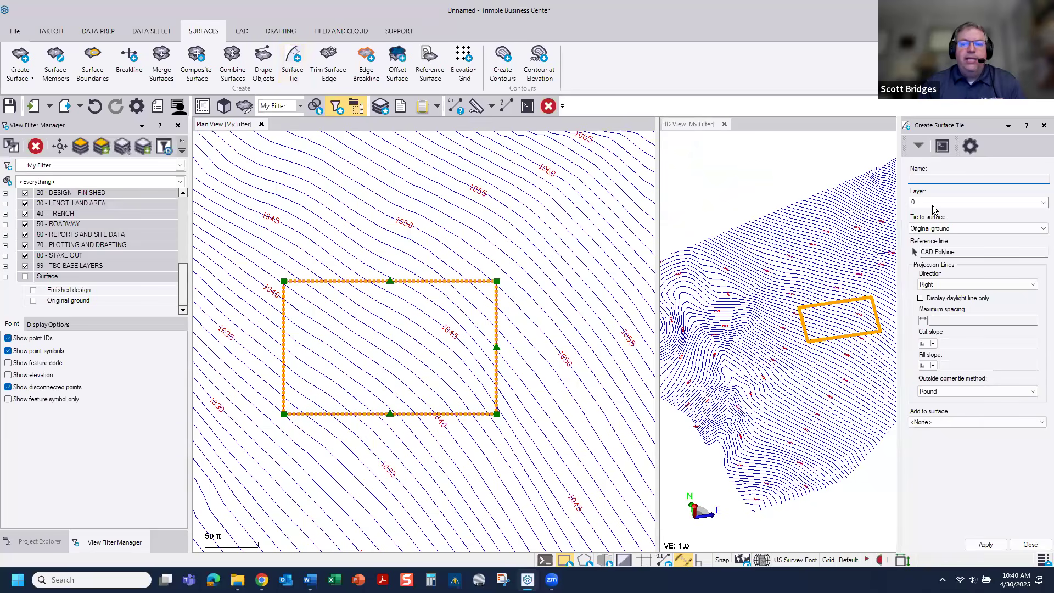
pyautogui.scroll(3, 508, 346)
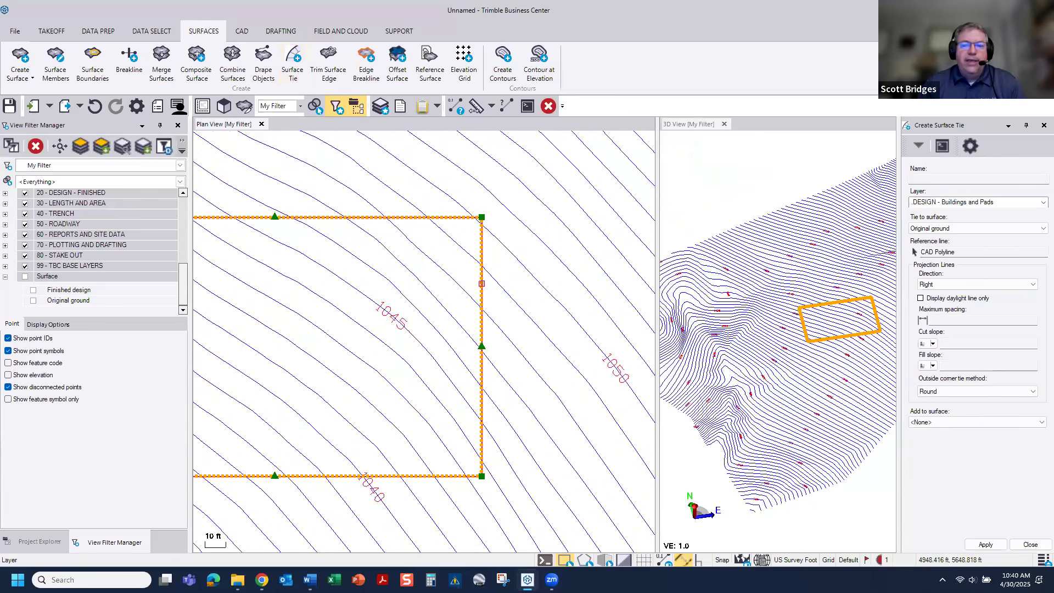
pyautogui.click(953, 227)
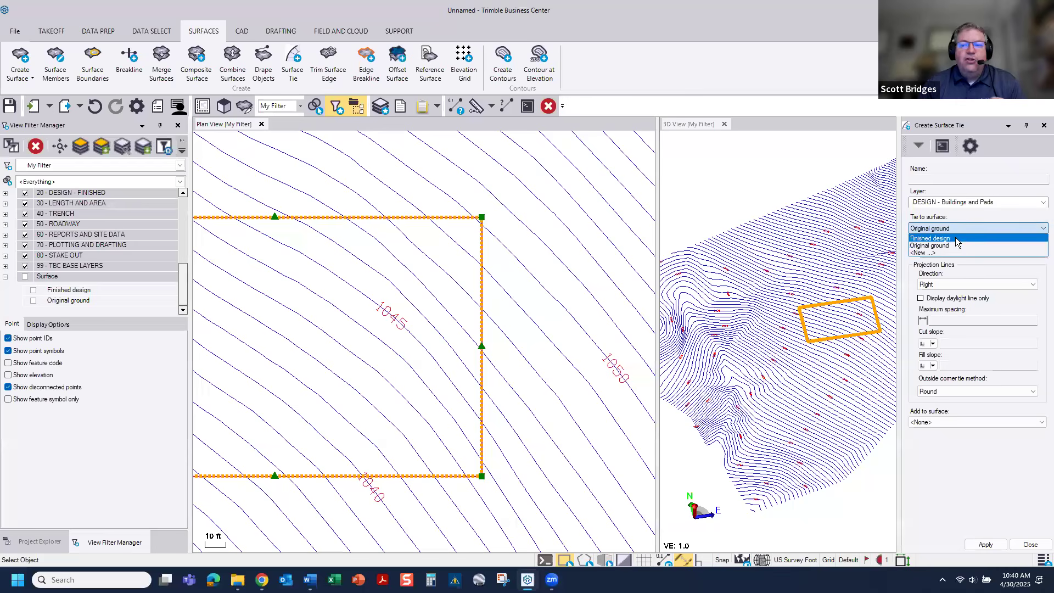
pyautogui.click(955, 238)
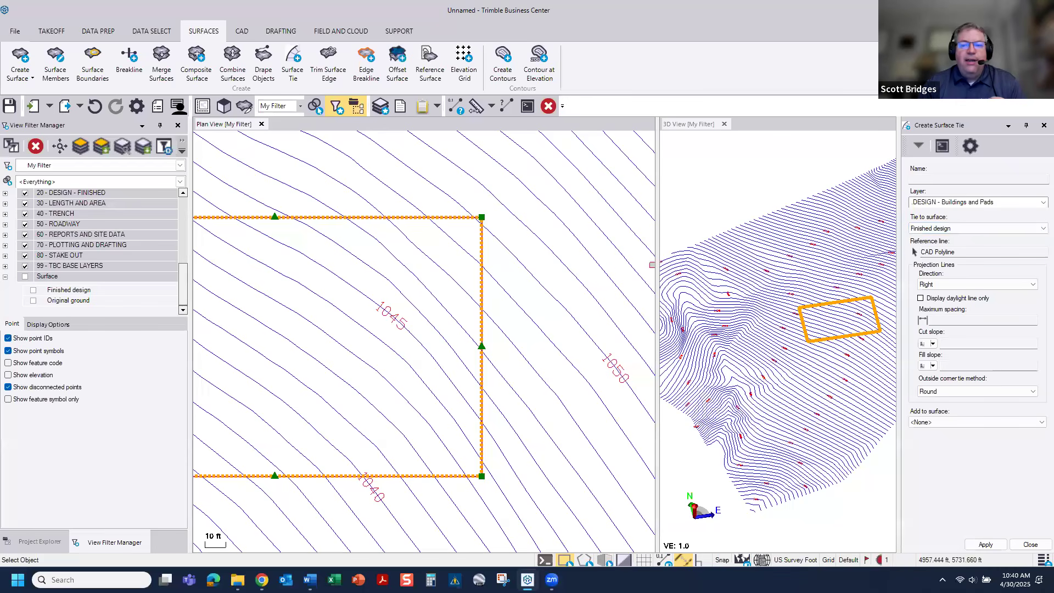
pyautogui.click(34, 289)
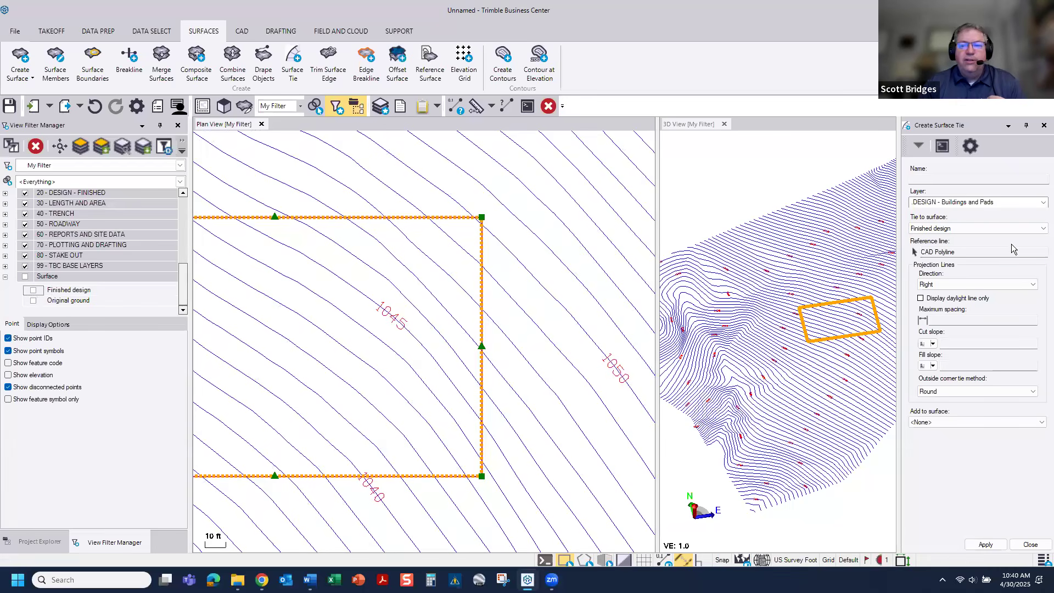
# Step: Create the tie outside the rectangle with a maximum spacing of 5, a 3:1 cut slope and a 2:1 fill slope
pyautogui.click(943, 254)
pyautogui.press('Tab')
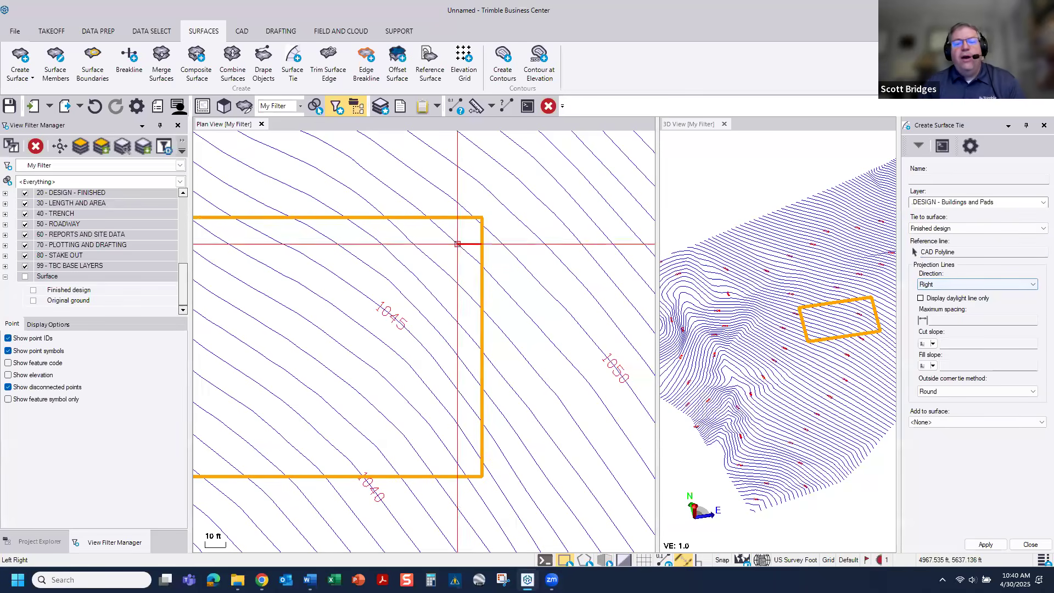
pyautogui.click(512, 213)
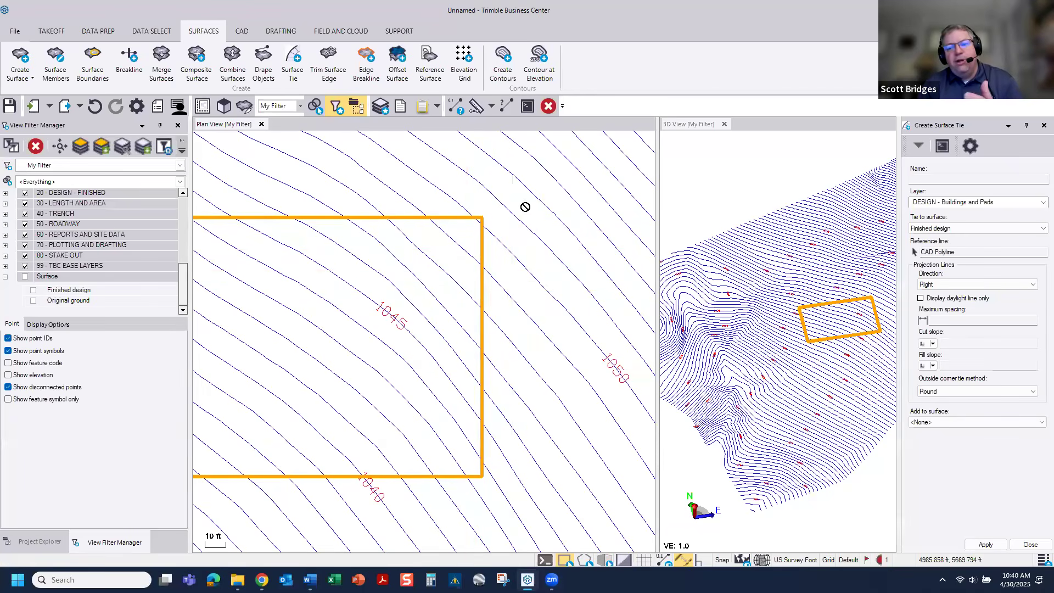
pyautogui.click(960, 322)
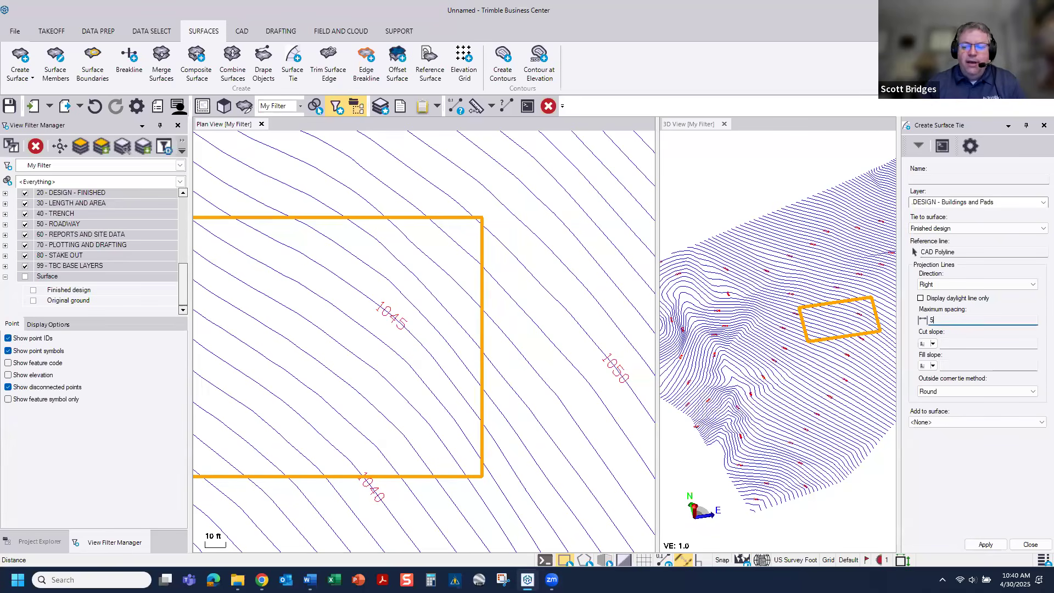
pyautogui.click(970, 344)
pyautogui.write('3.00:1')
pyautogui.click(961, 369)
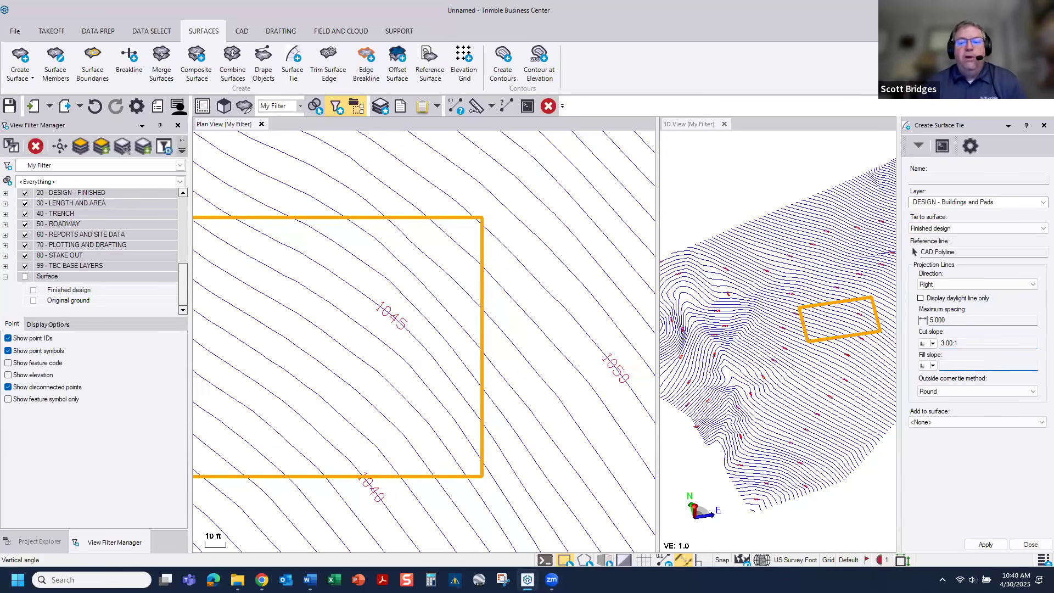
pyautogui.write('2')
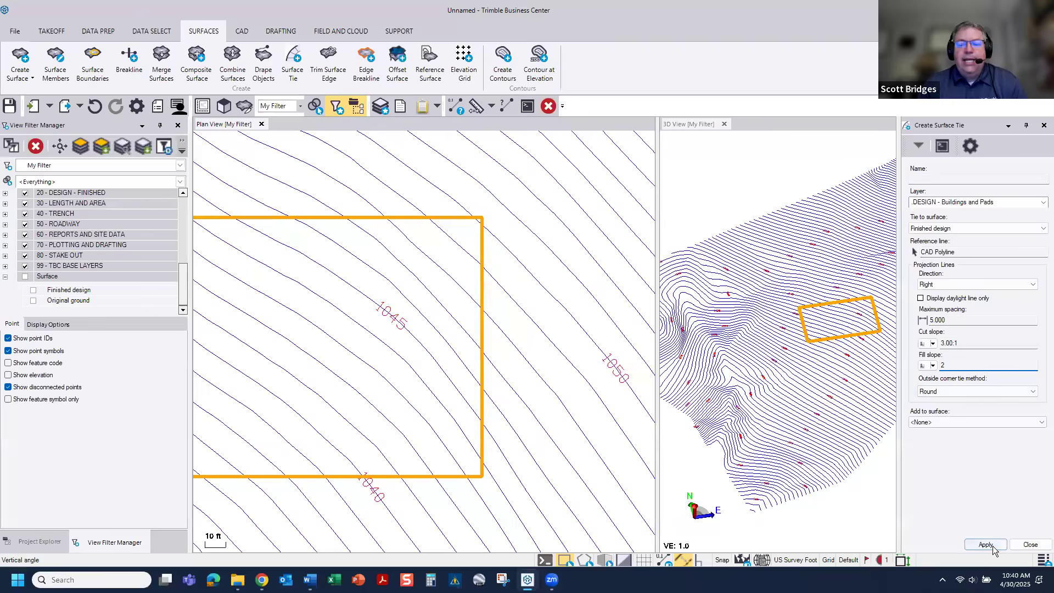
pyautogui.click(987, 544)
pyautogui.scroll(-5, 442, 369)
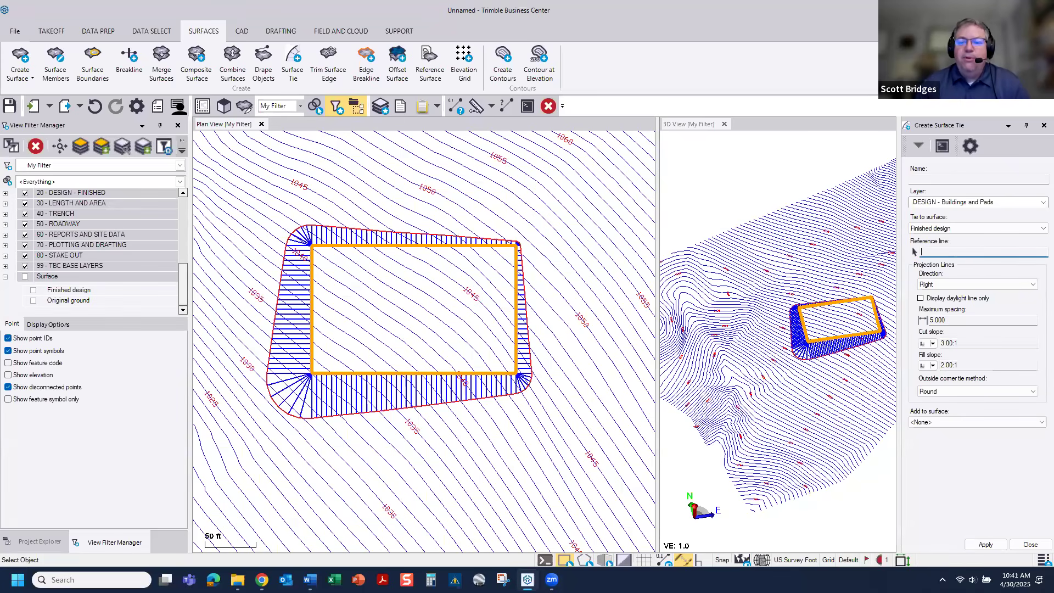
pyautogui.click(1044, 125)
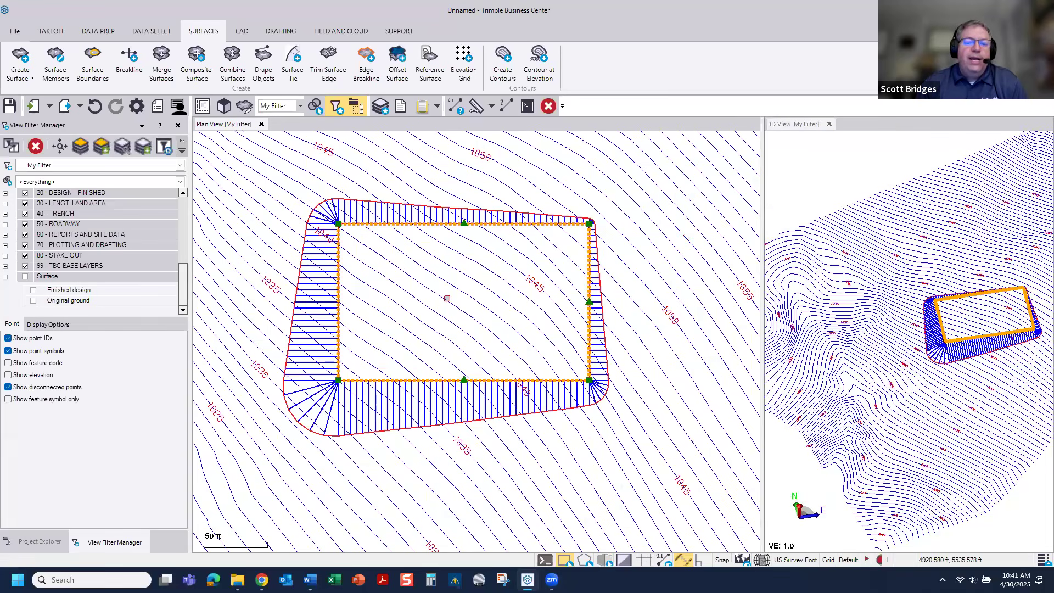
# Step: Move the pad rectangle uphill across the contours, about 75 ft north and 95 ft east, using Move Objects
pyautogui.rightClick(448, 302)
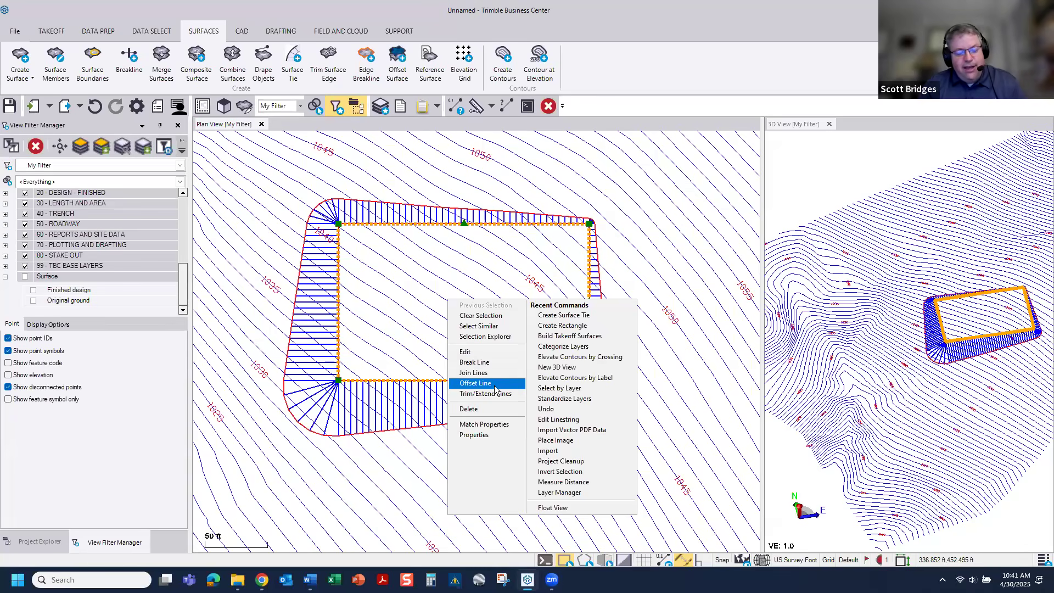
pyautogui.click(448, 272)
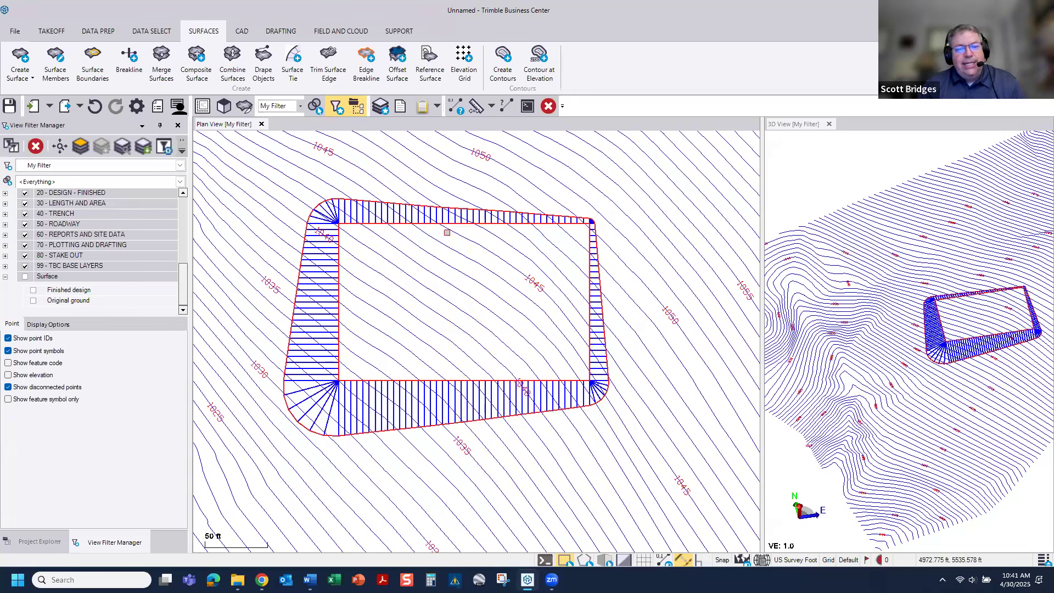
pyautogui.scroll(5, 324, 321)
pyautogui.click(363, 290)
pyautogui.scroll(-4, 428, 327)
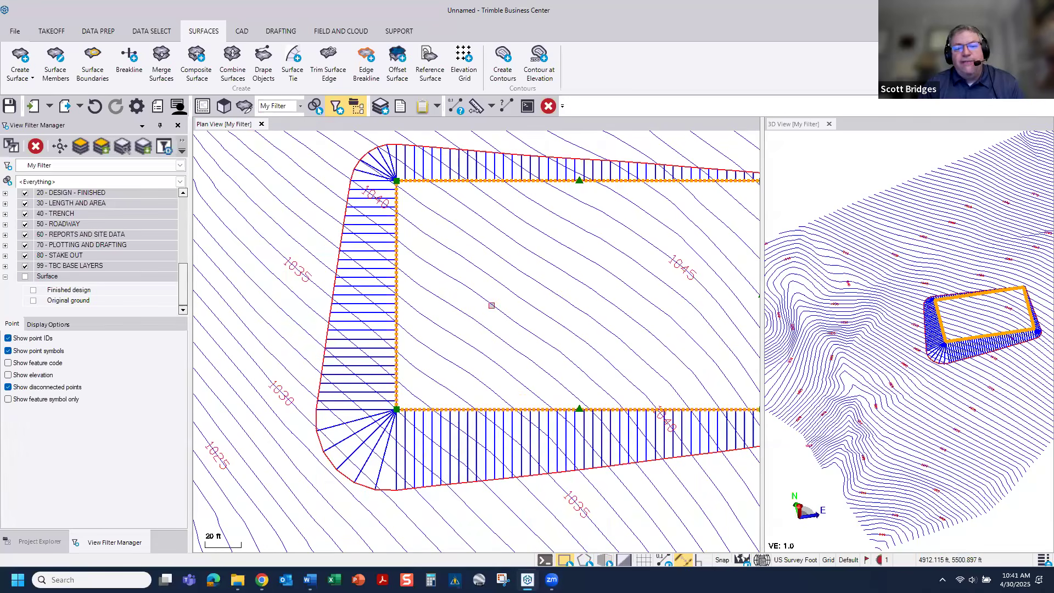
pyautogui.rightClick(516, 306)
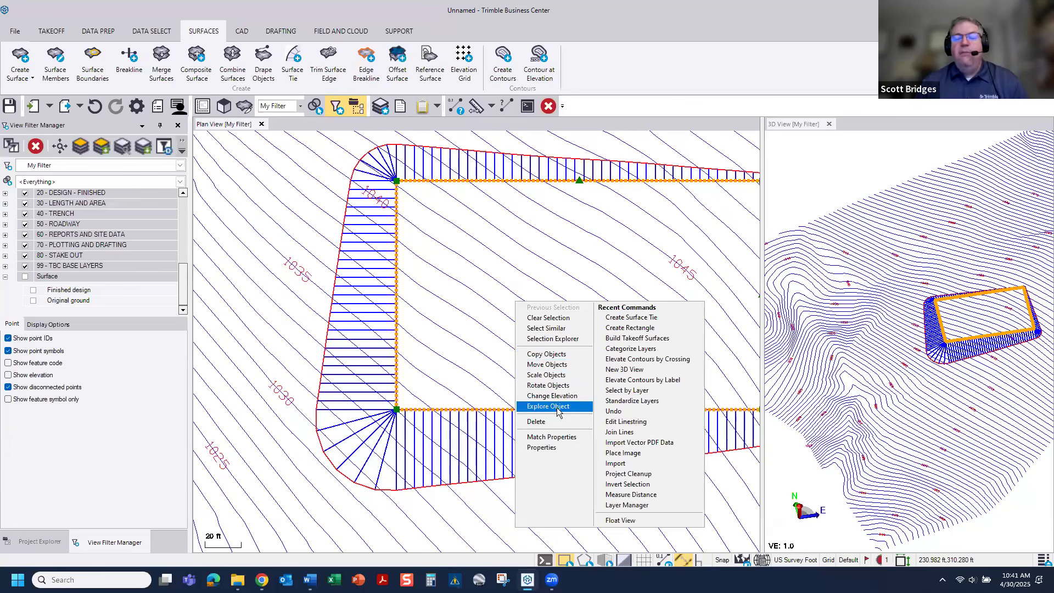
pyautogui.click(561, 366)
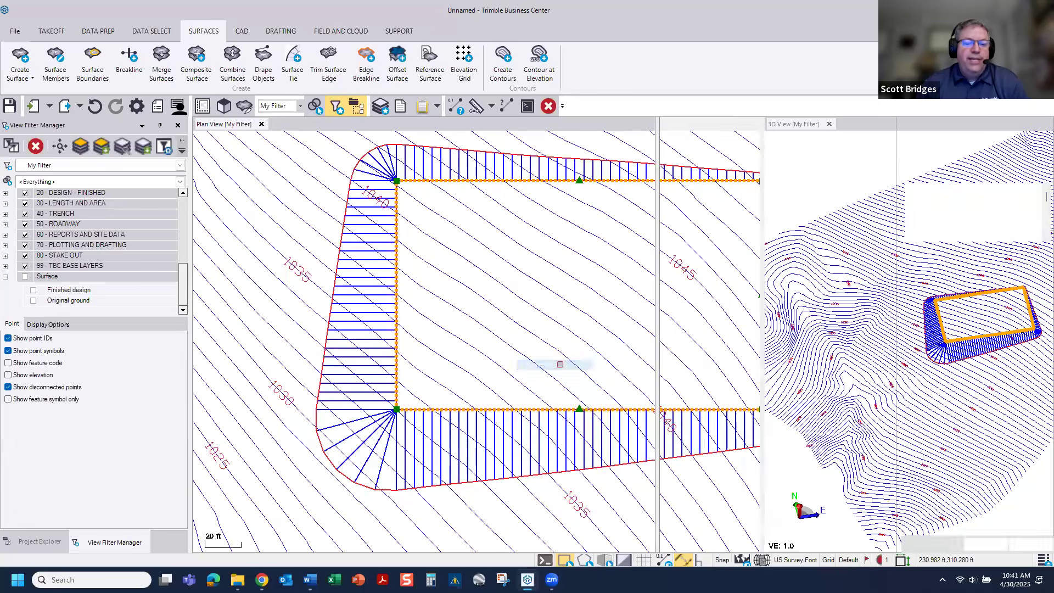
pyautogui.scroll(-4, 543, 330)
pyautogui.moveTo(485, 325); pyautogui.dragTo(461, 325, button='middle')
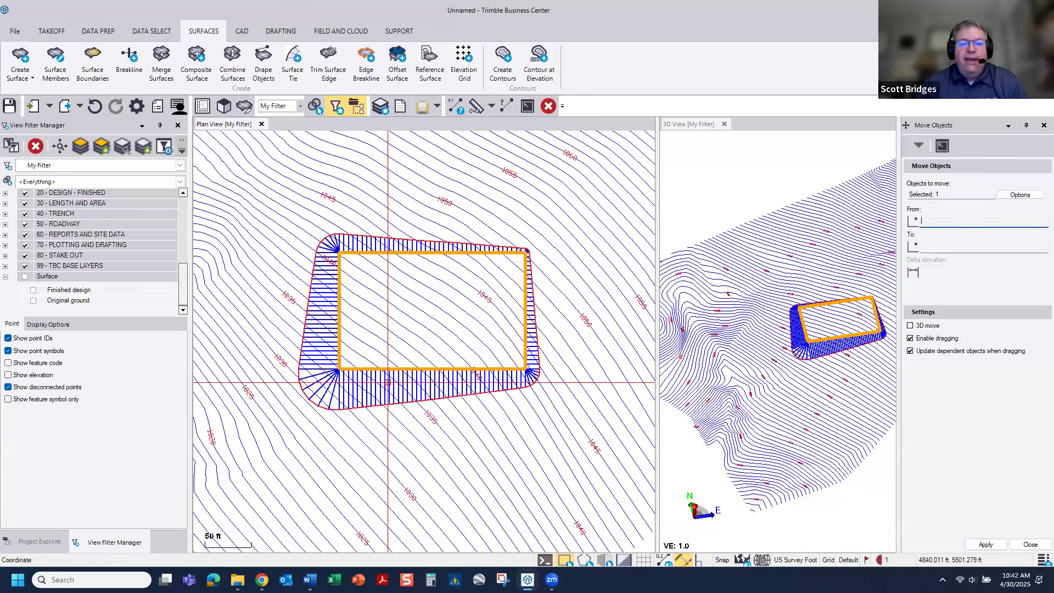
pyautogui.click(424, 307)
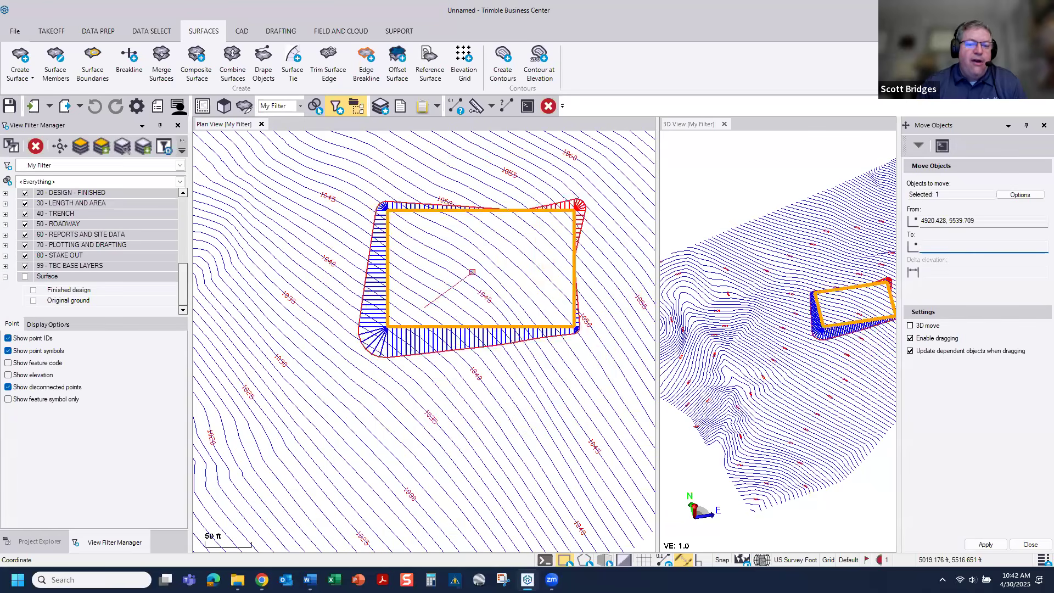
pyautogui.scroll(-3, 483, 253)
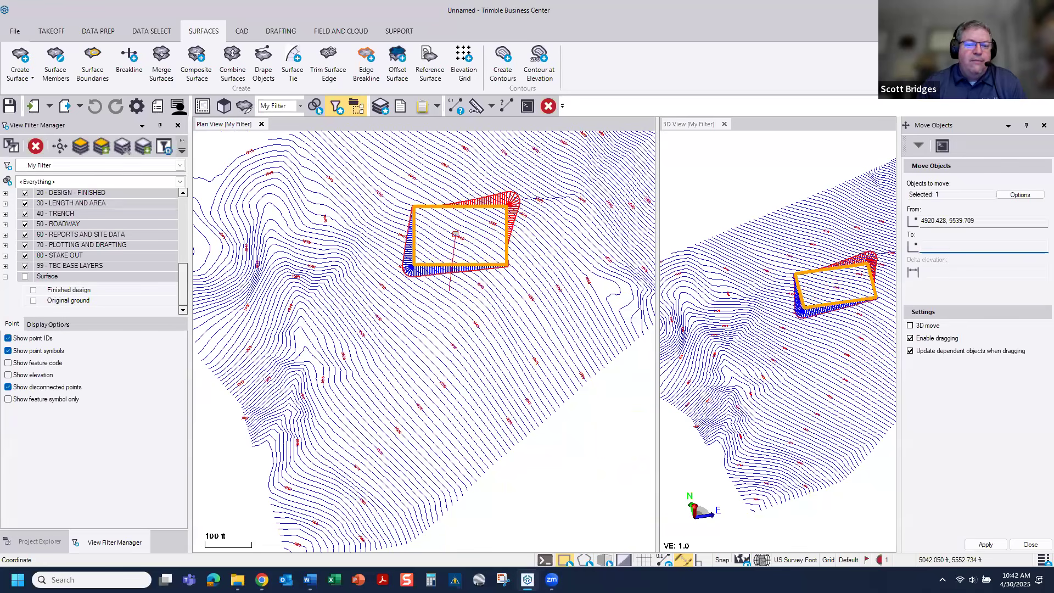
pyautogui.click(492, 258)
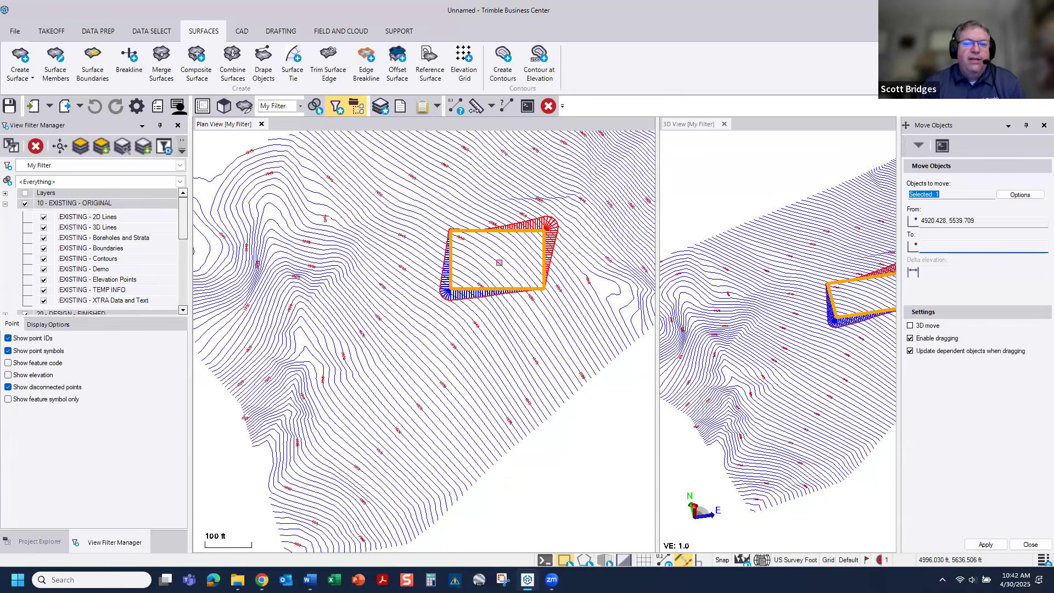
pyautogui.click(1030, 545)
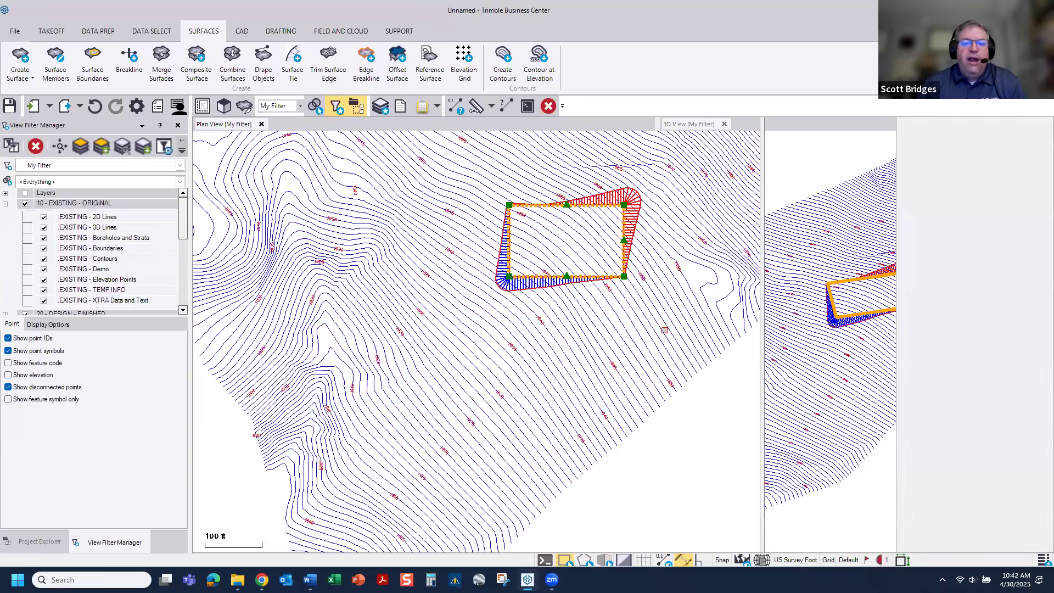
# Step: Create a surface named PAD from the building pad rectangle and its surface tie slopes
pyautogui.scroll(5, 499, 294)
pyautogui.moveTo(506, 283); pyautogui.dragTo(510, 279, button='middle')
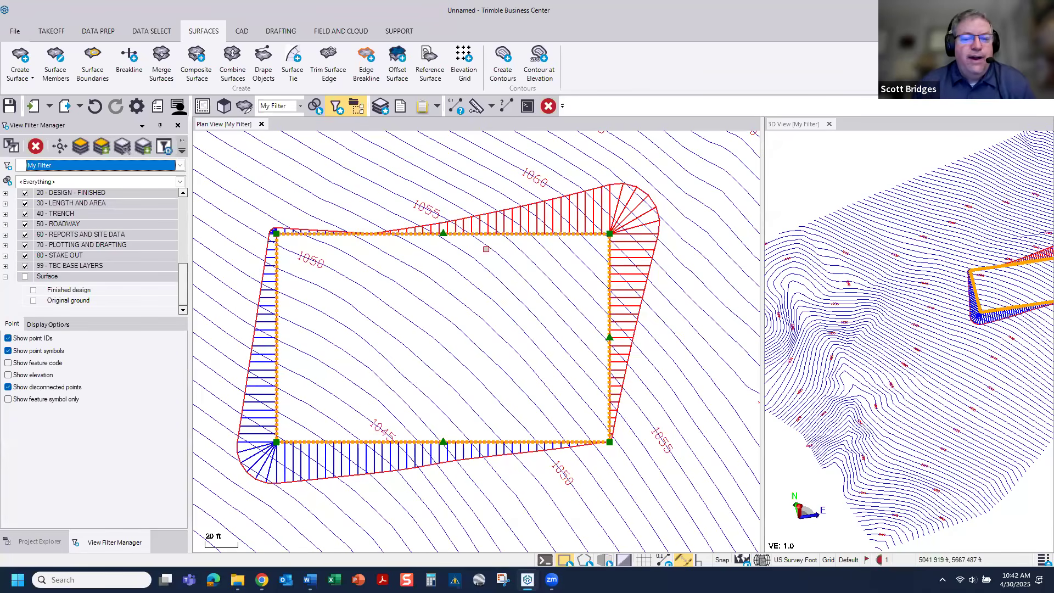
pyautogui.scroll(1, 484, 241)
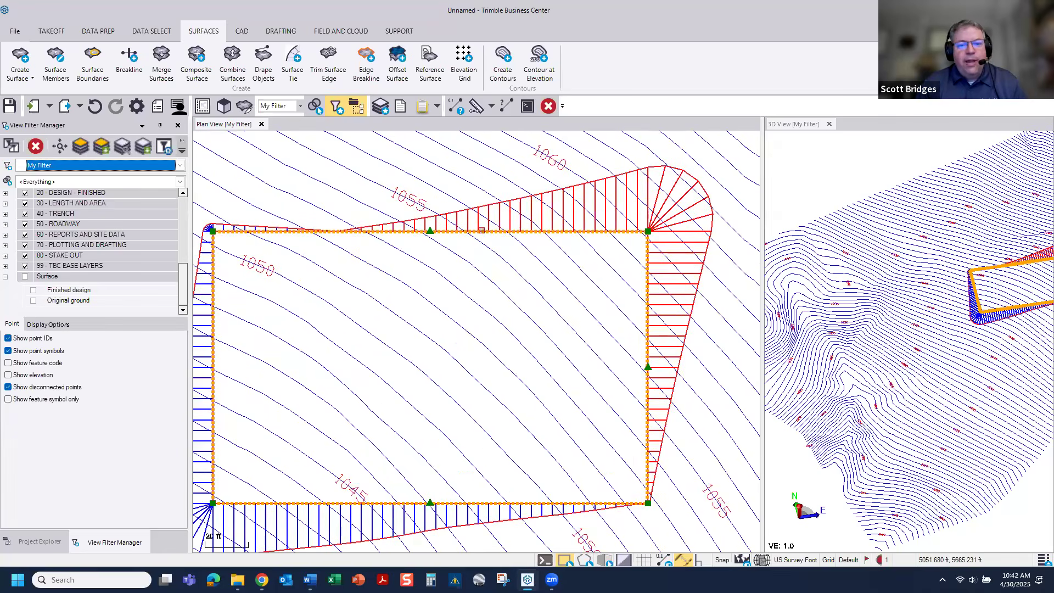
pyautogui.click(479, 227)
pyautogui.rightClick(479, 227)
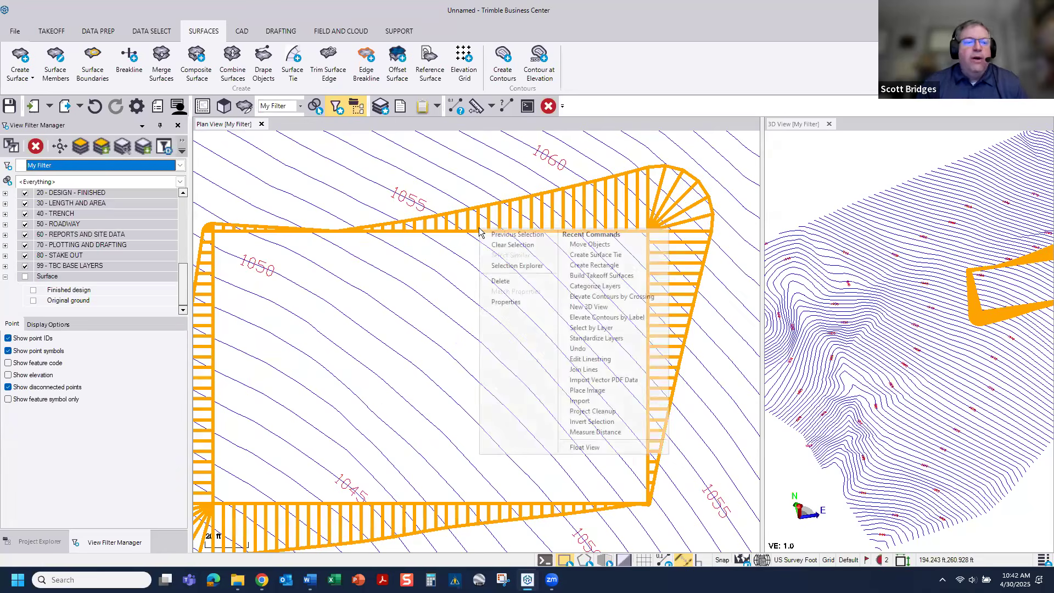
pyautogui.click(25, 60)
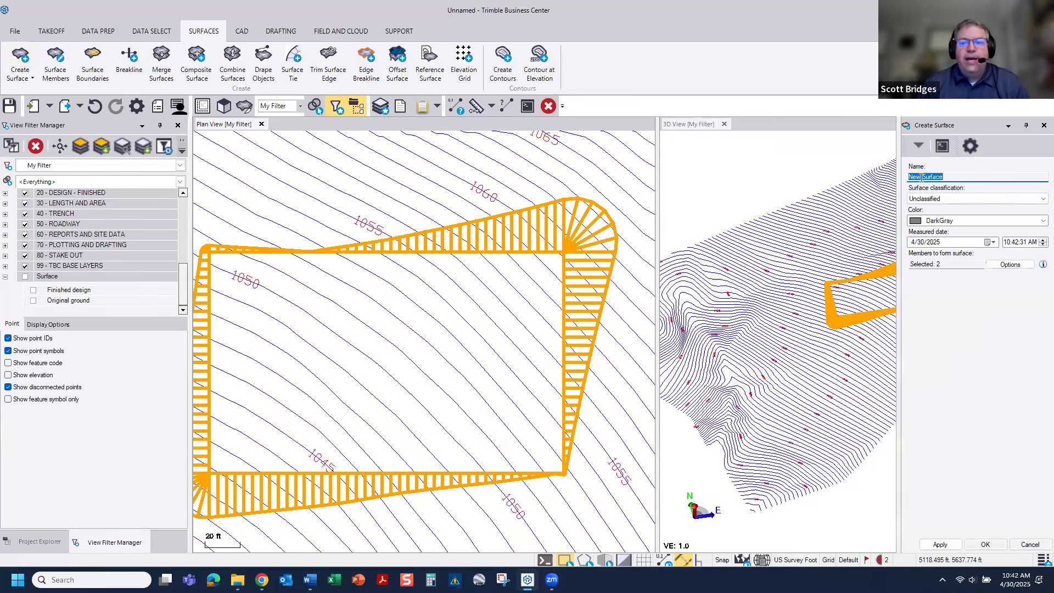
pyautogui.write('PA')
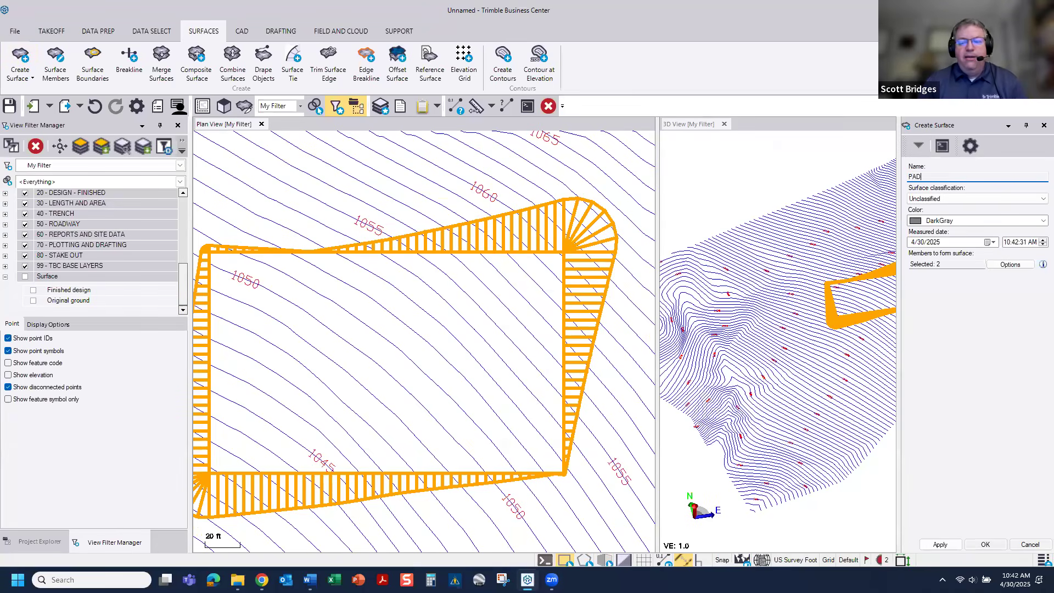
pyautogui.write('D')
pyautogui.click(986, 544)
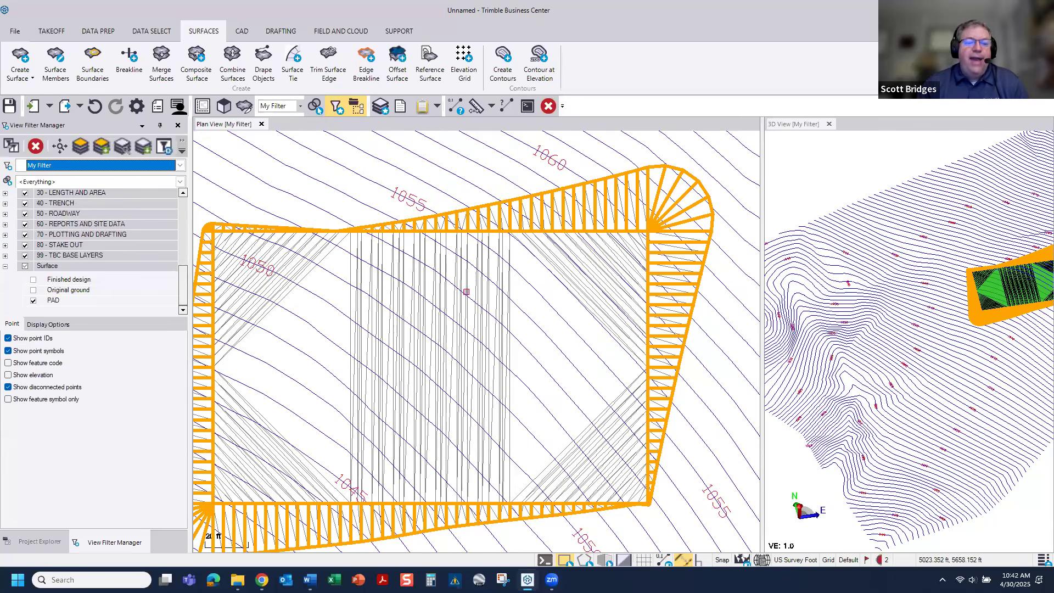
# Step: Slice the surfaces diagonally across the pad from southwest to northeast with the Surface Slicer to view the profile
pyautogui.scroll(-5, 466, 292)
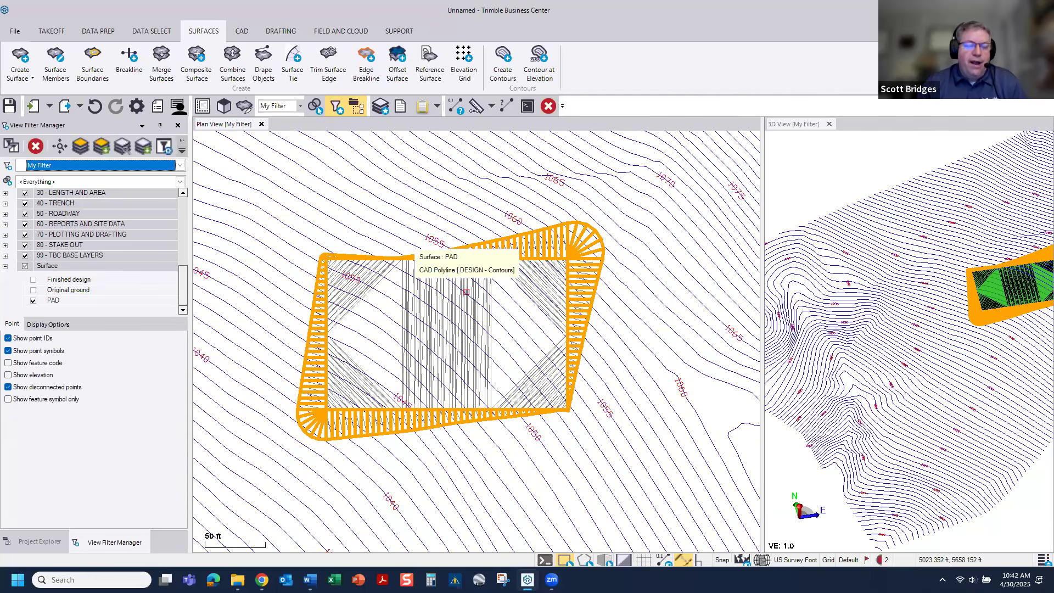
pyautogui.click(245, 106)
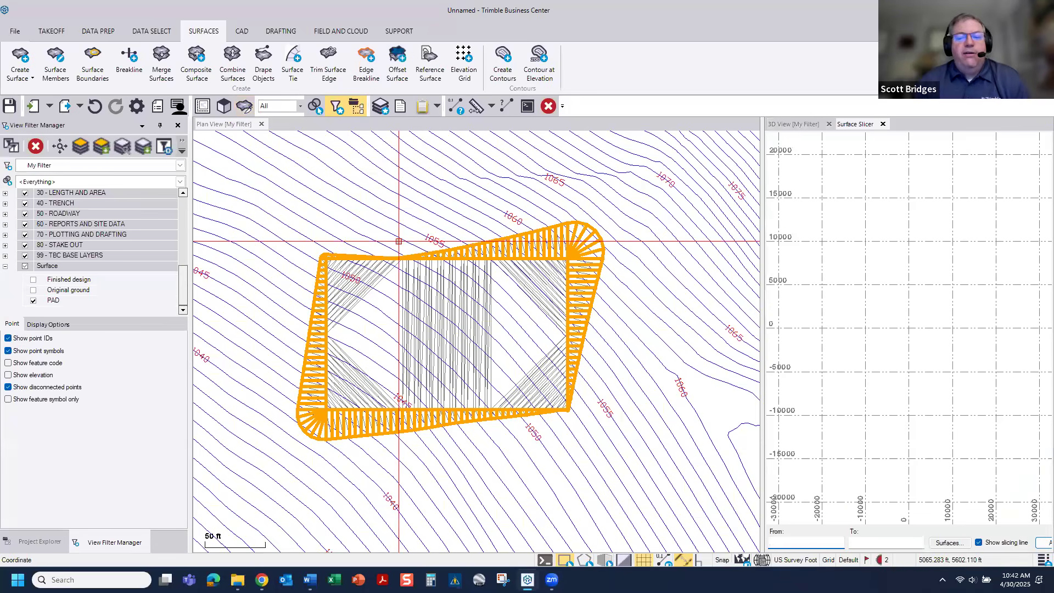
pyautogui.click(278, 390)
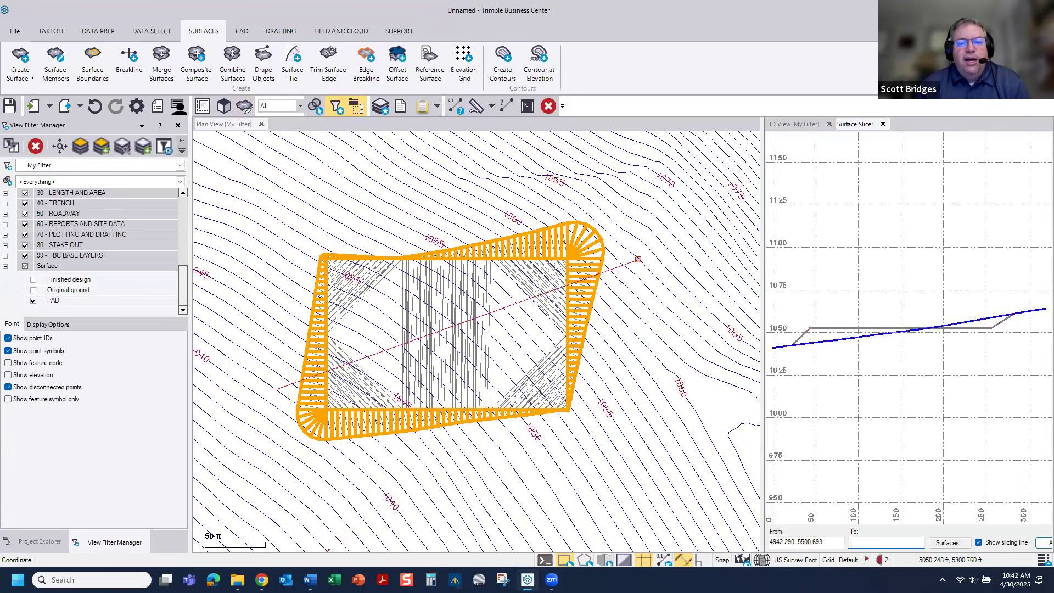
pyautogui.click(638, 259)
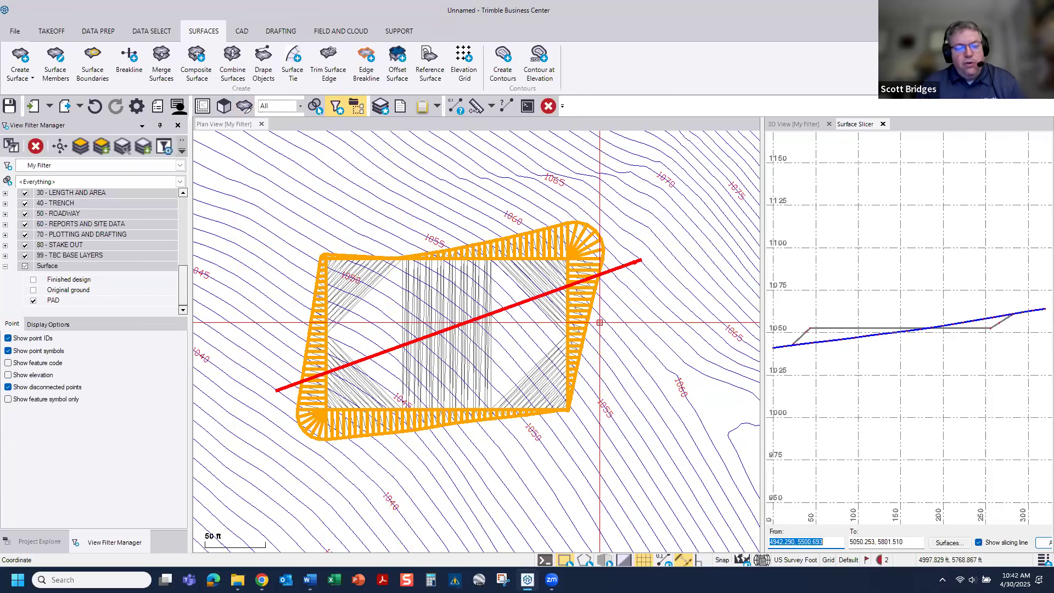
# Step: Slice the surfaces along a zigzag line across the pad, ending beyond its northeast slope, and examine the profile closely
pyautogui.click(277, 364)
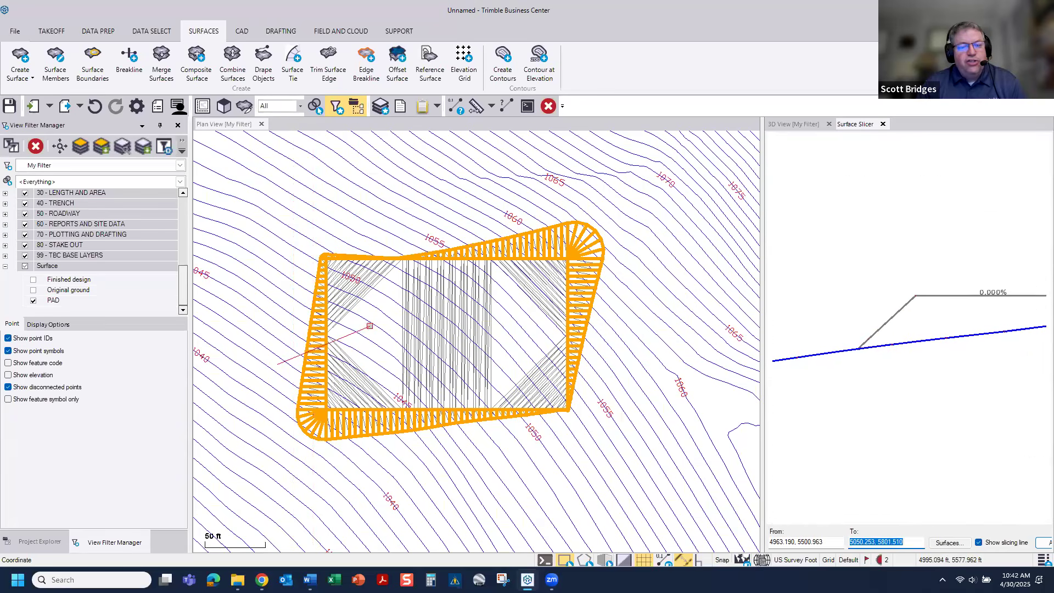
pyautogui.click(413, 361)
pyautogui.click(490, 328)
pyautogui.click(528, 348)
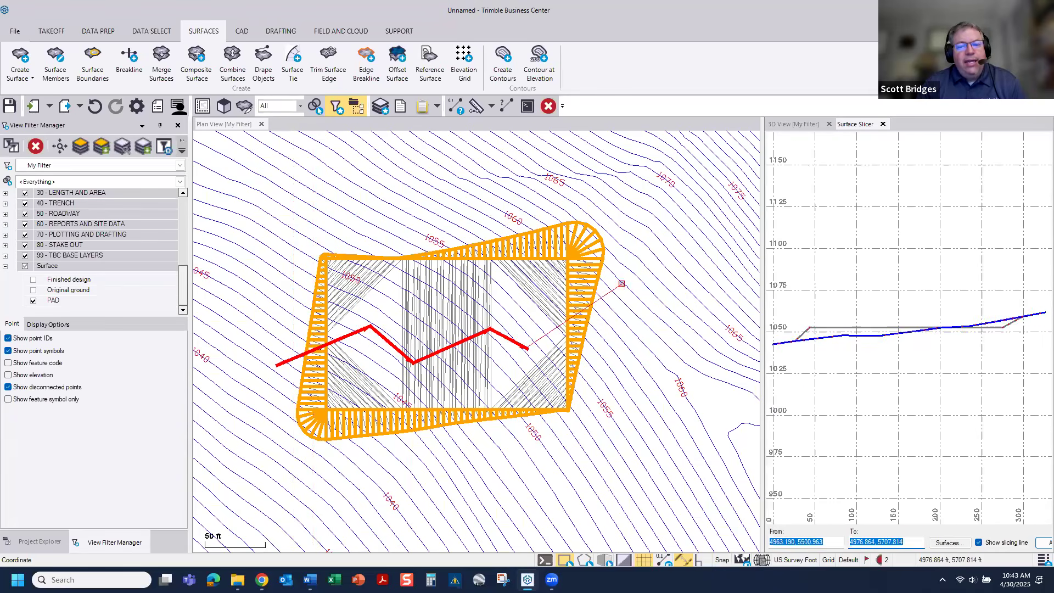
pyautogui.click(630, 281)
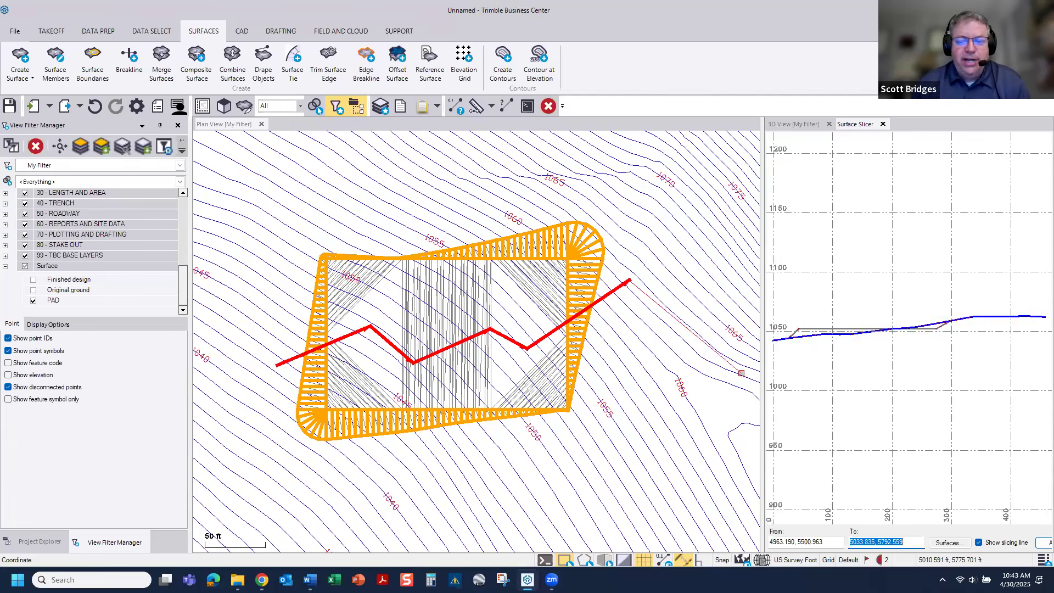
pyautogui.scroll(5, 801, 322)
pyautogui.moveTo(797, 316); pyautogui.dragTo(990, 302, button='middle')
pyautogui.scroll(3, 826, 312)
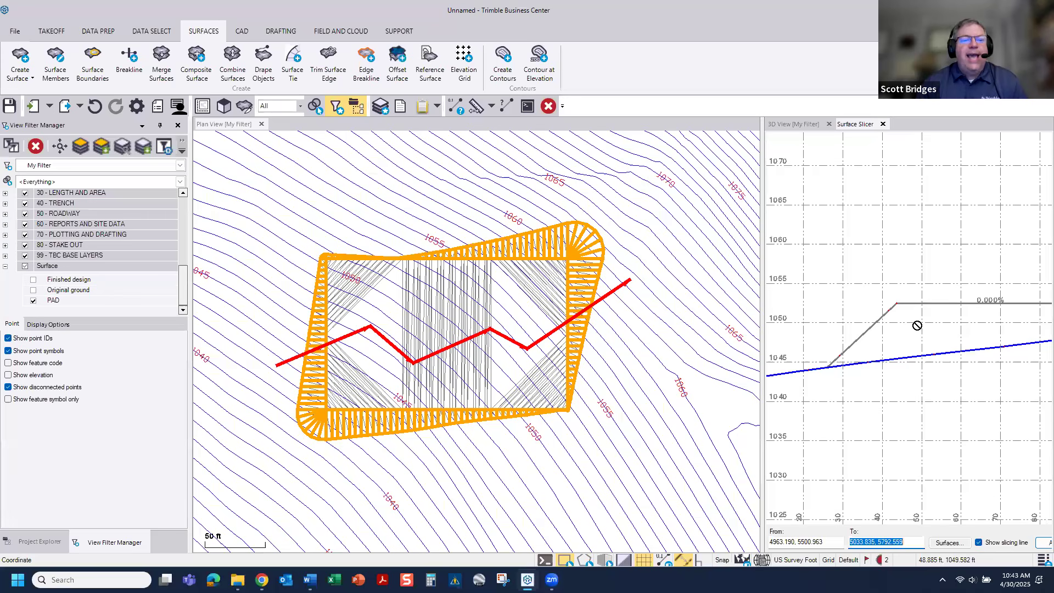
# Step: Review layer 0's settings in the Layer Manager and examine the fill slope at the start of the slice profile
pyautogui.click(384, 108)
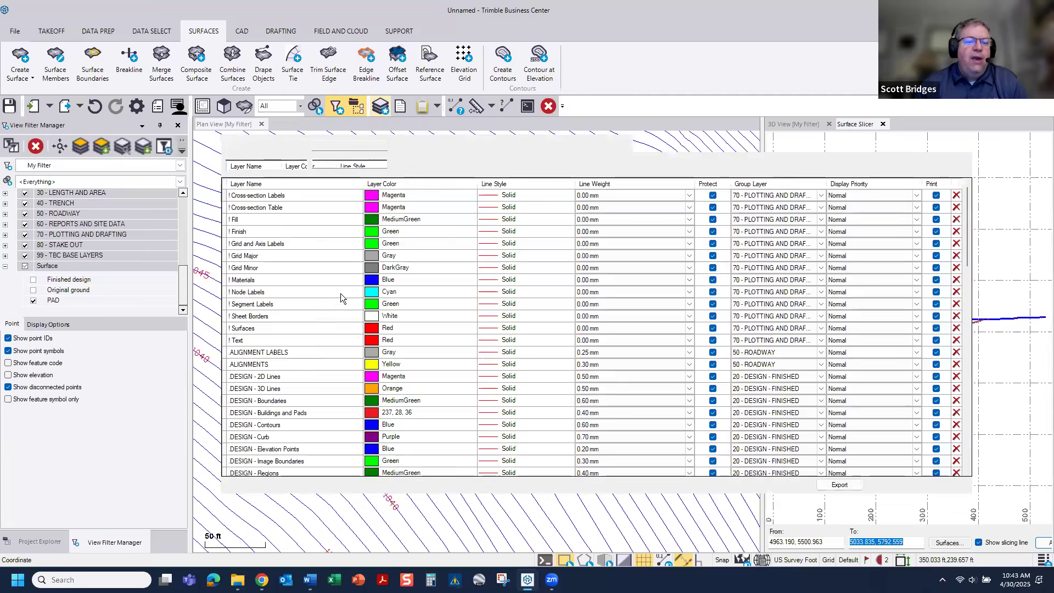
pyautogui.scroll(-15, 341, 297)
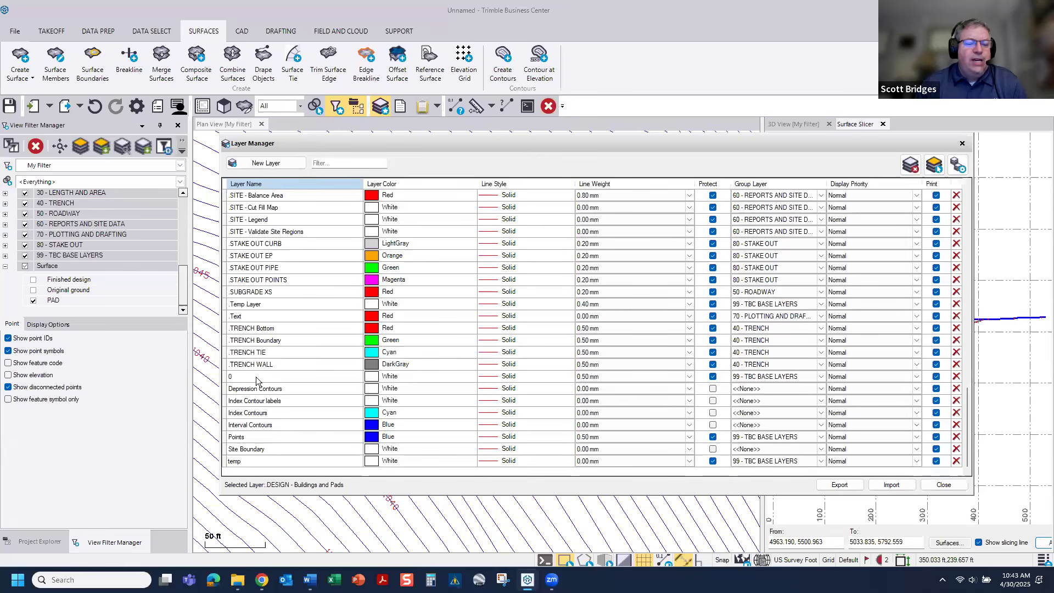
pyautogui.click(344, 376)
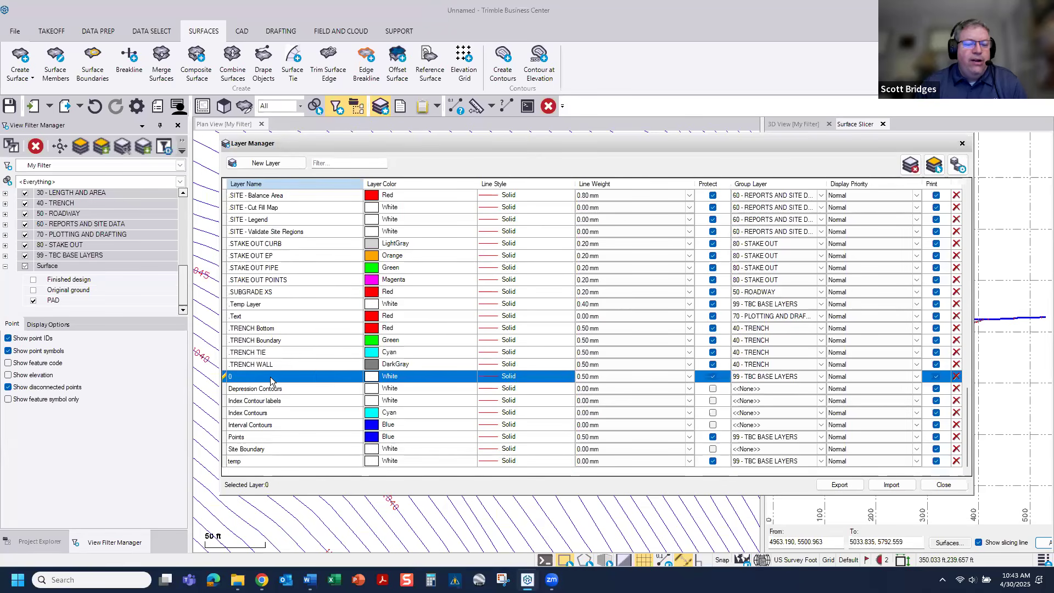
pyautogui.click(608, 377)
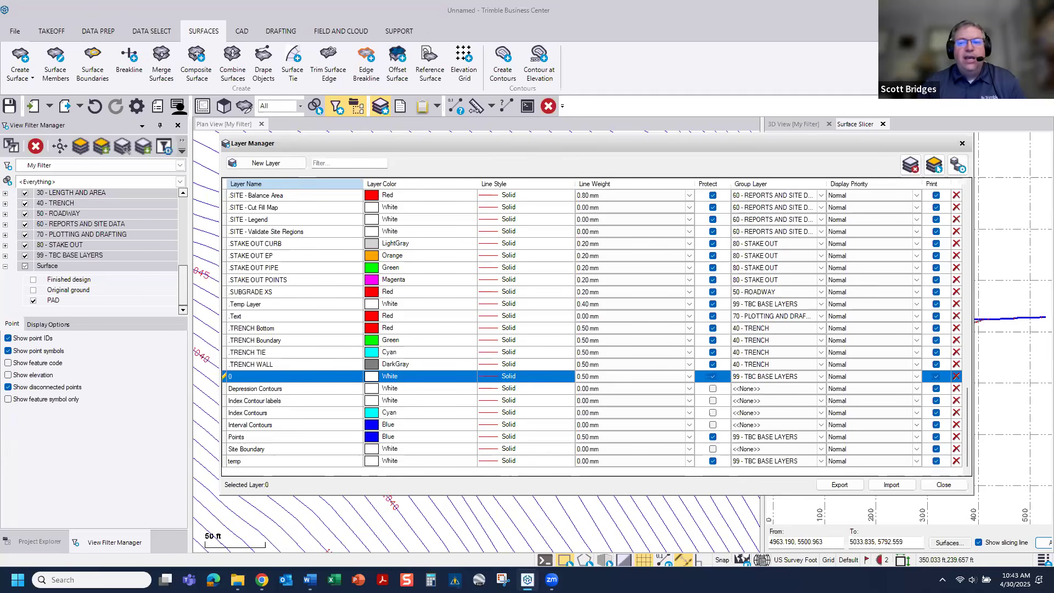
pyautogui.click(962, 142)
pyautogui.scroll(5, 889, 332)
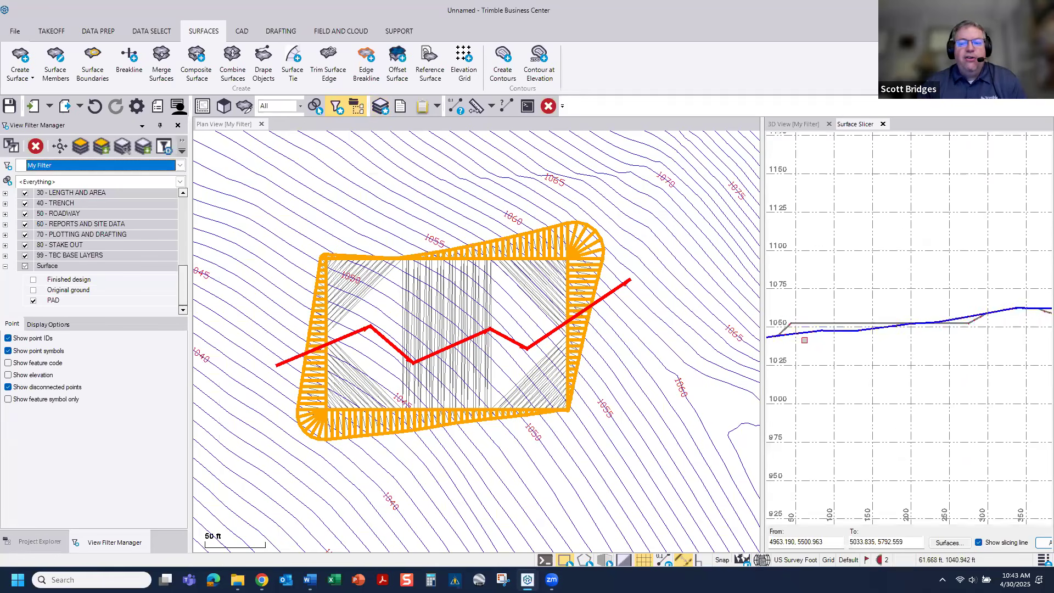
pyautogui.moveTo(888, 333); pyautogui.dragTo(927, 332, button='middle')
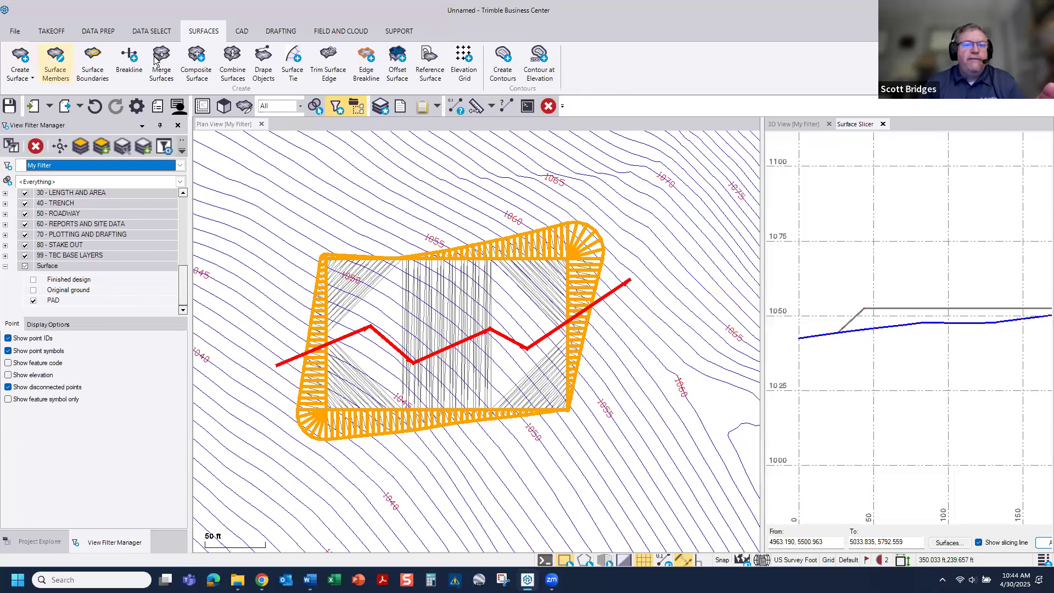
# Step: Generate a surface-to-surface Earthwork Report with Finished design as the initial surface and PAD as the final surface, and review the volumes
pyautogui.click(99, 31)
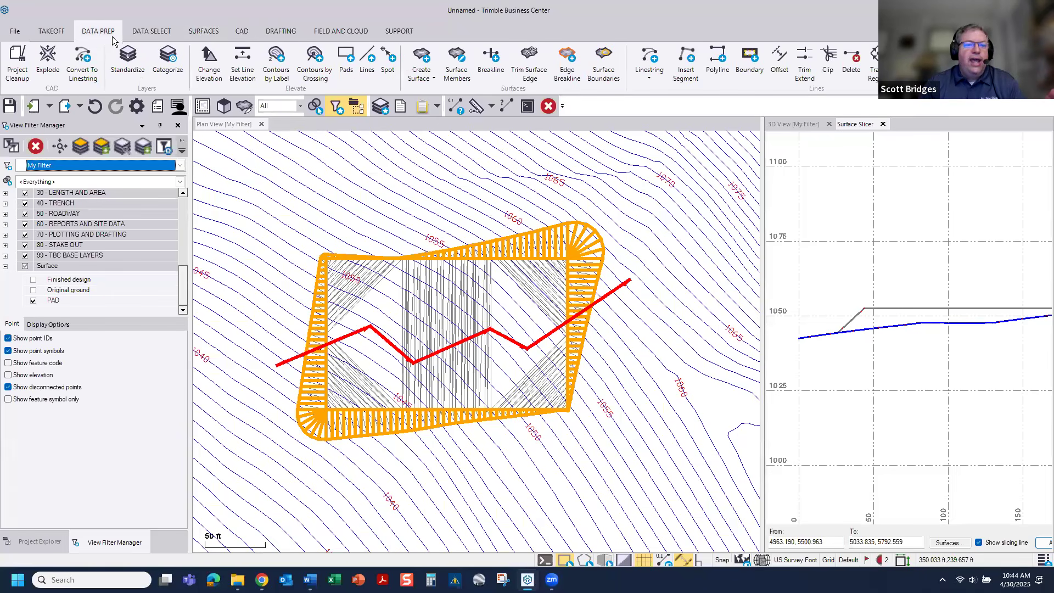
pyautogui.click(51, 31)
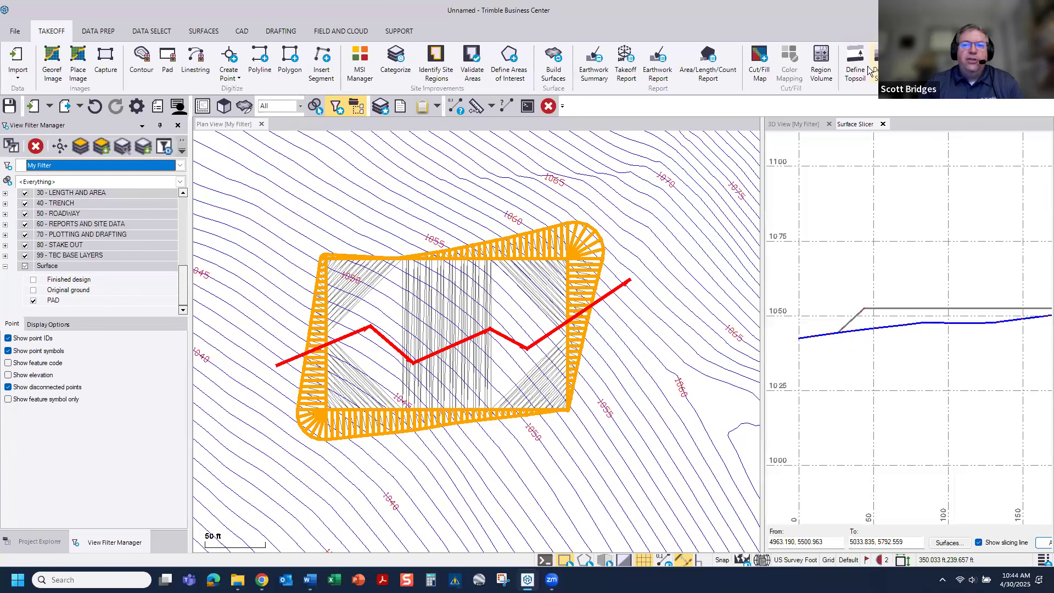
pyautogui.click(595, 61)
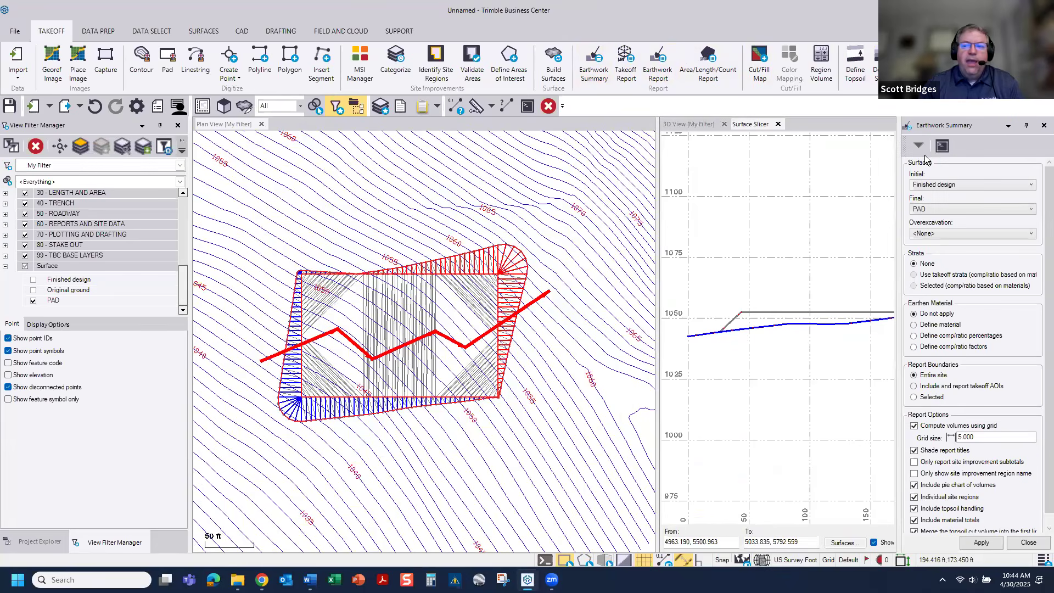
pyautogui.click(1044, 125)
pyautogui.click(650, 60)
pyautogui.click(950, 197)
pyautogui.click(931, 249)
pyautogui.click(929, 256)
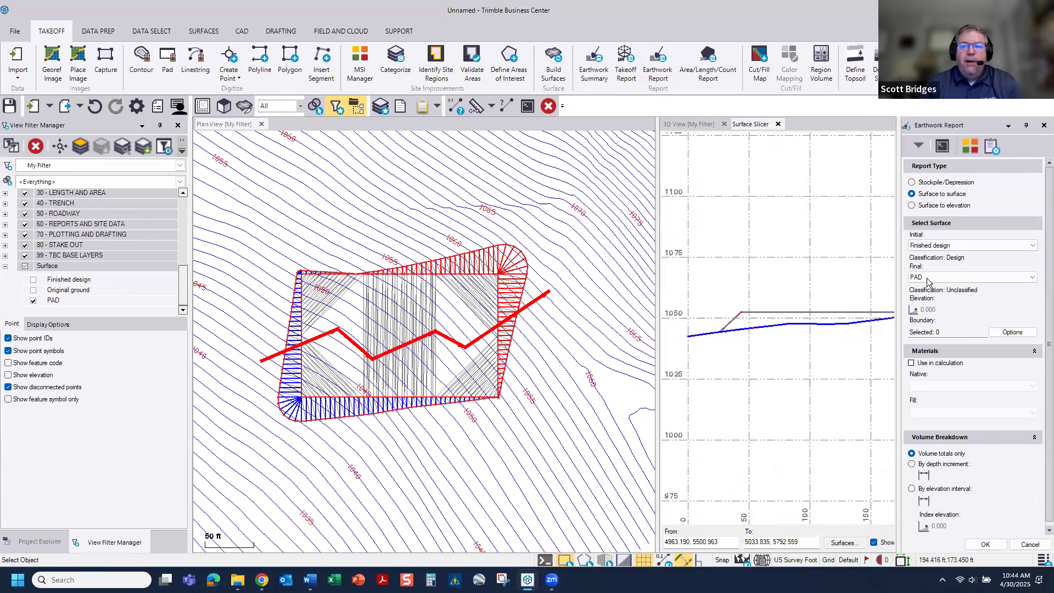
pyautogui.click(985, 544)
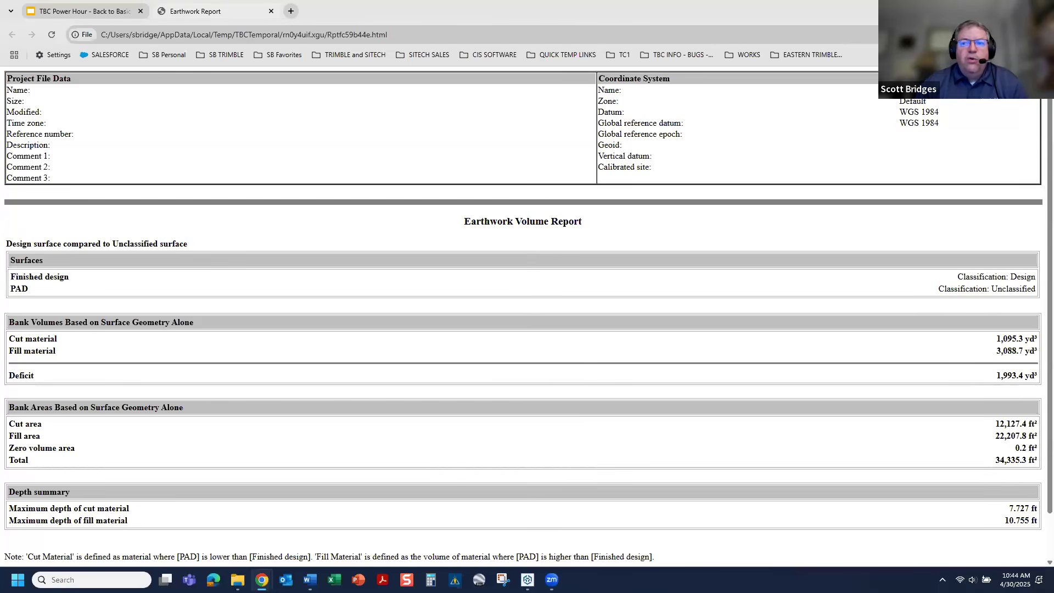
pyautogui.click(990, 9)
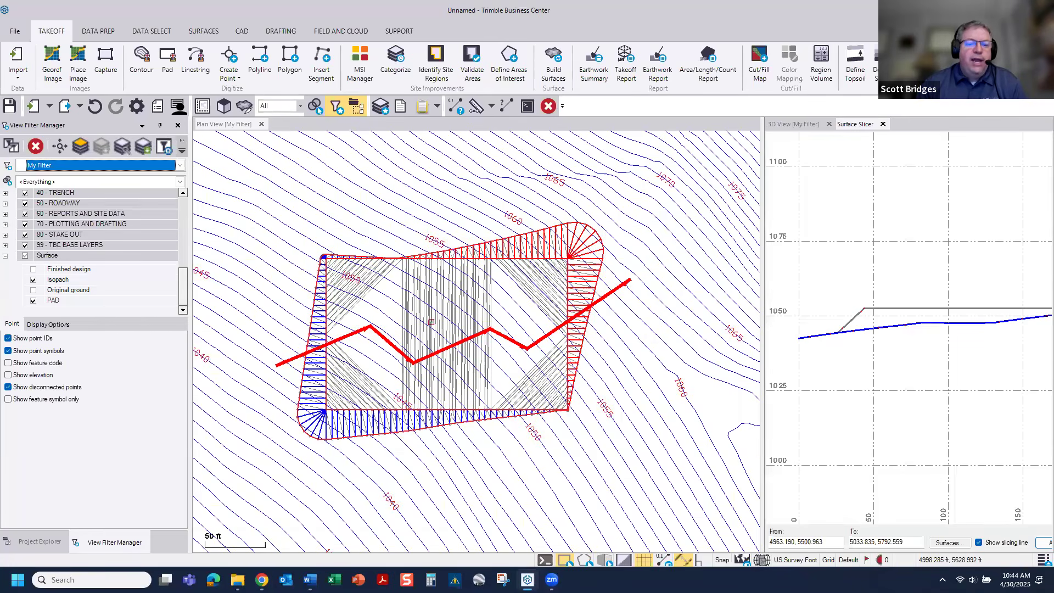
# Step: Show the Finished design surface in the view filter and hide the Isopach and PAD surfaces
pyautogui.scroll(2, 431, 322)
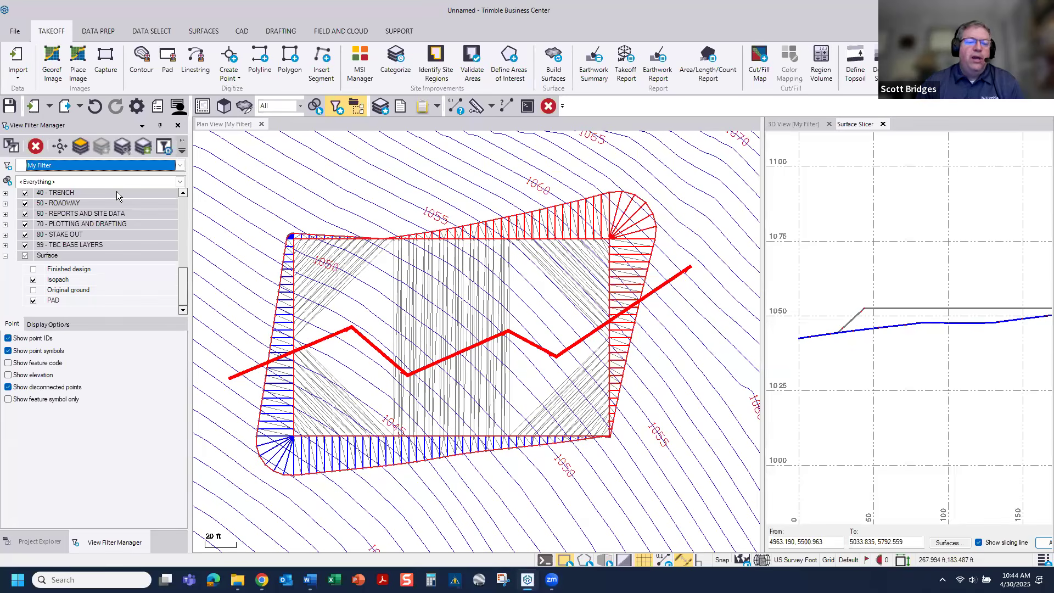
pyautogui.click(33, 269)
pyautogui.click(34, 279)
pyautogui.click(34, 301)
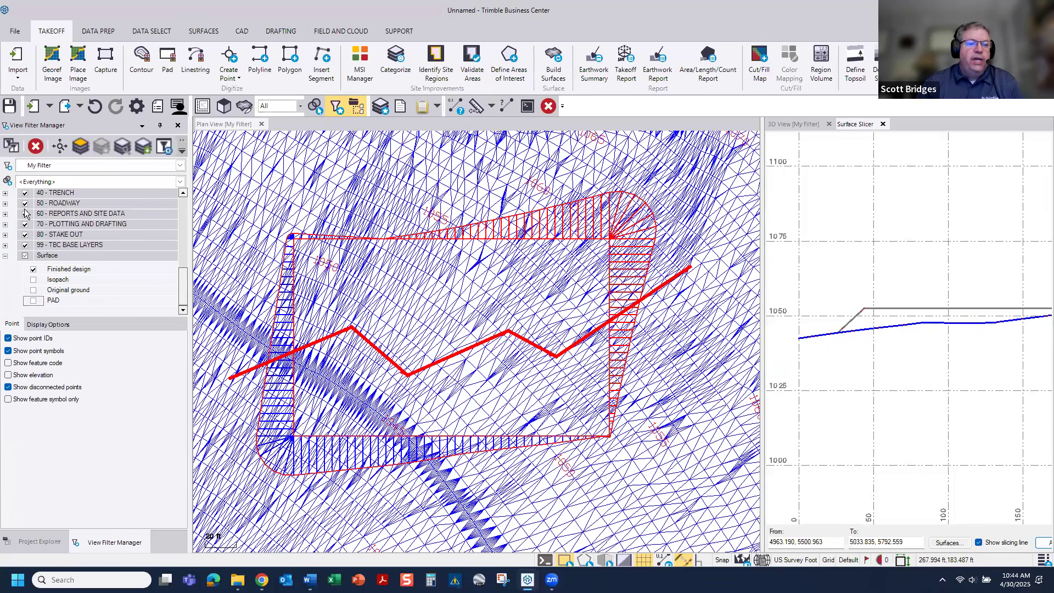
pyautogui.moveTo(508, 311); pyautogui.dragTo(503, 309, button='middle')
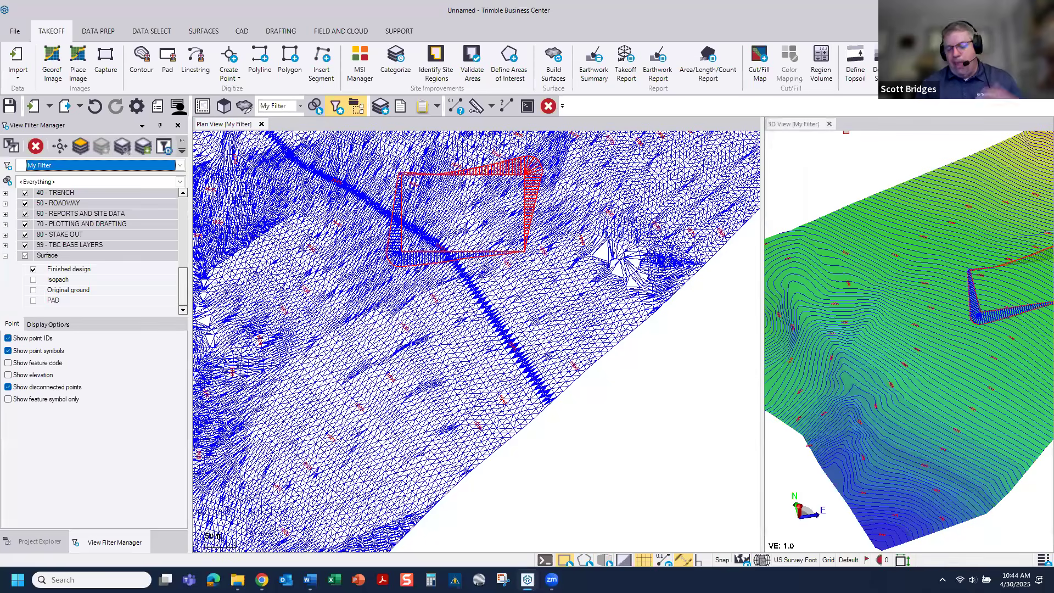
# Step: Replace the docked 3D view with a new full-size one and tilt the terrain to an oblique angle
pyautogui.click(829, 124)
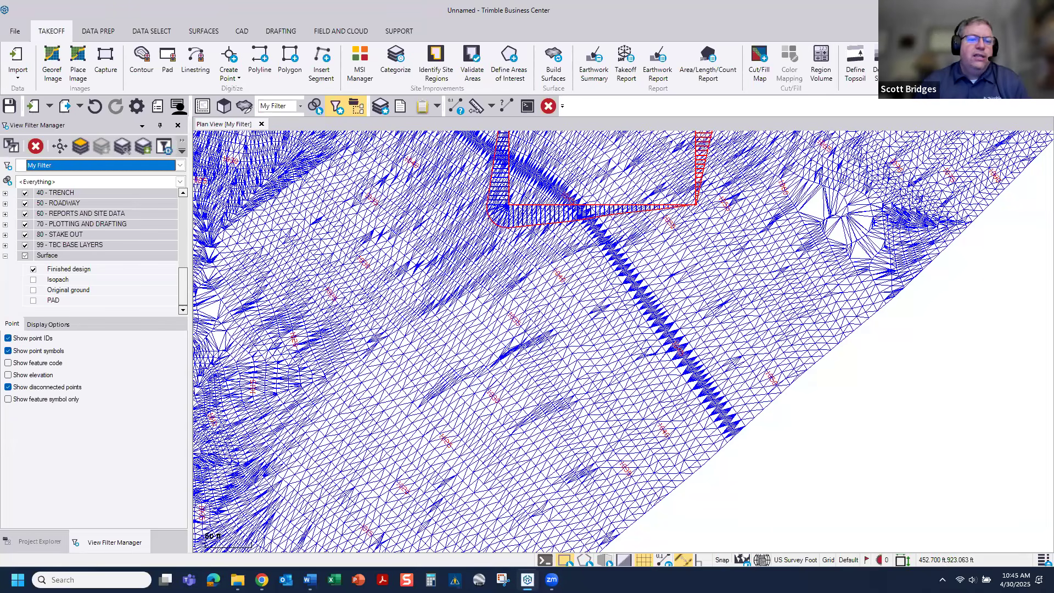
pyautogui.click(225, 106)
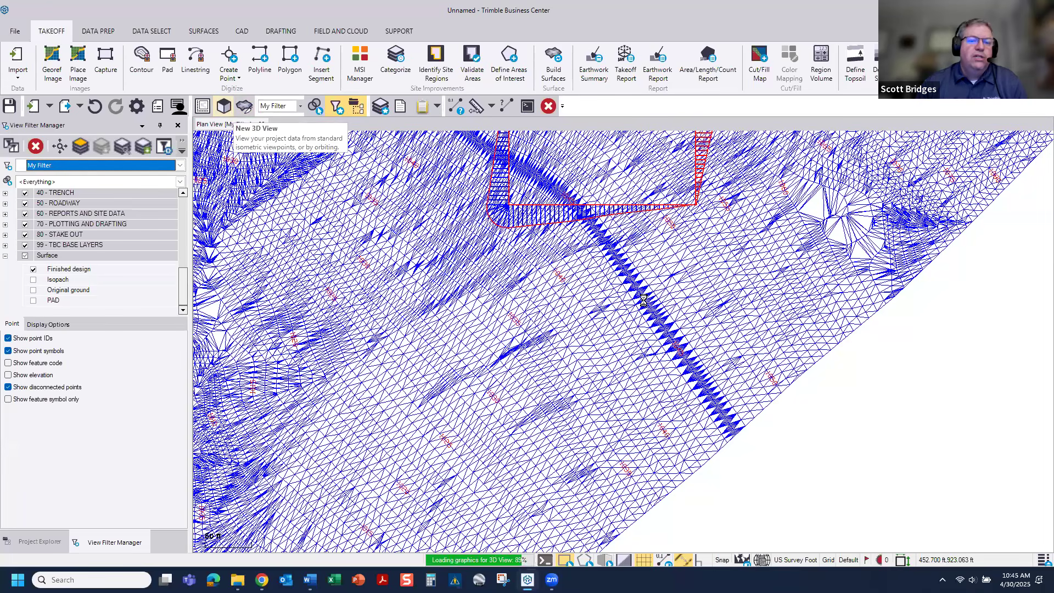
pyautogui.scroll(4, 611, 299)
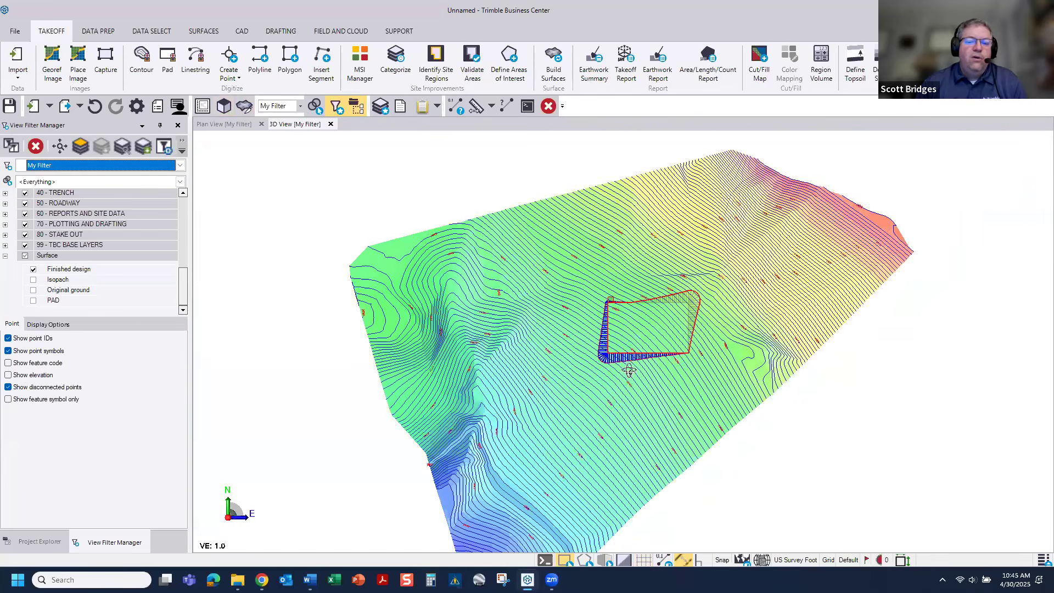
pyautogui.moveTo(637, 311)
pyautogui.mouseDown(button='right')
pyautogui.moveTo(630, 372)
pyautogui.moveTo(637, 303)
pyautogui.mouseUp(button='right')
# Step: Select the Finished design surface in the 3D view and open its properties
pyautogui.click(537, 436)
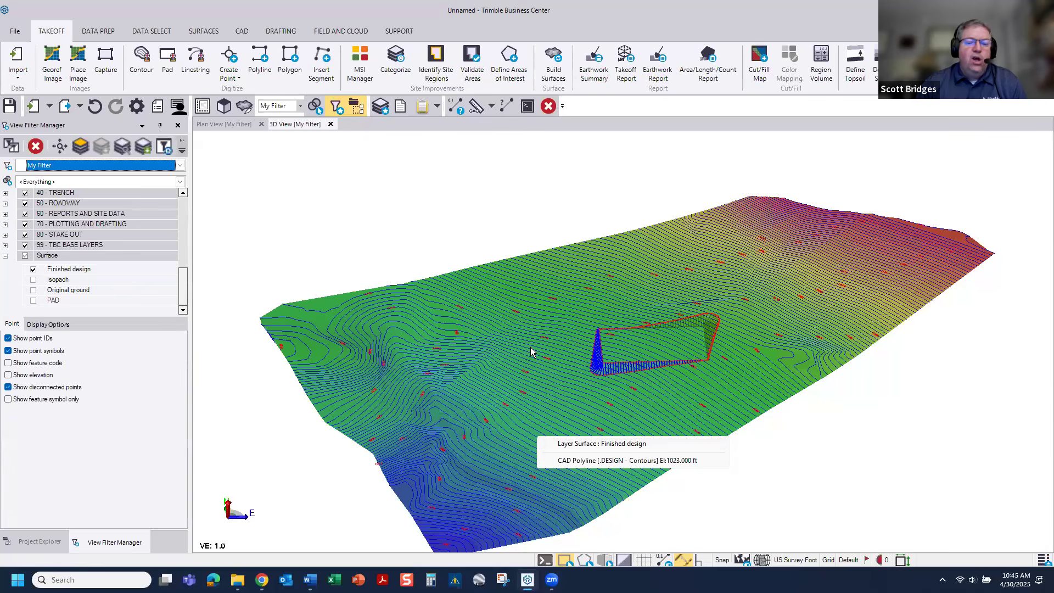
pyautogui.click(571, 443)
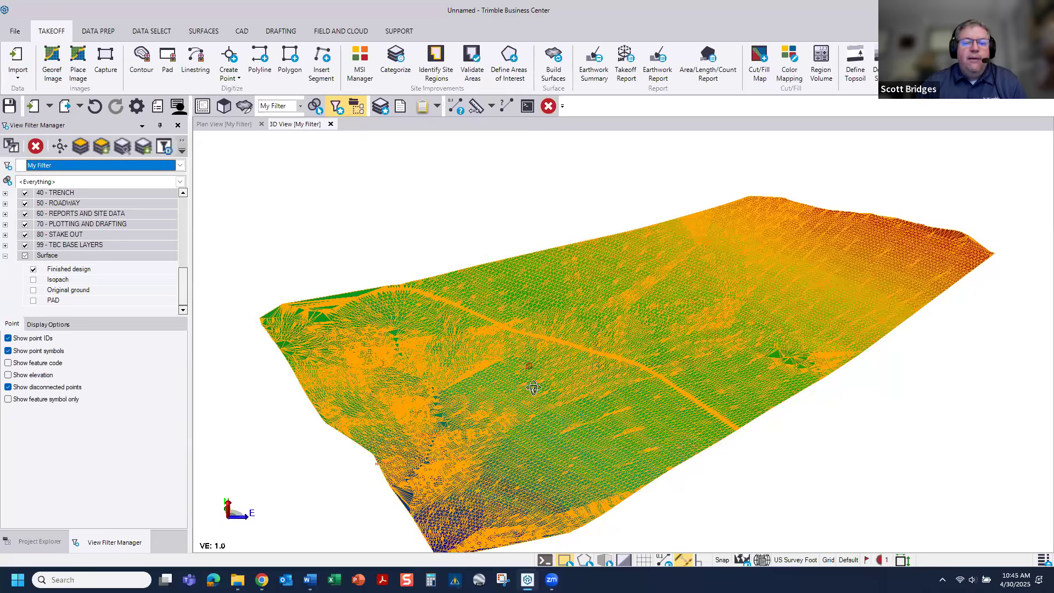
pyautogui.moveTo(732, 357); pyautogui.dragTo(732, 399, button='middle')
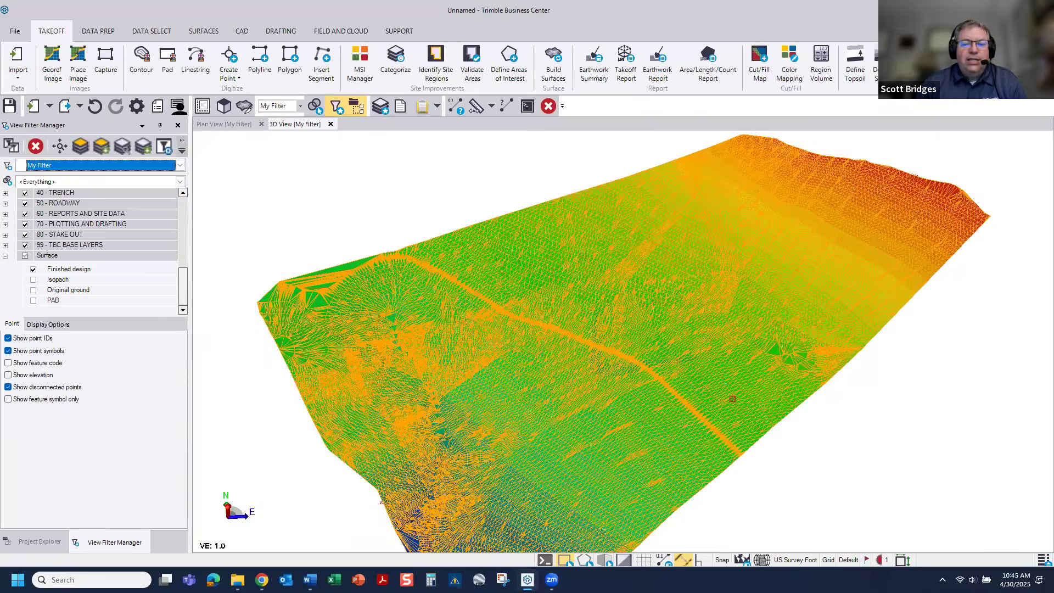
pyautogui.scroll(8, 732, 398)
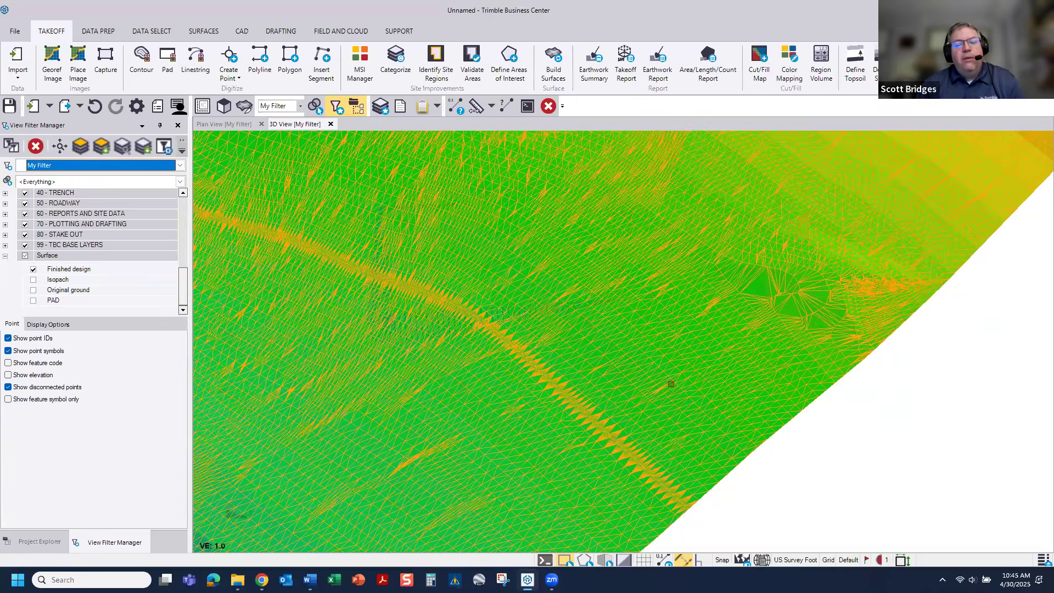
pyautogui.scroll(-2, 630, 359)
pyautogui.rightClick(630, 358)
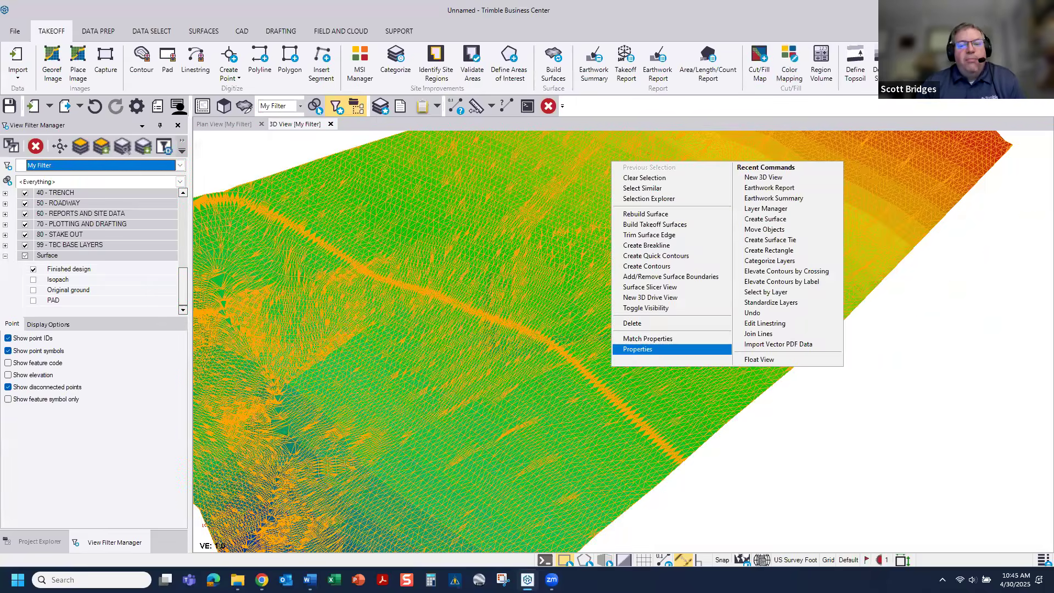
pyautogui.click(648, 414)
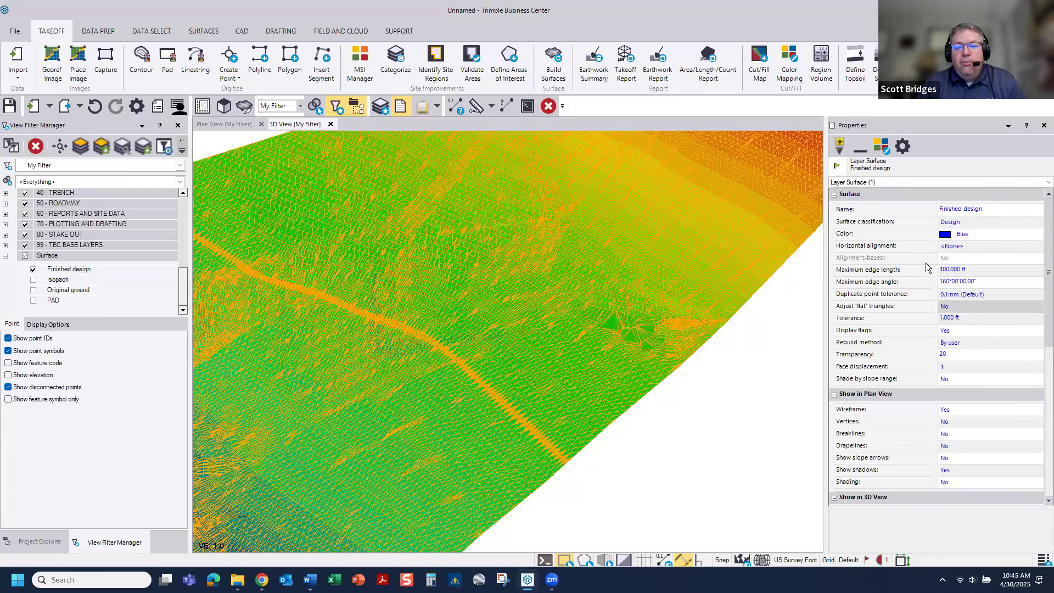
# Step: Turn on shading by slope range for the Finished design surface and set its maximum slope to 5%
pyautogui.scroll(-5, 944, 395)
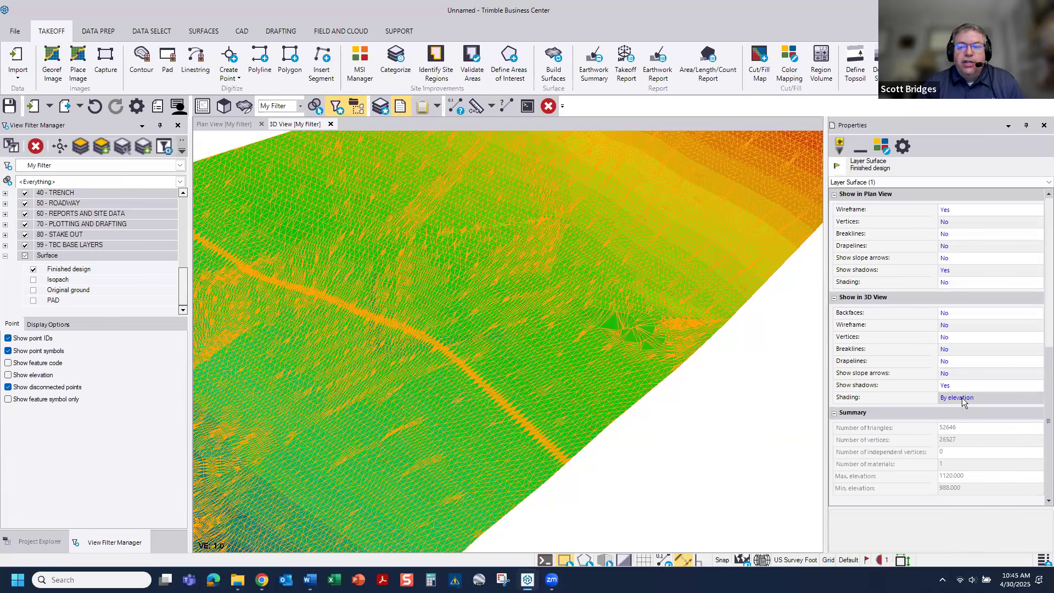
pyautogui.scroll(4, 961, 382)
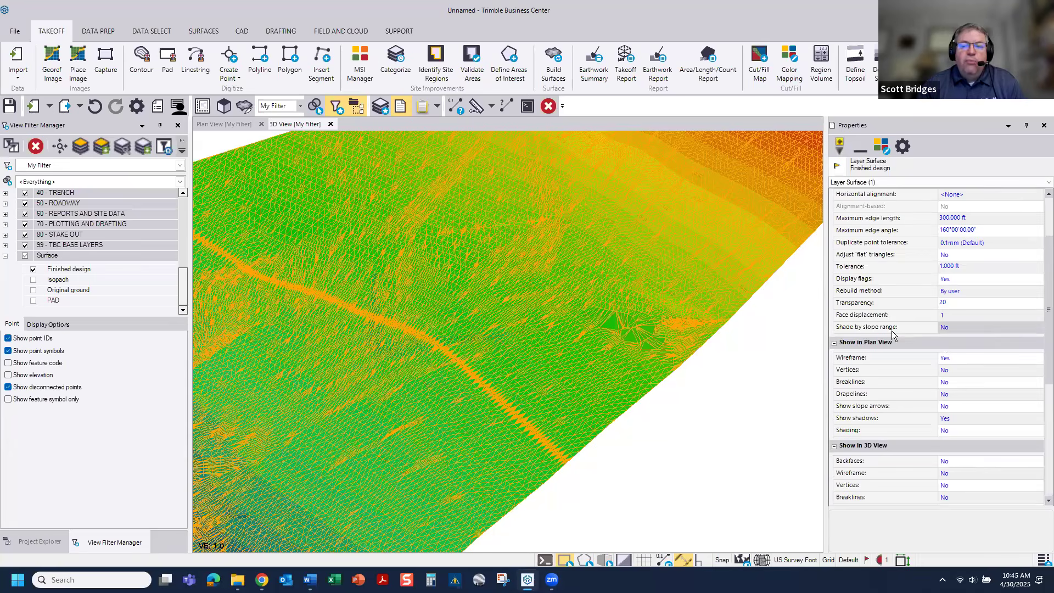
pyautogui.scroll(2, 905, 331)
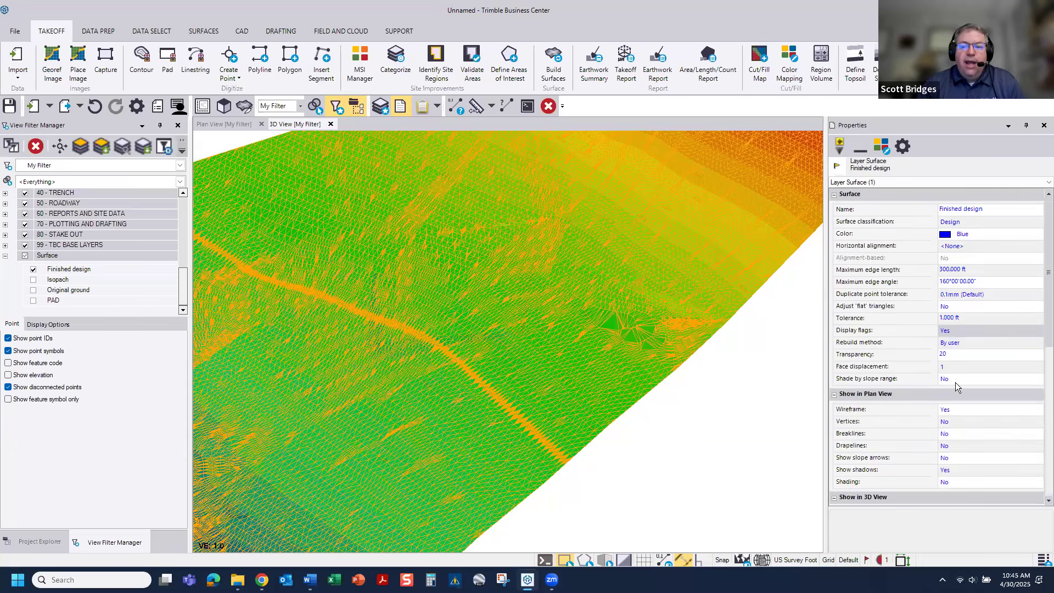
pyautogui.click(955, 384)
pyautogui.click(956, 389)
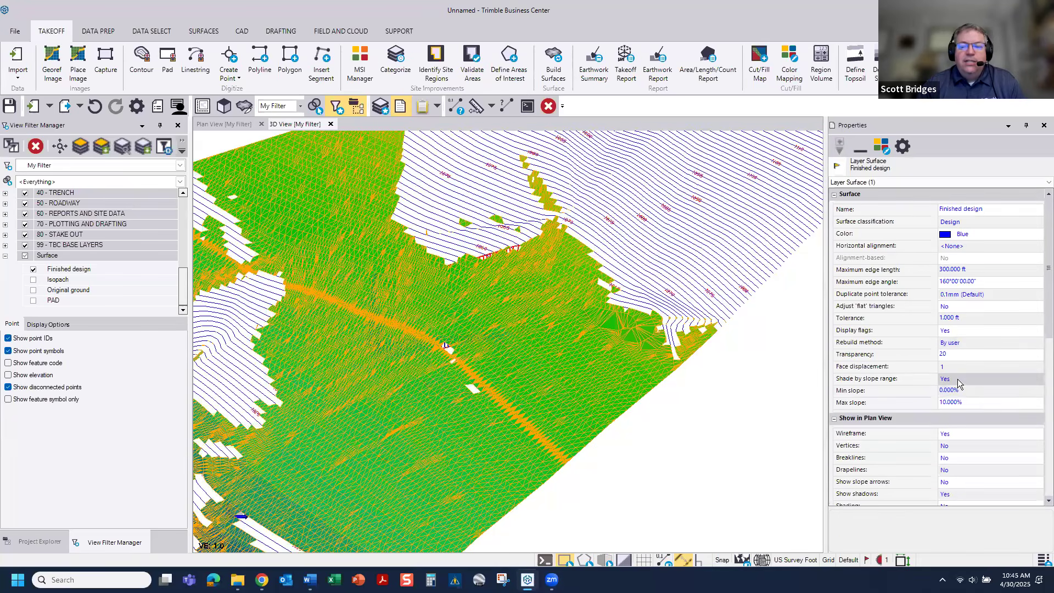
pyautogui.click(965, 402)
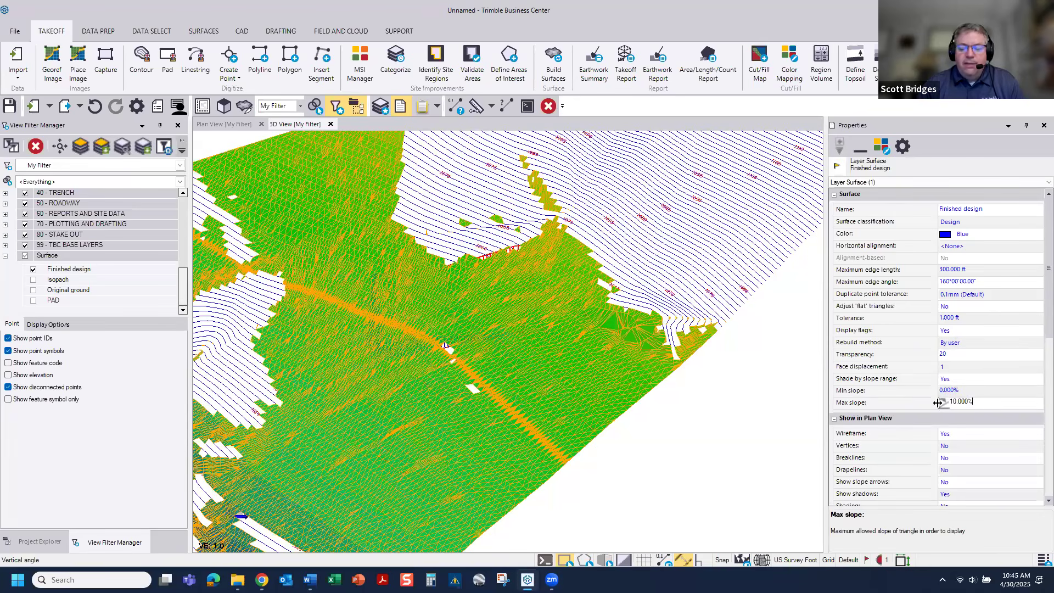
pyautogui.write('5')
pyautogui.press('Return')
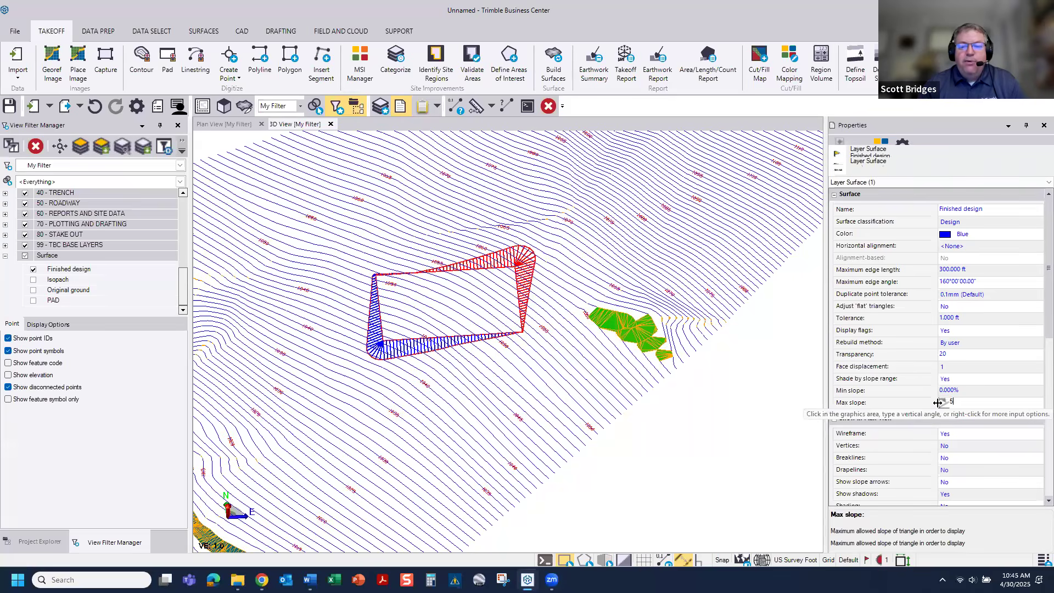
# Step: Examine the slope-shaded areas across the Finished design surface in the 3D view
pyautogui.scroll(6, 550, 330)
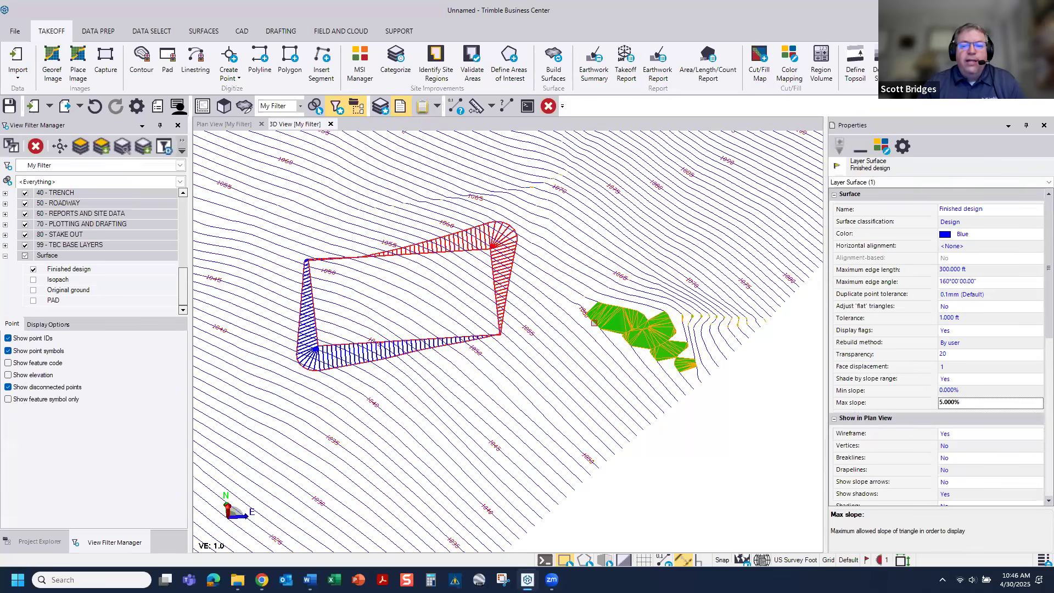
pyautogui.moveTo(550, 330); pyautogui.dragTo(746, 279, button='middle')
pyautogui.scroll(-3, 549, 315)
pyautogui.scroll(-4, 549, 315)
pyautogui.scroll(1, 282, 240)
pyautogui.scroll(5, 283, 239)
pyautogui.moveTo(282, 239); pyautogui.dragTo(476, 295, button='middle')
pyautogui.scroll(-1, 475, 294)
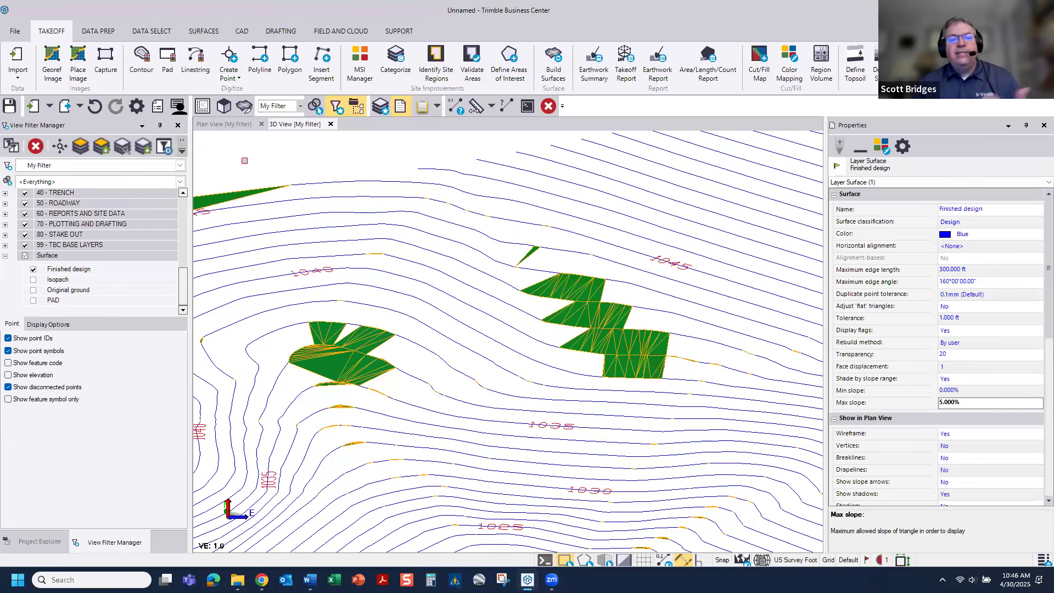
# Step: Switch to the plan view and inspect the building pad's side slopes over the Finished design wireframe
pyautogui.click(225, 125)
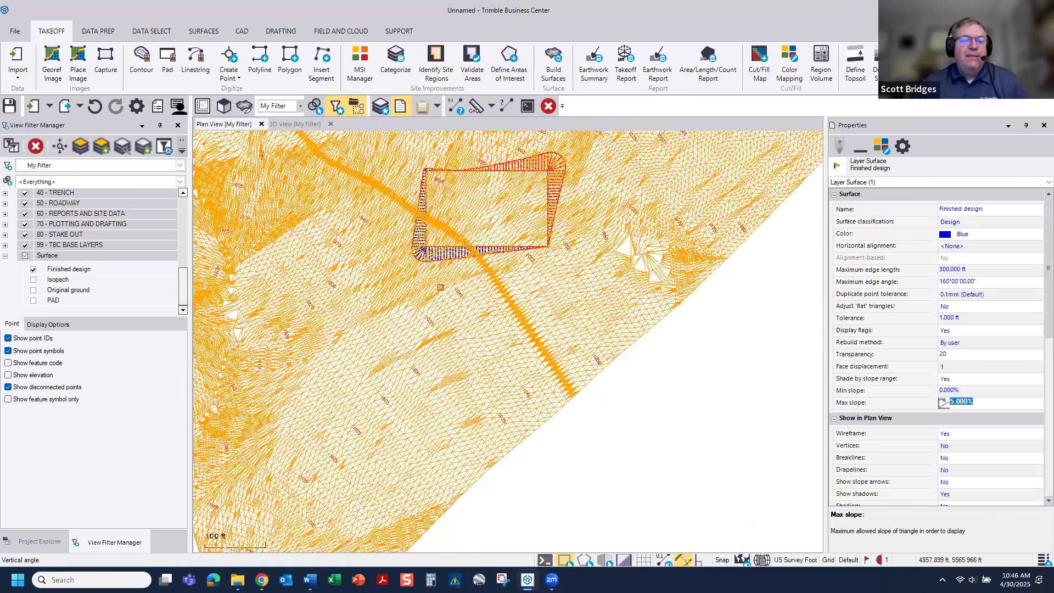
pyautogui.scroll(6, 469, 266)
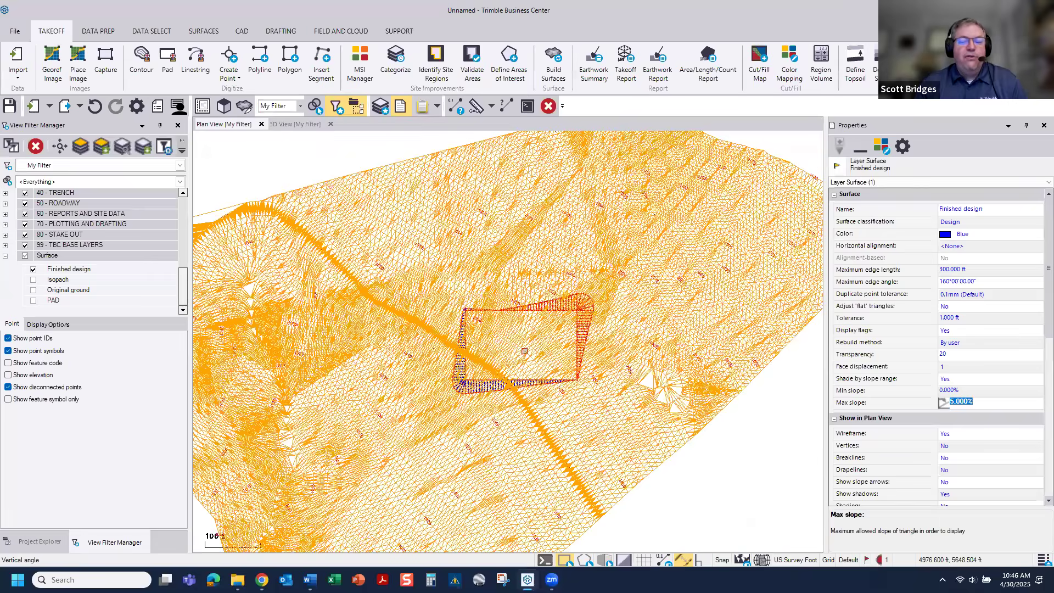
pyautogui.scroll(2, 525, 351)
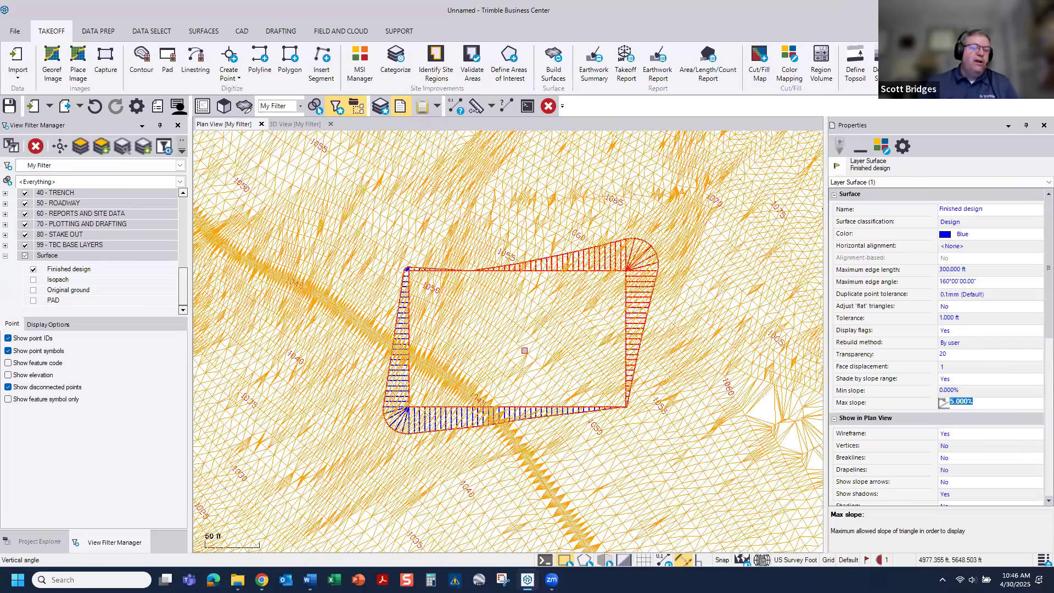
pyautogui.scroll(1, 524, 351)
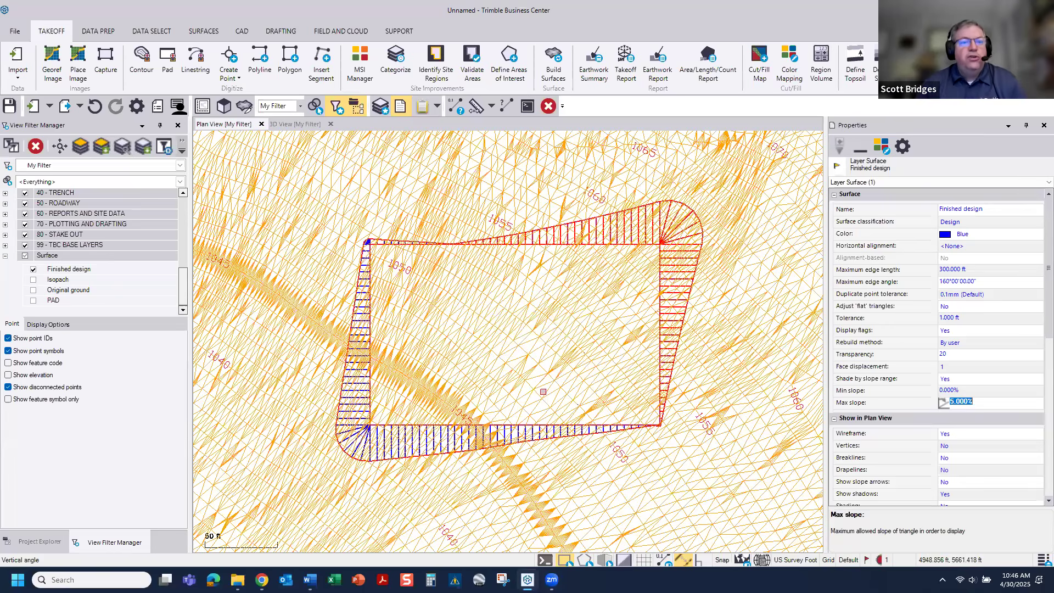
pyautogui.click(106, 34)
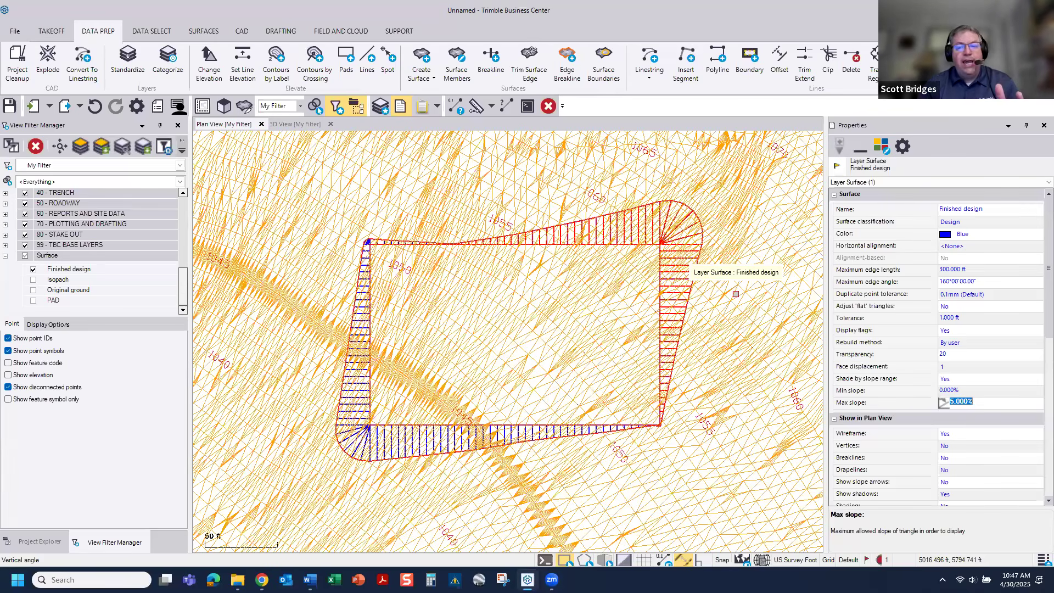
# Step: Close the surface's properties and start a new linestring named A1
pyautogui.scroll(-2, 654, 354)
pyautogui.moveTo(654, 355); pyautogui.dragTo(147, 325, button='middle')
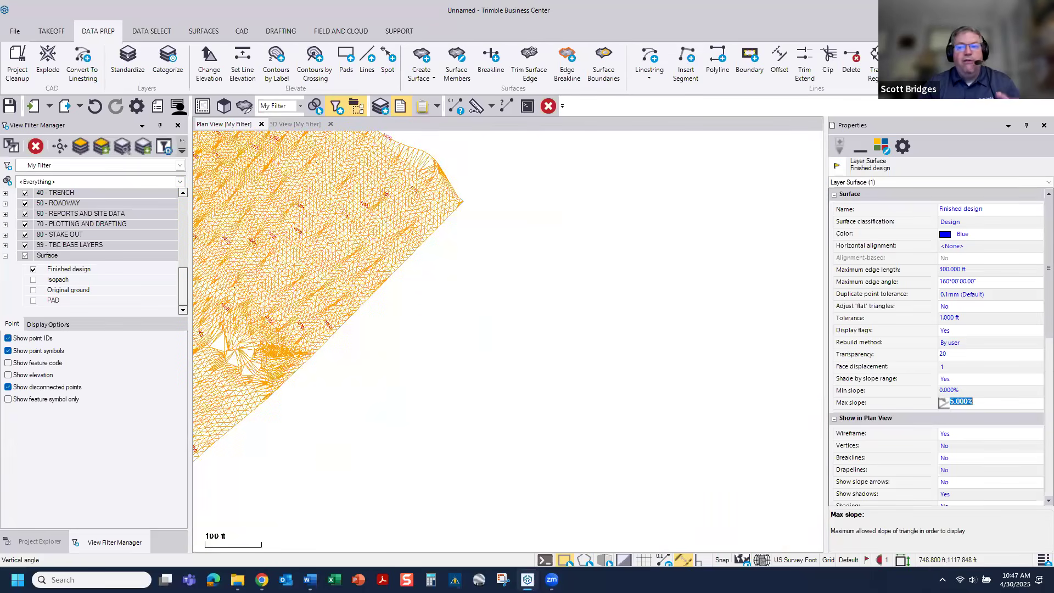
pyautogui.click(1043, 125)
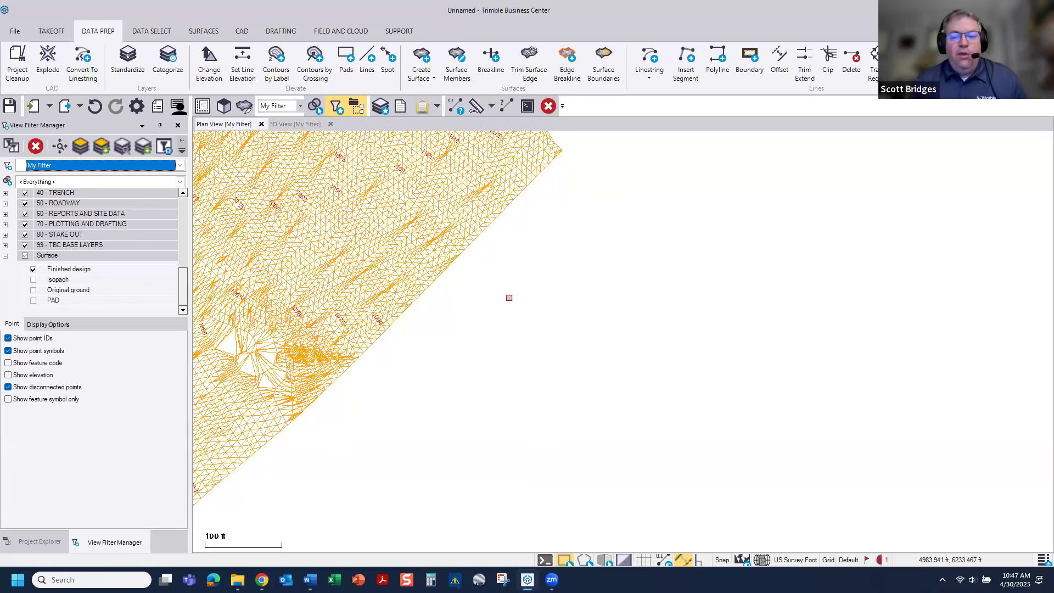
pyautogui.scroll(-4, 508, 298)
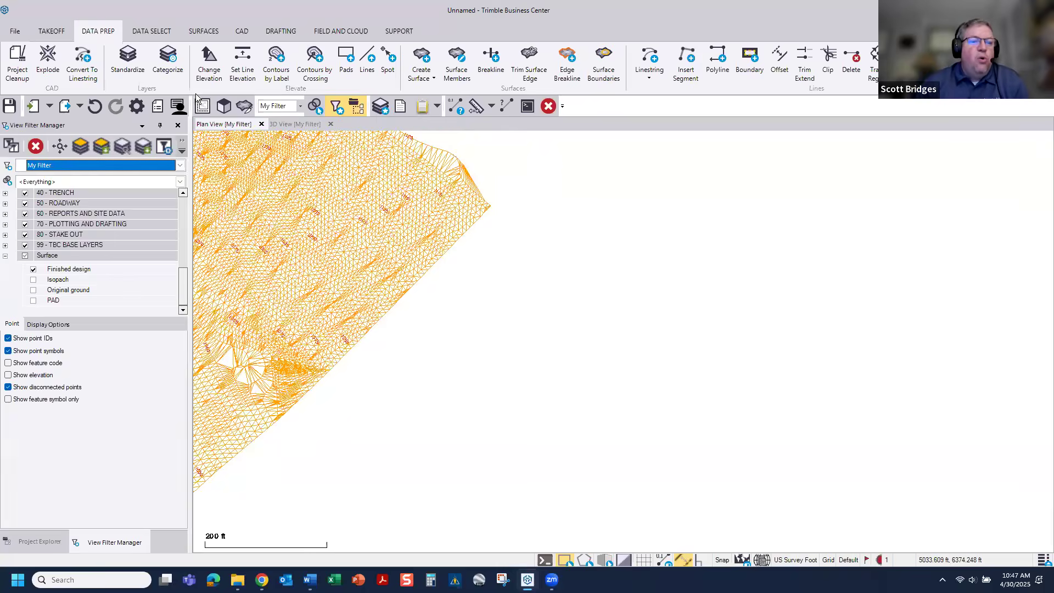
pyautogui.click(241, 30)
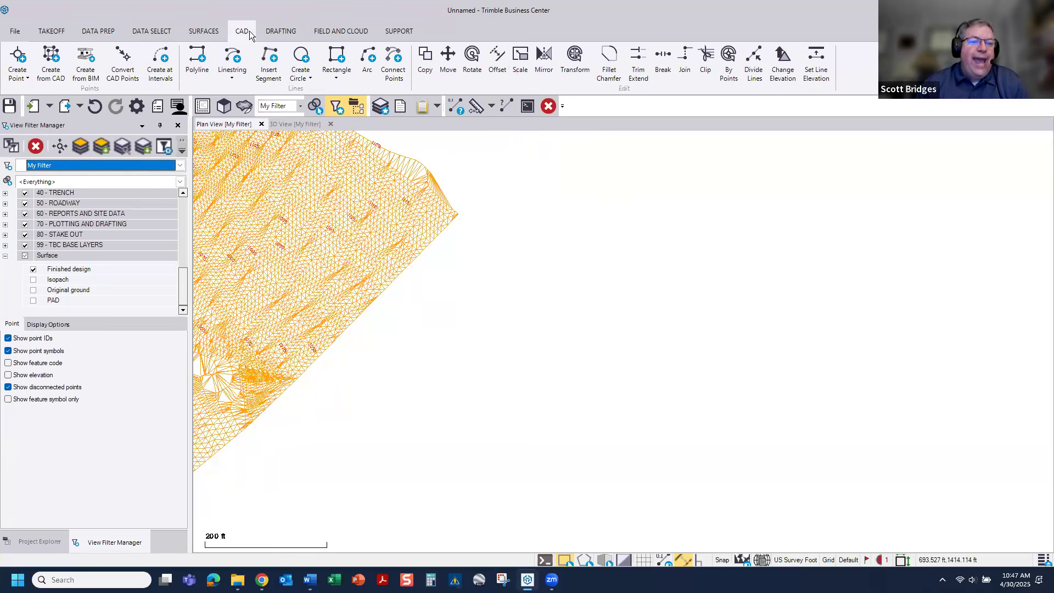
pyautogui.click(232, 68)
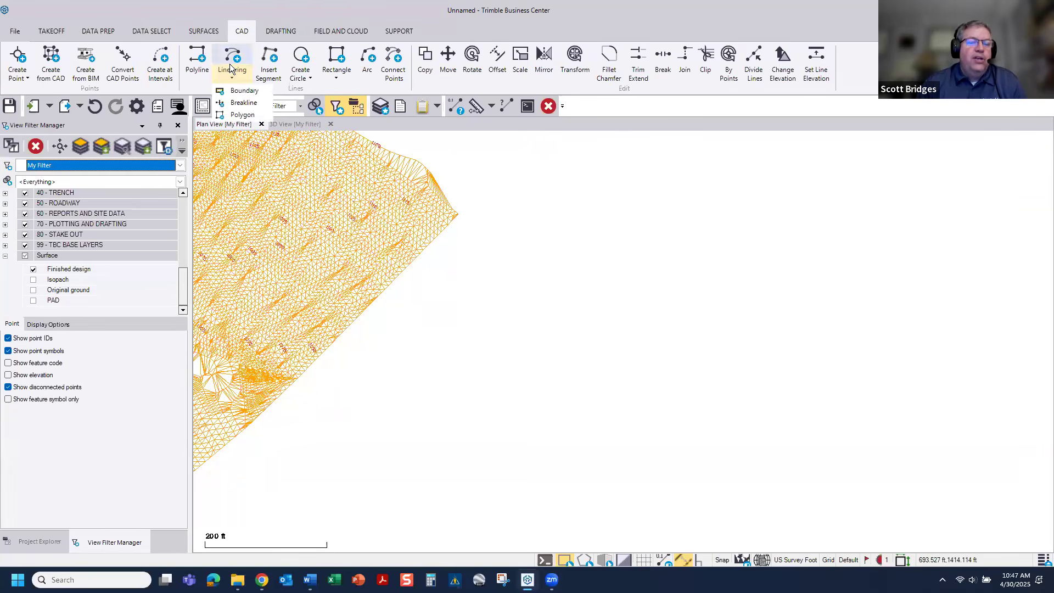
pyautogui.click(233, 54)
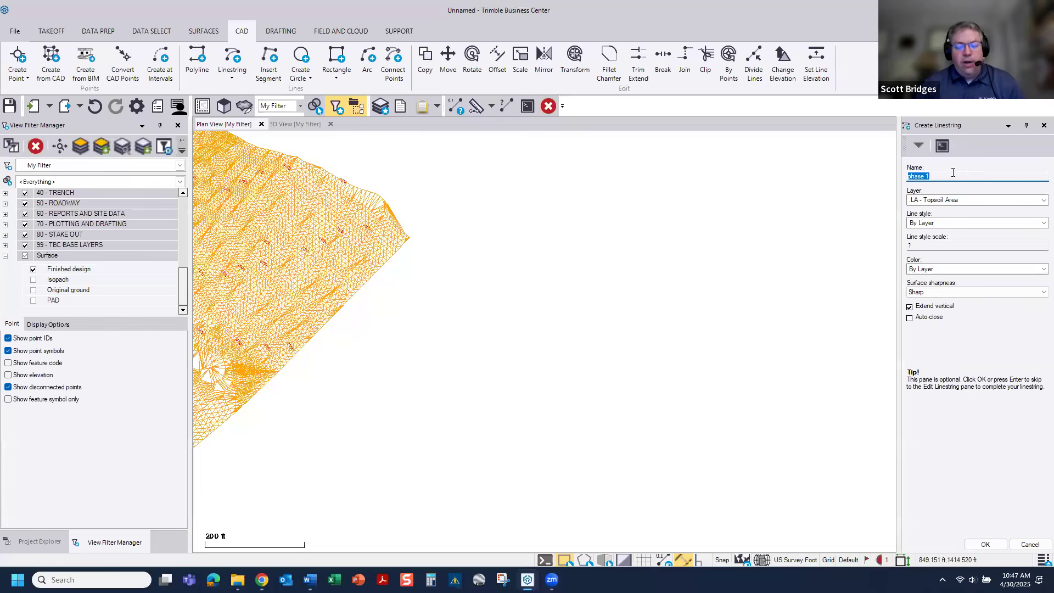
pyautogui.write('A')
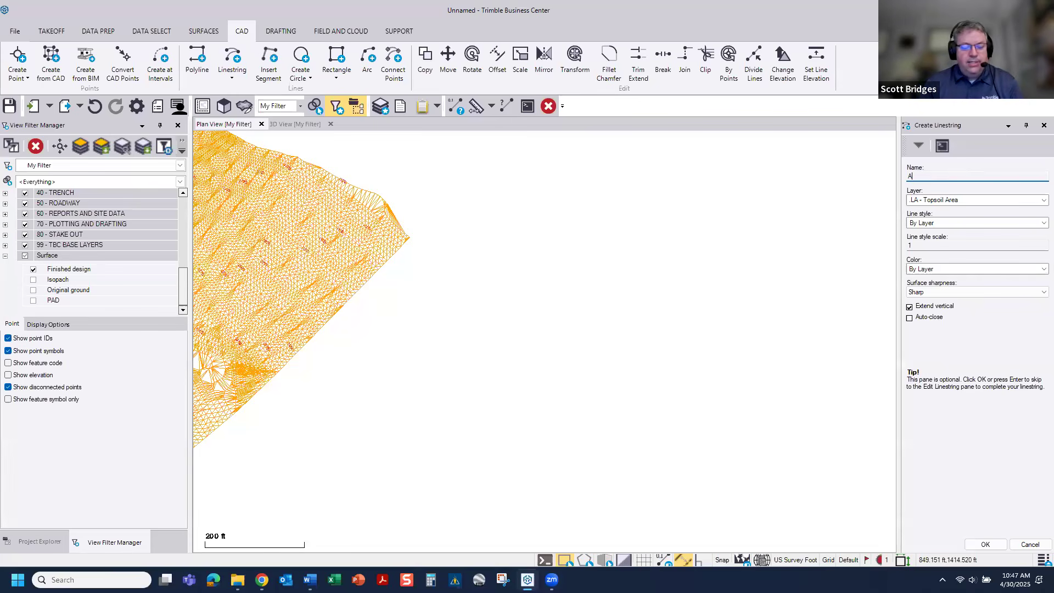
pyautogui.write('1')
# Step: Assign linestring A1 to an alignment layer and accept its general settings to begin editing its geometry
pyautogui.click(972, 200)
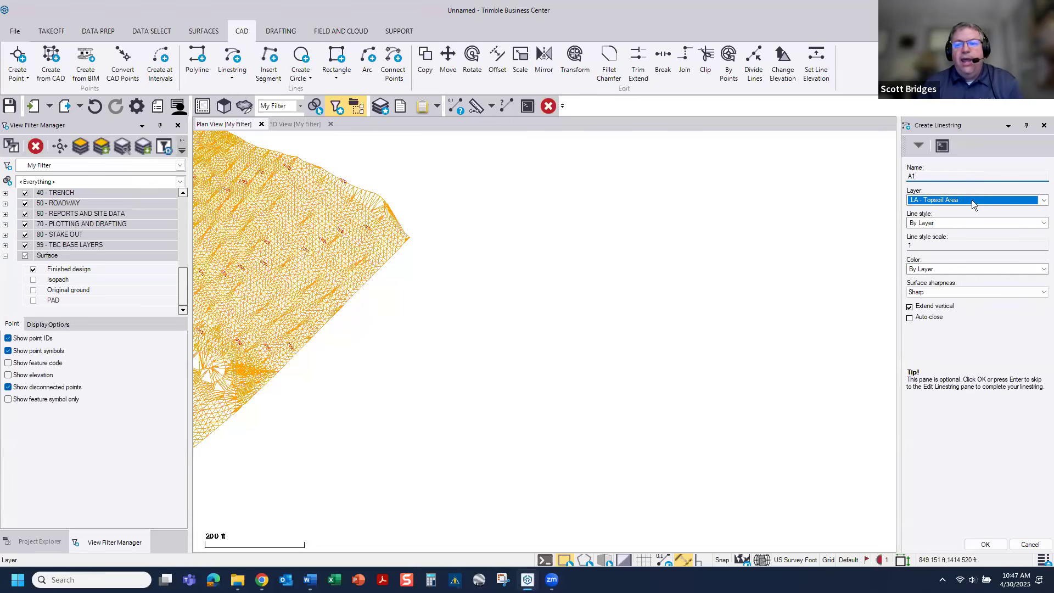
pyautogui.click(1043, 201)
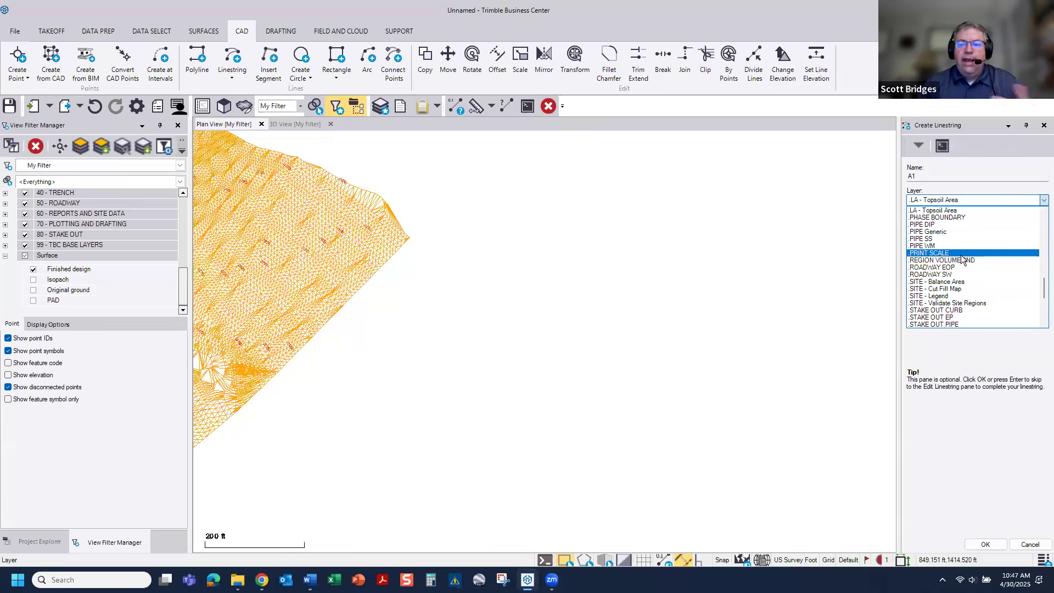
pyautogui.scroll(5, 961, 259)
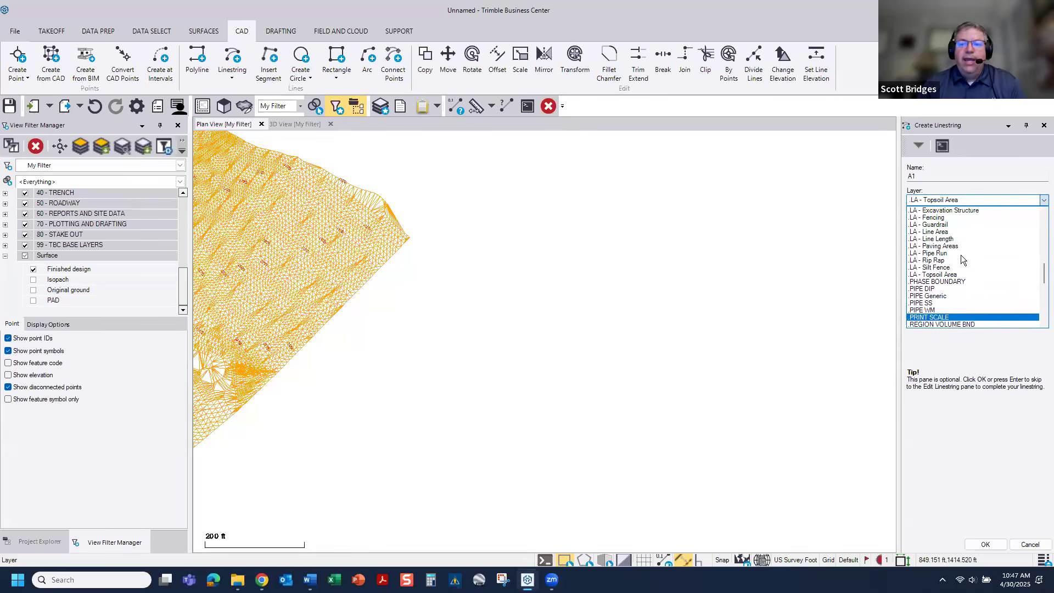
pyautogui.scroll(10, 962, 259)
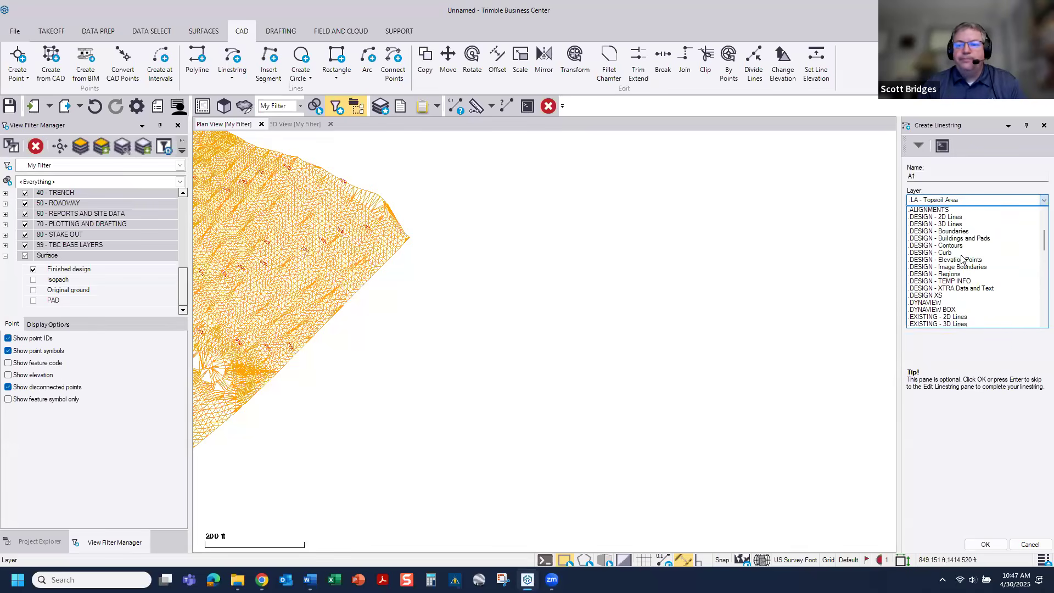
pyautogui.scroll(-2, 961, 259)
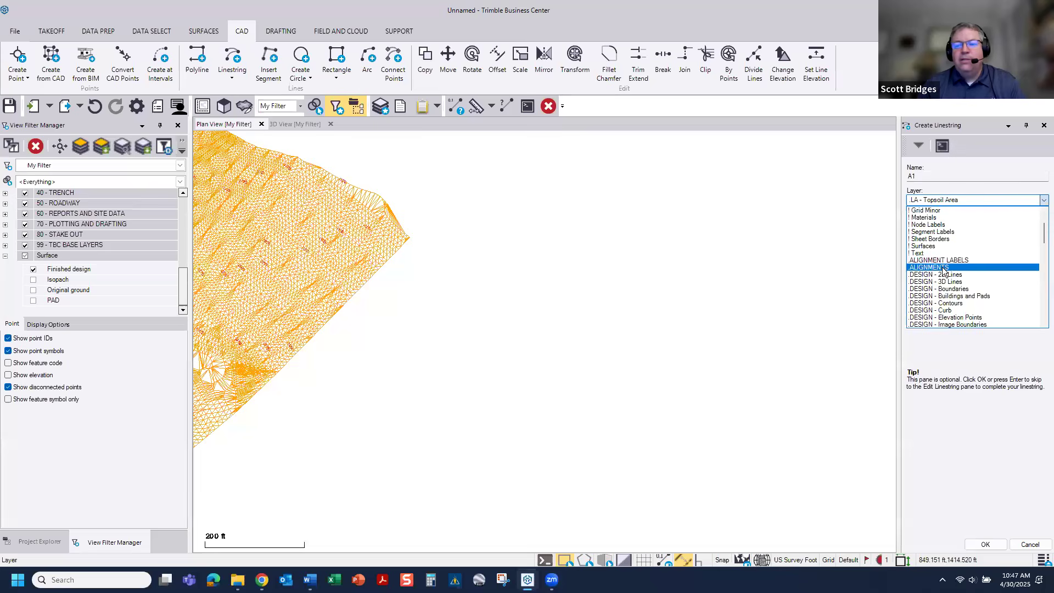
pyautogui.click(936, 262)
pyautogui.click(985, 544)
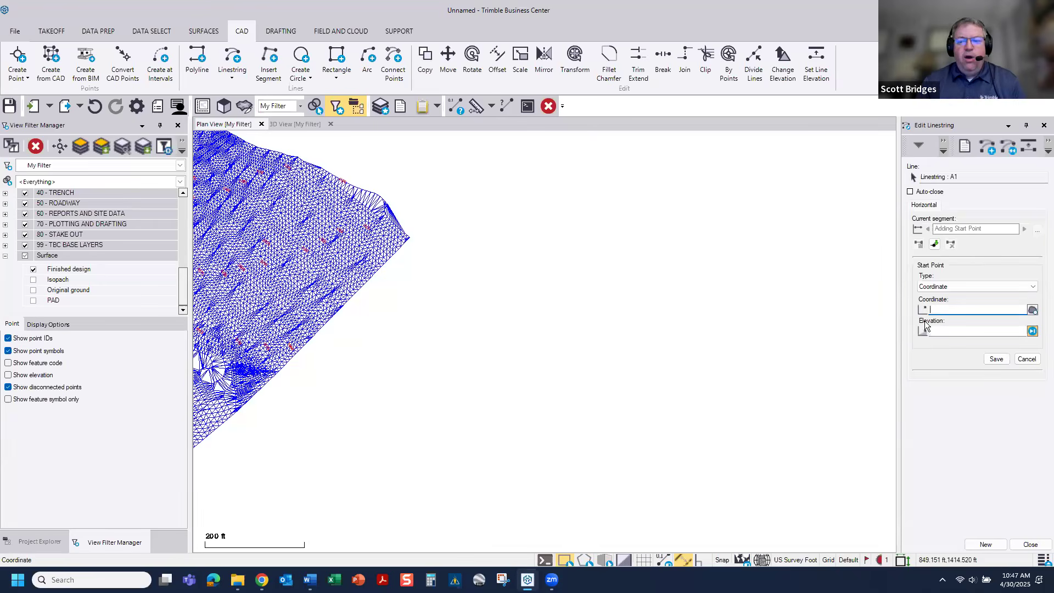
# Step: Place linestring A1's start point in the empty area beside the Finished design surface, at elevation 475
pyautogui.click(570, 350)
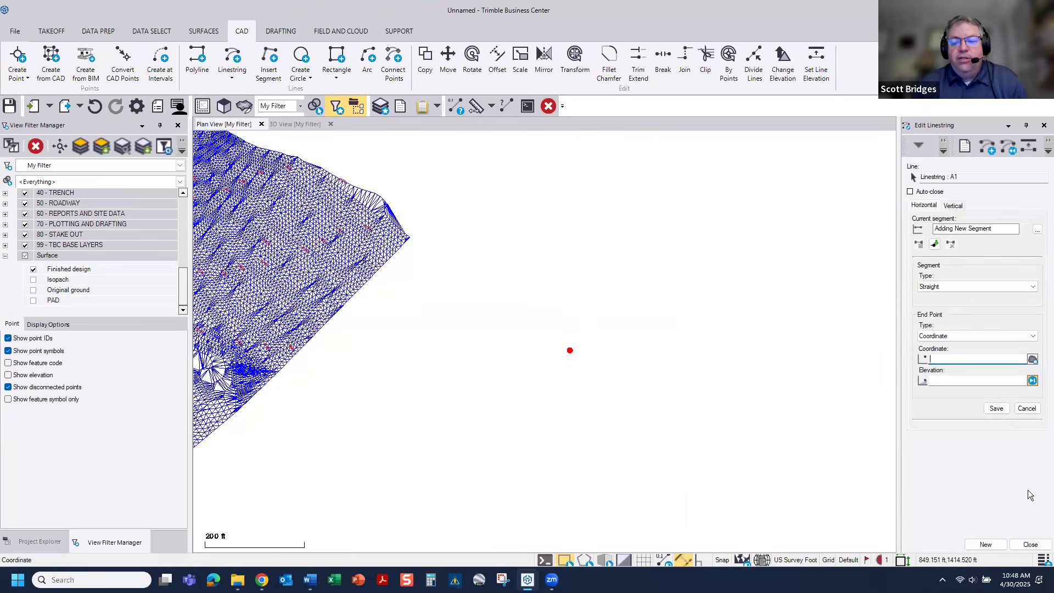
pyautogui.click(93, 112)
pyautogui.click(944, 331)
pyautogui.write('475')
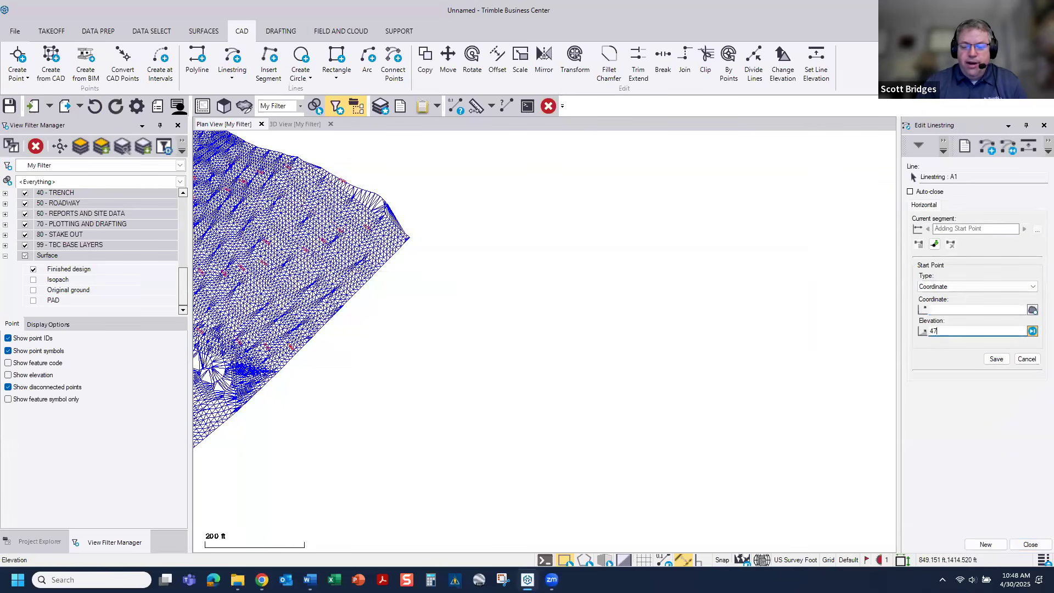
pyautogui.click(952, 310)
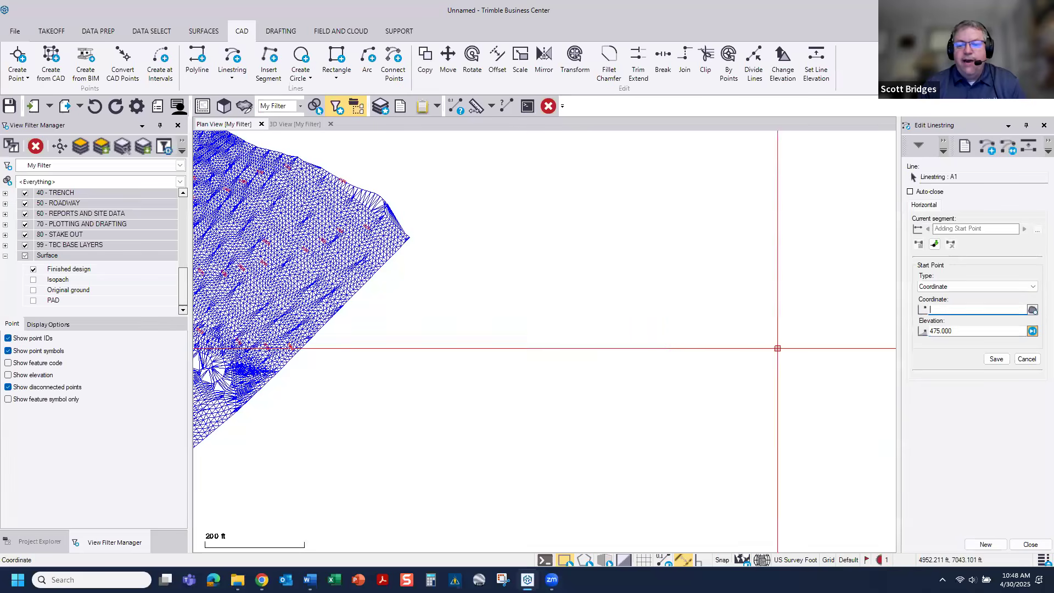
pyautogui.click(631, 350)
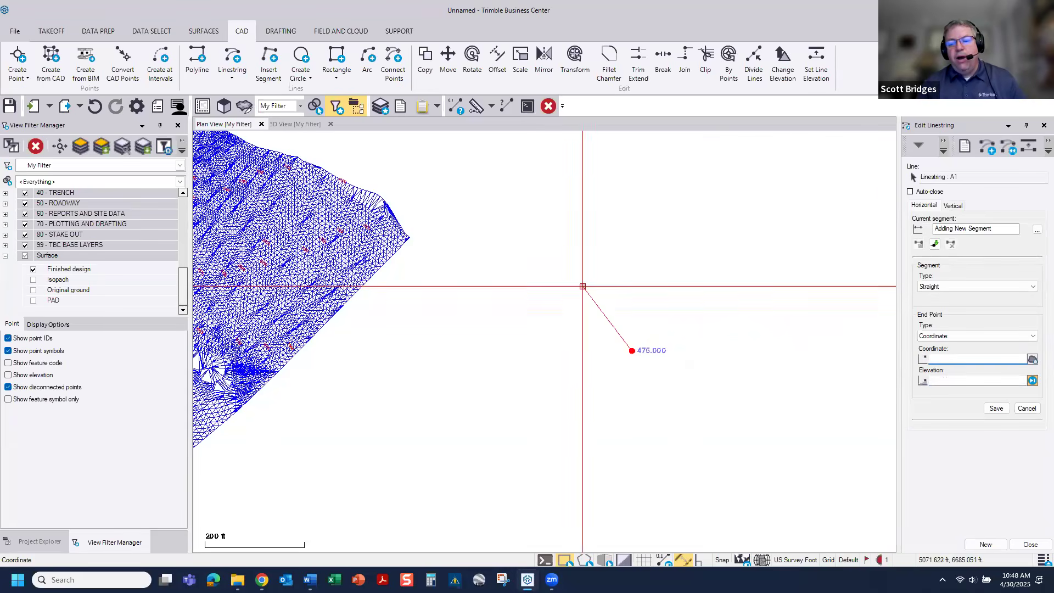
# Step: Add a straight first segment to linestring A1 with bearing N45E and length 300 ft, without an elevation
pyautogui.write('n')
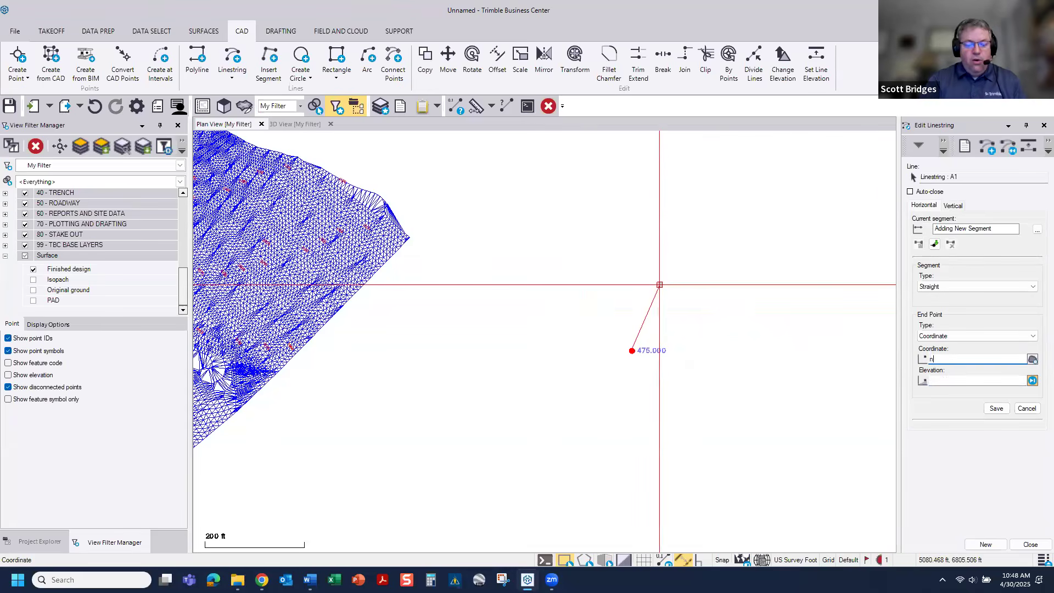
pyautogui.write('45e')
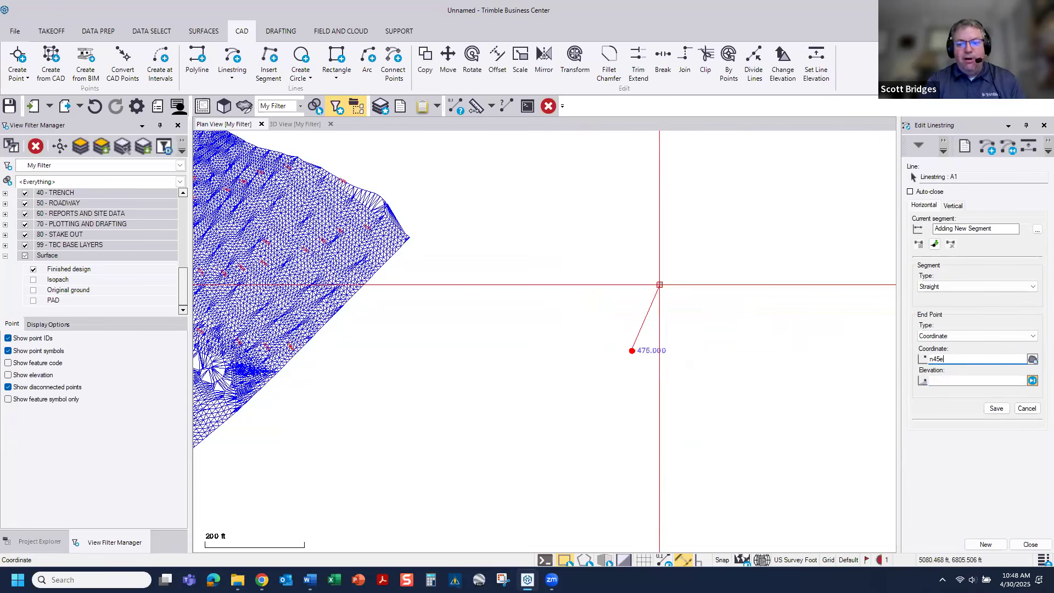
pyautogui.write(' 300')
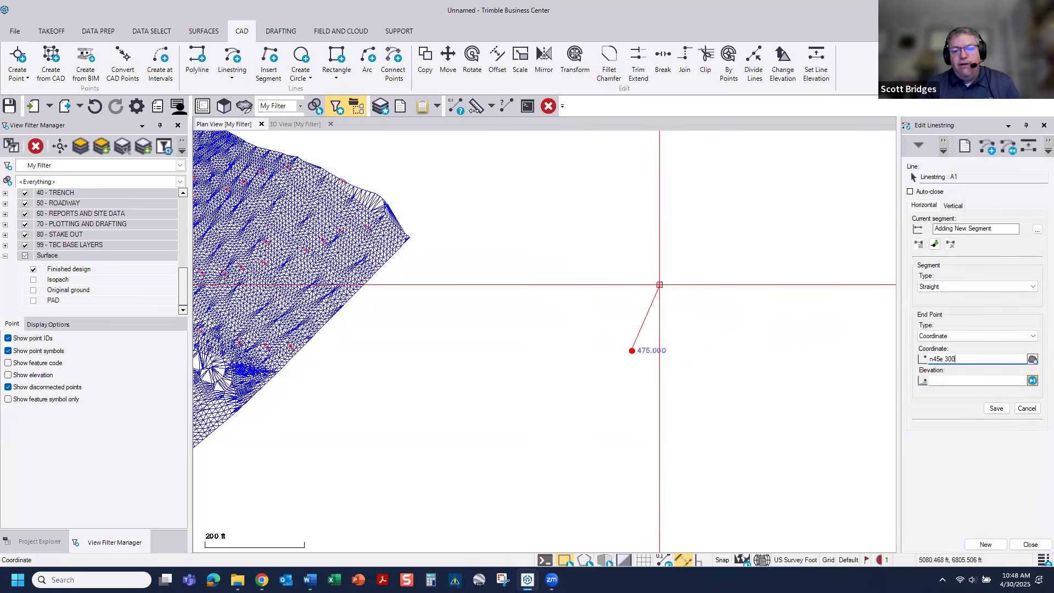
pyautogui.press('Return')
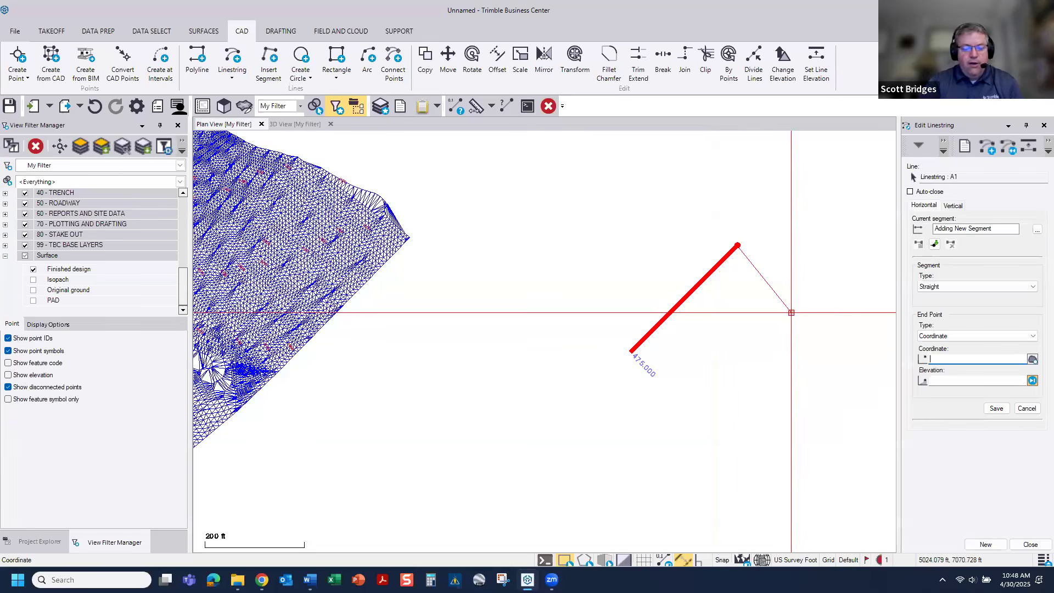
# Step: Add a straight second segment to linestring A1 with bearing N90E and length 200 ft
pyautogui.write('n90e')
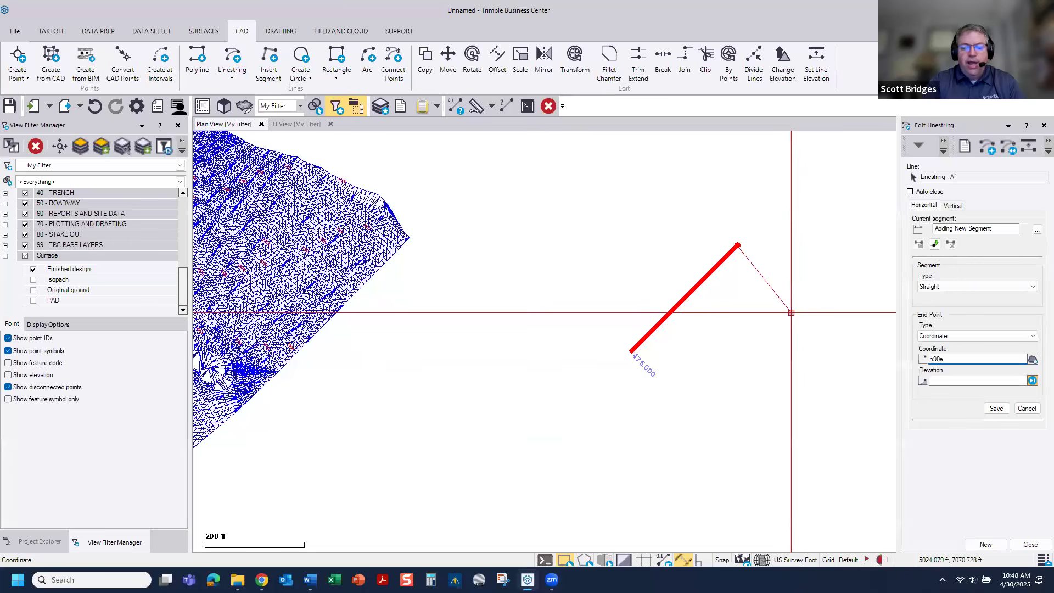
pyautogui.write(' 20')
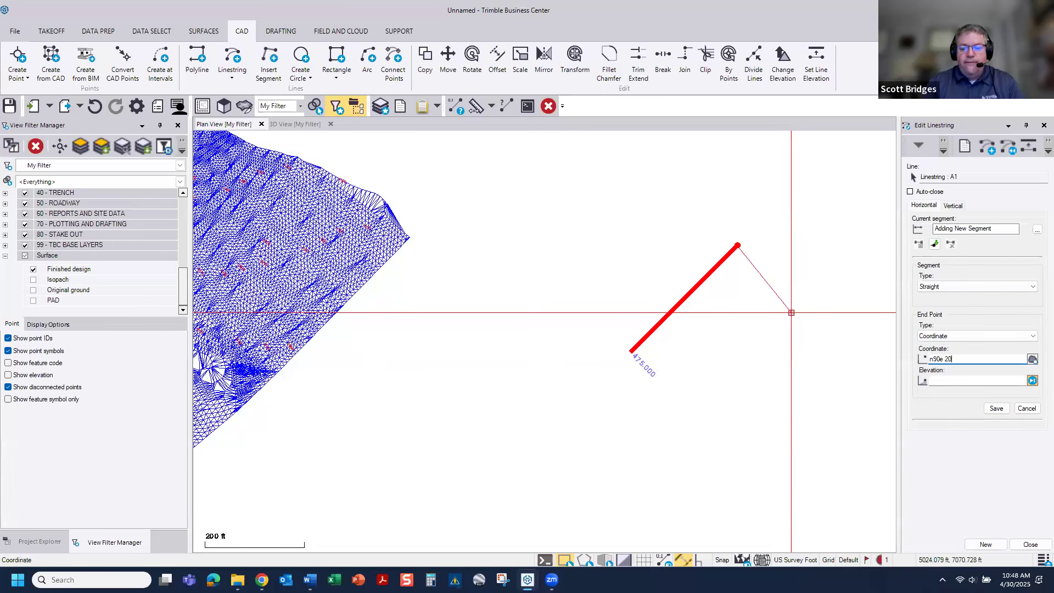
pyautogui.write('0')
pyautogui.press('Return')
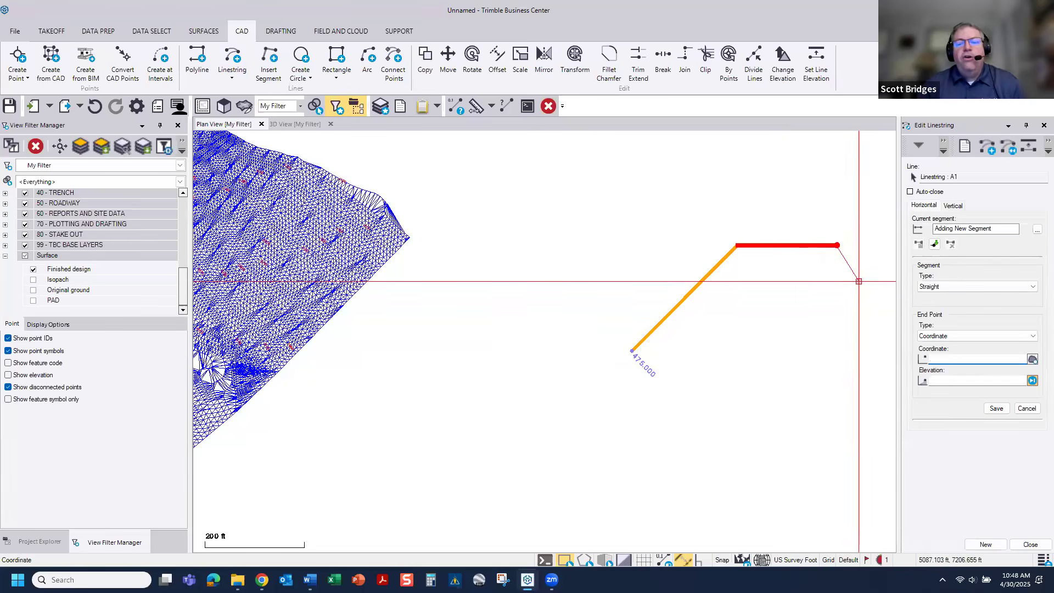
# Step: Add two freehand straight segments, one descending and one rising to an end point at elevation 500, and close the linestring editor
pyautogui.moveTo(857, 294); pyautogui.dragTo(682, 330, button='middle')
pyautogui.click(681, 329)
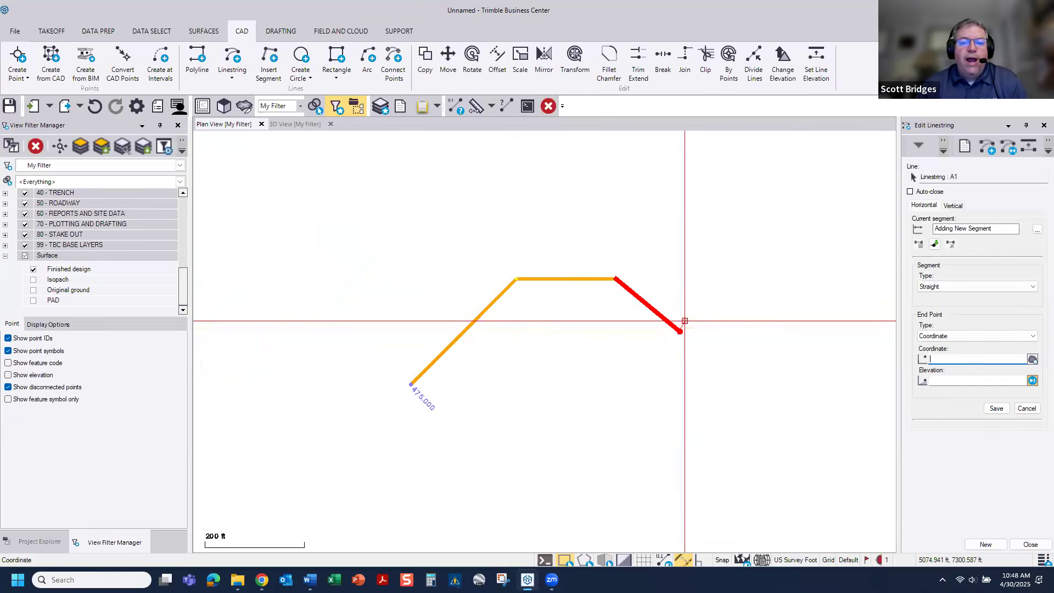
pyautogui.click(954, 382)
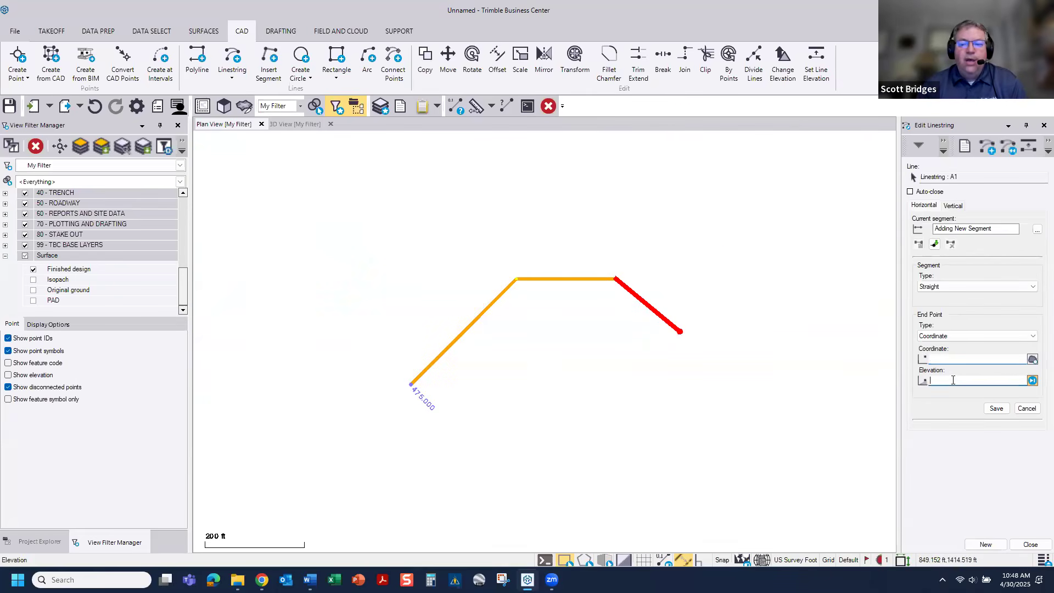
pyautogui.write('500')
pyautogui.click(730, 259)
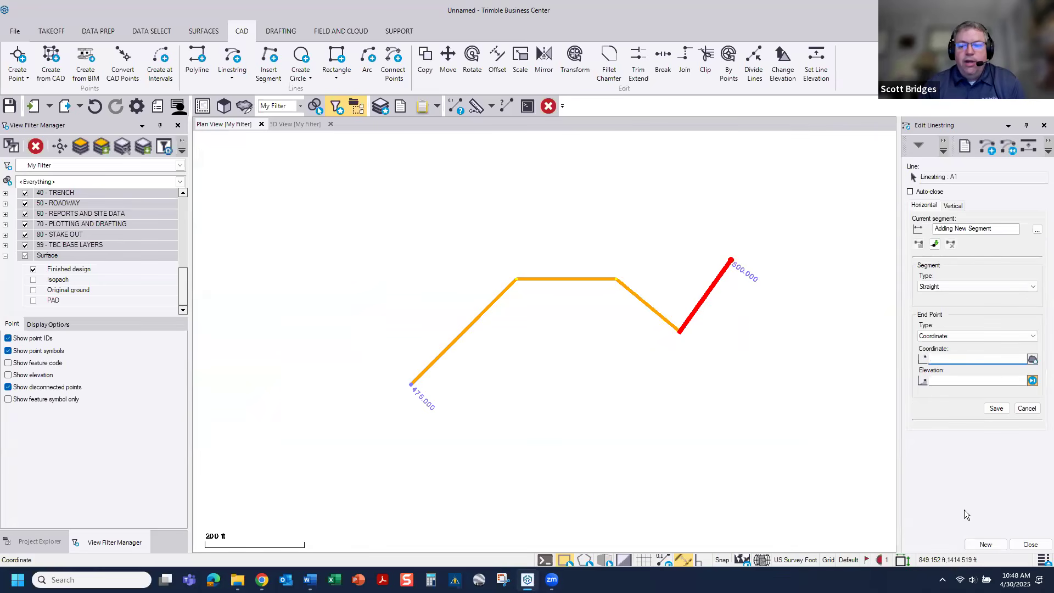
pyautogui.click(1029, 544)
# Step: Reopen linestring A1 for editing and change its first segment to a PI Arc with a 50 ft radius
pyautogui.rightClick(584, 280)
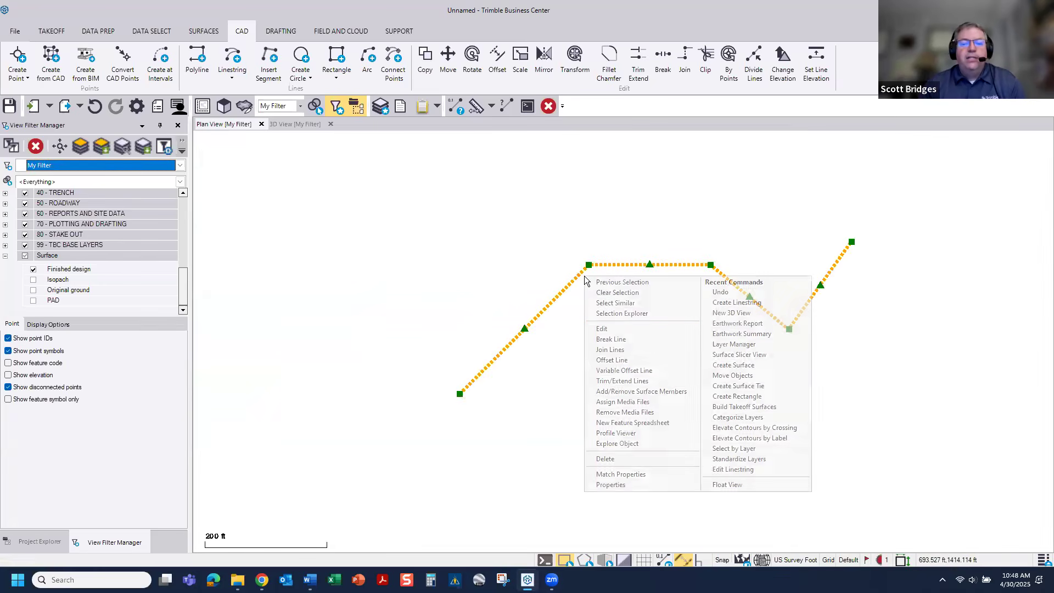
pyautogui.click(603, 328)
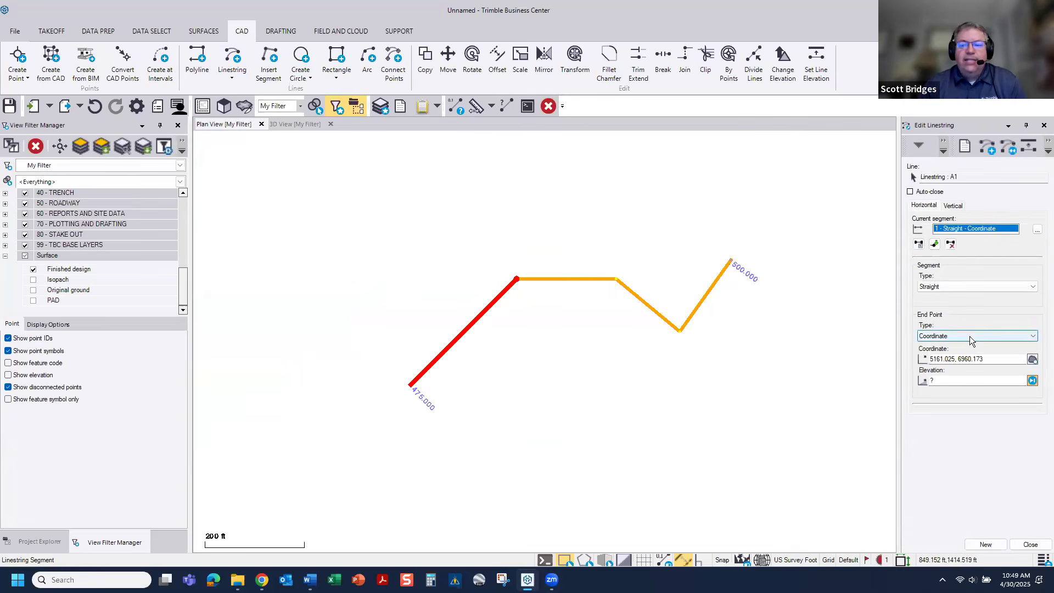
pyautogui.click(951, 286)
pyautogui.click(940, 344)
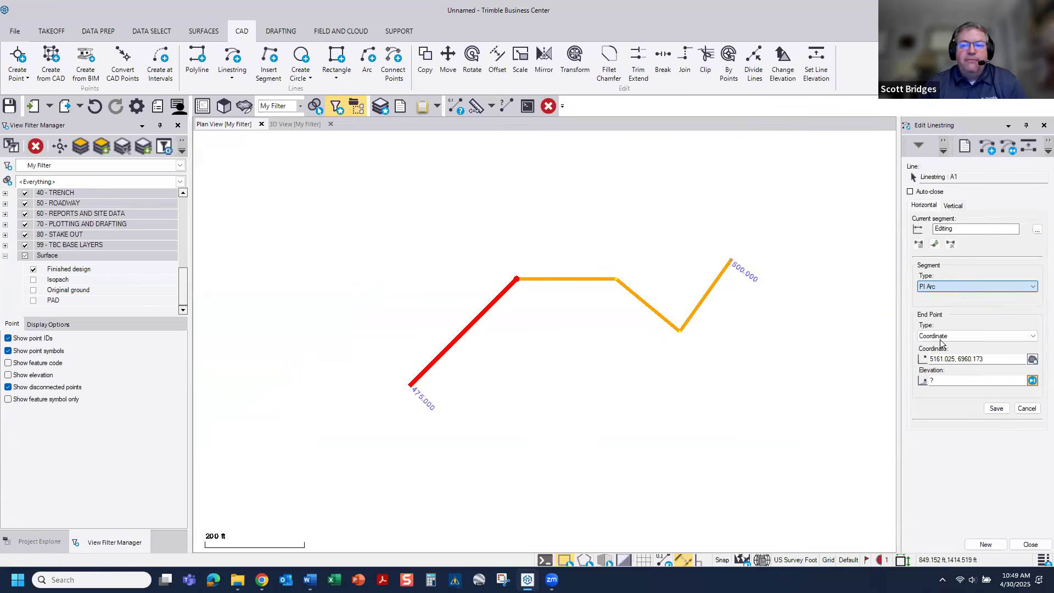
pyautogui.click(537, 311)
pyautogui.moveTo(952, 311); pyautogui.dragTo(903, 313)
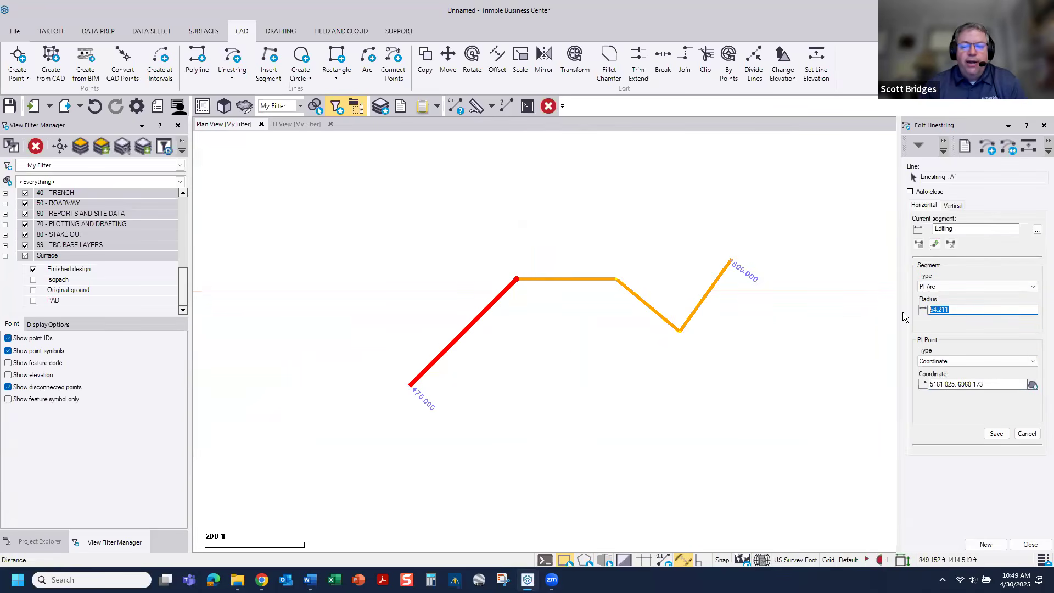
pyautogui.write('50')
pyautogui.press('Return')
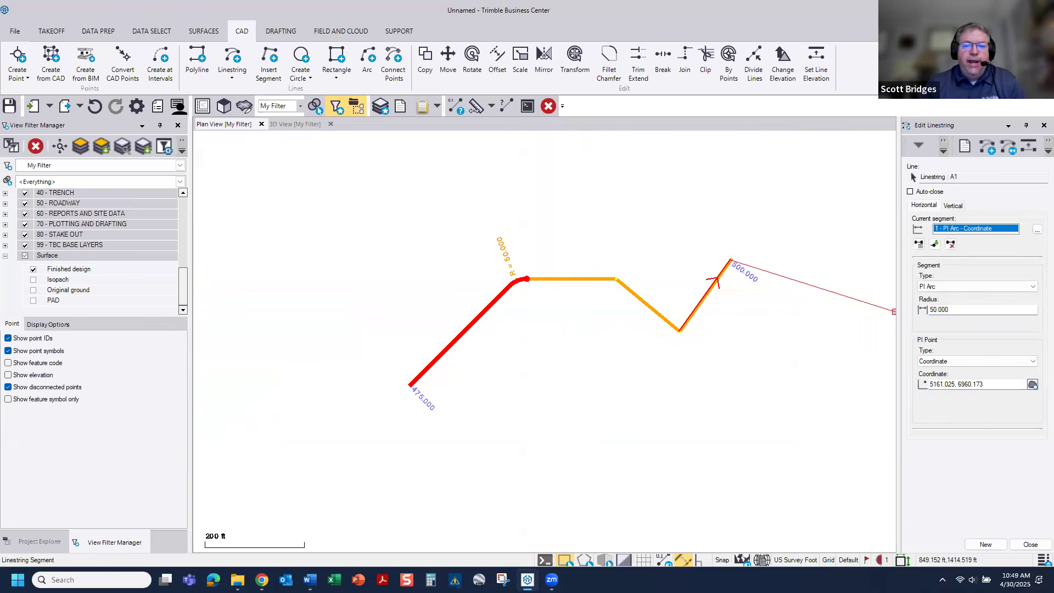
# Step: Change linestring A1's second segment to a PI Arc with a 75 ft radius
pyautogui.click(603, 318)
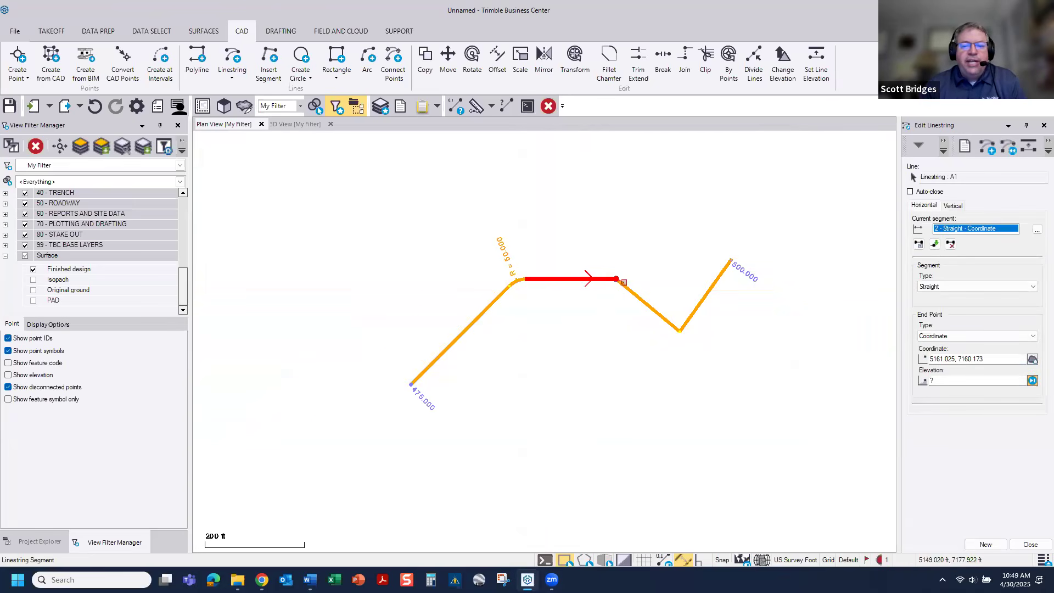
pyautogui.scroll(2, 624, 282)
pyautogui.click(966, 286)
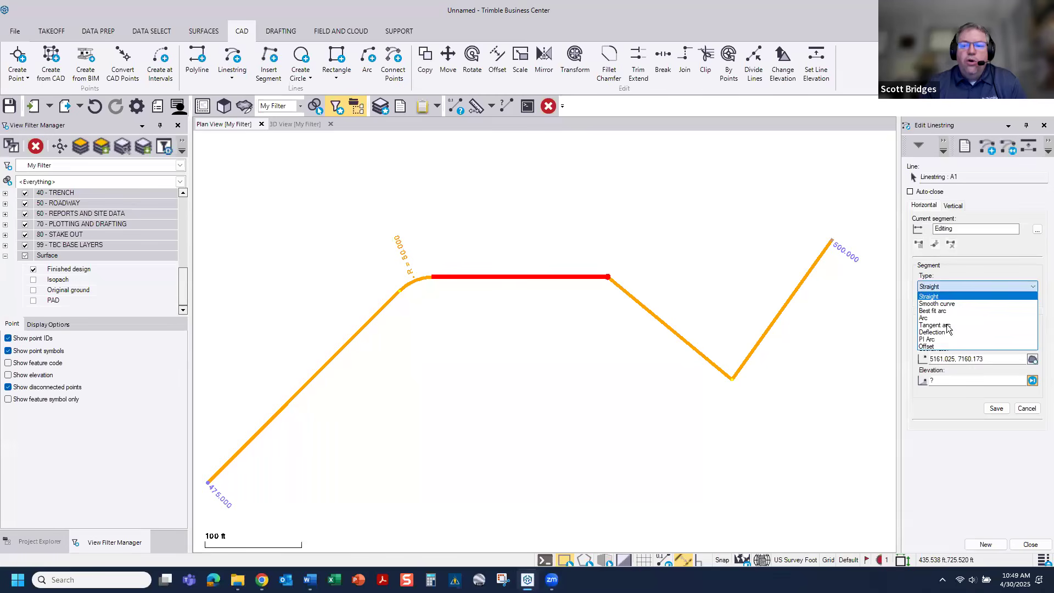
pyautogui.click(945, 339)
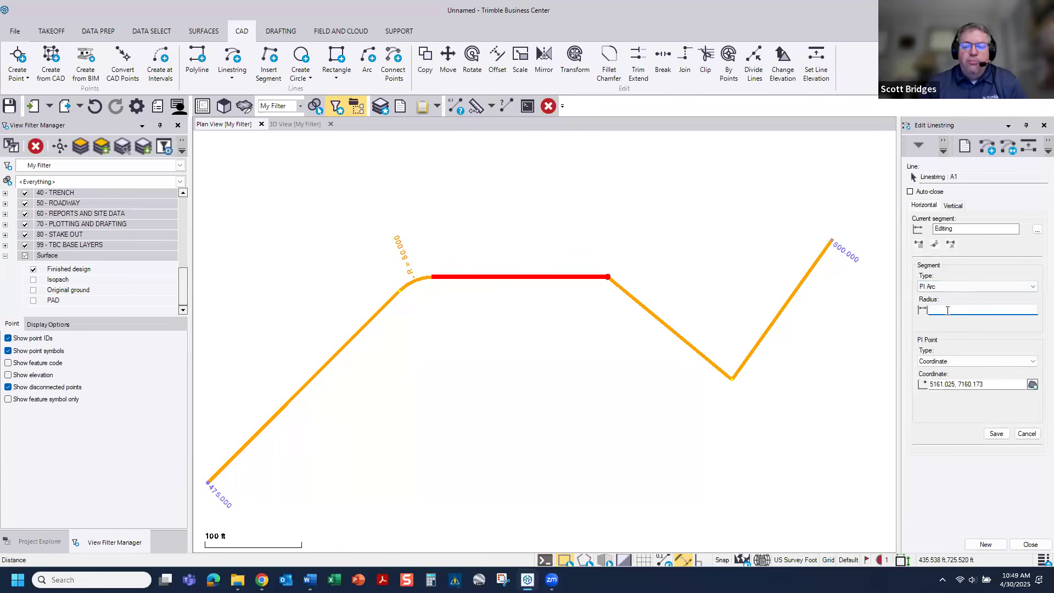
pyautogui.press('Return')
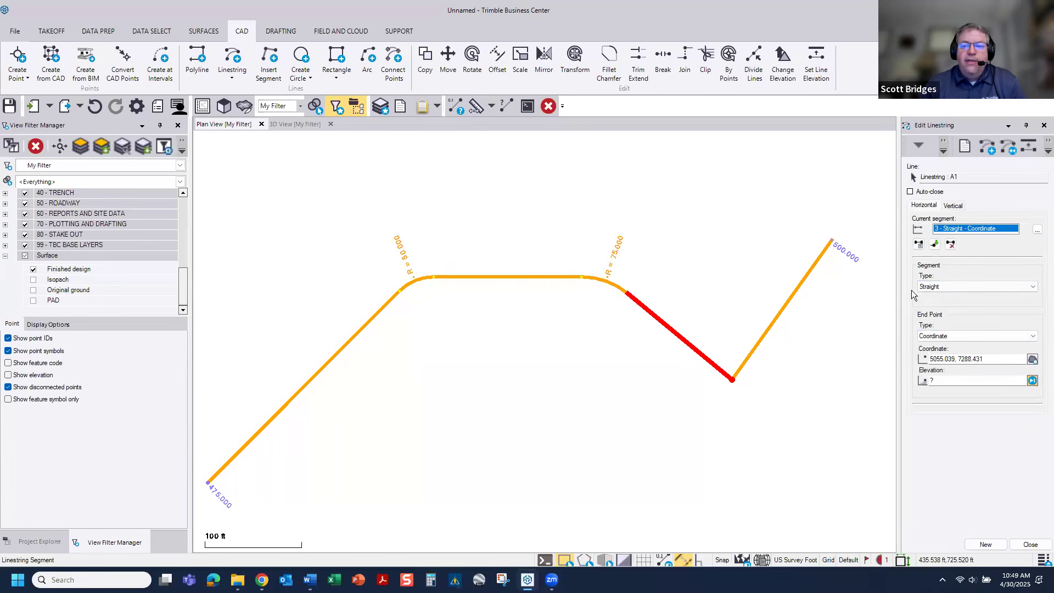
# Step: Change linestring A1's third segment to a PI Arc with a 35 ft radius
pyautogui.click(944, 286)
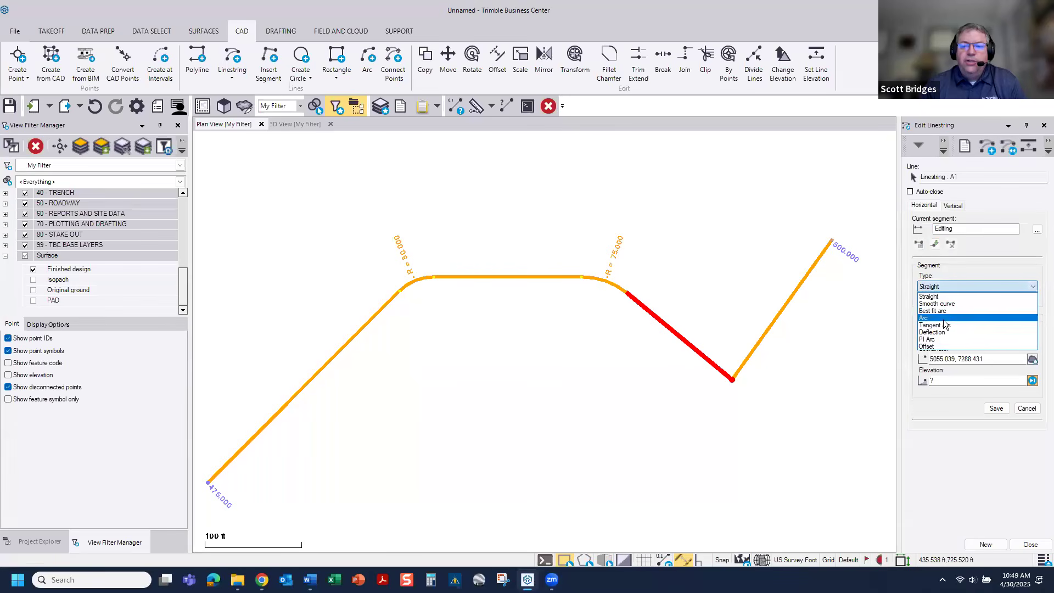
pyautogui.click(944, 339)
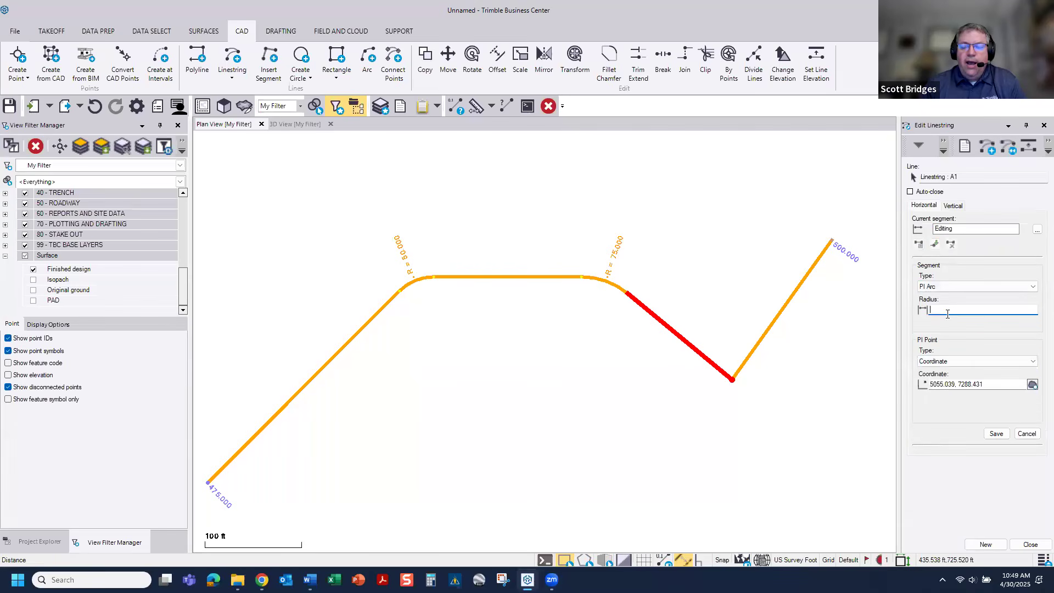
pyautogui.write('35')
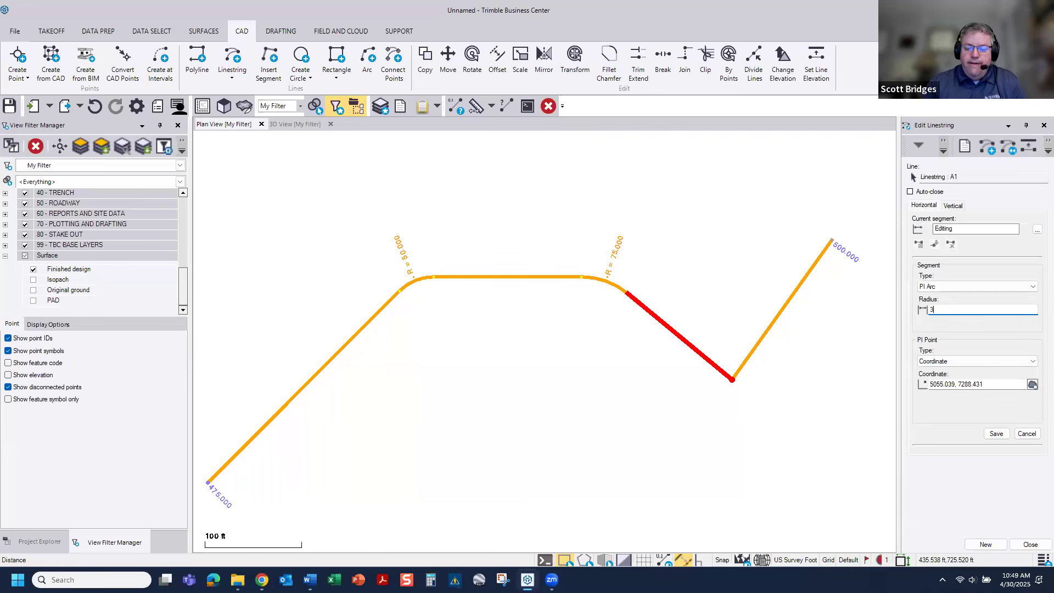
pyautogui.press('Return')
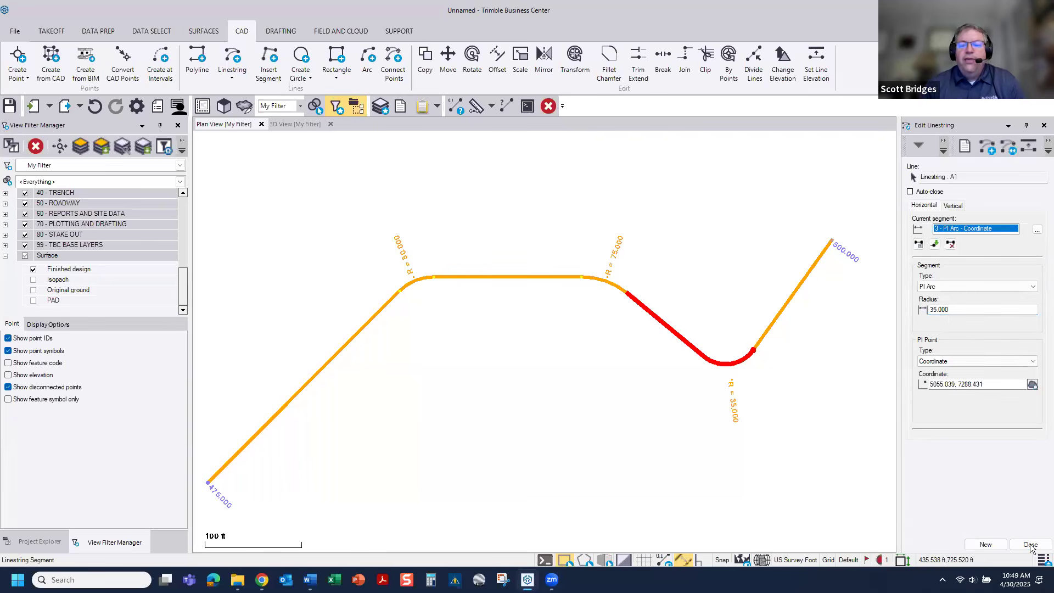
# Step: Examine the building pad's side slopes and the surrounding Finished design surface in the plan view
pyautogui.scroll(-3, 558, 401)
pyautogui.scroll(-4, 557, 401)
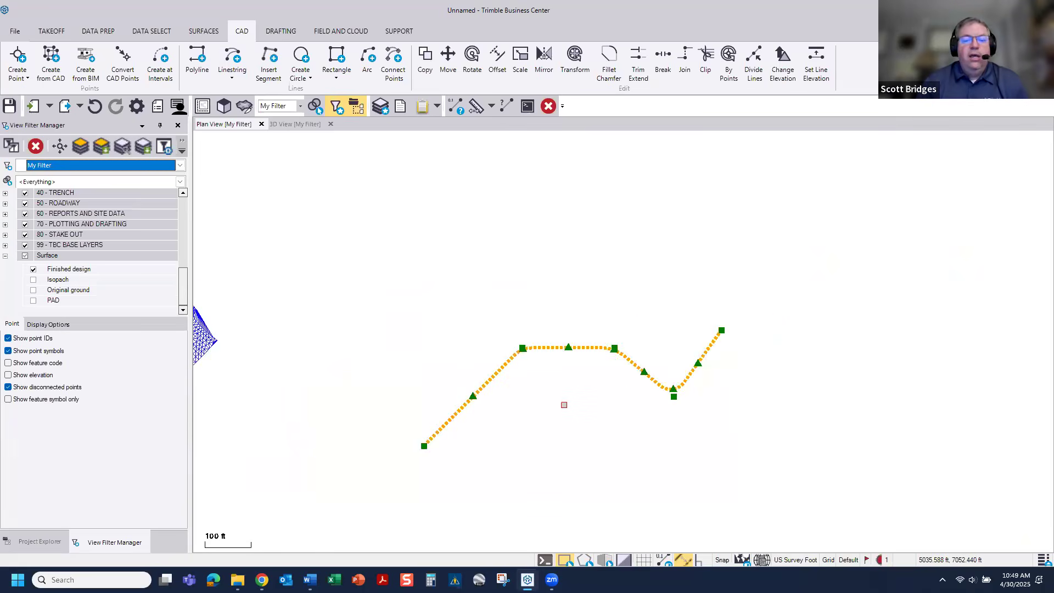
pyautogui.moveTo(430, 379); pyautogui.dragTo(592, 276, button='middle')
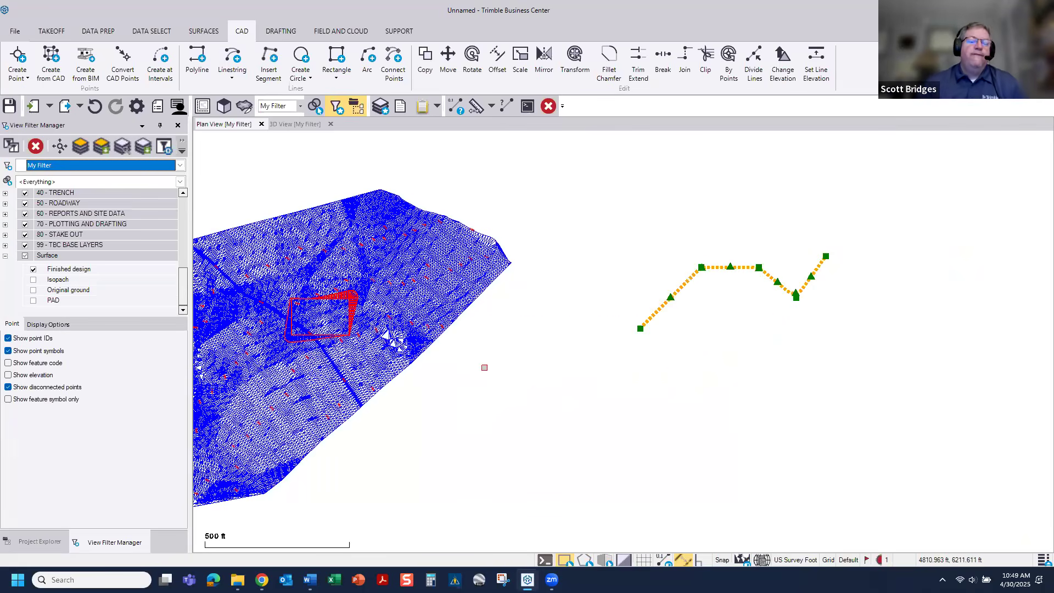
pyautogui.scroll(3, 402, 311)
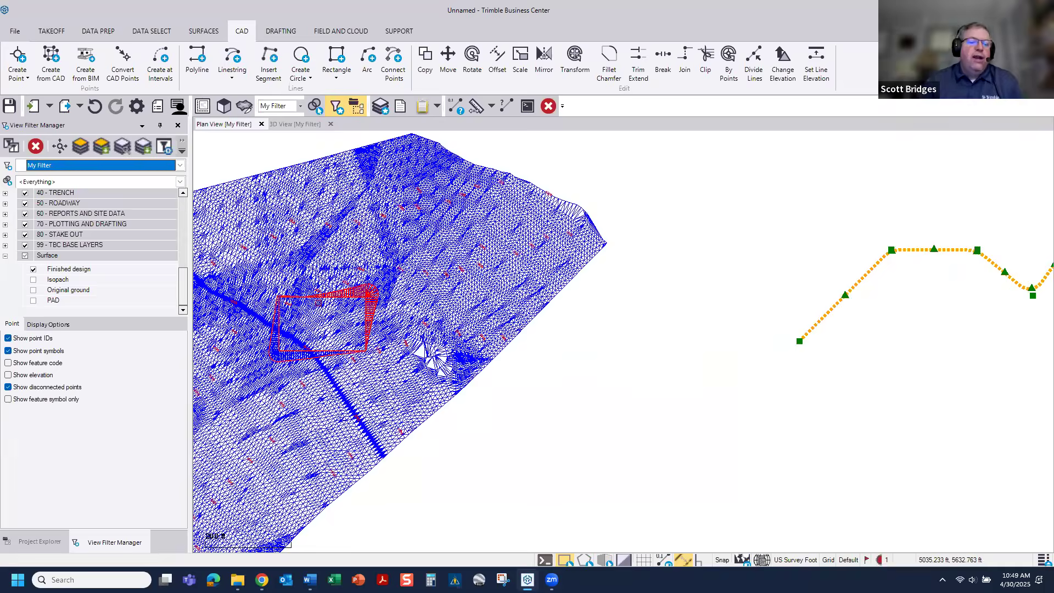
pyautogui.scroll(2, 402, 310)
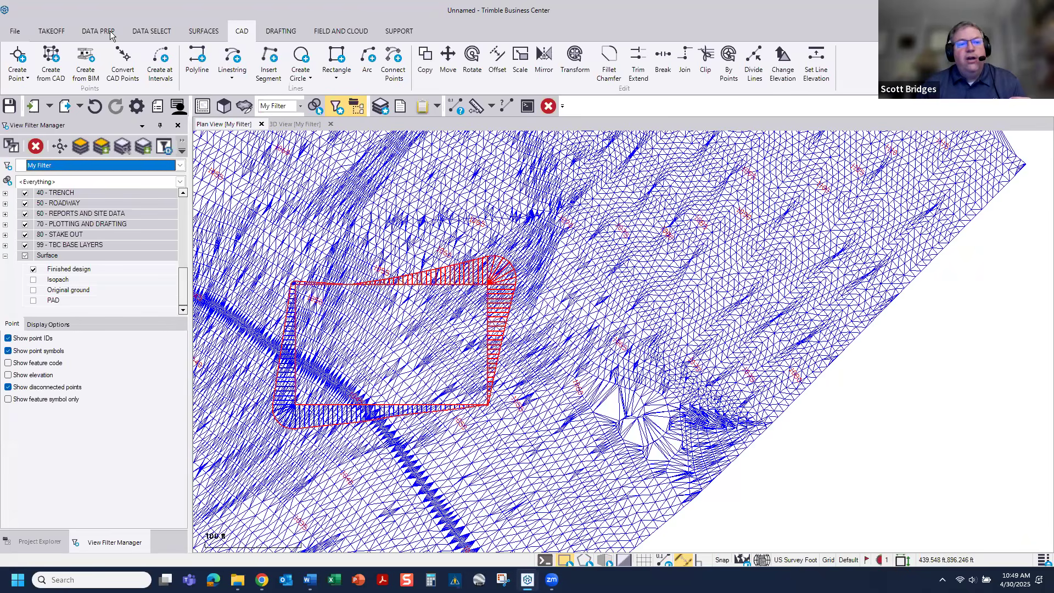
pyautogui.click(50, 34)
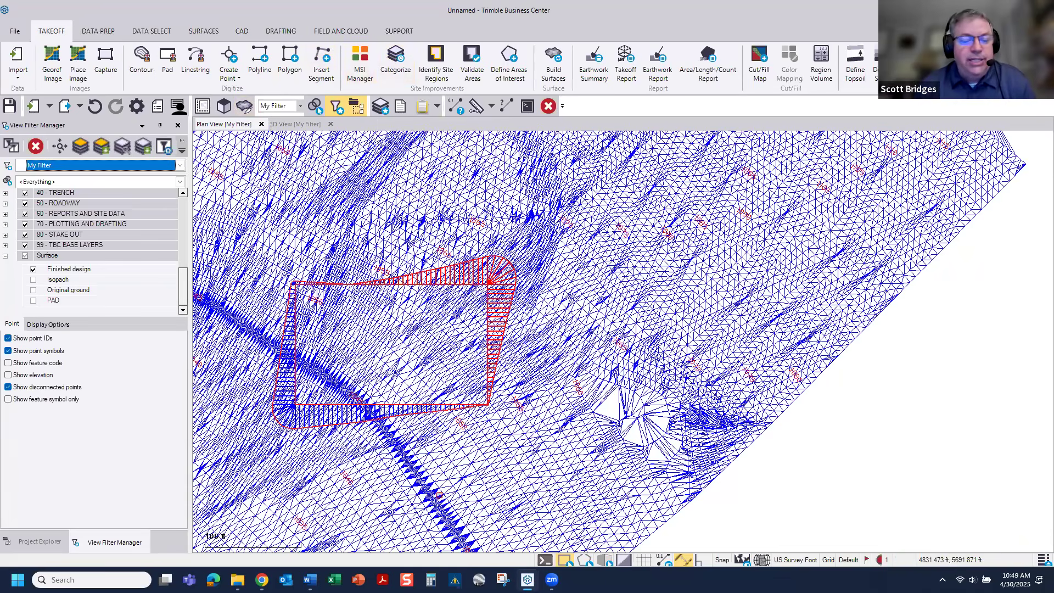
pyautogui.scroll(5, 447, 296)
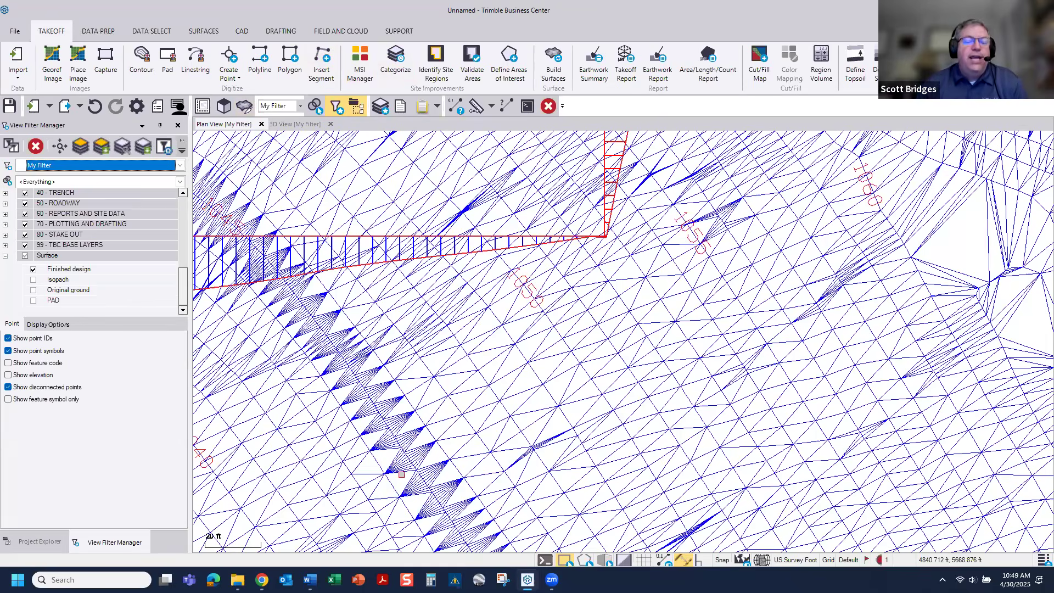
pyautogui.scroll(-5, 450, 420)
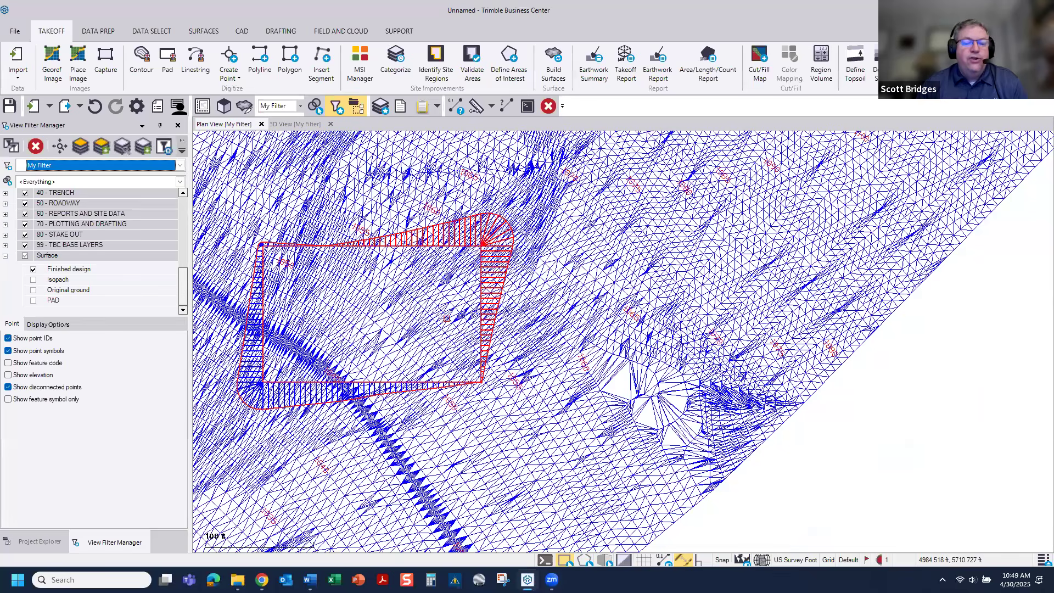
pyautogui.scroll(-5, 709, 364)
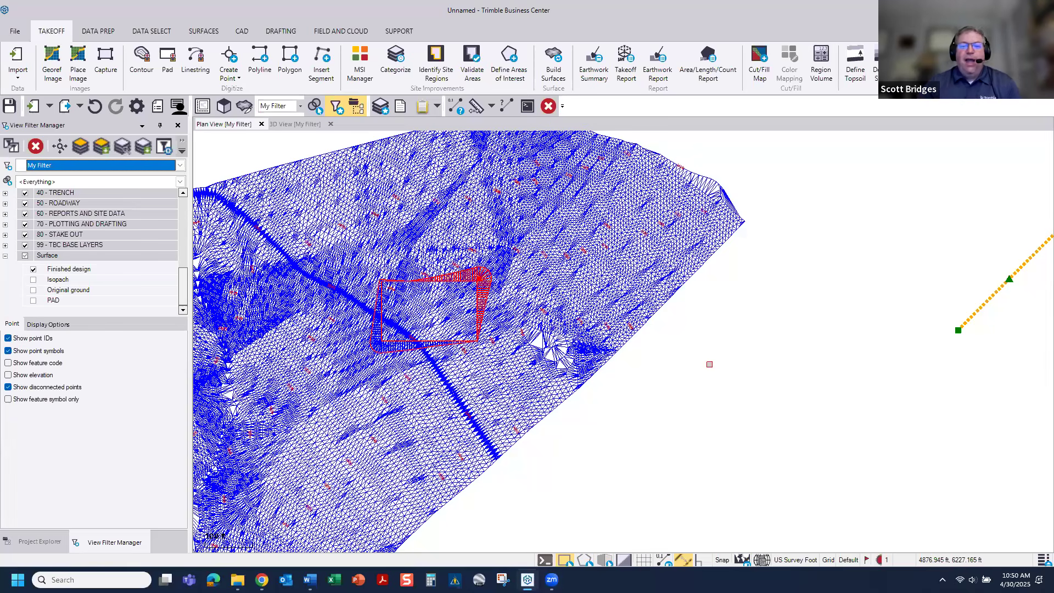
pyautogui.moveTo(488, 345); pyautogui.dragTo(569, 356, button='middle')
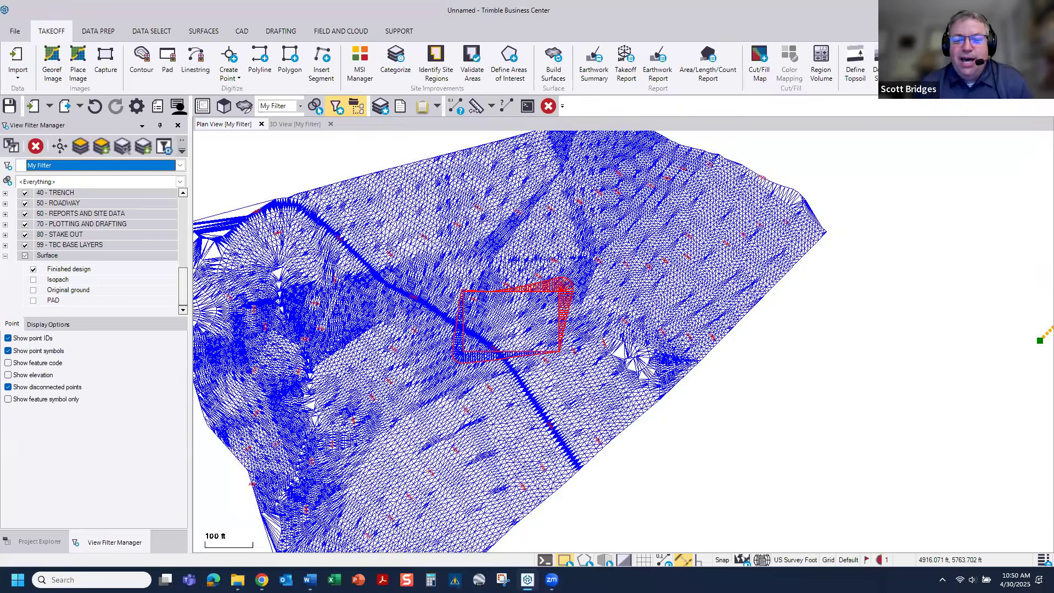
pyautogui.scroll(3, 445, 337)
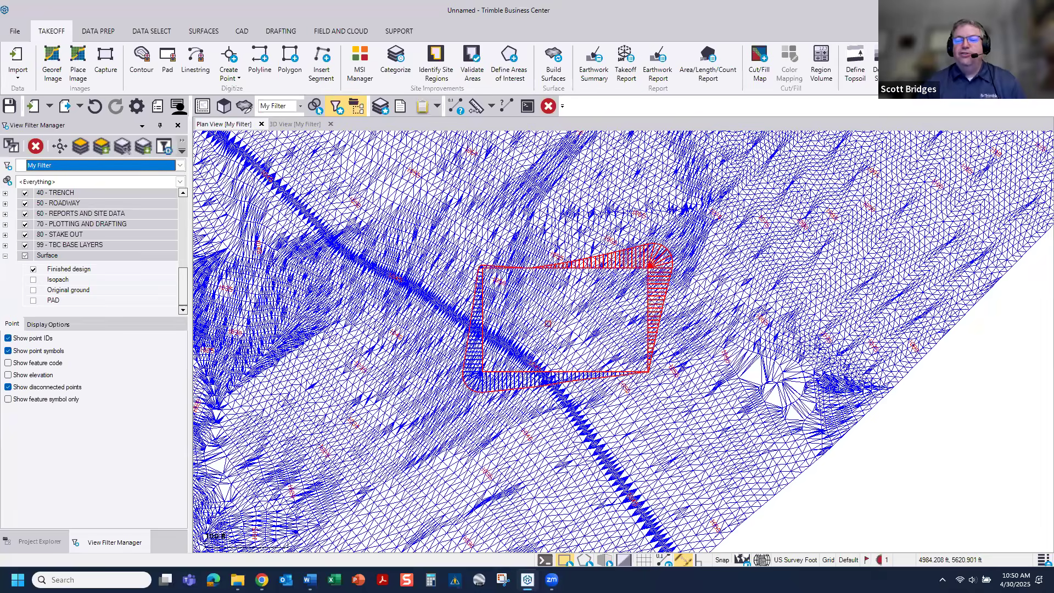
pyautogui.scroll(2, 609, 324)
pyautogui.moveTo(533, 324); pyautogui.dragTo(487, 331, button='middle')
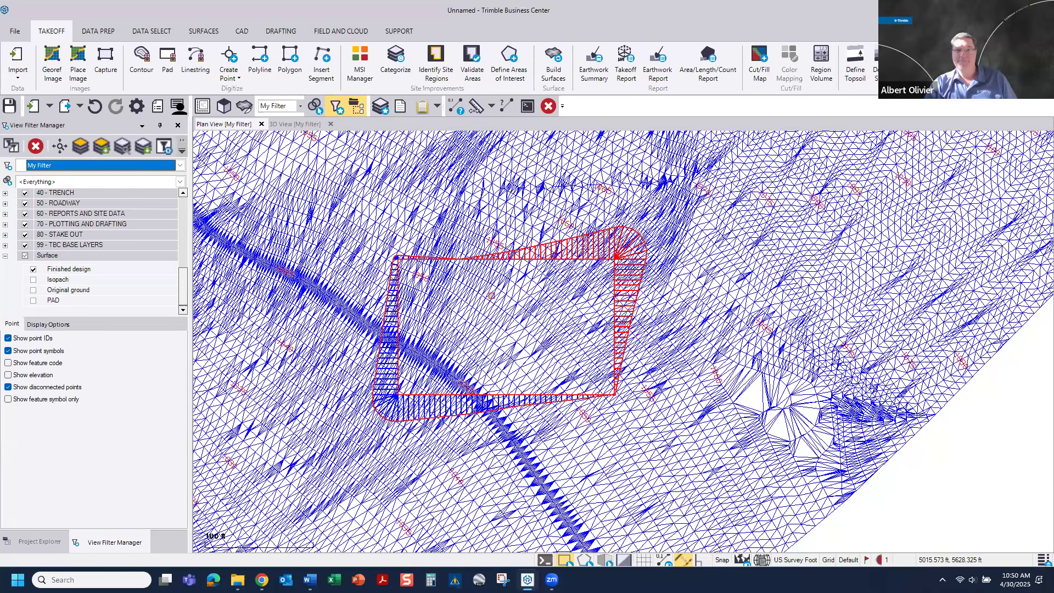
# Step: Open the Layer Manager and review the project's layers and the layer groups in the view filter
pyautogui.click(380, 107)
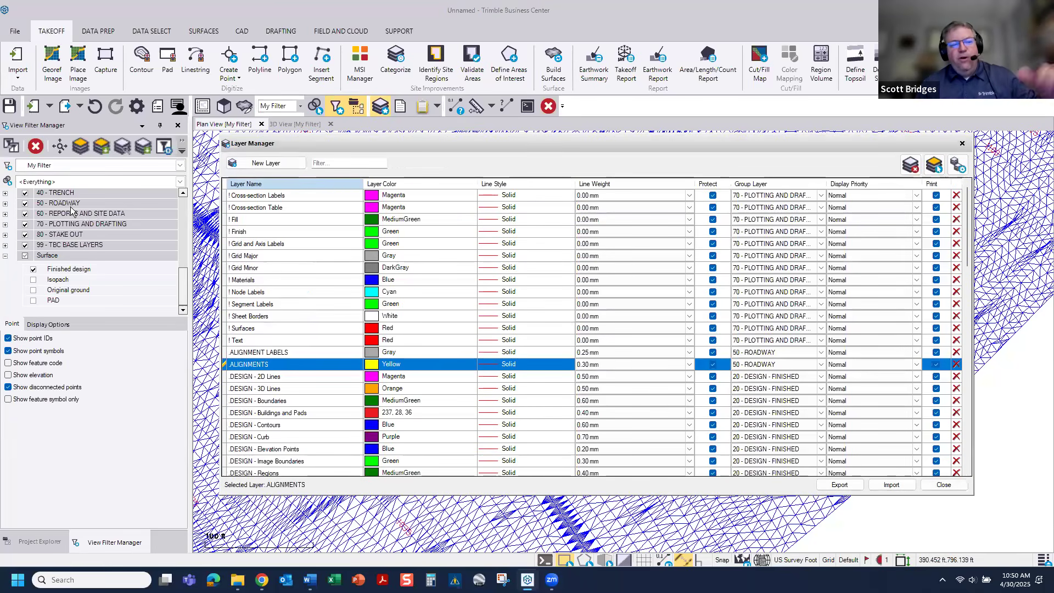
pyautogui.scroll(10, 101, 250)
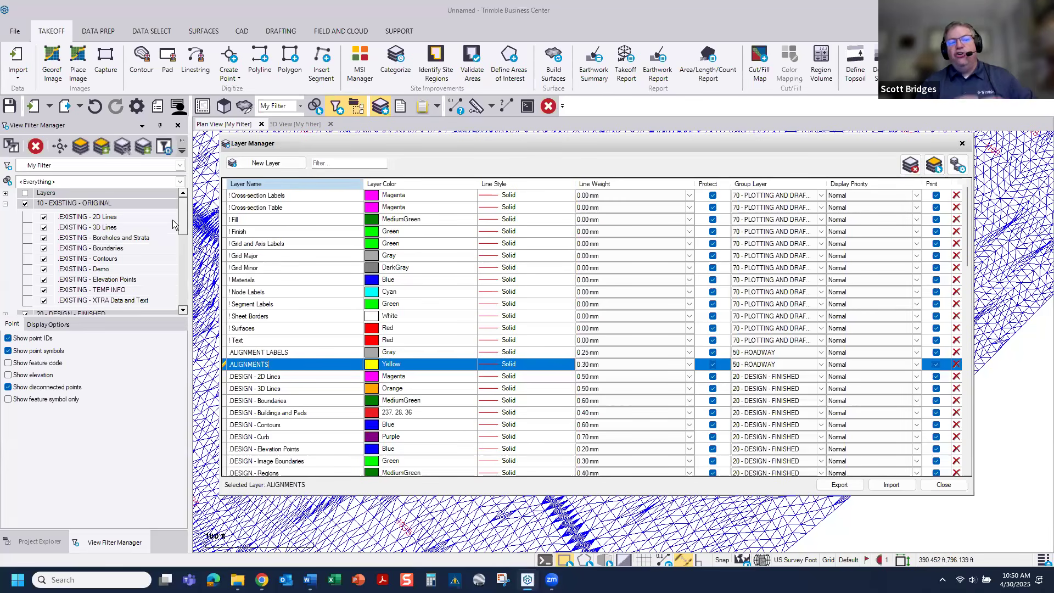
# Step: Review the options for saving the project as a template, and close the dialog without saving
pyautogui.click(14, 33)
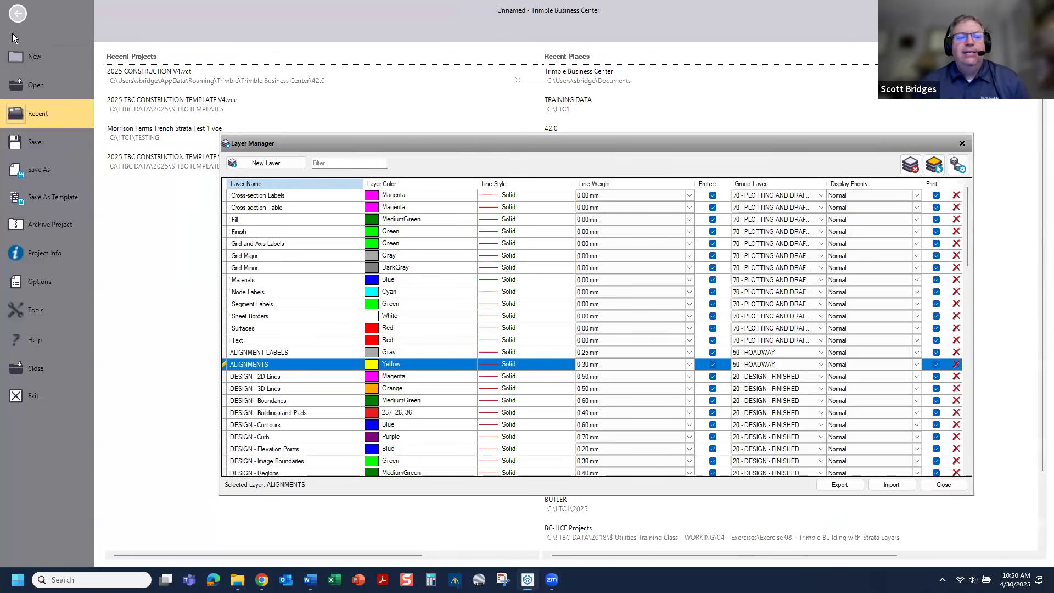
pyautogui.click(43, 198)
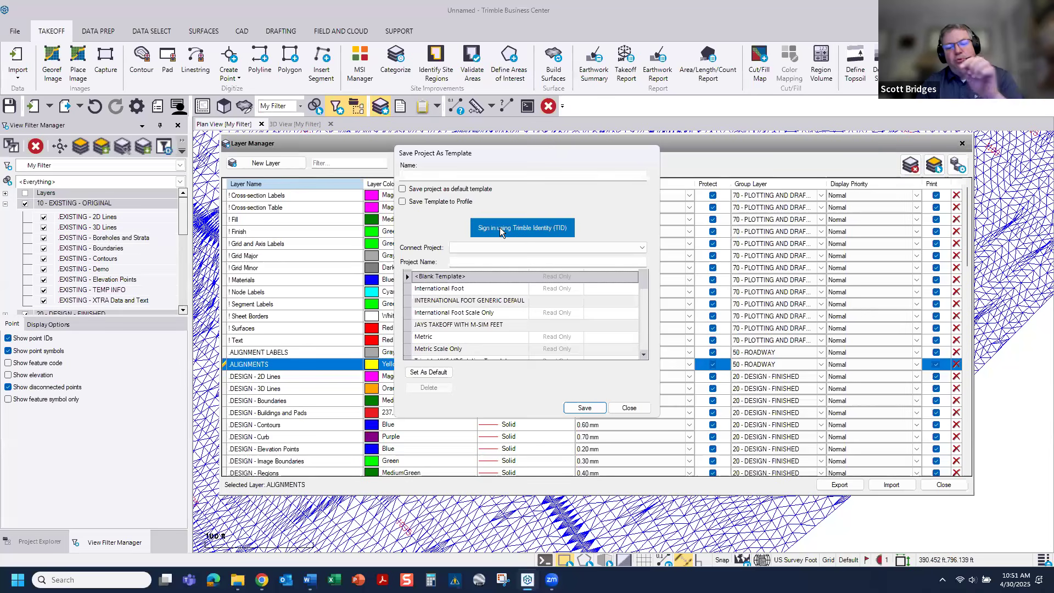
pyautogui.click(628, 410)
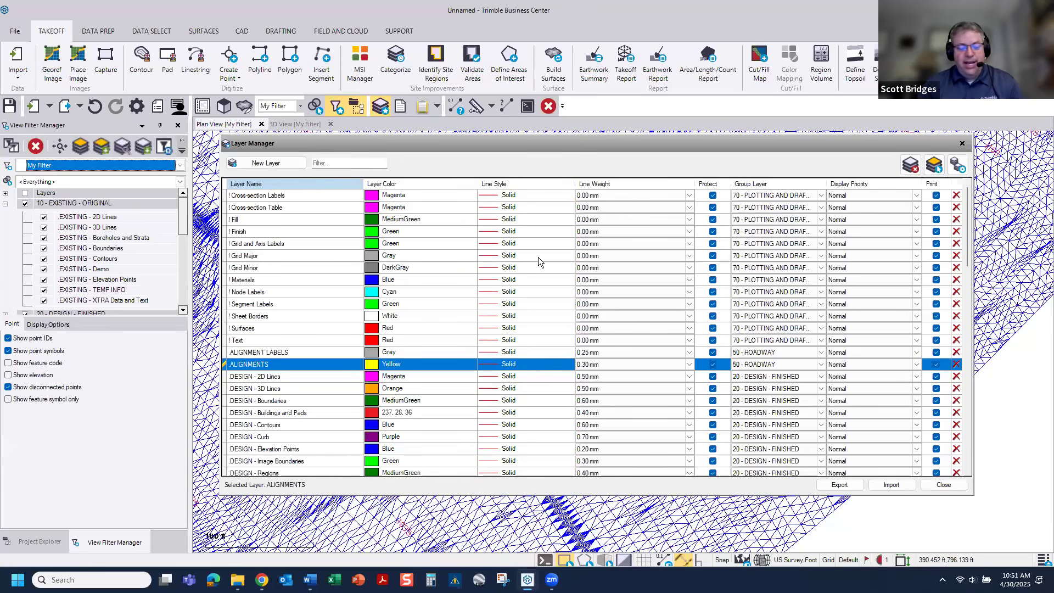
# Step: Select the layers from ALIGNMENTS through DESIGN - Buildings and Pads in the Layer Manager
pyautogui.keyDown('shift'); pyautogui.click(291, 412); pyautogui.keyUp('shift')
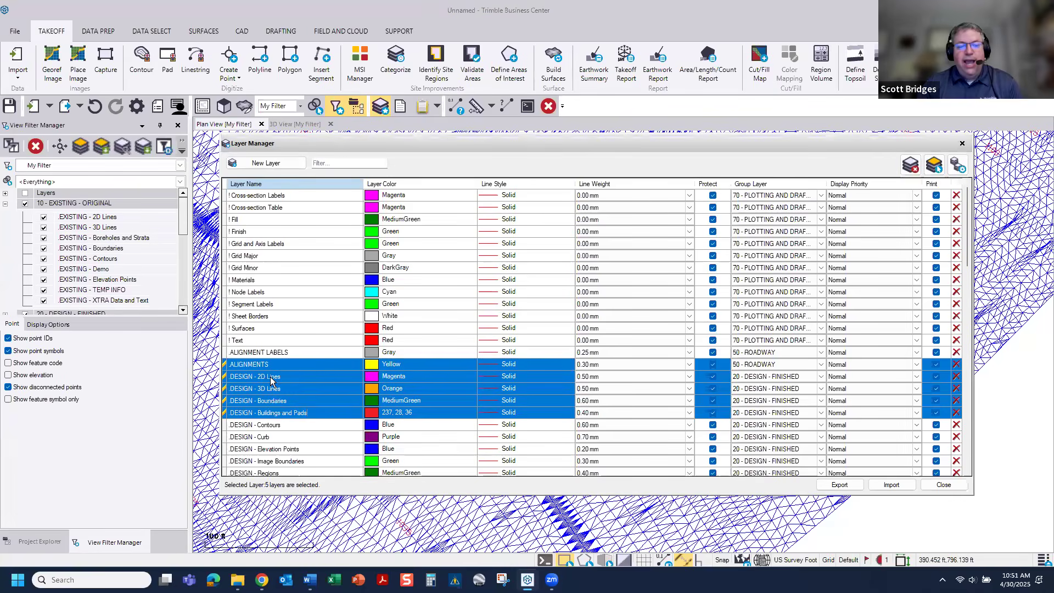
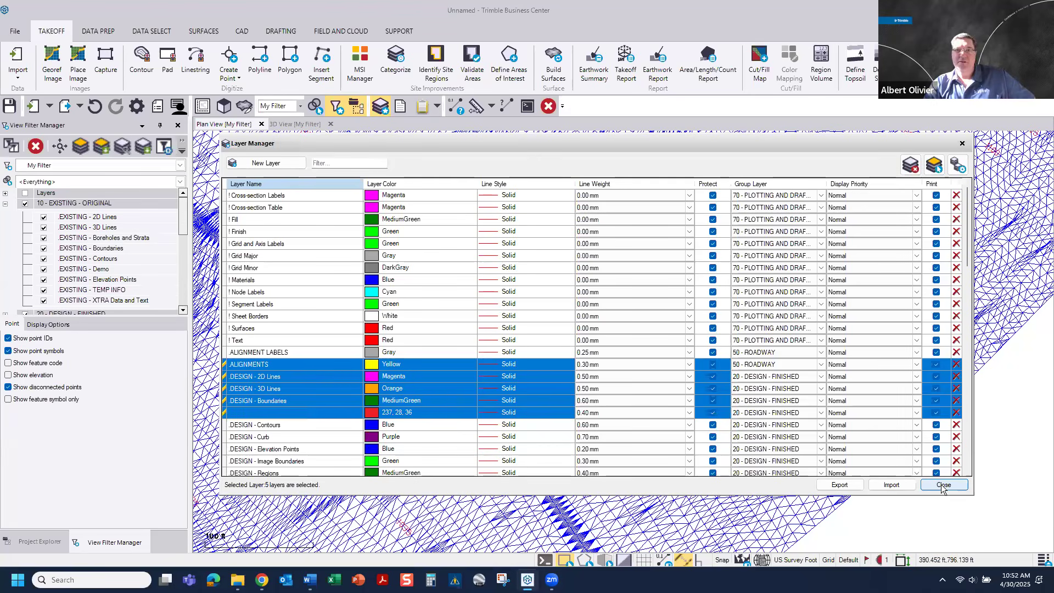
# Step: Close the Layer Manager and inspect the building pad and surrounding surface in the plan view
pyautogui.click(943, 486)
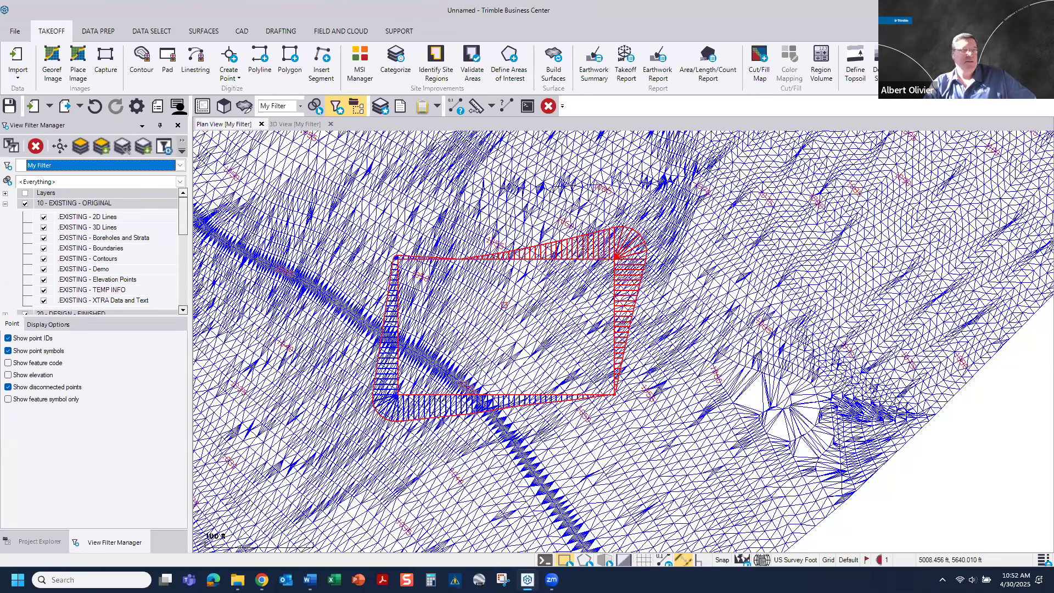
pyautogui.scroll(1, 504, 304)
pyautogui.scroll(1, 504, 304)
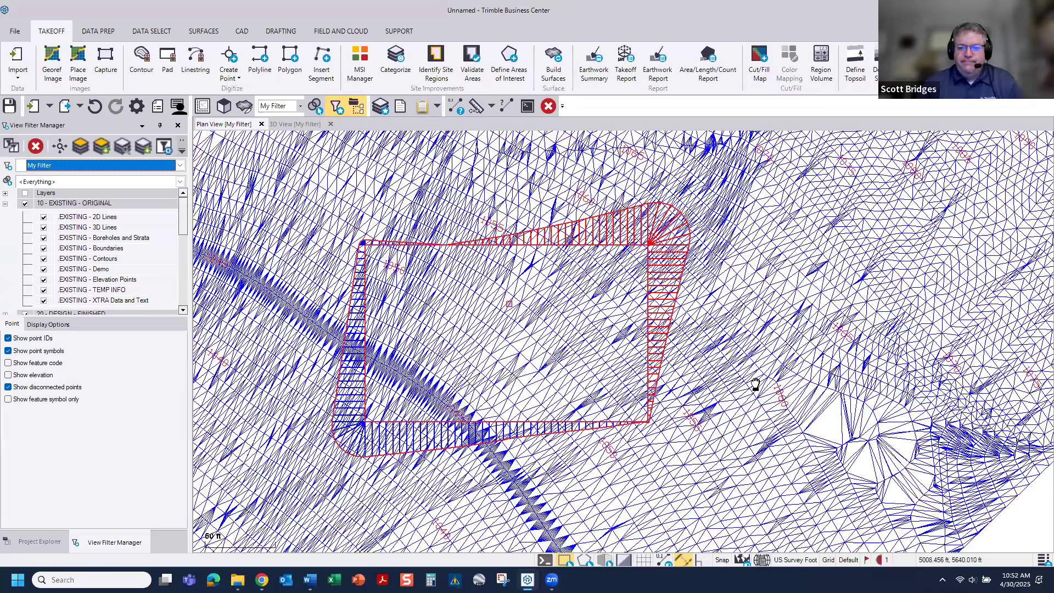
pyautogui.moveTo(821, 425); pyautogui.dragTo(671, 355, button='middle')
pyautogui.scroll(-1, 703, 327)
pyautogui.scroll(-3, 725, 356)
pyautogui.scroll(-1, 671, 355)
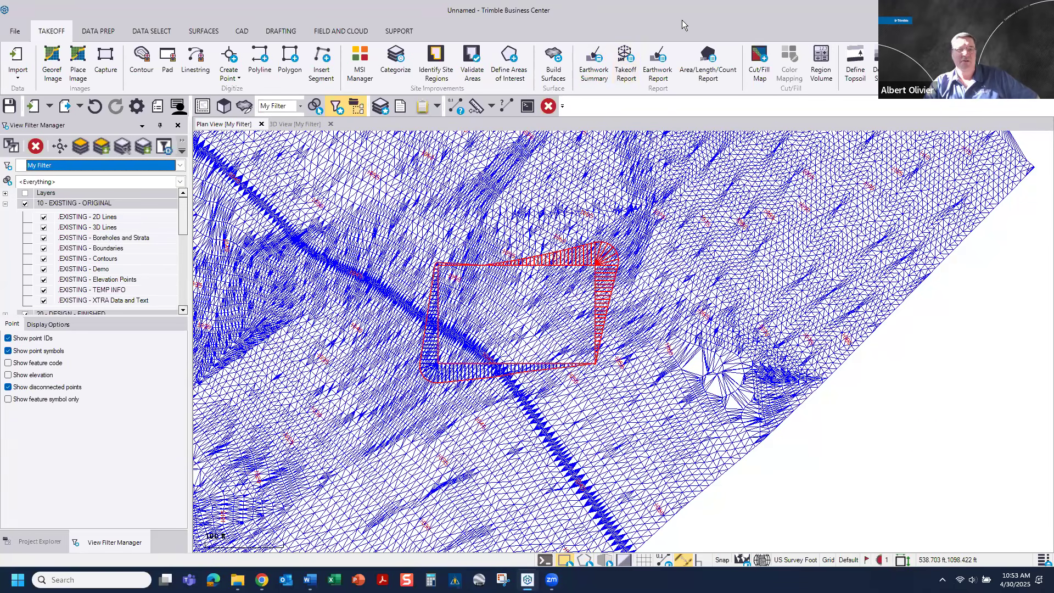
# Step: Try to run the command "ifc" from the Command Pane, and close the pane
pyautogui.click(528, 106)
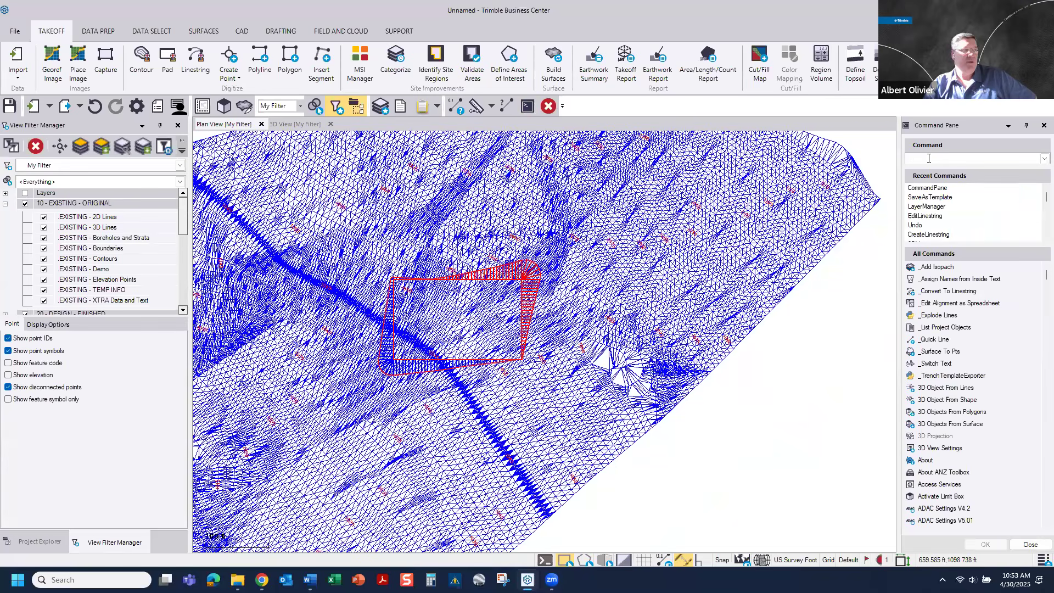
pyautogui.write('ifc')
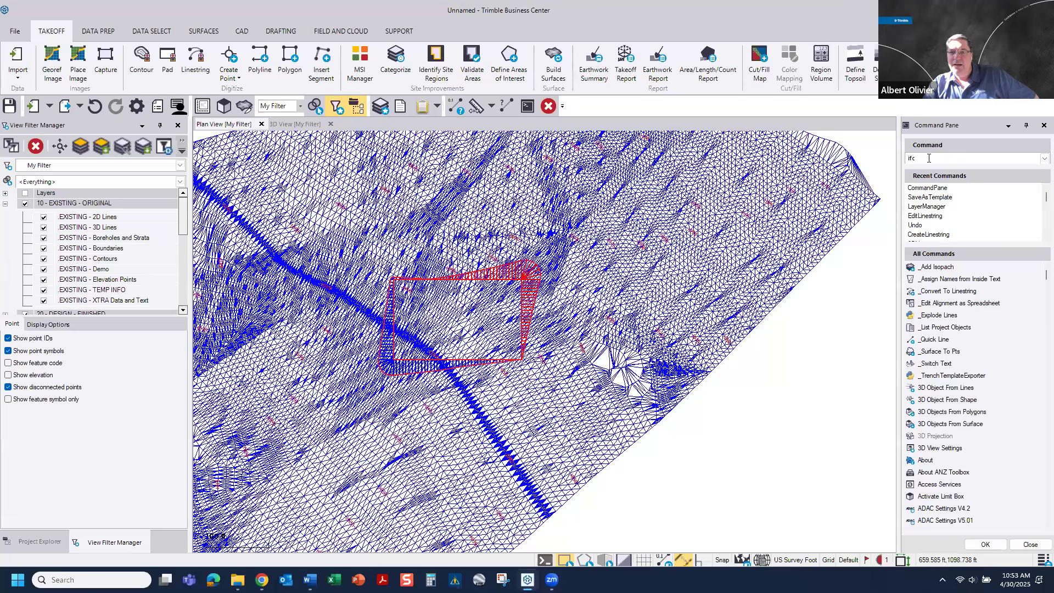
pyautogui.press('Return')
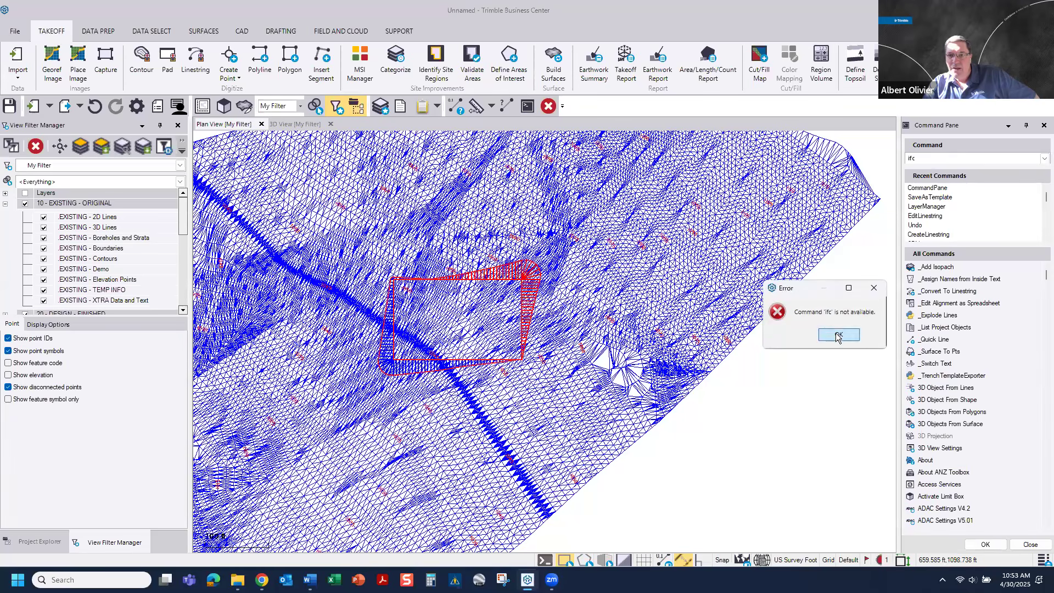
pyautogui.click(836, 333)
pyautogui.click(1044, 125)
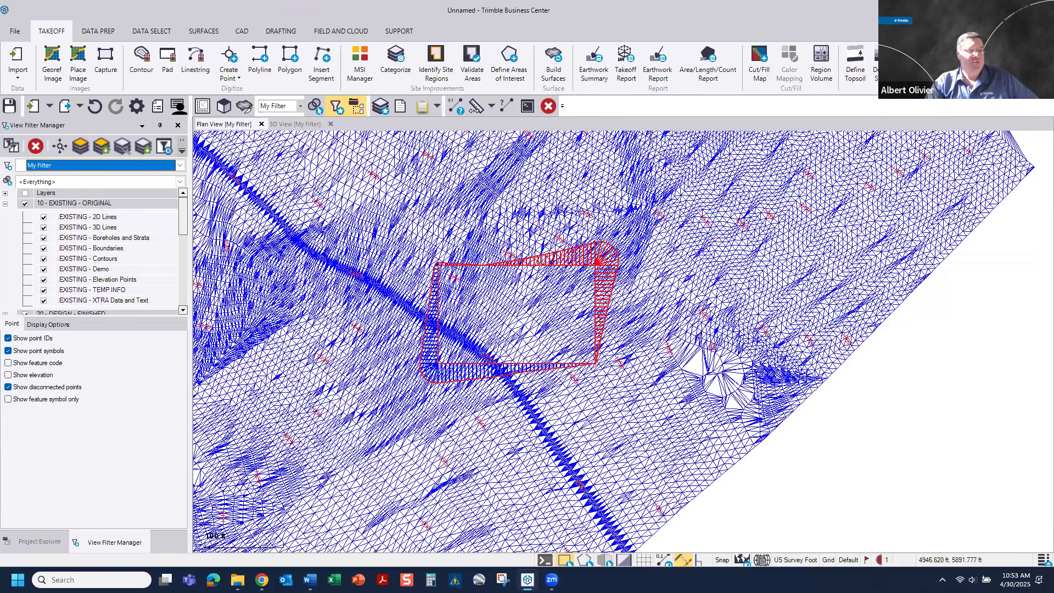
# Step: Hide the Finished design surface in the view filter, leaving the pad lines and contours in the plan view
pyautogui.scroll(2, 535, 314)
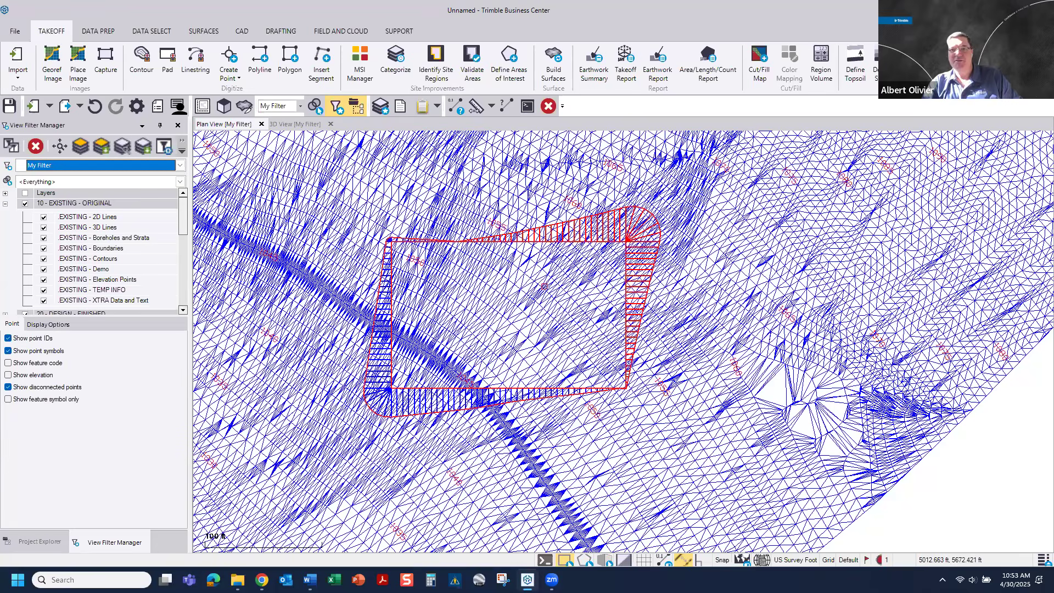
pyautogui.scroll(1, 545, 286)
pyautogui.scroll(2, 544, 286)
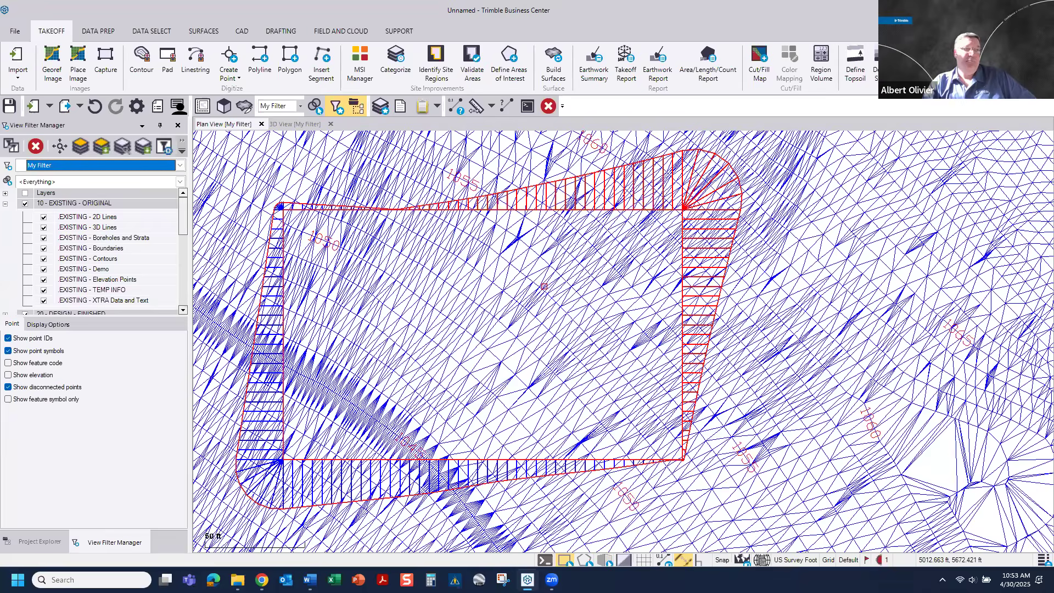
pyautogui.scroll(-2, 96, 279)
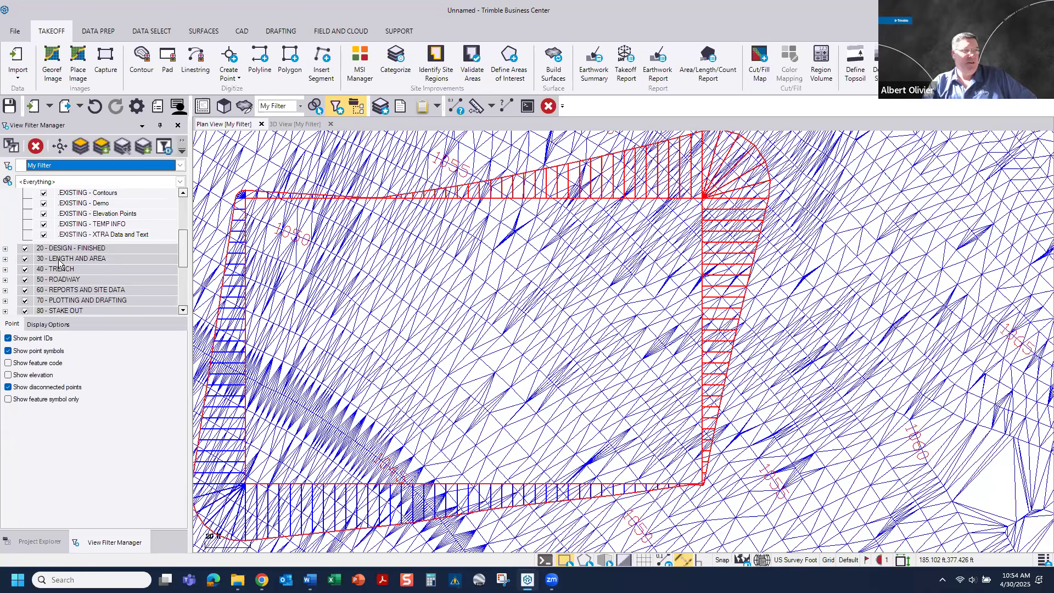
pyautogui.click(25, 250)
pyautogui.scroll(-3, 78, 257)
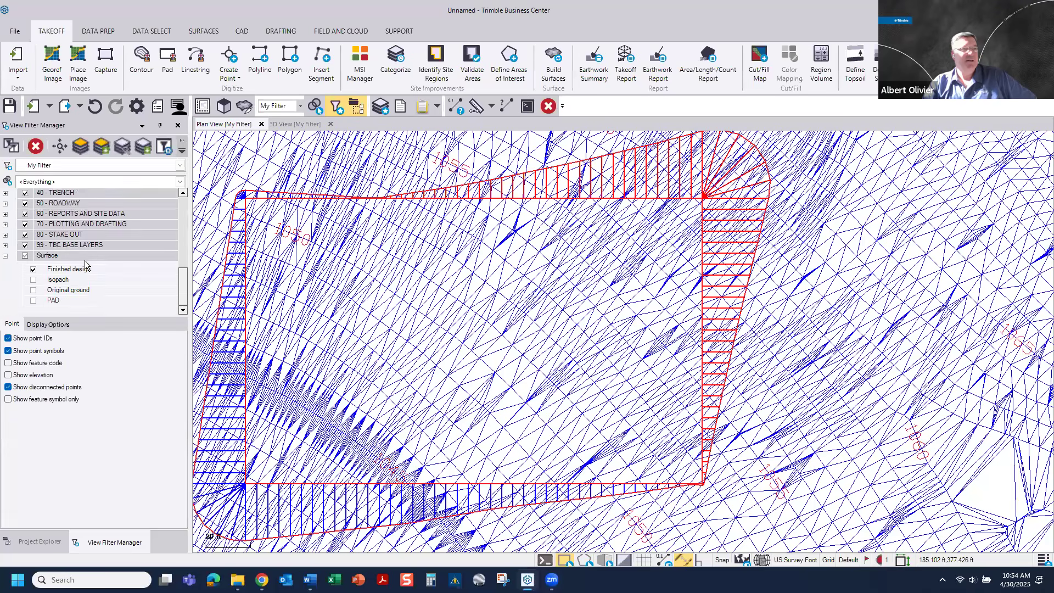
pyautogui.click(33, 269)
pyautogui.moveTo(516, 305); pyautogui.dragTo(514, 277, button='middle')
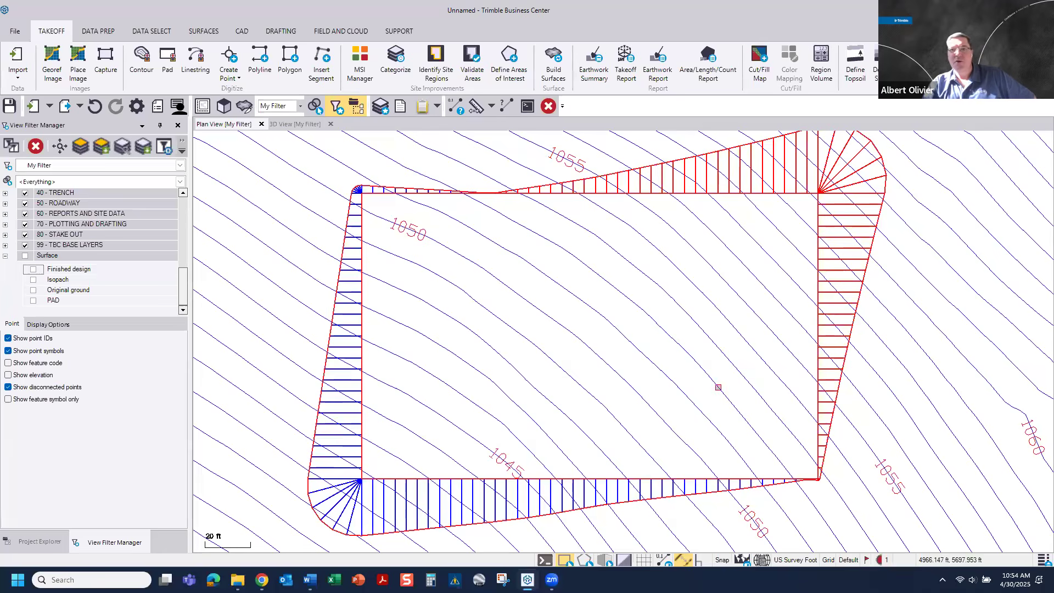
# Step: Create a linestring on the ALIGNMENTS layer and place its start point below the existing alignment at elevation 100
pyautogui.moveTo(645, 404); pyautogui.dragTo(213, 402, button='middle')
pyautogui.scroll(-4, 747, 396)
pyautogui.moveTo(747, 397); pyautogui.dragTo(211, 347, button='middle')
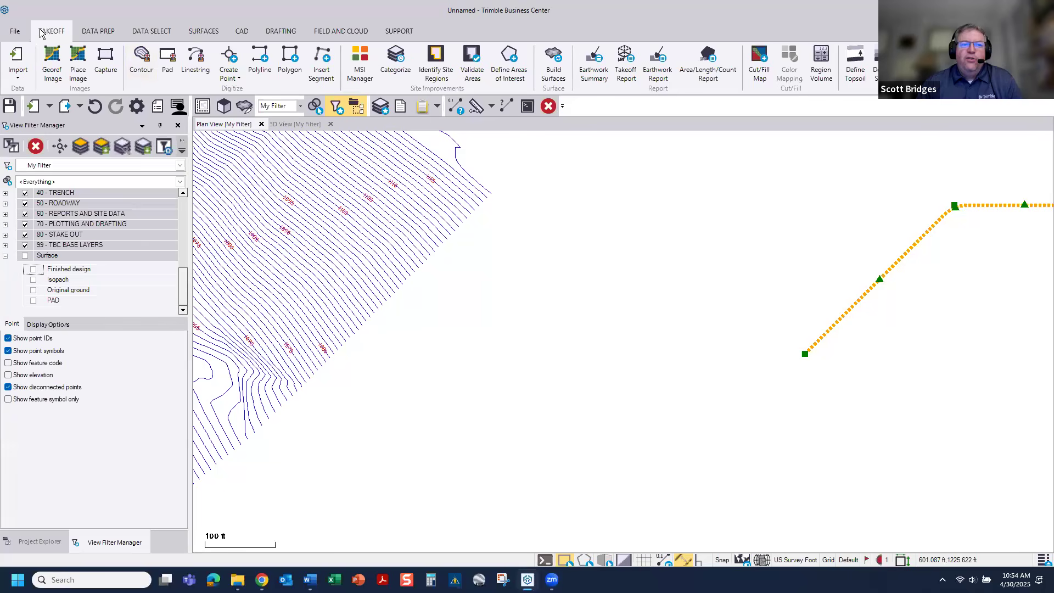
pyautogui.click(245, 31)
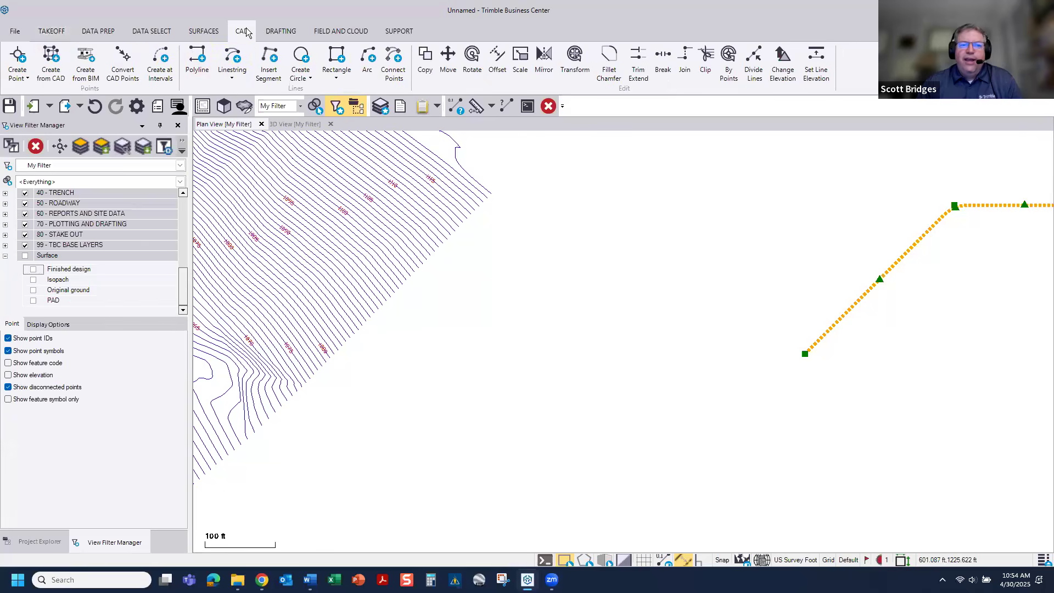
pyautogui.click(231, 59)
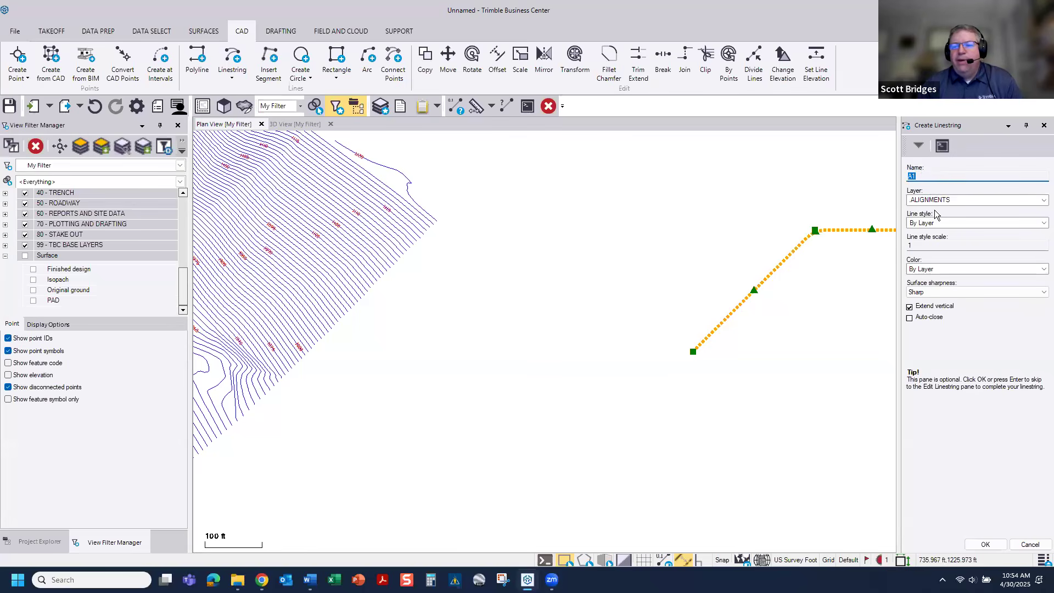
pyautogui.click(984, 545)
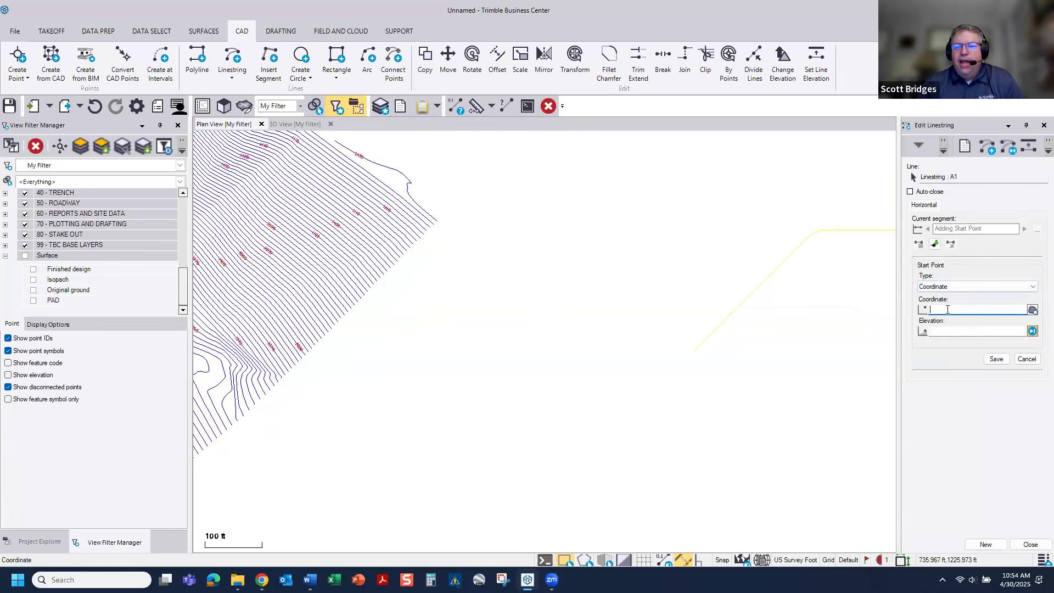
pyautogui.moveTo(770, 327); pyautogui.dragTo(618, 351, button='middle')
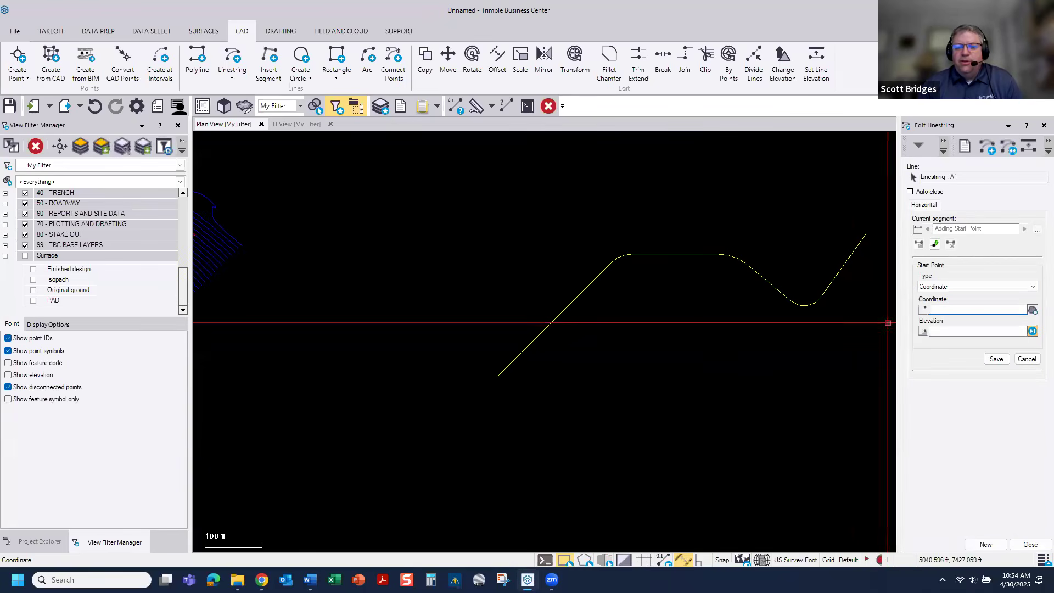
pyautogui.click(941, 331)
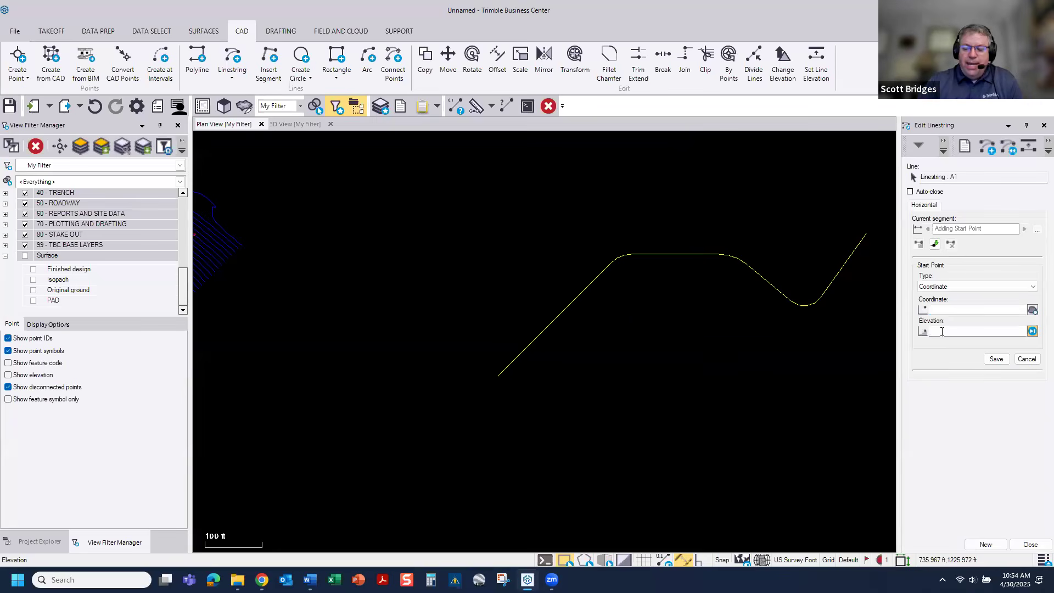
pyautogui.write('100')
pyautogui.click(946, 309)
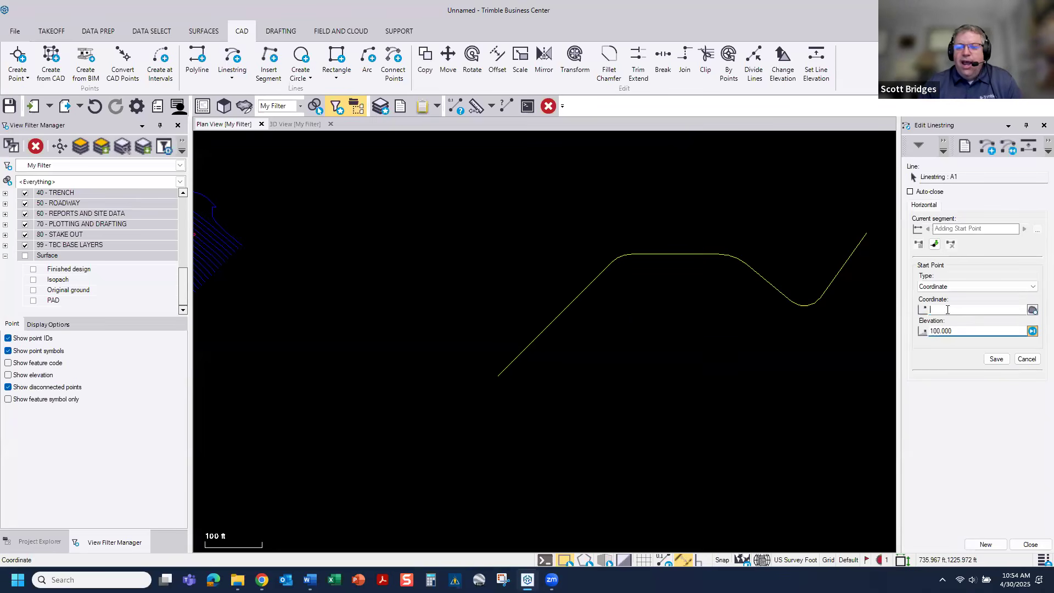
pyautogui.click(610, 460)
# Step: Add a straight first segment to the linestring on bearing N45E with a length of 200 ft
pyautogui.scroll(2, 625, 461)
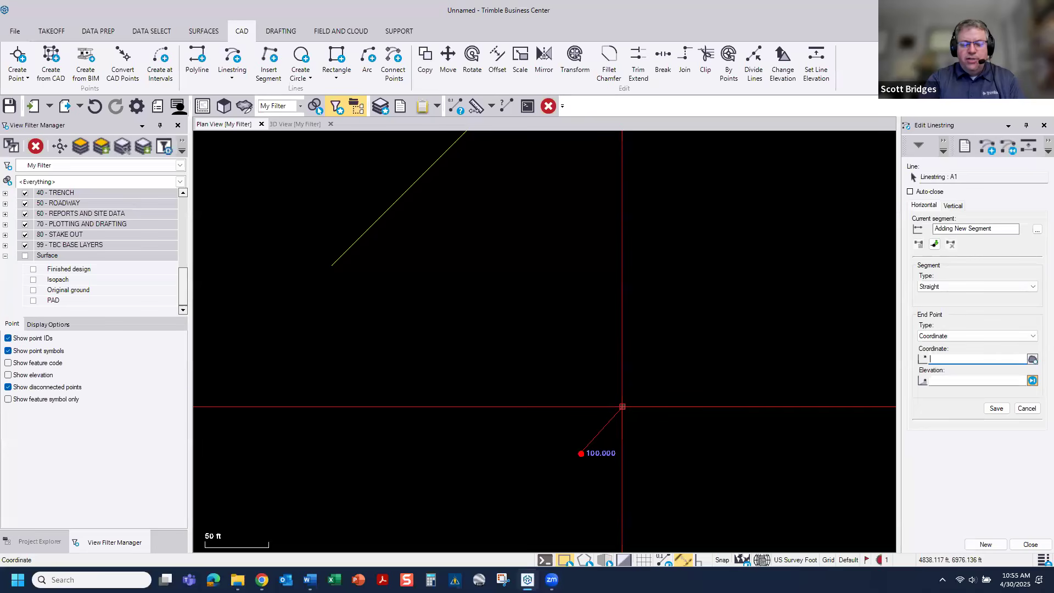
pyautogui.write('n45e')
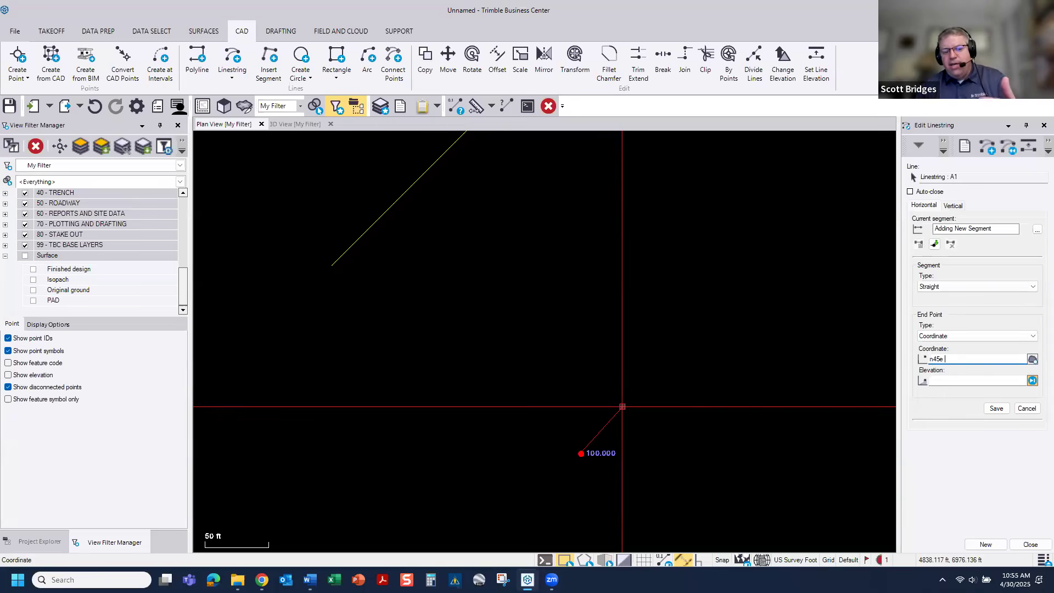
pyautogui.write('200')
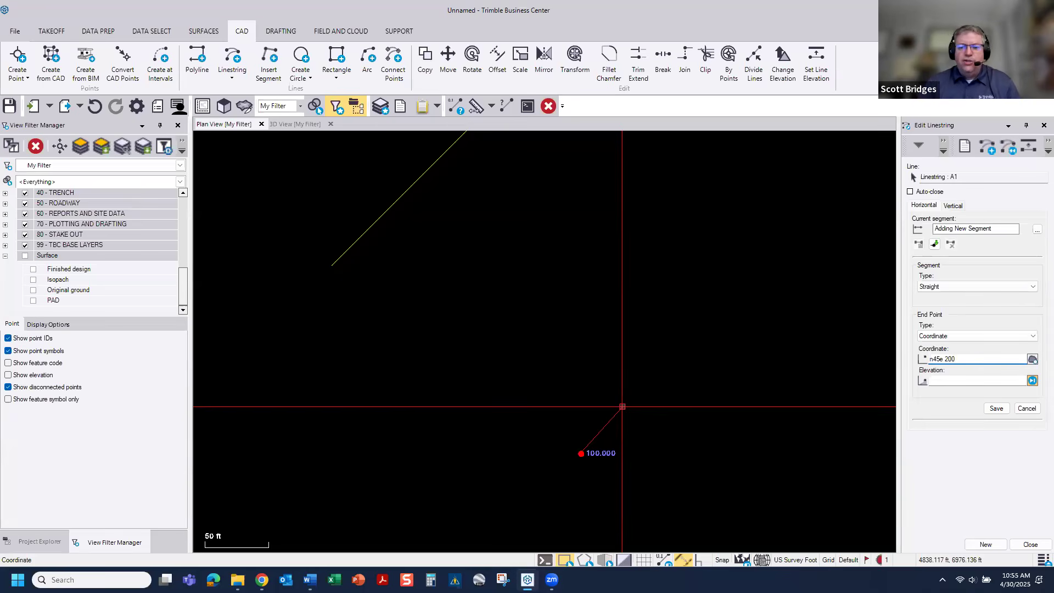
pyautogui.press('Return')
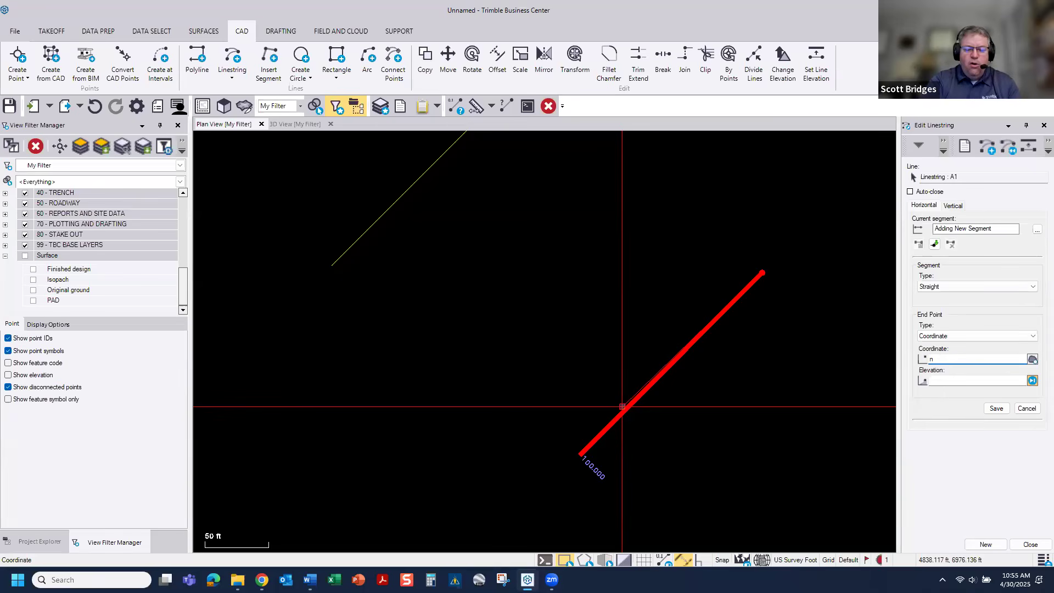
# Step: Add a second straight segment on bearing N90E with a length of 125 ft, and finish editing the linestring
pyautogui.write('n90e')
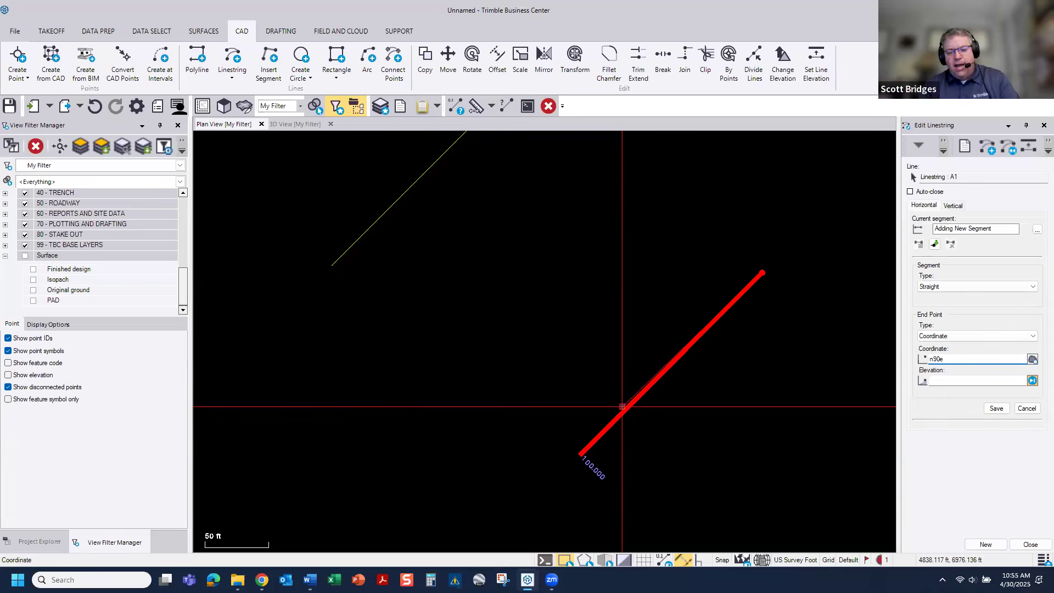
pyautogui.write(' 125')
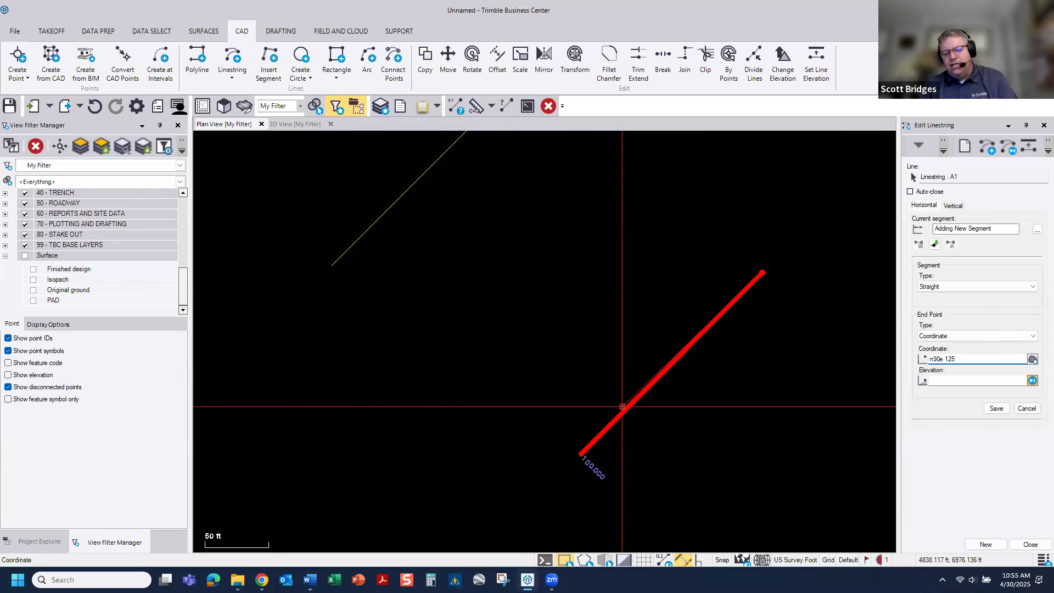
pyautogui.press('Return')
pyautogui.scroll(-2, 628, 357)
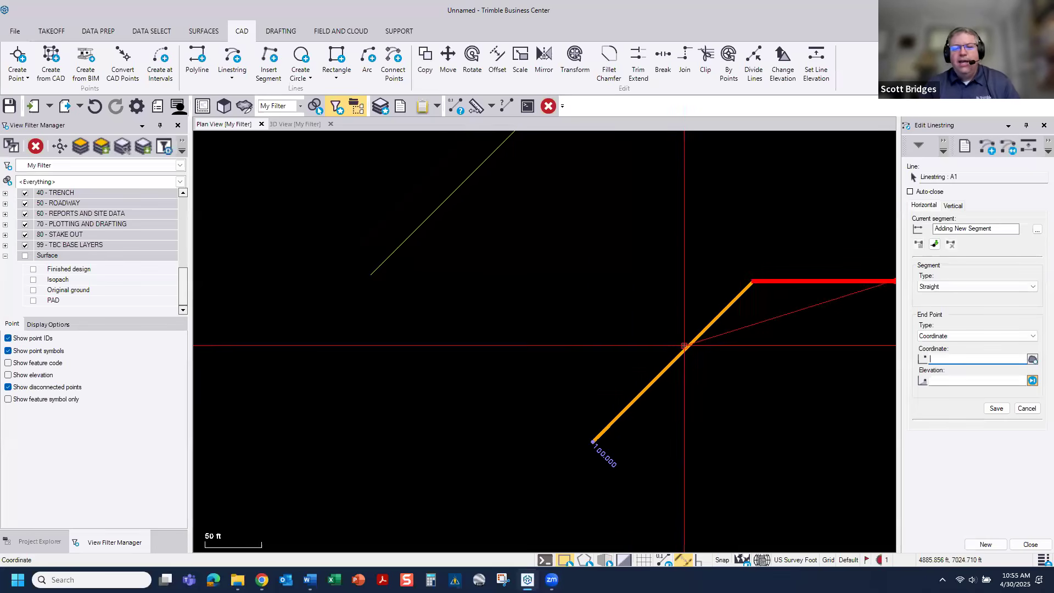
pyautogui.moveTo(628, 357); pyautogui.dragTo(541, 356, button='middle')
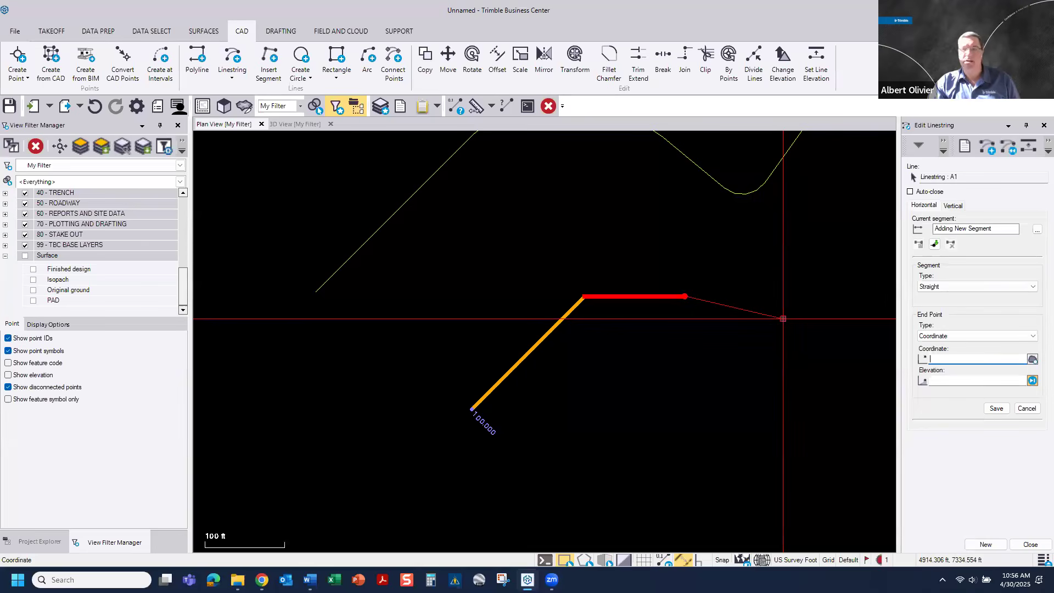
pyautogui.click(1031, 544)
# Step: Compare the new linestring with the existing curved alignment, and go back to the building pad in the plan view
pyautogui.scroll(-4, 692, 367)
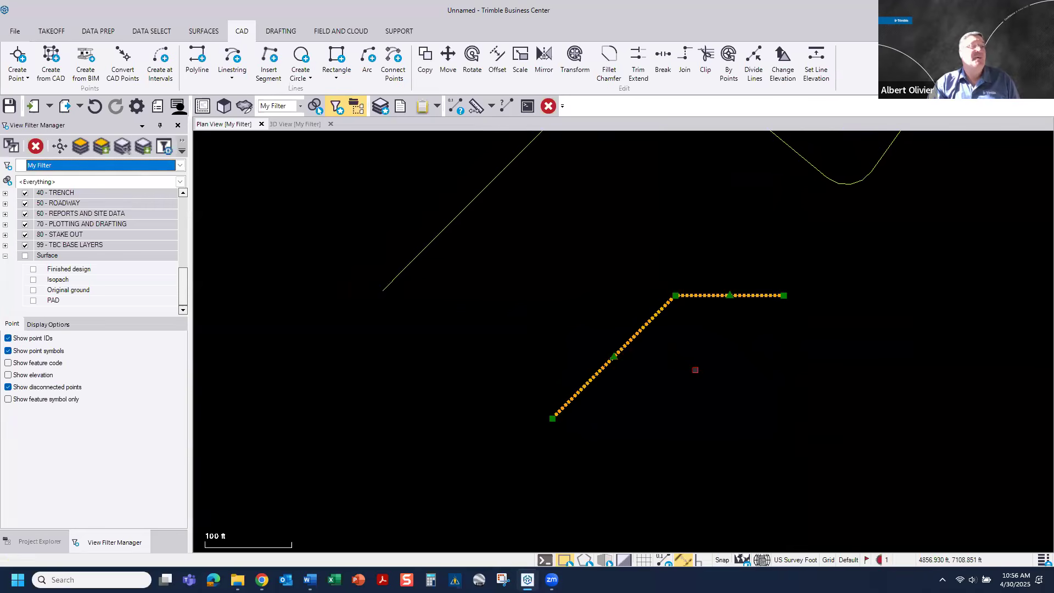
pyautogui.moveTo(702, 377); pyautogui.dragTo(625, 369, button='middle')
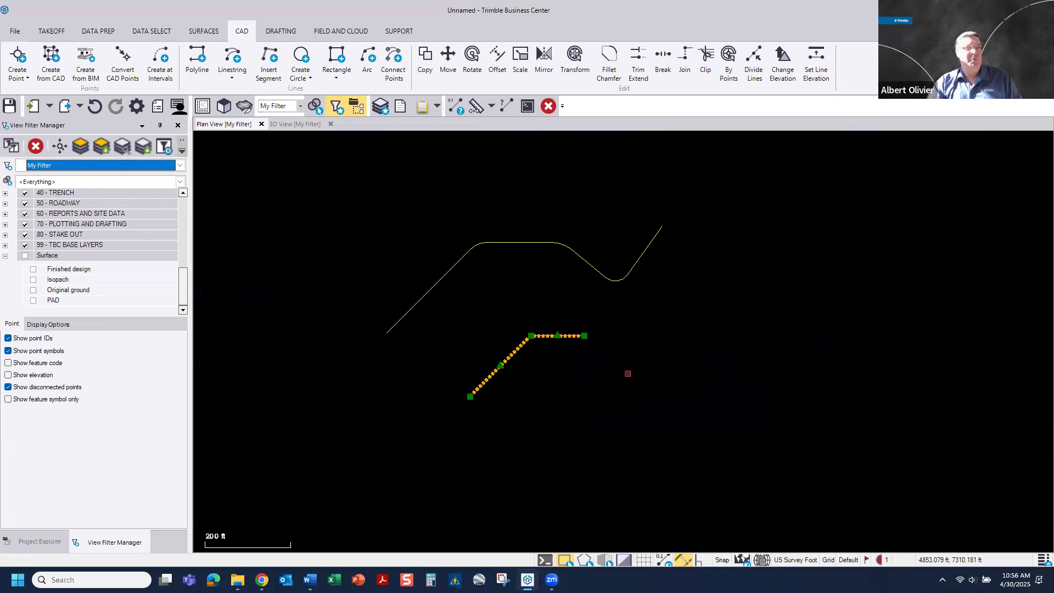
pyautogui.scroll(1, 635, 298)
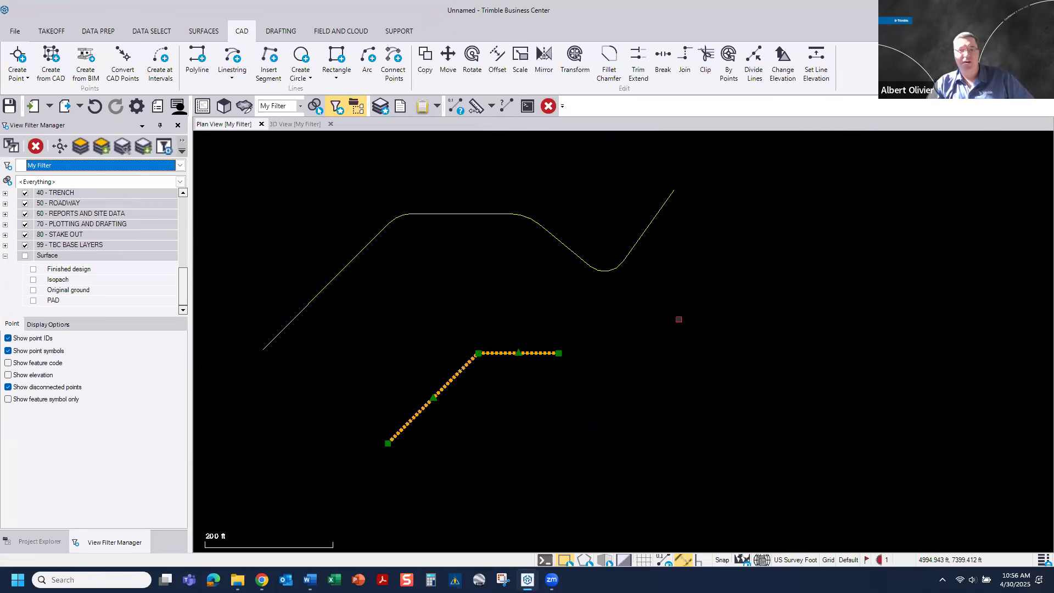
pyautogui.moveTo(678, 318); pyautogui.dragTo(663, 358, button='middle')
pyautogui.scroll(-5, 757, 325)
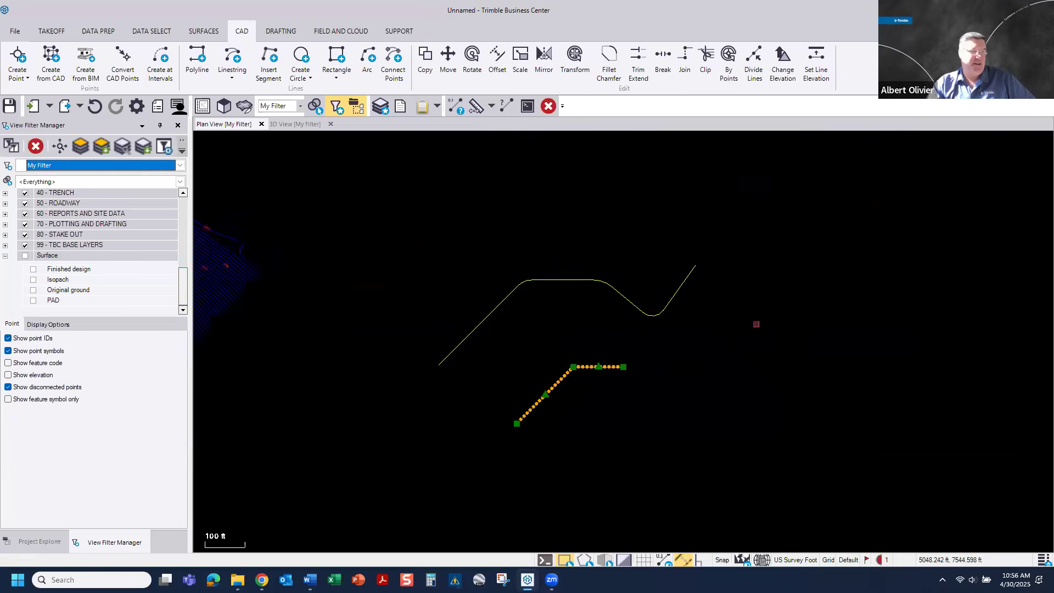
pyautogui.scroll(2, 422, 324)
pyautogui.scroll(4, 356, 336)
pyautogui.moveTo(566, 328); pyautogui.dragTo(634, 319, button='middle')
pyautogui.moveTo(426, 326); pyautogui.dragTo(549, 287, button='middle')
pyautogui.scroll(3, 557, 333)
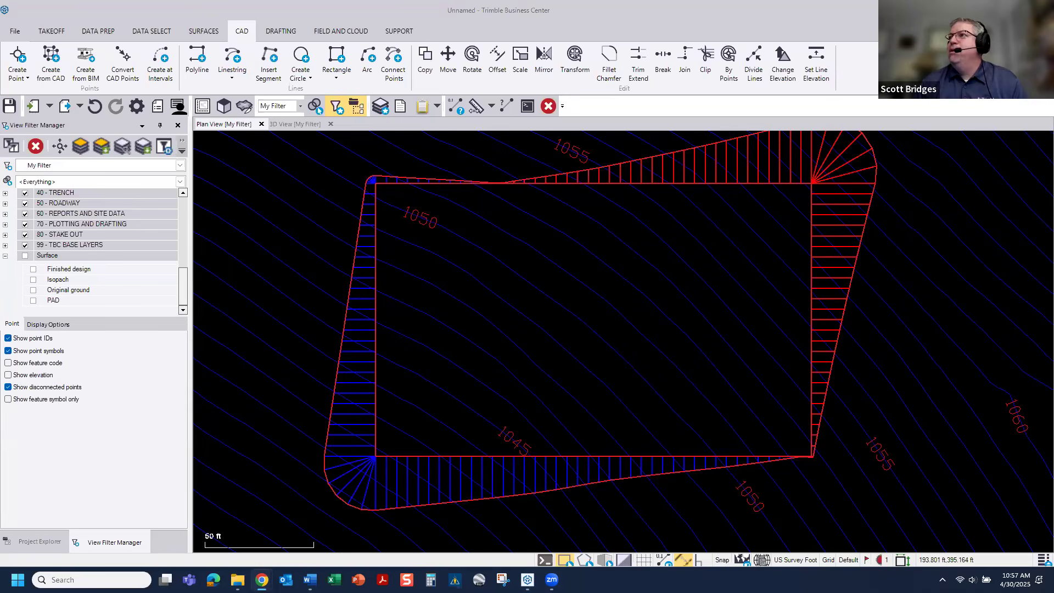
# Step: Switch to the TBC Power Hour presentation in Google Slides and start its full-screen slideshow using the presentation display options
pyautogui.moveTo(869, 125); pyautogui.dragTo(476, 110)
pyautogui.doubleClick(726, 112)
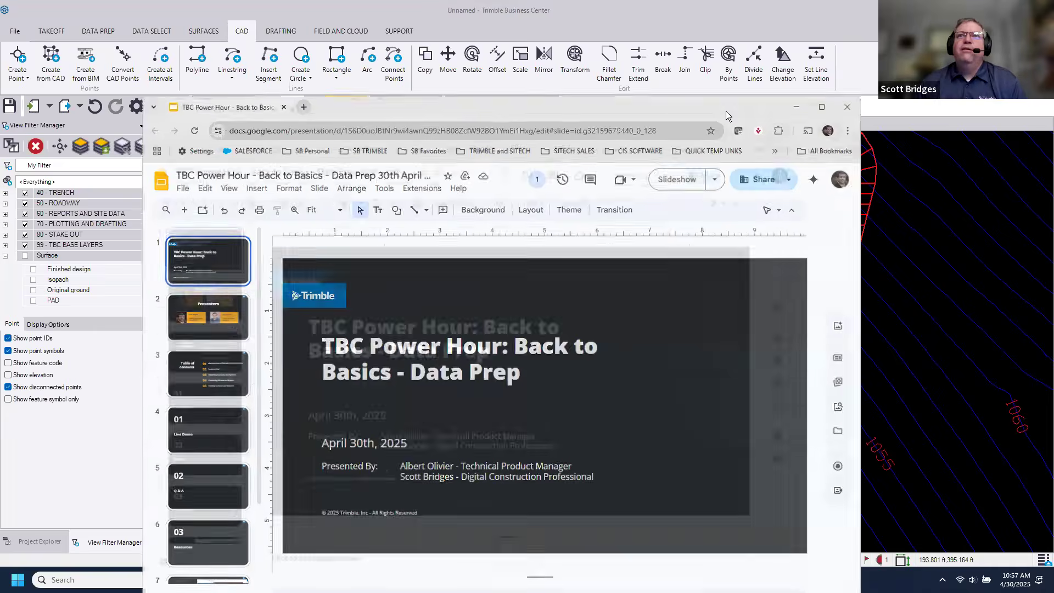
pyautogui.click(909, 83)
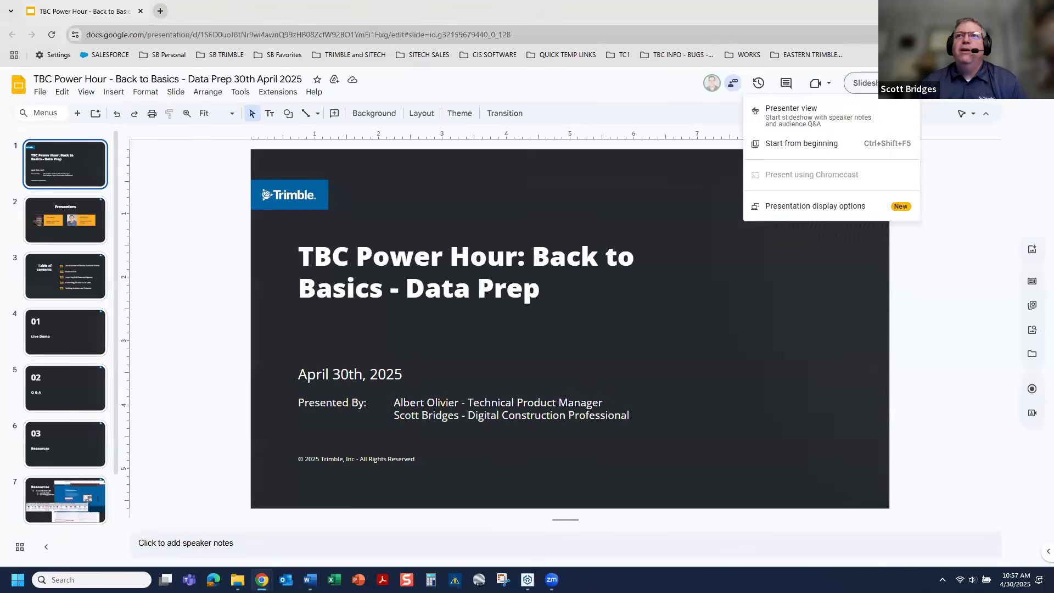
pyautogui.click(818, 206)
pyautogui.click(629, 436)
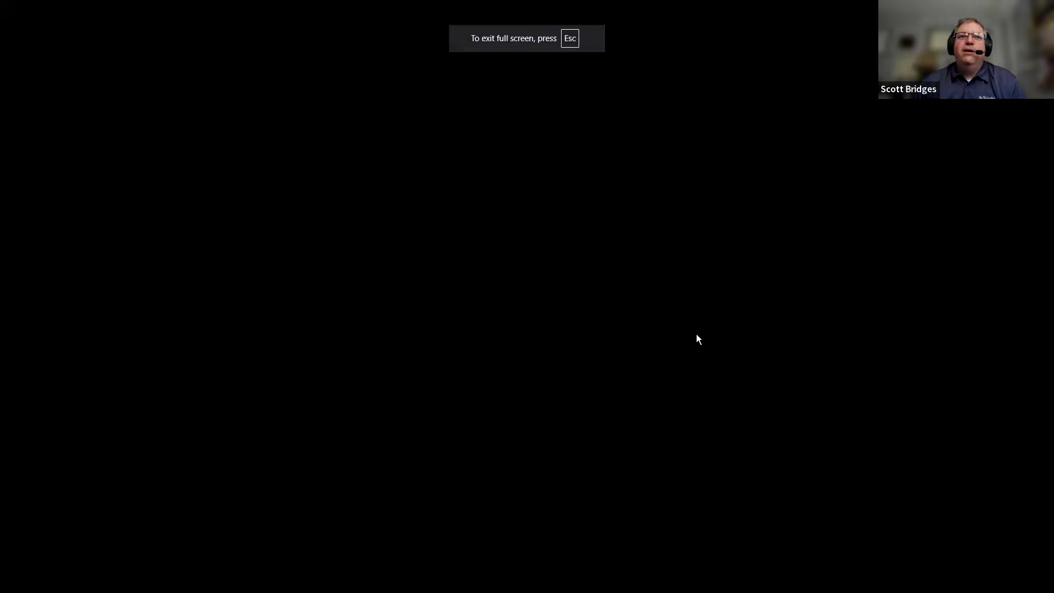
# Step: Advance the slideshow through the Live Demo and Resources slides to the closing Credits slide
pyautogui.press('Right')
pyautogui.press('Right')
pyautogui.press('Right')
pyautogui.press('Right')
pyautogui.press('Right')
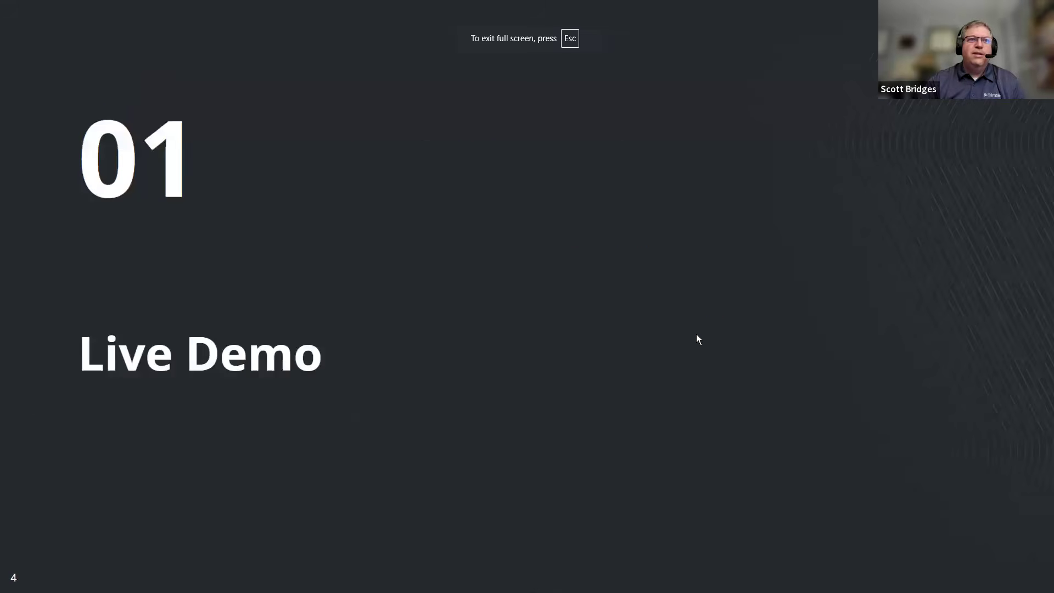
pyautogui.press('Right')
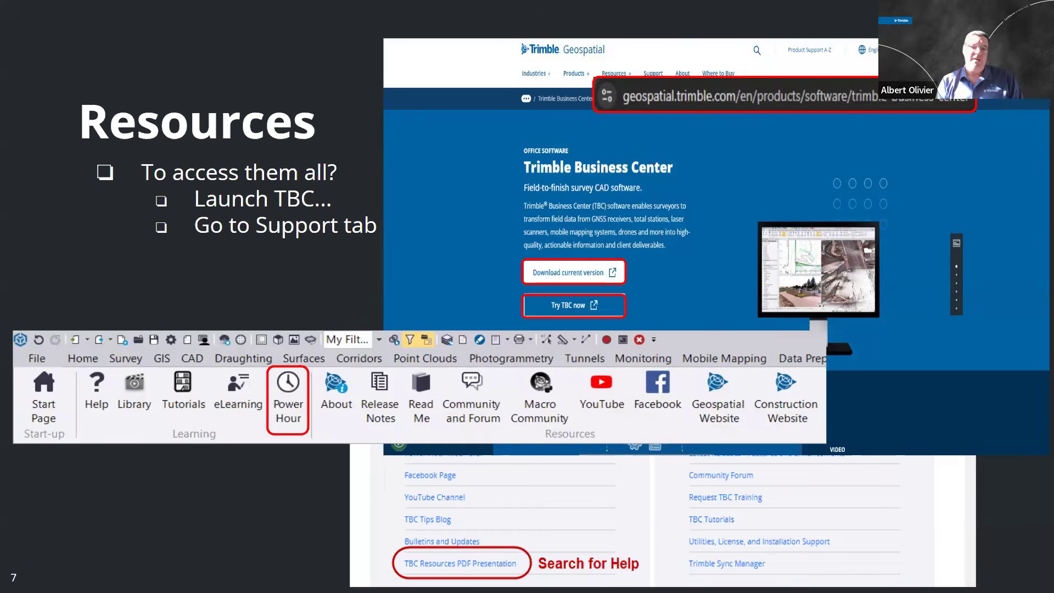
pyautogui.press('Right')
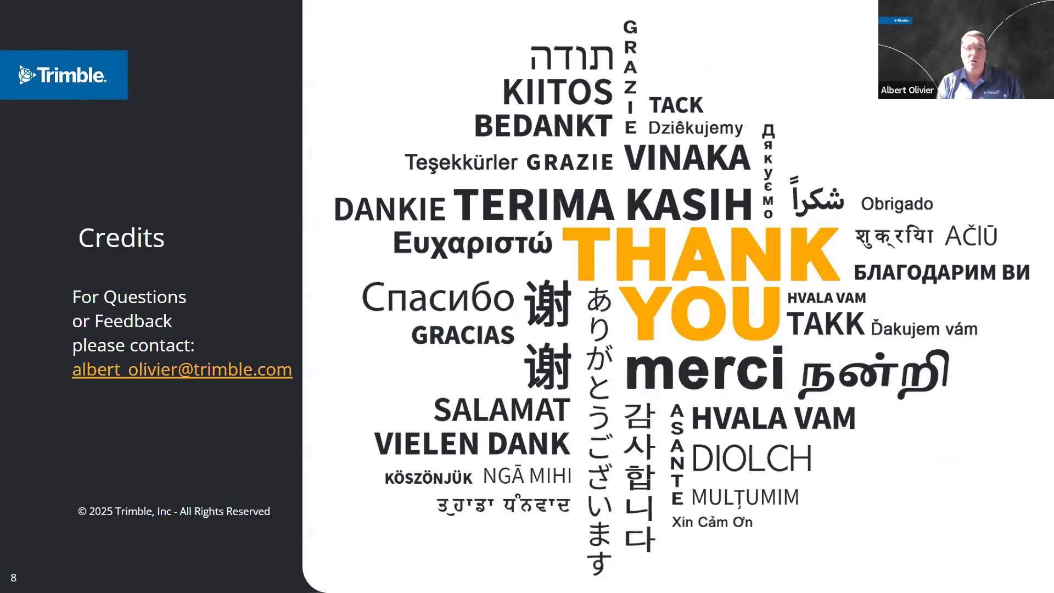